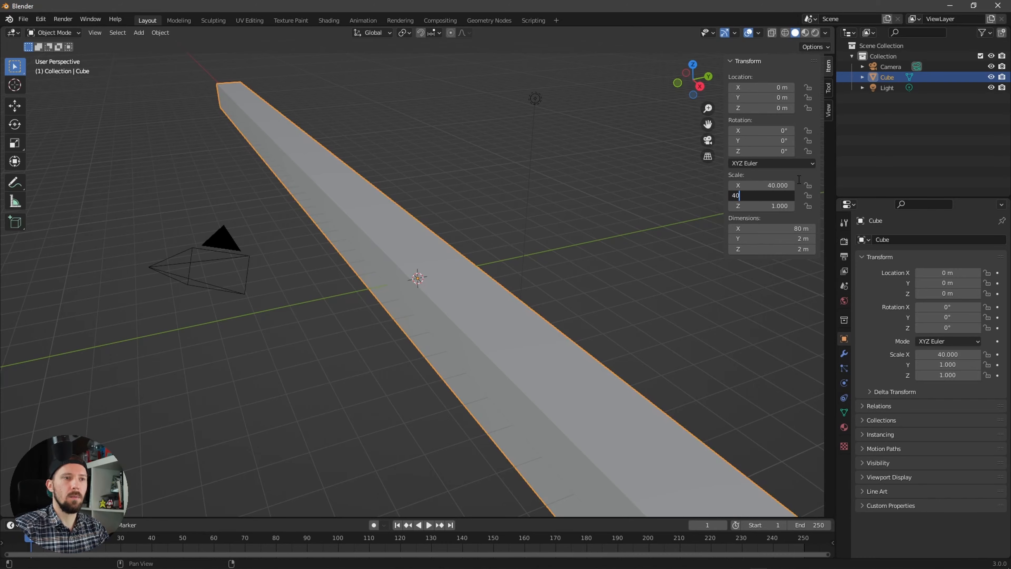
# - Set the cube's Y and Z scale to 40
pyautogui.press('Tab')
pyautogui.write('40')
pyautogui.press('Return')
pyautogui.scroll(-5, 351, 312)
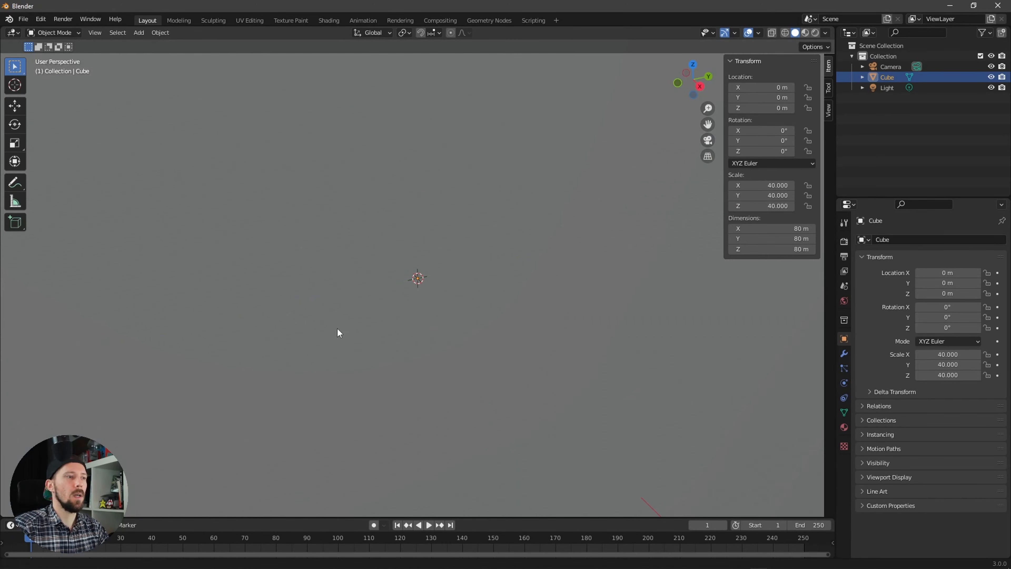
pyautogui.scroll(-6, 337, 329)
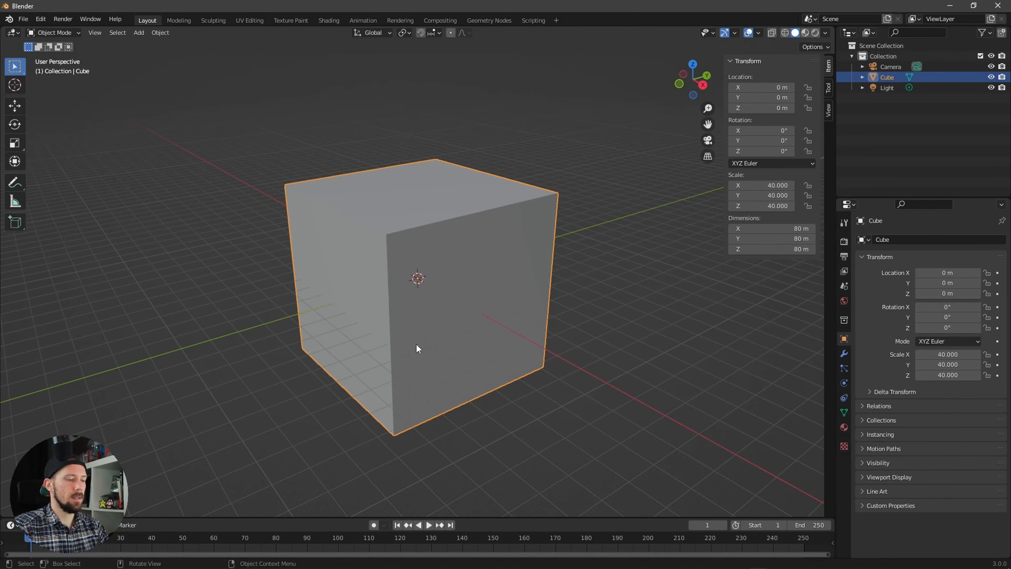
# - Select the cube's four vertical edges in Edit Mode with see-through display on
pyautogui.press('Tab')
pyautogui.moveTo(418, 334); pyautogui.dragTo(552, 291, button='middle')
pyautogui.press('2')
pyautogui.click(436, 307)
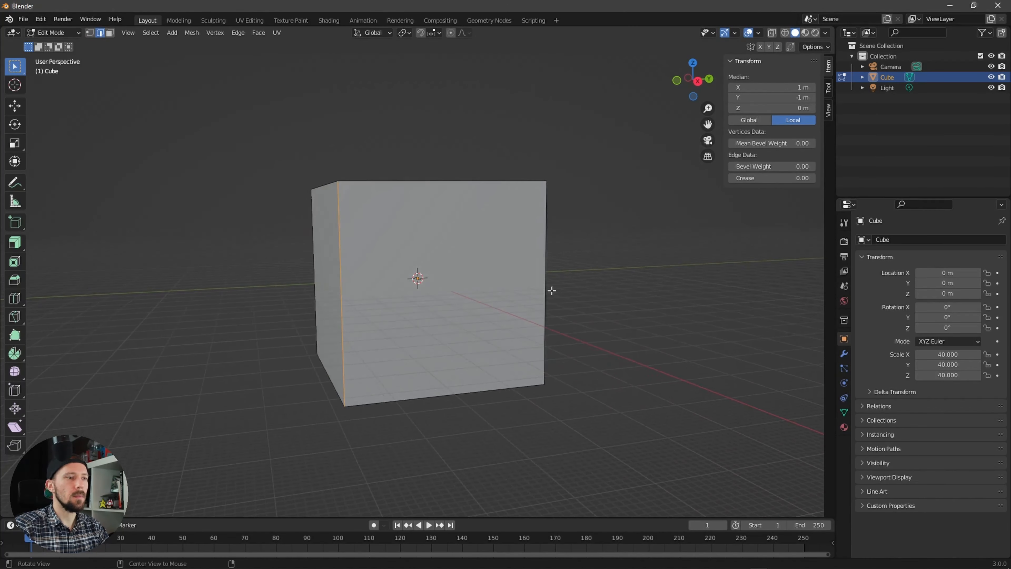
pyautogui.hotkey('alt', 'z')
pyautogui.moveTo(474, 316); pyautogui.dragTo(388, 304, button='middle')
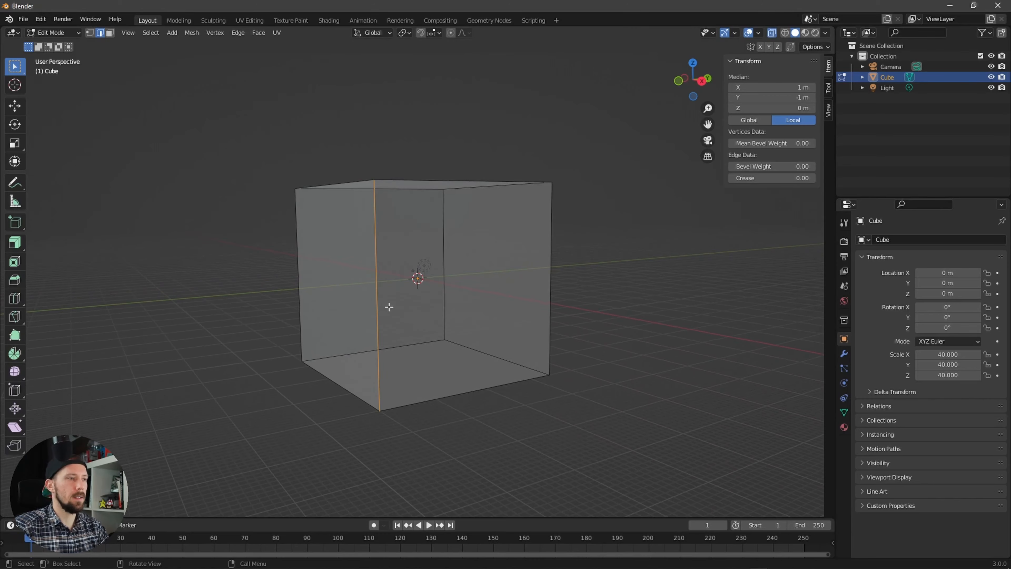
pyautogui.moveTo(243, 235); pyautogui.dragTo(601, 297)
pyautogui.moveTo(604, 309)
pyautogui.mouseDown(button='middle')
pyautogui.moveTo(584, 311)
pyautogui.moveTo(632, 309)
pyautogui.moveTo(618, 310)
pyautogui.mouseUp(button='middle')
pyautogui.moveTo(404, 286); pyautogui.dragTo(481, 292, button='middle')
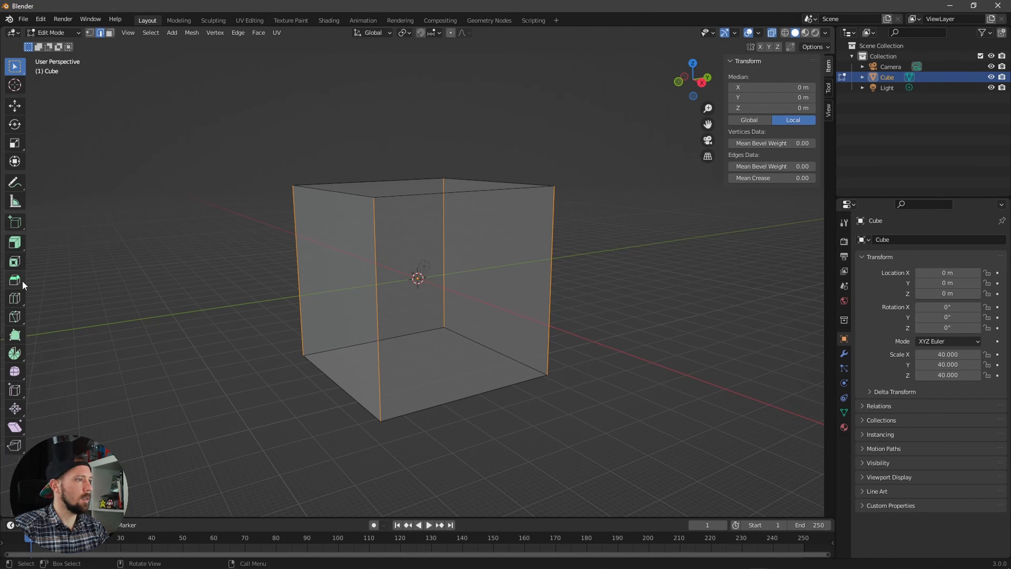
# - Bevel the four selected vertical edges into narrow single-segment chamfers
pyautogui.click(14, 280)
pyautogui.moveTo(391, 266); pyautogui.dragTo(388, 267, button='middle')
pyautogui.moveTo(388, 267); pyautogui.dragTo(376, 302)
pyautogui.moveTo(429, 323); pyautogui.dragTo(480, 345, button='middle')
# - Add a horizontal loop cut around the cube and set its local Z position to 0.8 m
pyautogui.hotkey('ctrl', 'r')
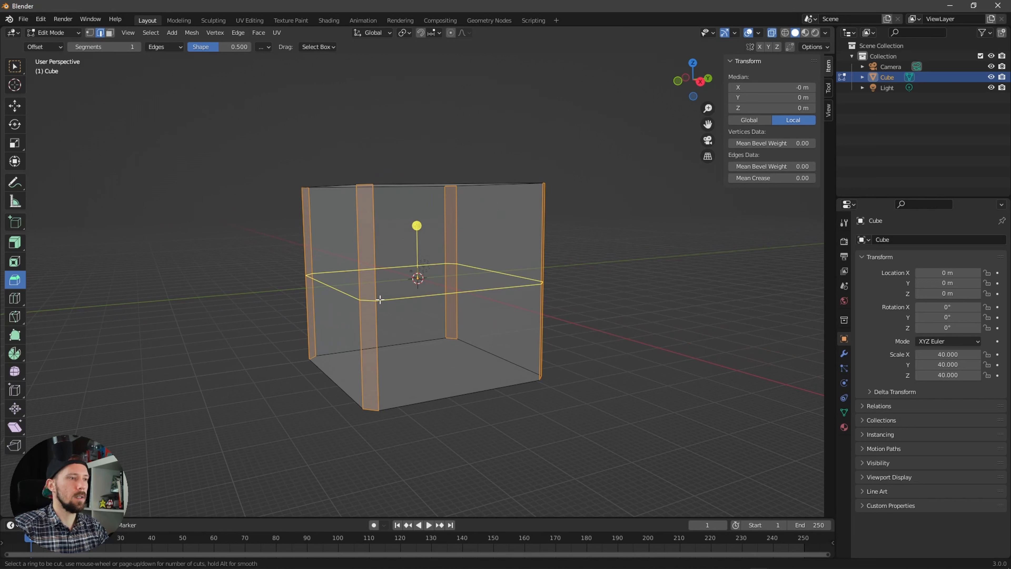
pyautogui.click(404, 300)
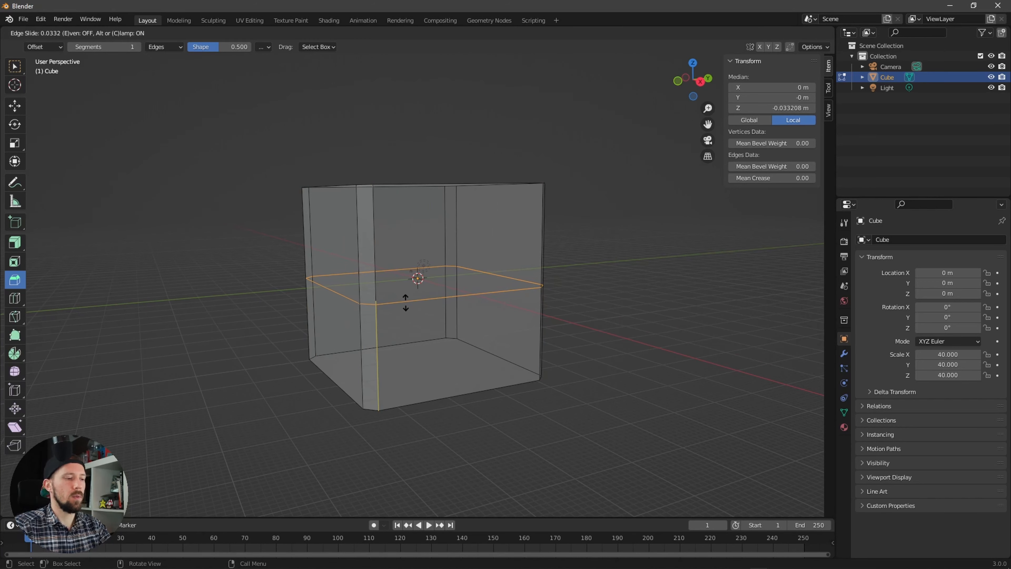
pyautogui.rightClick(407, 302)
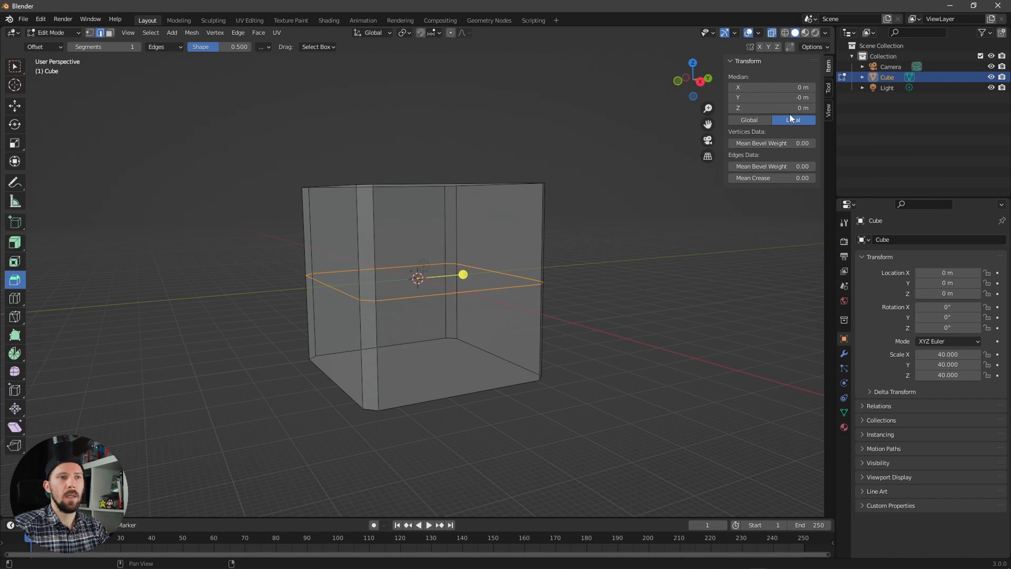
pyautogui.click(775, 108)
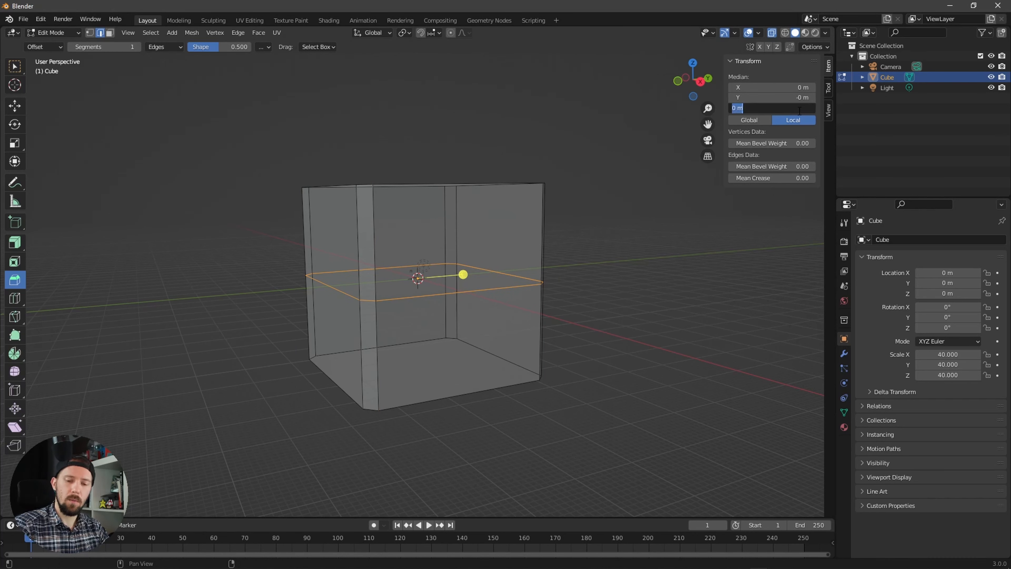
pyautogui.write('.8')
pyautogui.press('Return')
# - Add a second horizontal loop cut below the upper one and set its local Z position to 0.1 m
pyautogui.moveTo(574, 271); pyautogui.dragTo(532, 287, button='middle')
pyautogui.click(415, 302)
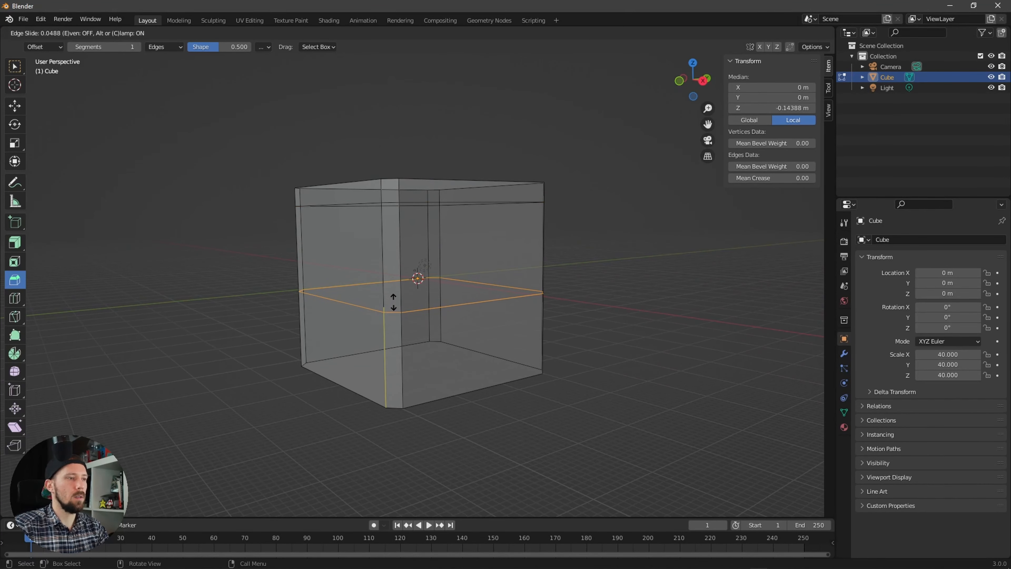
pyautogui.click(793, 108)
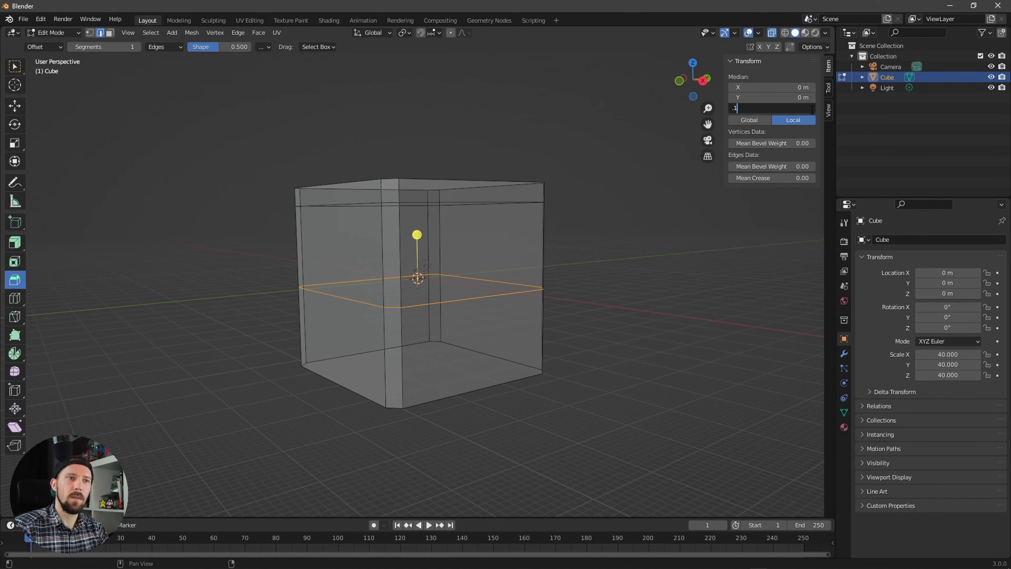
pyautogui.press('Return')
# - Add a third horizontal loop cut in the lower half and set its local Z position to -0.1 m
pyautogui.moveTo(564, 384); pyautogui.dragTo(469, 346, button='middle')
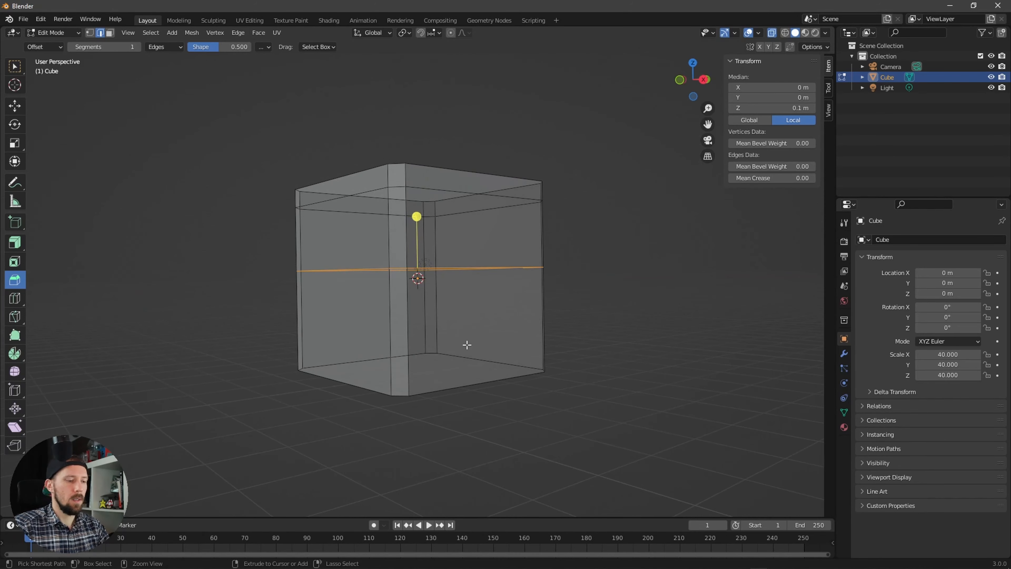
pyautogui.hotkey('ctrl', 'r')
pyautogui.click(425, 333)
pyautogui.rightClick(422, 330)
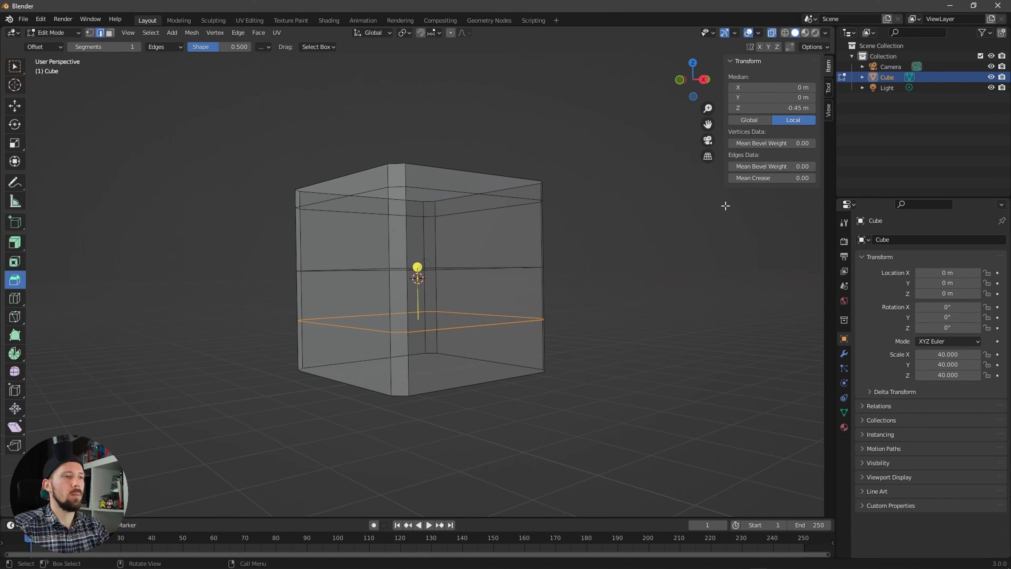
pyautogui.click(795, 108)
pyautogui.write('-0.1')
pyautogui.press('Return')
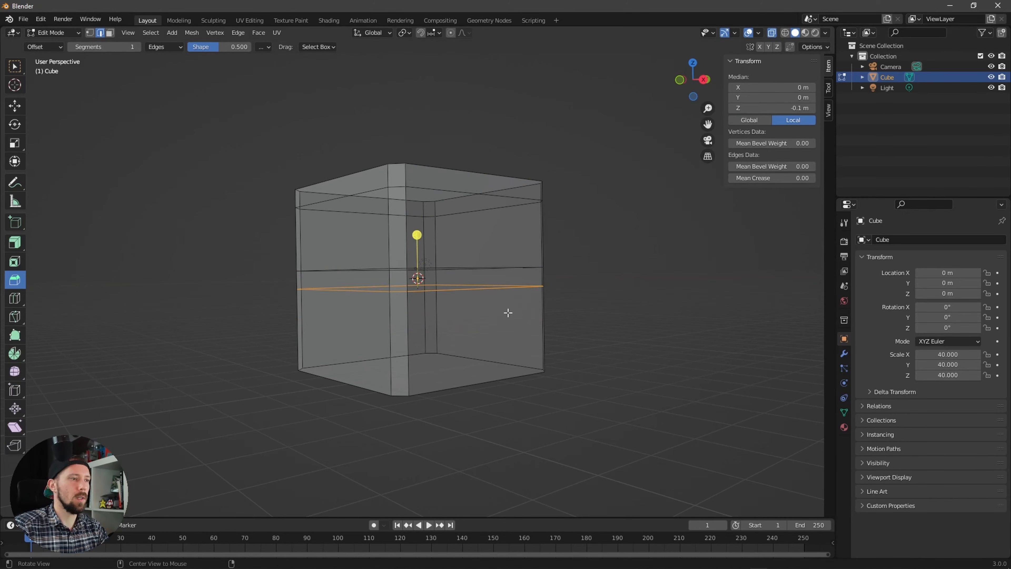
# - Add a fourth horizontal loop cut near the cube's base and set its local Z position to -0.8 m
pyautogui.moveTo(508, 312); pyautogui.dragTo(436, 332, button='middle')
pyautogui.press('g')
pyautogui.press('z')
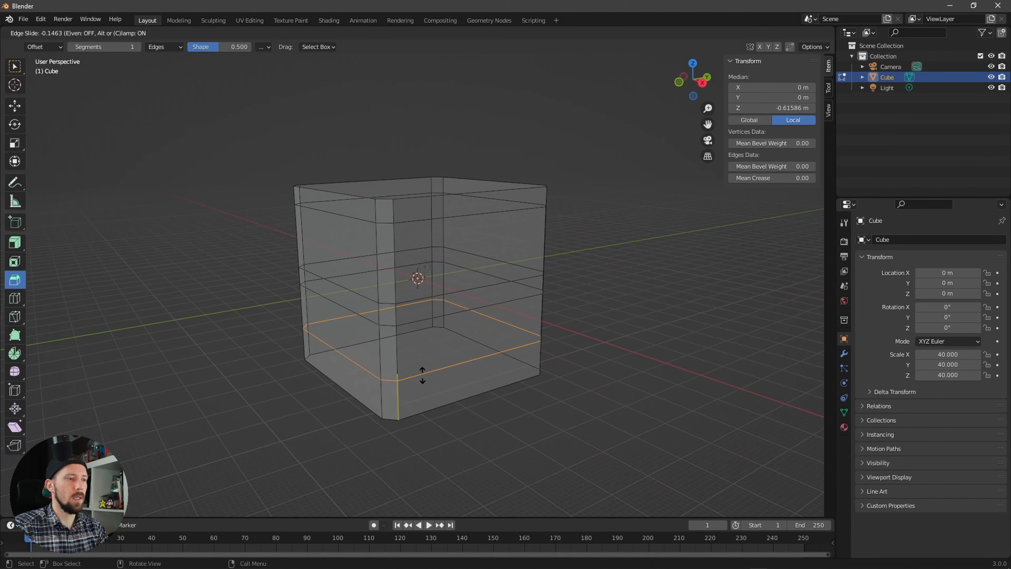
pyautogui.click(423, 372)
pyautogui.click(802, 108)
pyautogui.write('-')
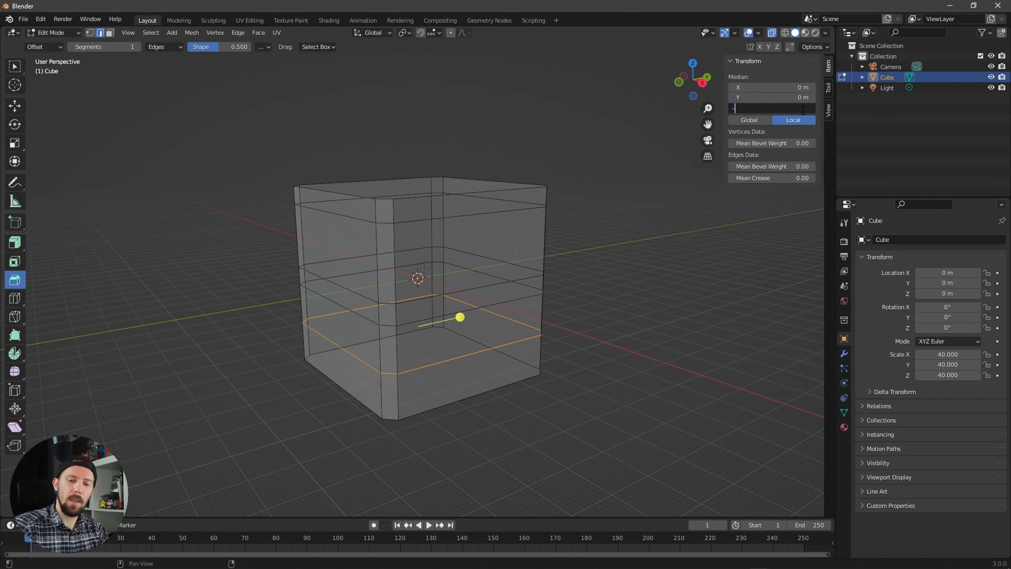
pyautogui.write('0.8')
pyautogui.press('Return')
pyautogui.moveTo(597, 344); pyautogui.dragTo(518, 356, button='middle')
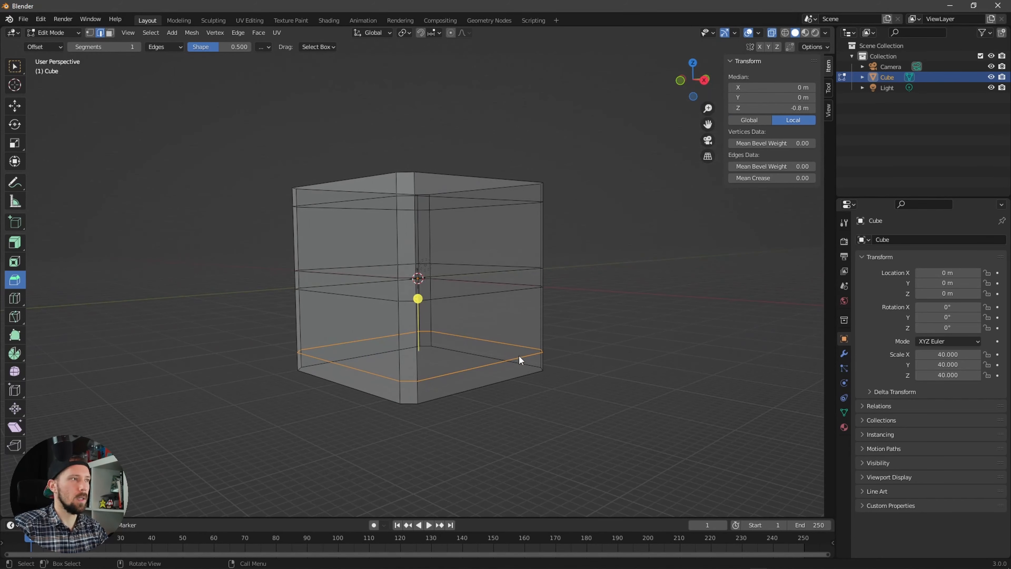
# - Select the middle and bottom bands of faces all around the cube from the front orthographic view
pyautogui.click(110, 32)
pyautogui.moveTo(372, 260); pyautogui.dragTo(303, 263, button='middle')
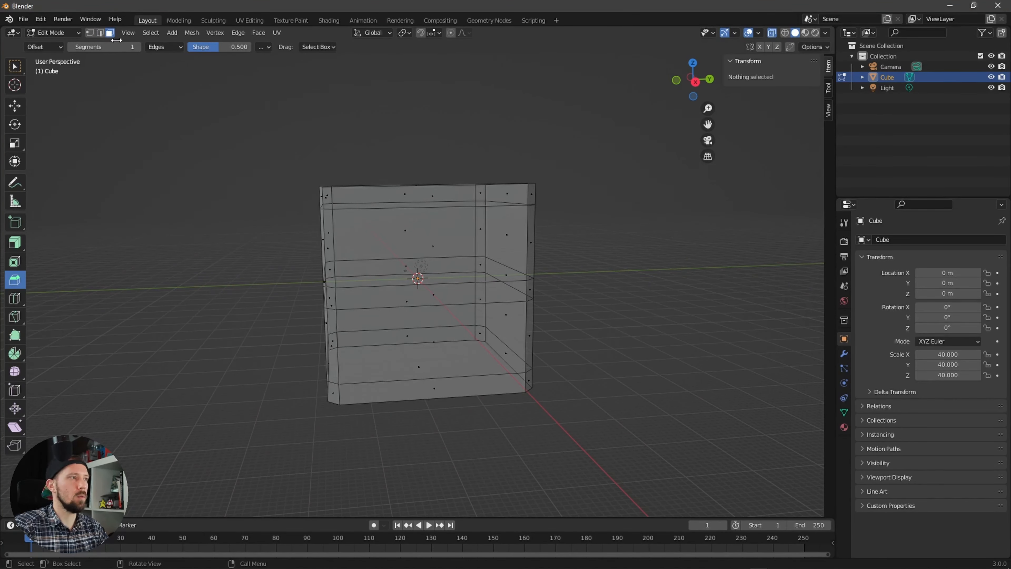
pyautogui.moveTo(270, 278); pyautogui.dragTo(280, 323, button='middle')
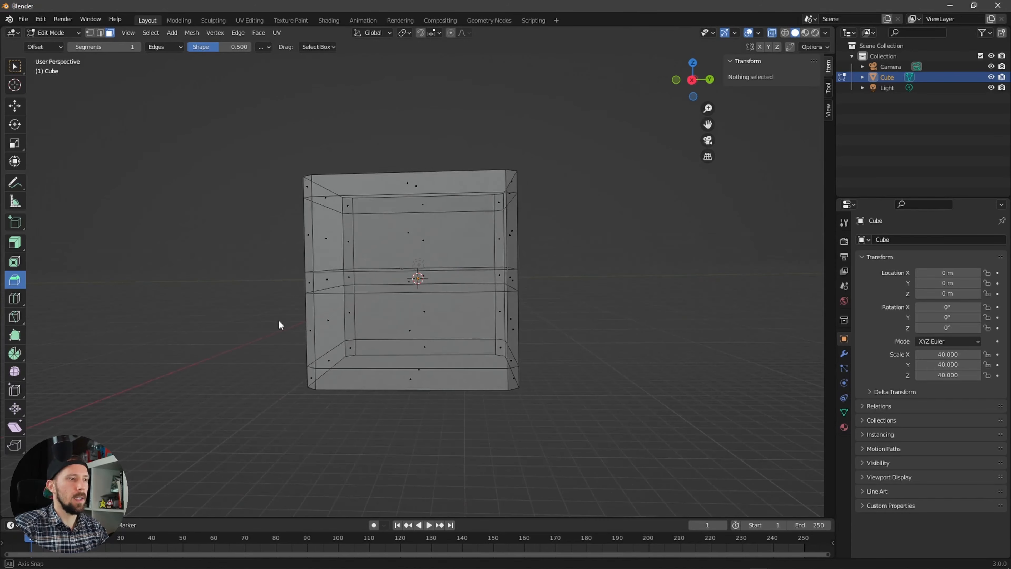
pyautogui.moveTo(373, 282); pyautogui.dragTo(475, 353, button='middle')
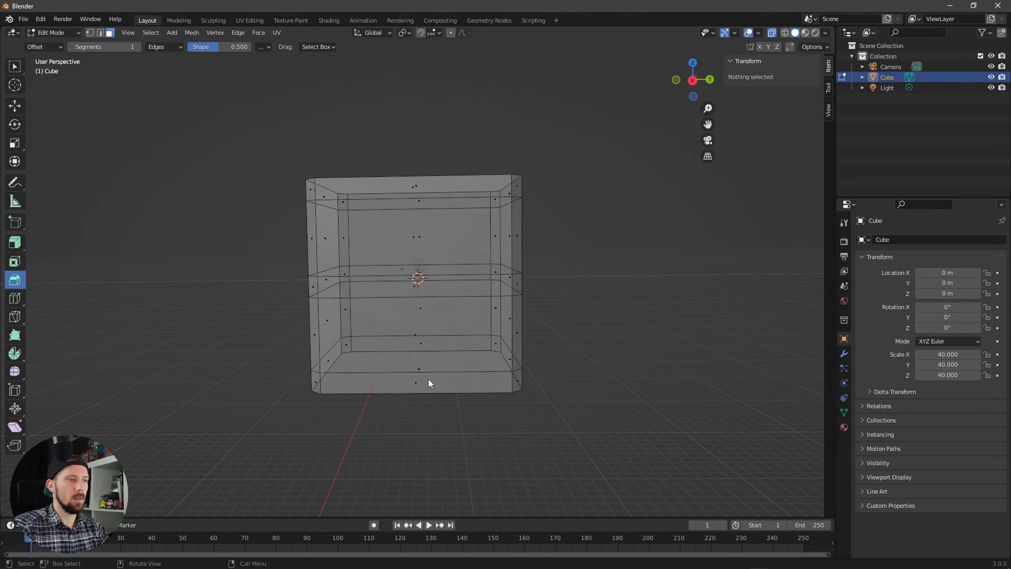
pyautogui.press('KP_1')
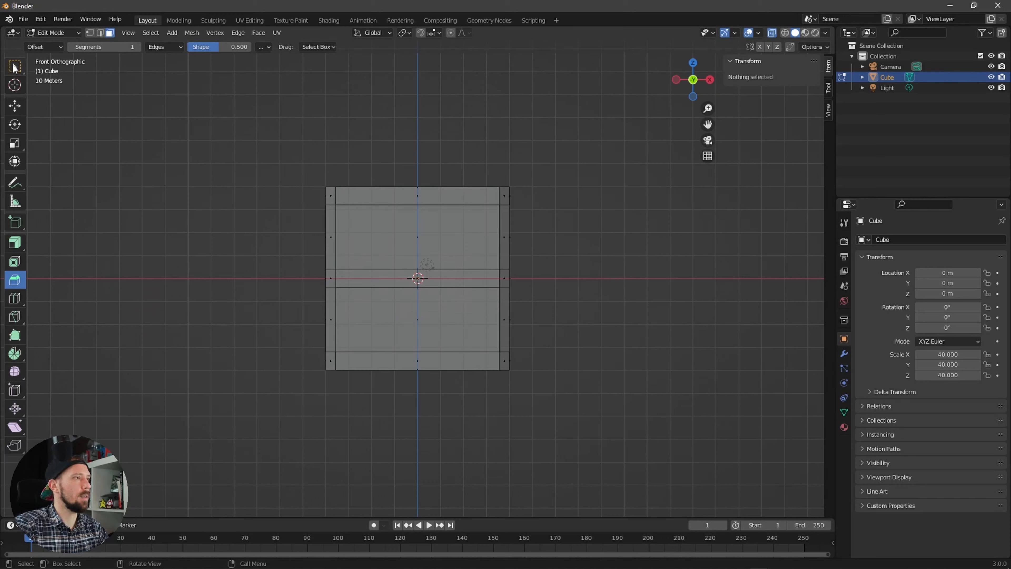
pyautogui.click(13, 67)
pyautogui.moveTo(309, 275); pyautogui.dragTo(548, 283)
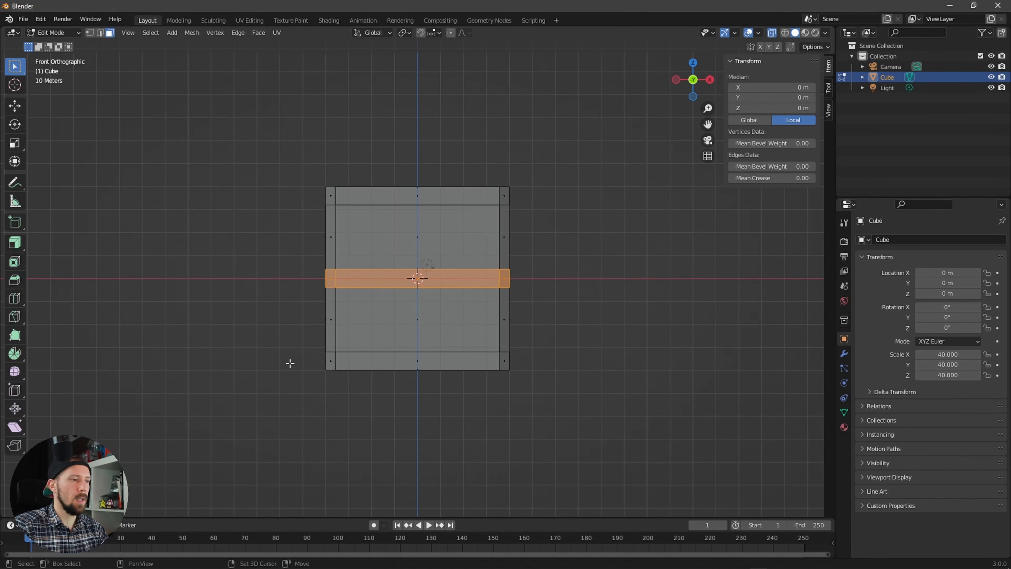
pyautogui.moveTo(282, 356); pyautogui.dragTo(558, 366)
pyautogui.moveTo(558, 367)
pyautogui.mouseDown(button='middle')
pyautogui.moveTo(582, 370)
pyautogui.moveTo(573, 358)
pyautogui.moveTo(561, 381)
pyautogui.moveTo(562, 352)
pyautogui.moveTo(590, 362)
pyautogui.moveTo(569, 374)
pyautogui.mouseUp(button='middle')
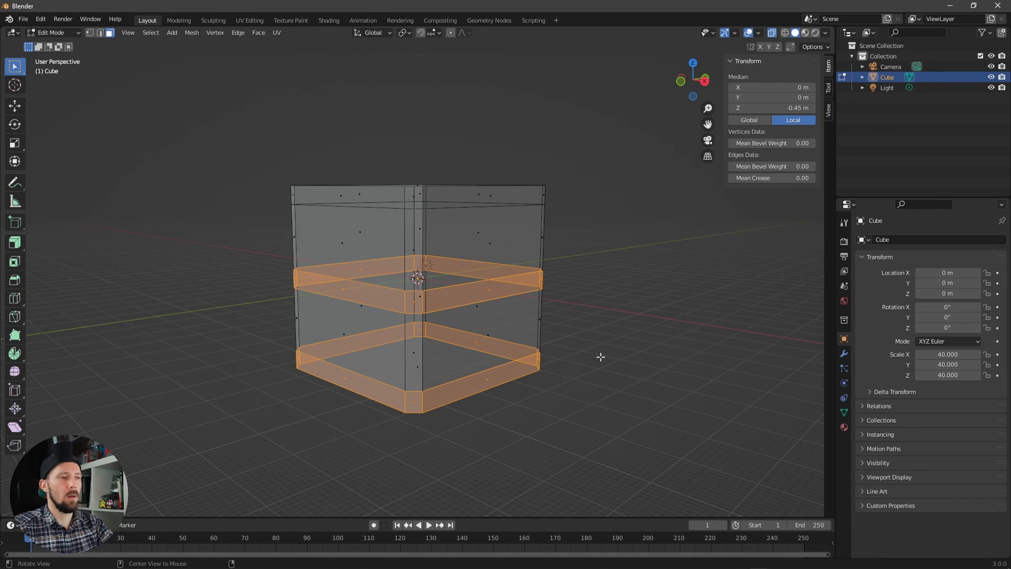
# - Turn off see-through display and extrude both selected face bands outward along their normals with an offset of 0.2 m
pyautogui.hotkey('alt', 'z')
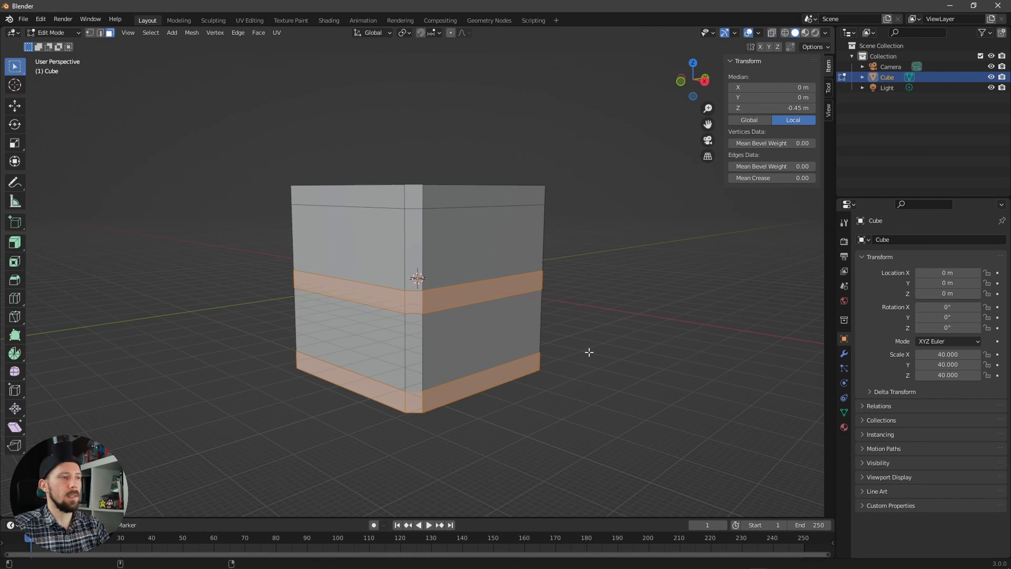
pyautogui.moveTo(609, 348); pyautogui.dragTo(585, 349, button='middle')
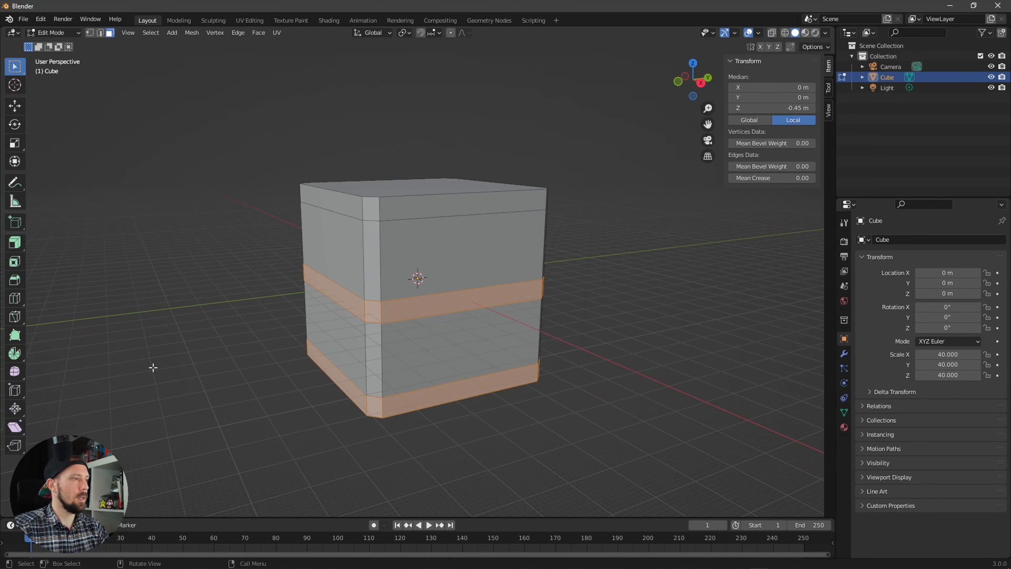
pyautogui.click(20, 248)
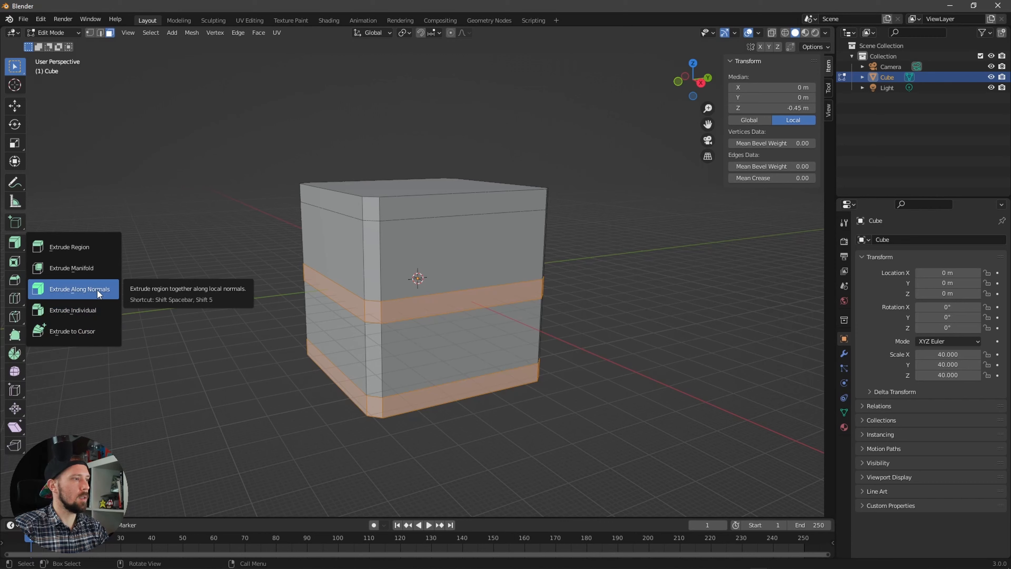
pyautogui.click(97, 290)
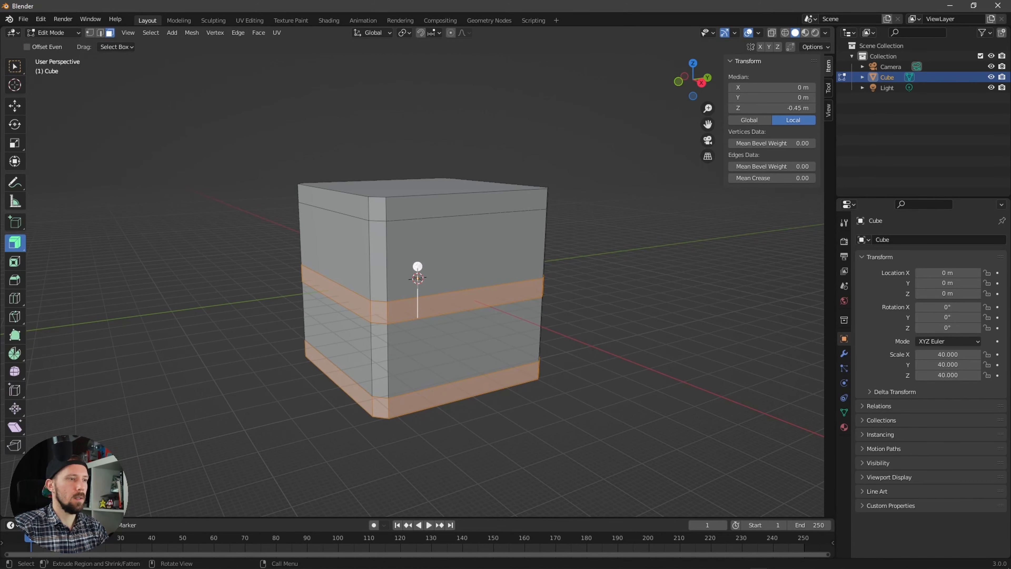
pyautogui.moveTo(418, 264); pyautogui.dragTo(421, 265)
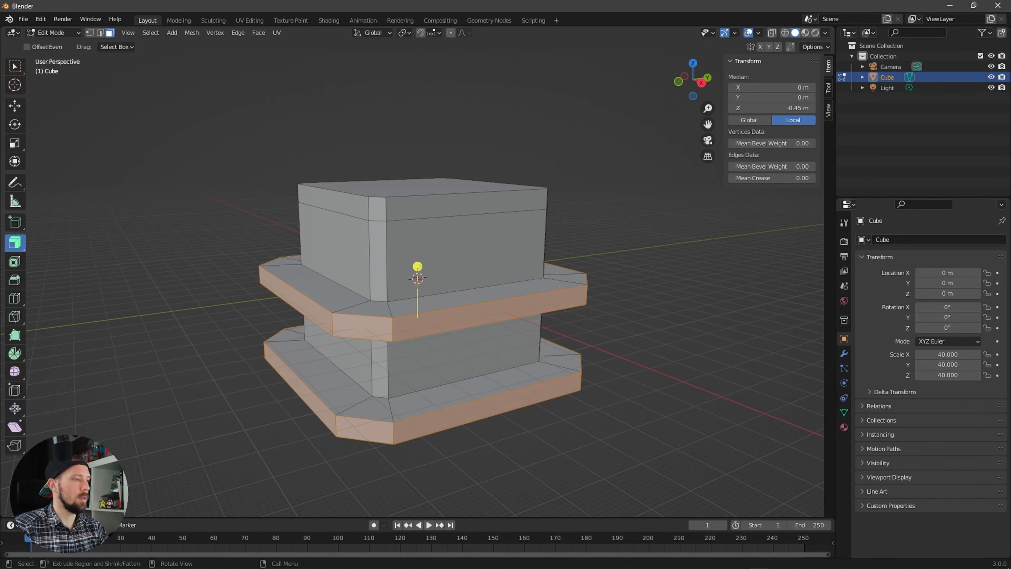
pyautogui.click(99, 510)
pyautogui.doubleClick(151, 482)
pyautogui.write('0.2')
pyautogui.press('Return')
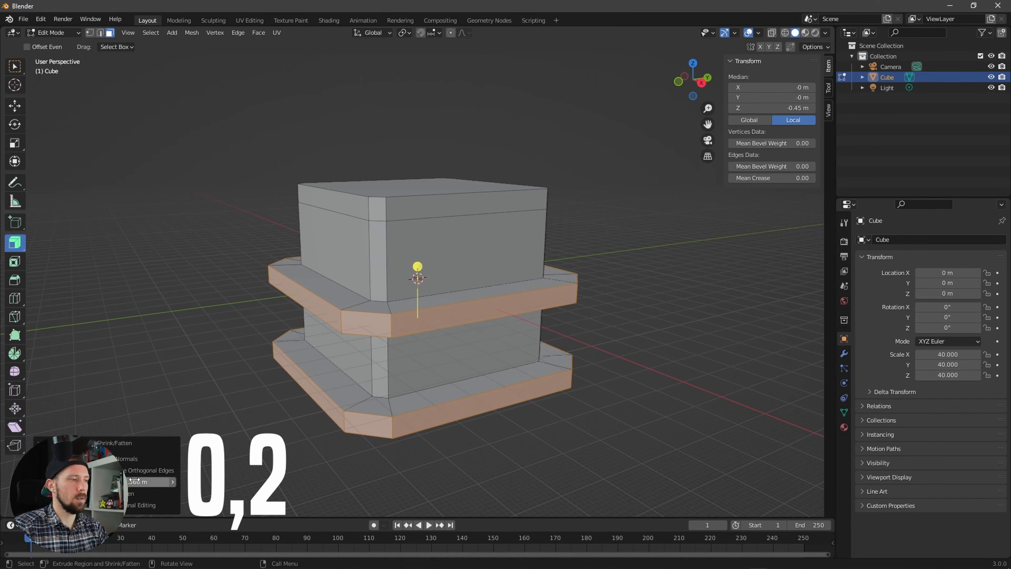
pyautogui.doubleClick(151, 482)
pyautogui.press('Return')
pyautogui.moveTo(398, 358); pyautogui.dragTo(609, 327, button='middle')
# - Add a Bevel modifier to the cube in Object Mode and set its amount to 0.001 m
pyautogui.press('Tab')
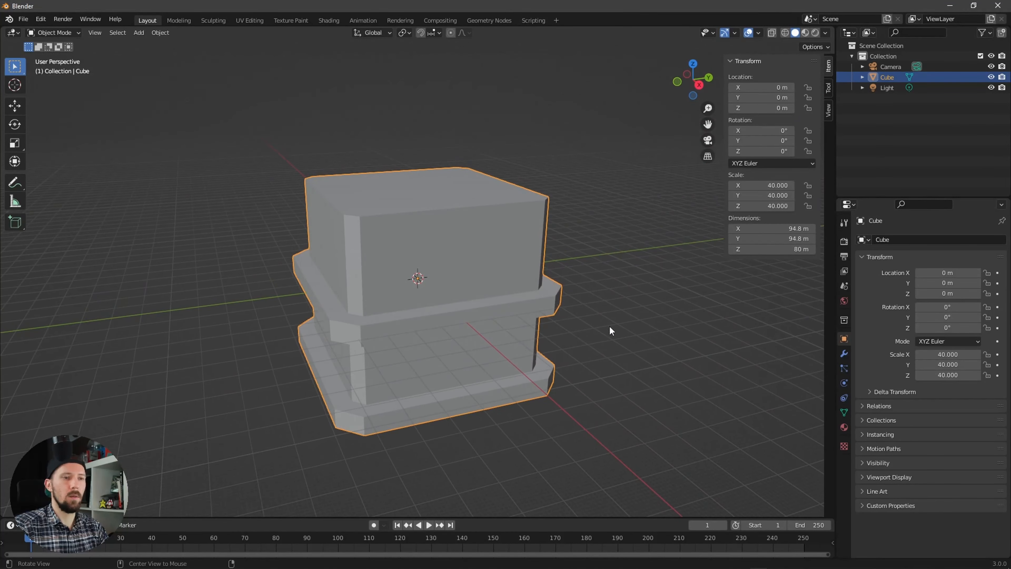
pyautogui.click(845, 352)
pyautogui.click(911, 239)
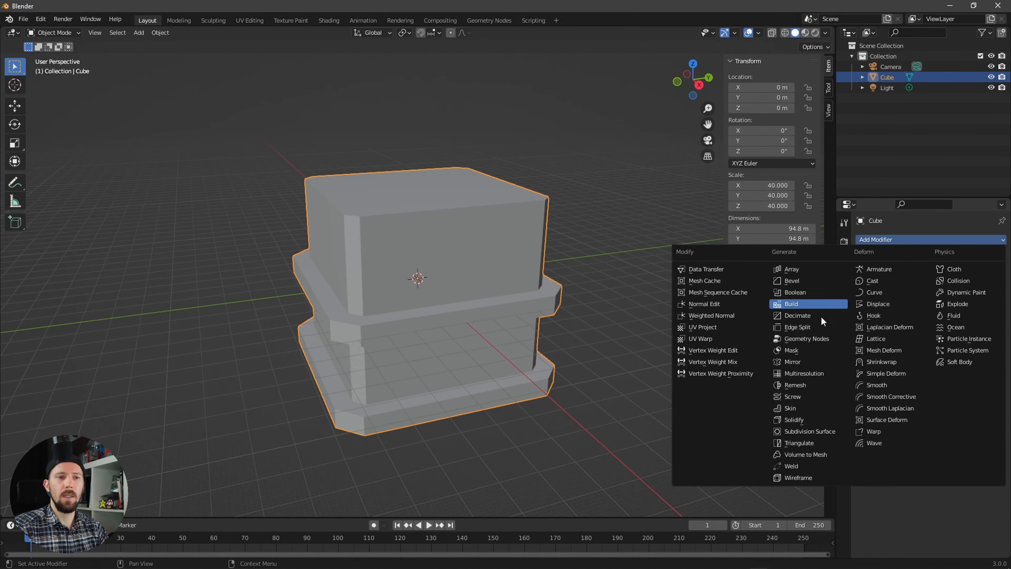
pyautogui.click(815, 280)
pyautogui.scroll(5, 612, 346)
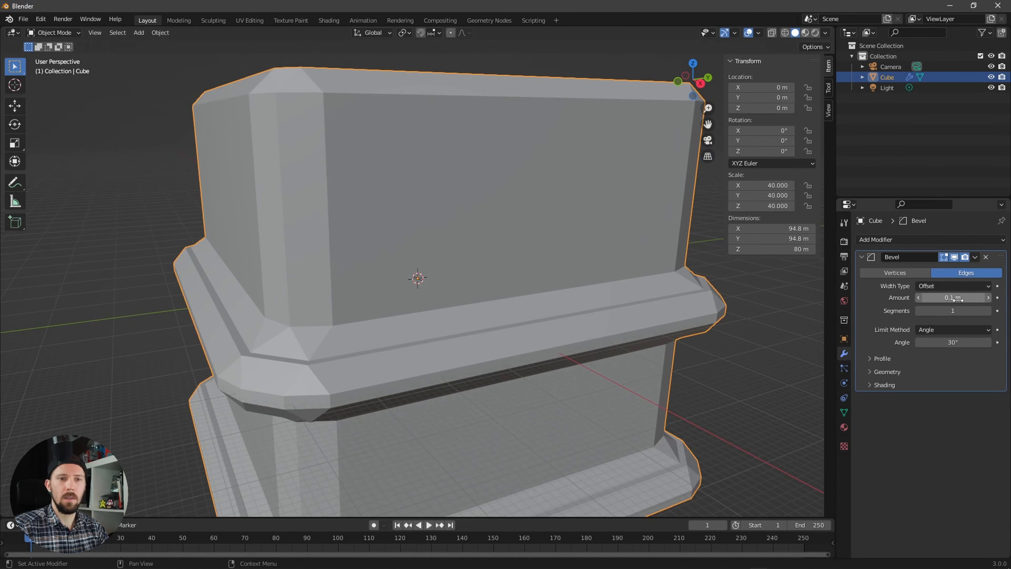
pyautogui.click(958, 298)
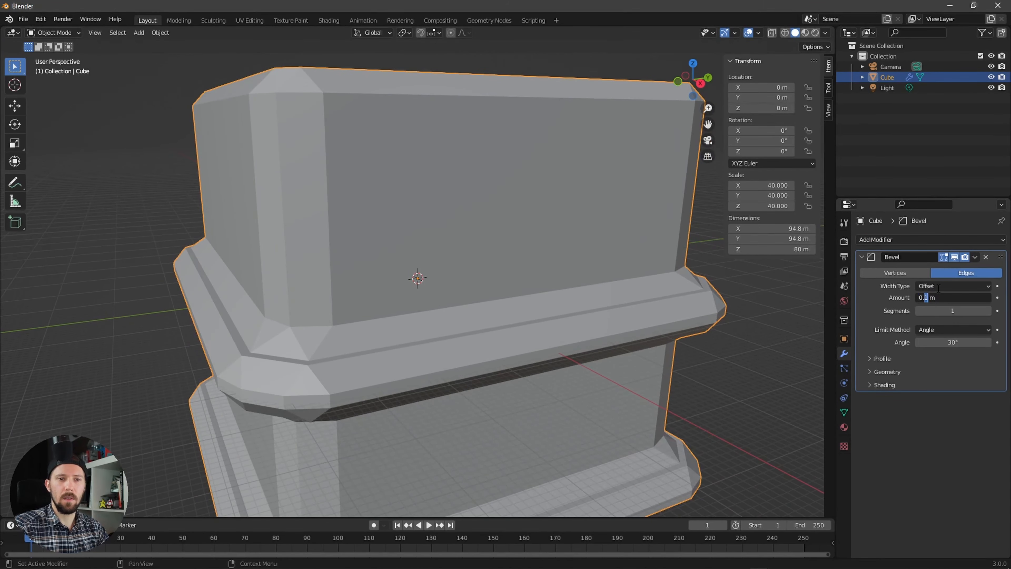
pyautogui.write('00')
pyautogui.press('Return')
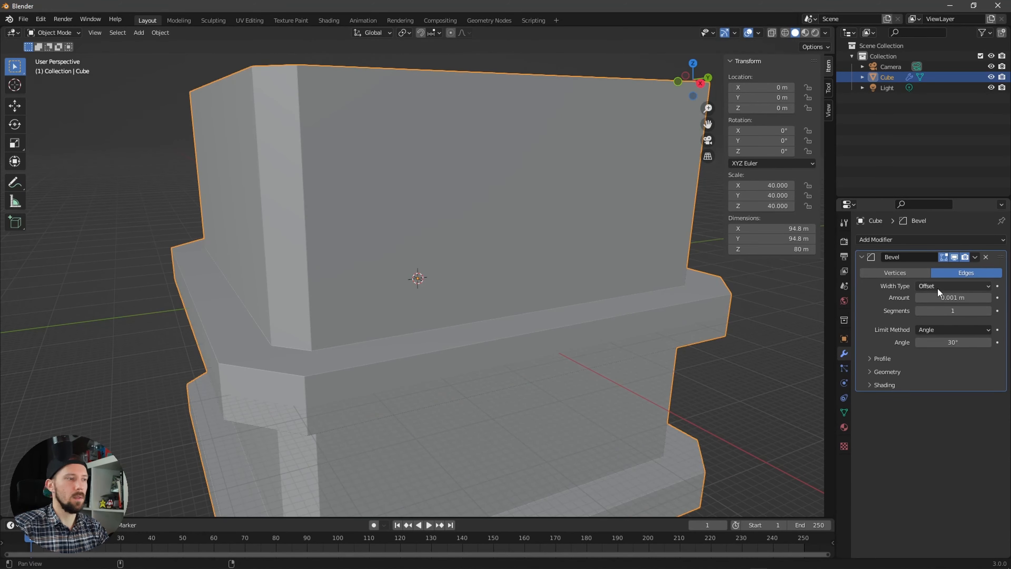
pyautogui.scroll(4, 387, 370)
pyautogui.scroll(2, 366, 339)
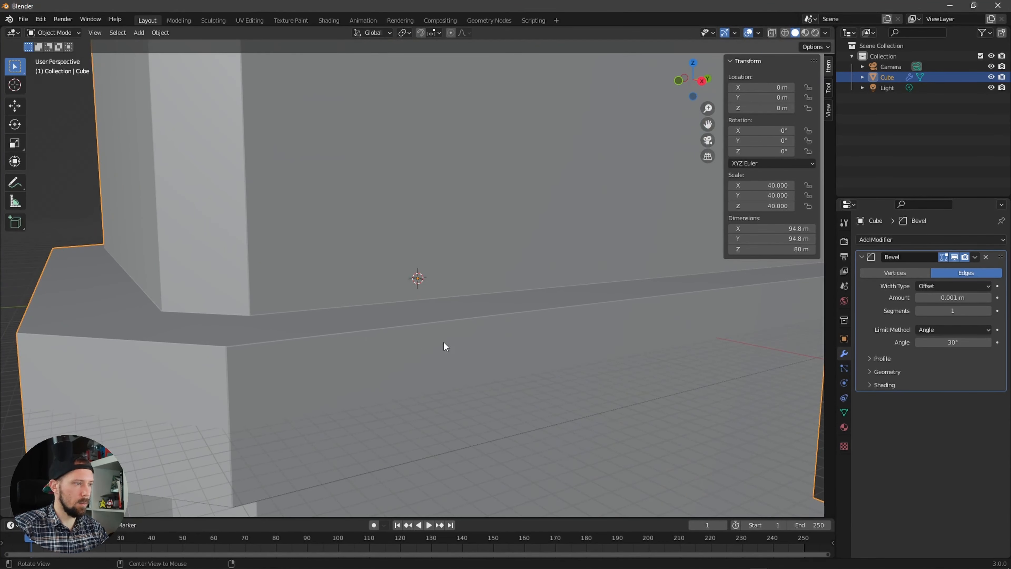
# - Rename the Cube object to segment_01
pyautogui.scroll(2, 483, 354)
pyautogui.scroll(-5, 392, 394)
pyautogui.scroll(-4, 391, 395)
pyautogui.moveTo(409, 399); pyautogui.dragTo(406, 373, button='middle')
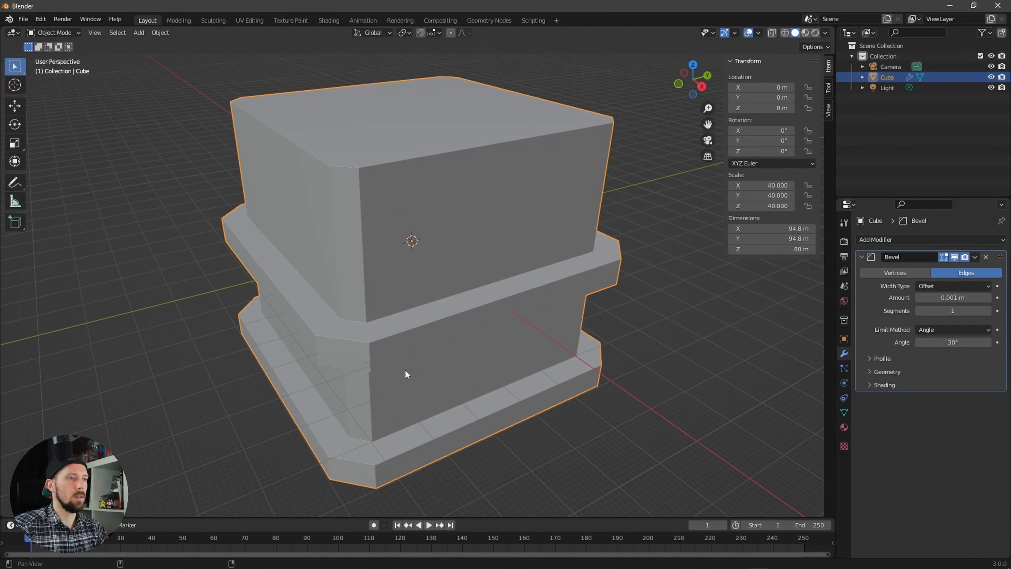
pyautogui.press('F2')
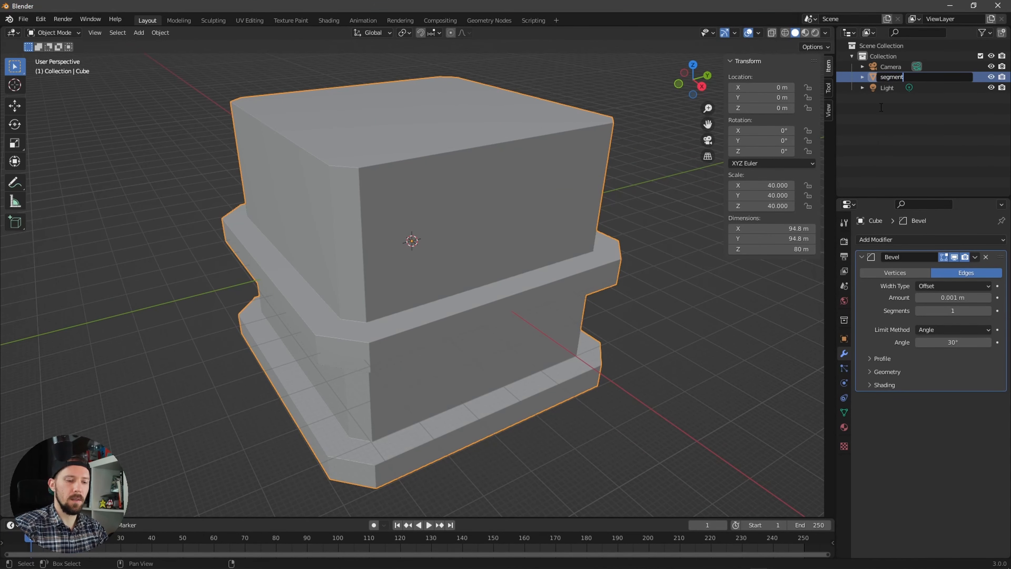
pyautogui.write('segment_01')
pyautogui.press('Return')
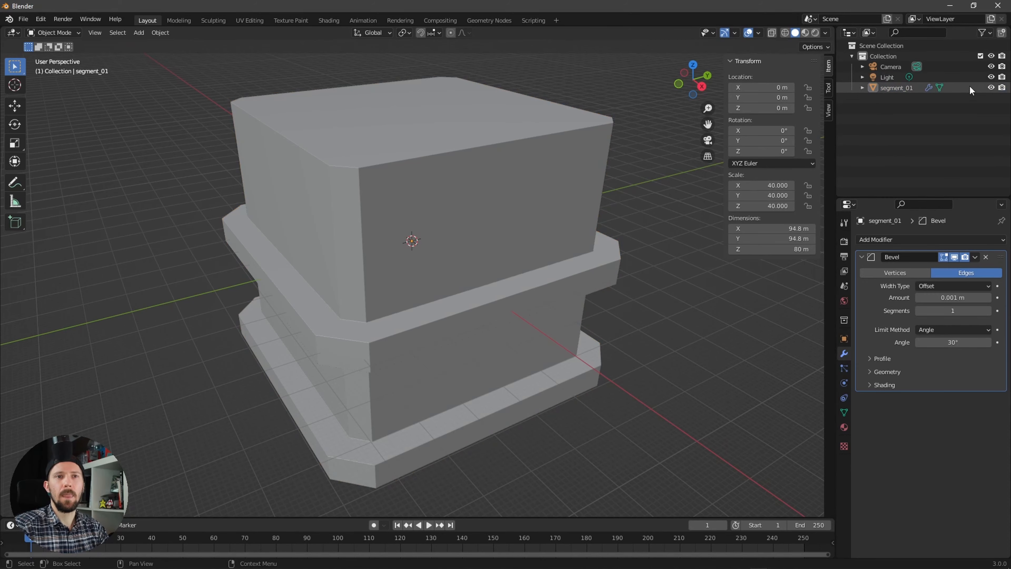
# - Duplicate segment_01 in place without moving the copy, and hide the original
pyautogui.moveTo(613, 244); pyautogui.dragTo(627, 248, button='middle')
pyautogui.hotkey('shift', 'd')
pyautogui.rightClick(573, 259)
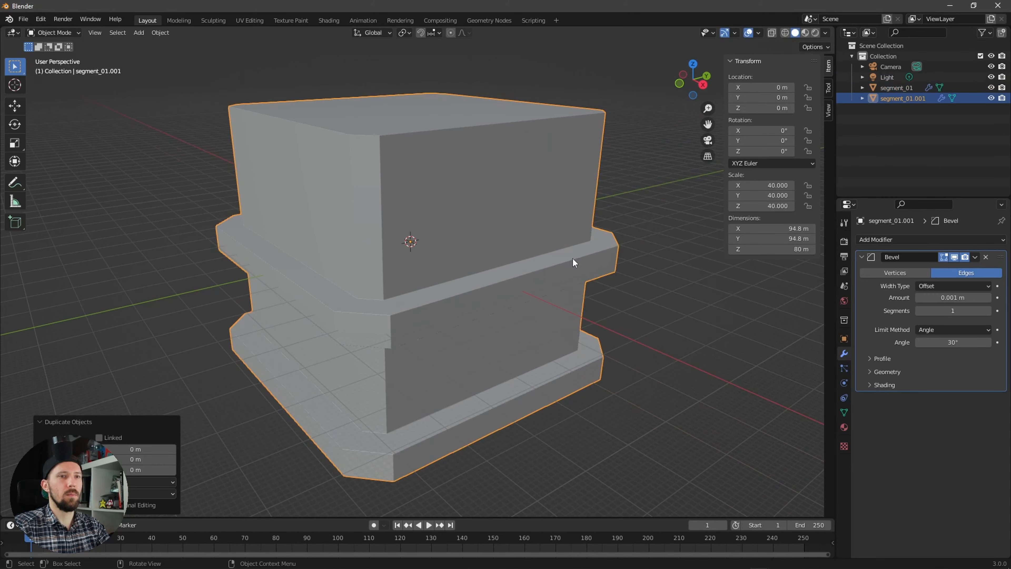
pyautogui.click(992, 87)
# - Rename the duplicated object to segment_02
pyautogui.doubleClick(949, 98)
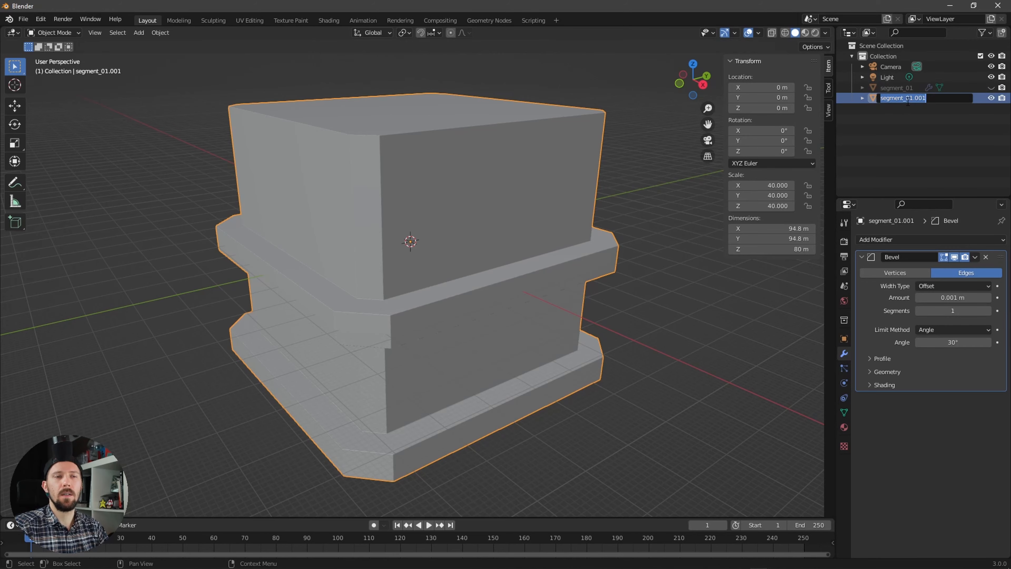
pyautogui.moveTo(910, 98); pyautogui.dragTo(960, 93)
pyautogui.write('2')
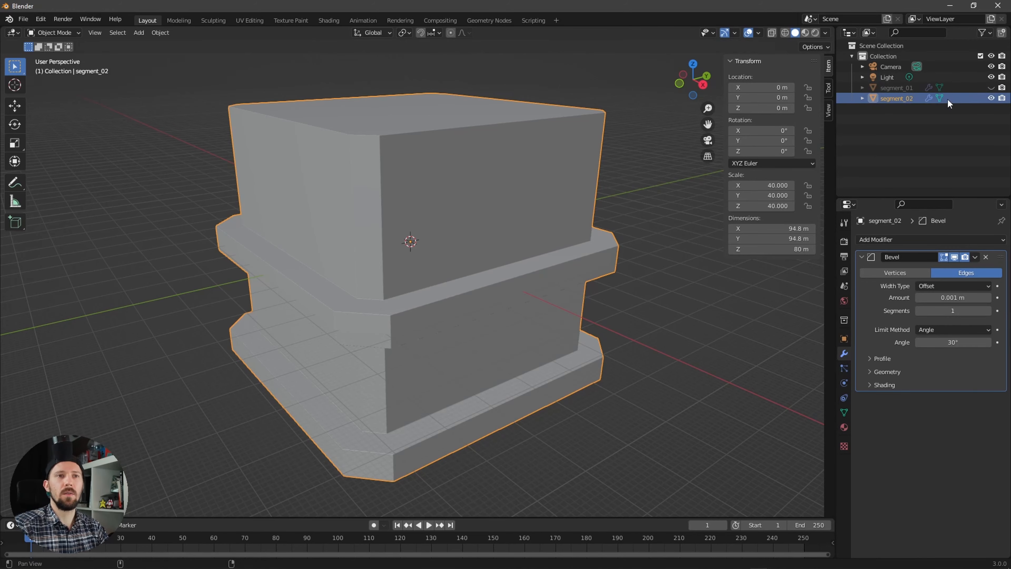
pyautogui.press('Return')
# - In Edit Mode with see-through display, select the upper and lower large wall faces on segment_02's front and back
pyautogui.moveTo(462, 283); pyautogui.dragTo(471, 321, button='middle')
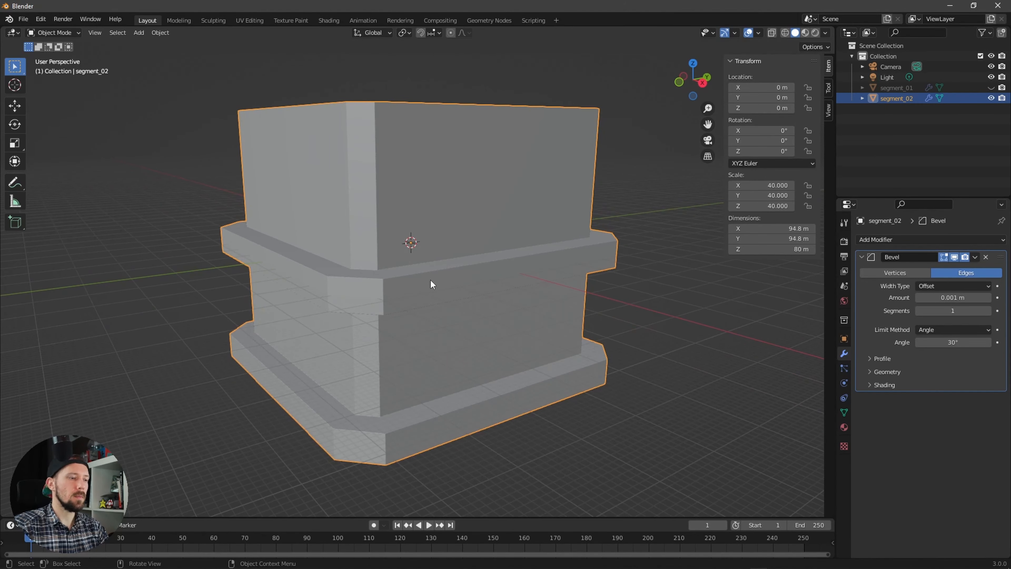
pyautogui.press('Tab')
pyautogui.moveTo(430, 280); pyautogui.dragTo(492, 274, button='middle')
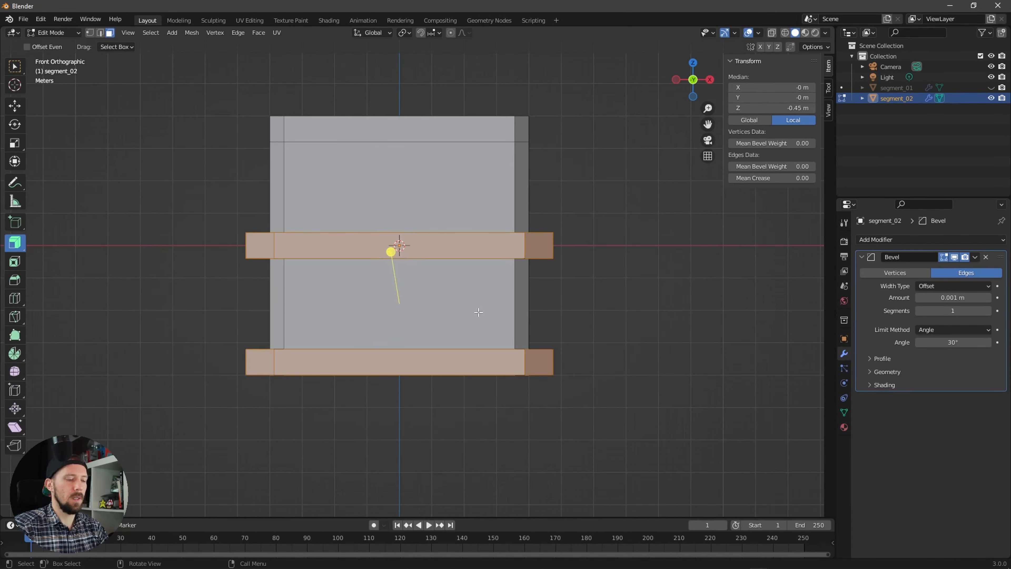
pyautogui.hotkey('alt', 'z')
pyautogui.click(641, 247)
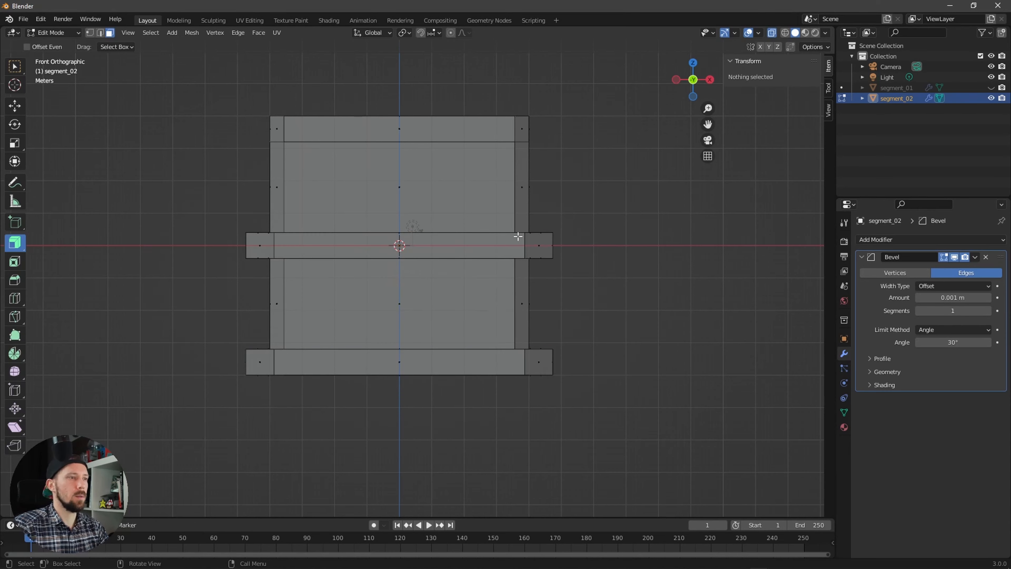
pyautogui.click(398, 184)
pyautogui.keyDown('shift'); pyautogui.click(414, 304); pyautogui.keyUp('shift')
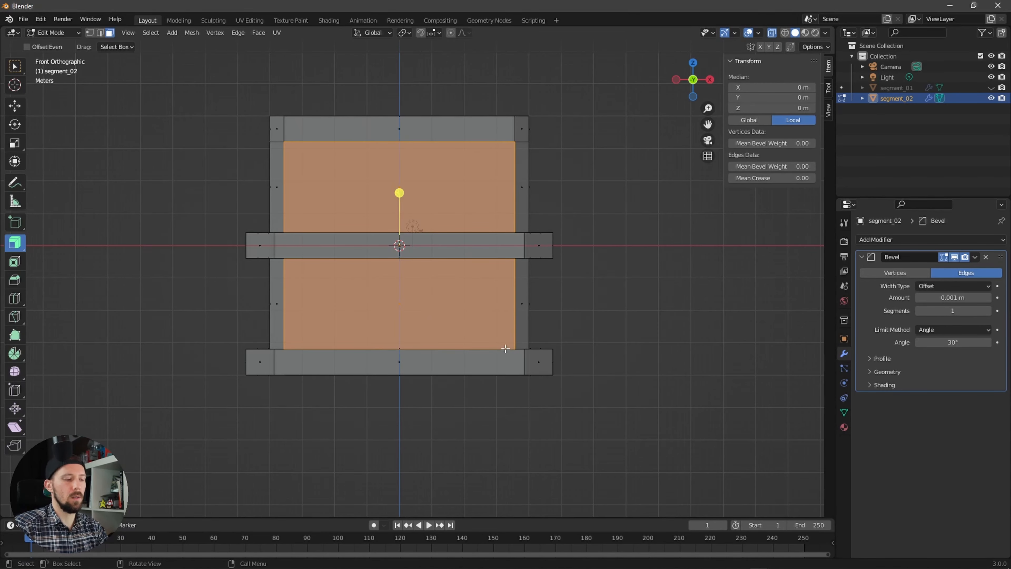
pyautogui.moveTo(506, 349); pyautogui.dragTo(473, 344, button='middle')
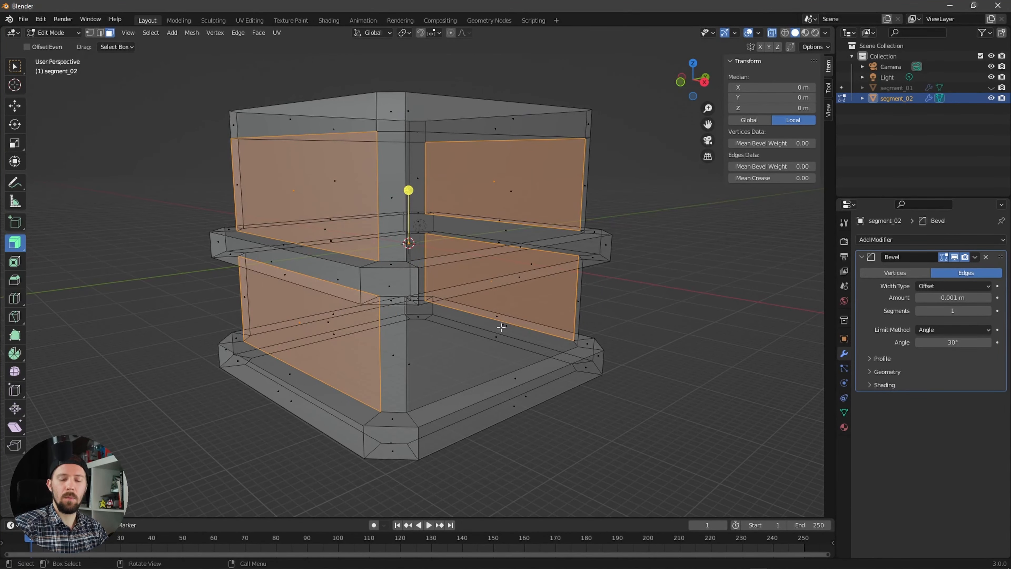
# - Add the upper and lower large wall faces on the two remaining sides to the selection from the right orthographic view
pyautogui.press('KP_3')
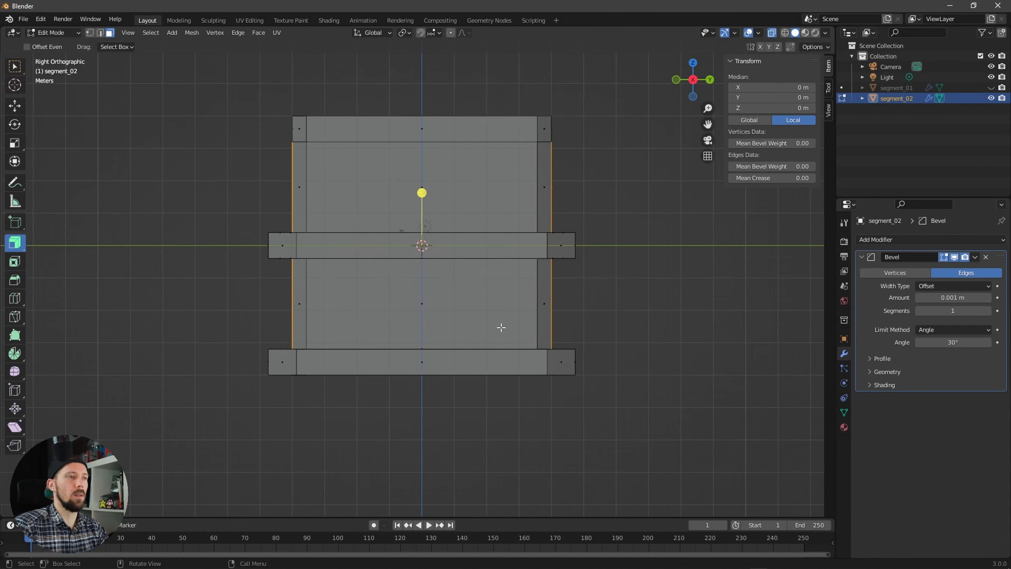
pyautogui.keyDown('shift'); pyautogui.click(412, 193); pyautogui.keyUp('shift')
pyautogui.moveTo(361, 278); pyautogui.dragTo(457, 310)
pyautogui.moveTo(457, 310); pyautogui.dragTo(540, 346, button='middle')
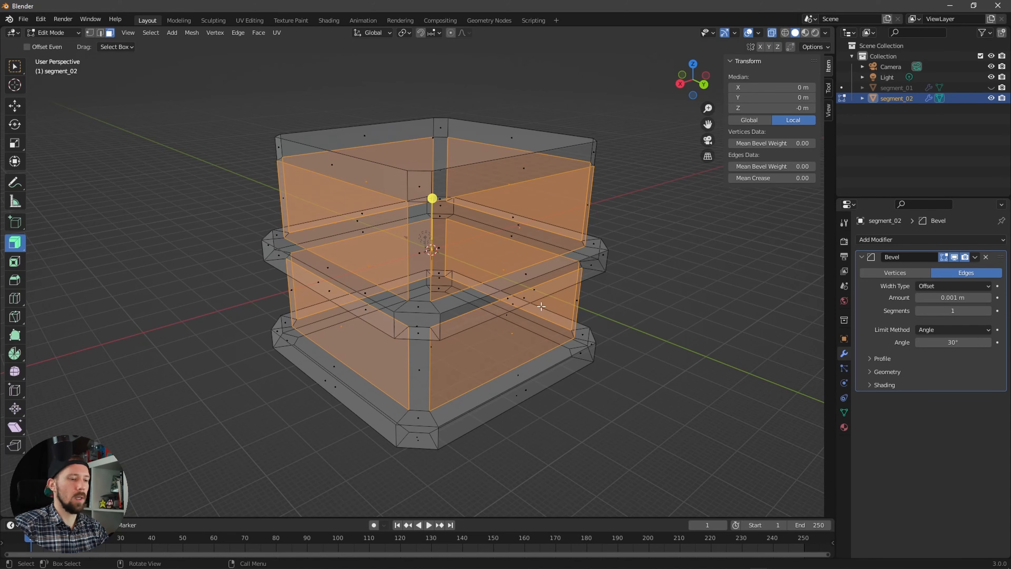
pyautogui.moveTo(563, 310); pyautogui.dragTo(546, 305, button='middle')
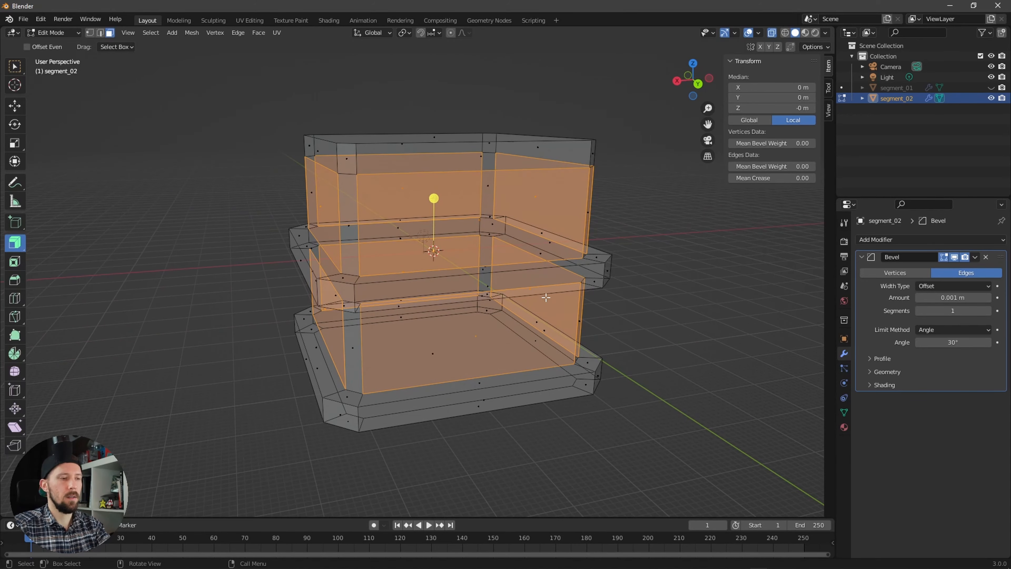
# - Inset the selected wall faces by about 0.084 m
pyautogui.press('i')
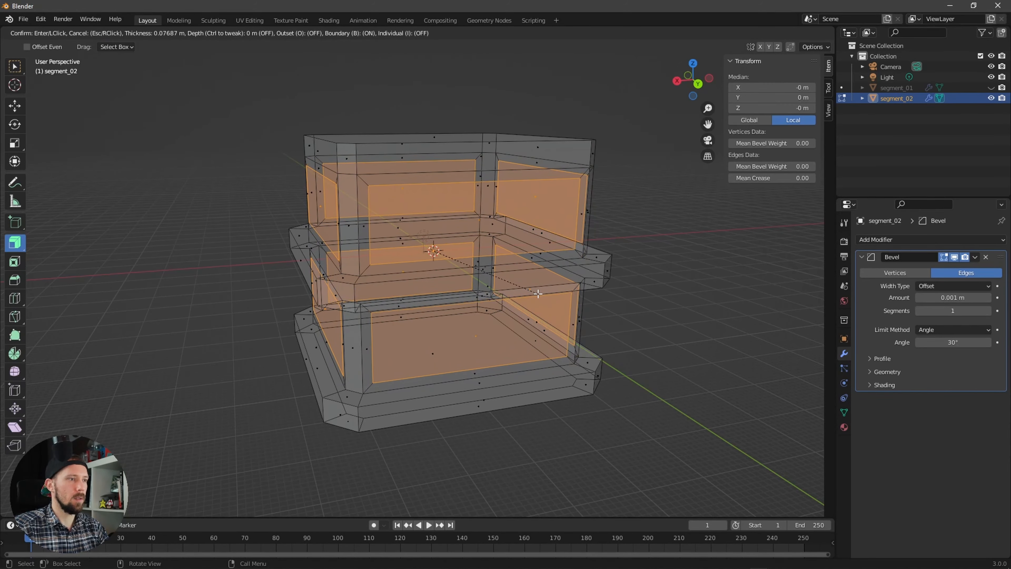
pyautogui.click(540, 297)
pyautogui.moveTo(540, 297); pyautogui.dragTo(486, 324, button='middle')
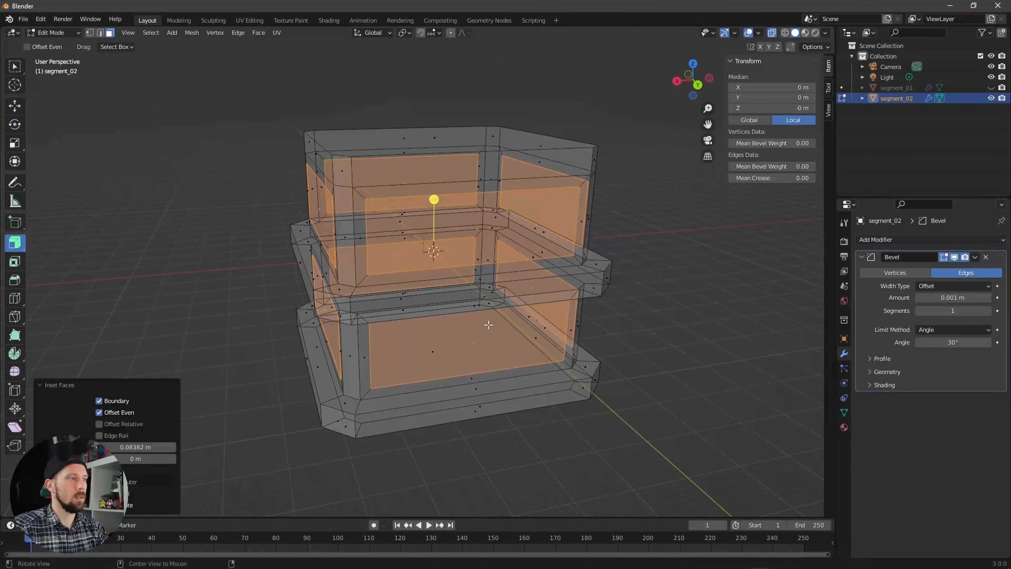
# - Extrude the inset wall faces inward along their normals with an offset of -0.08 m
pyautogui.click(6, 239)
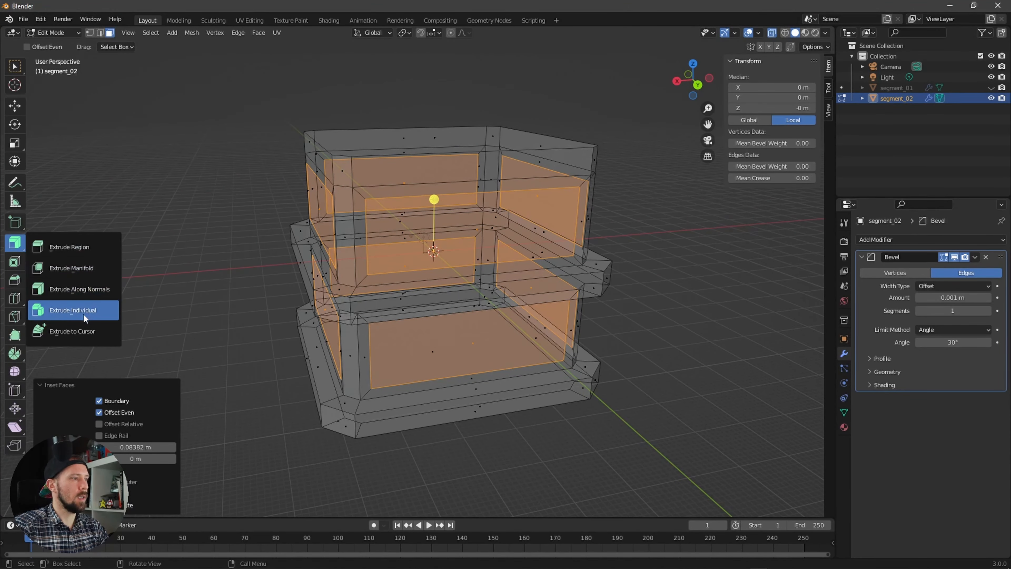
pyautogui.click(91, 291)
pyautogui.moveTo(91, 291); pyautogui.dragTo(455, 198, button='middle')
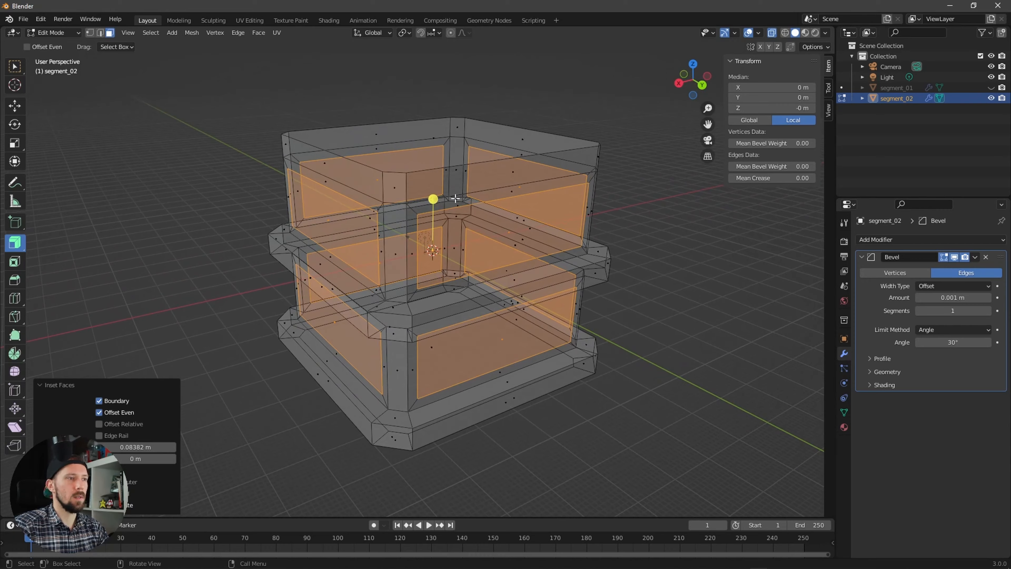
pyautogui.moveTo(434, 200); pyautogui.dragTo(434, 204)
pyautogui.moveTo(435, 204); pyautogui.dragTo(432, 223, button='middle')
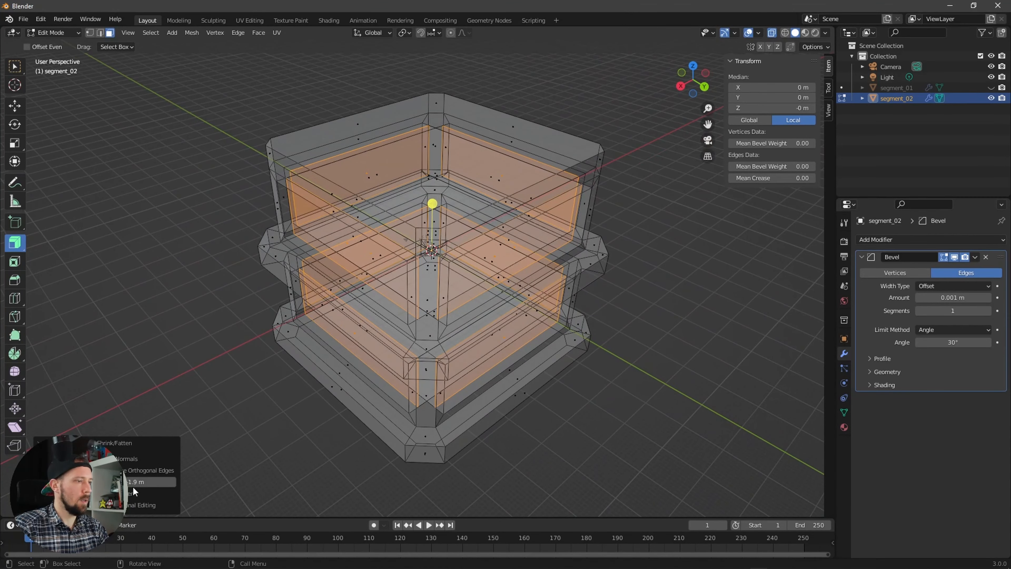
pyautogui.moveTo(132, 482)
pyautogui.mouseDown()
pyautogui.moveTo(175, 482)
pyautogui.moveTo(132, 481)
pyautogui.mouseUp()
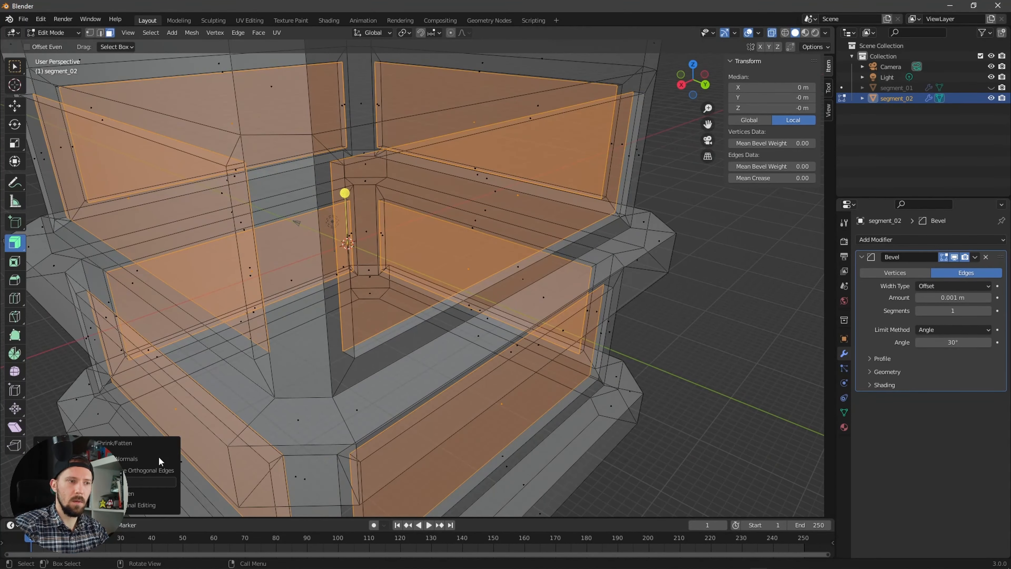
pyautogui.write('-0.08')
pyautogui.press('Return')
# - Turn off see-through display and return segment_02 to Object Mode
pyautogui.moveTo(426, 364); pyautogui.dragTo(447, 365, button='middle')
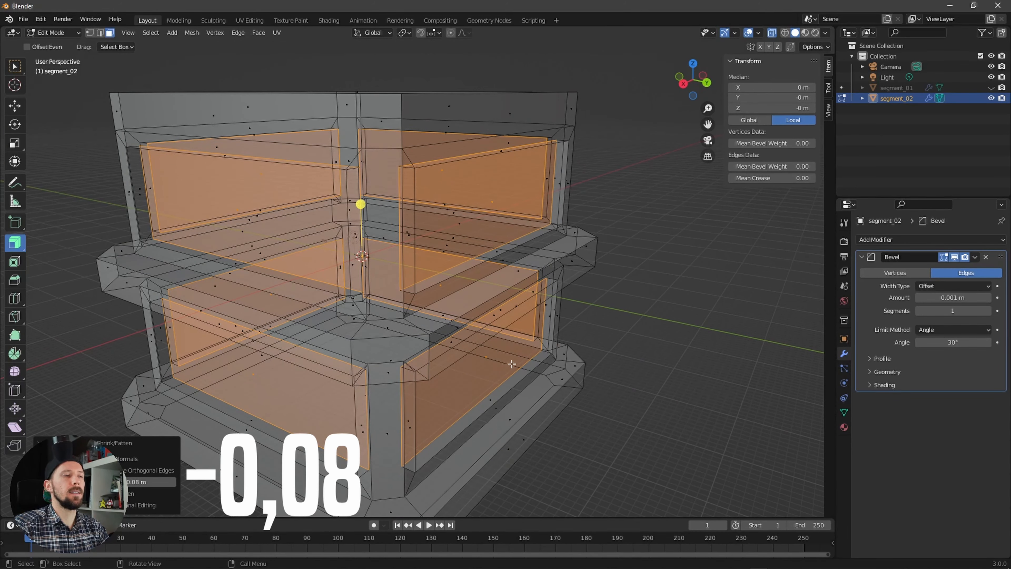
pyautogui.moveTo(520, 361); pyautogui.dragTo(528, 365, button='middle')
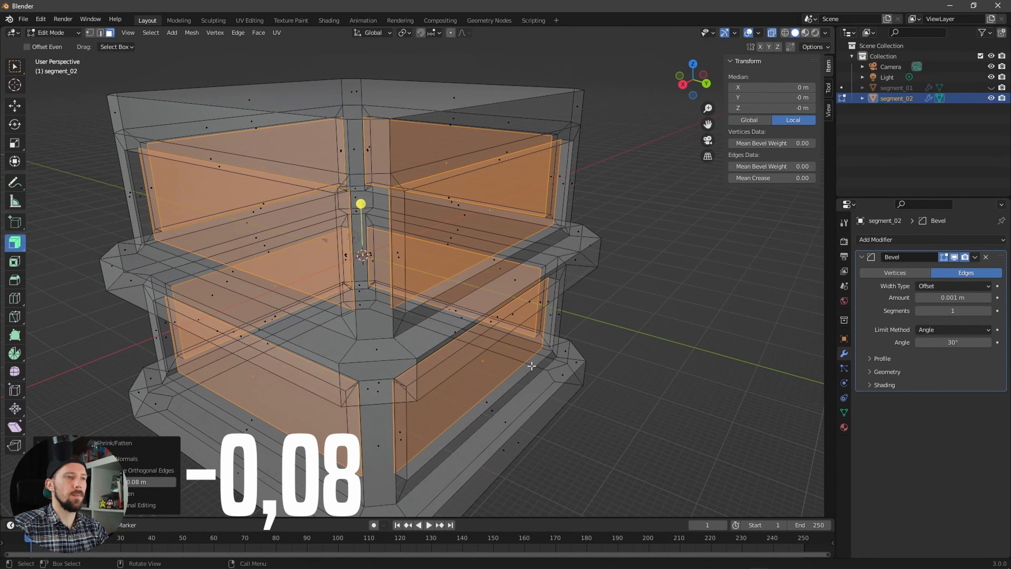
pyautogui.moveTo(525, 373); pyautogui.dragTo(513, 354, button='middle')
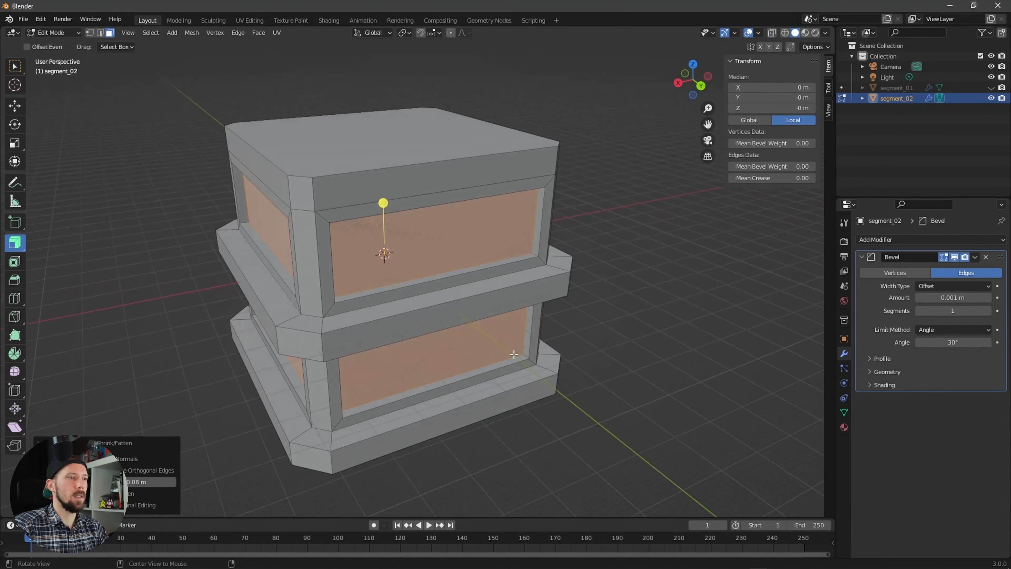
pyautogui.click(936, 137)
pyautogui.press('Tab')
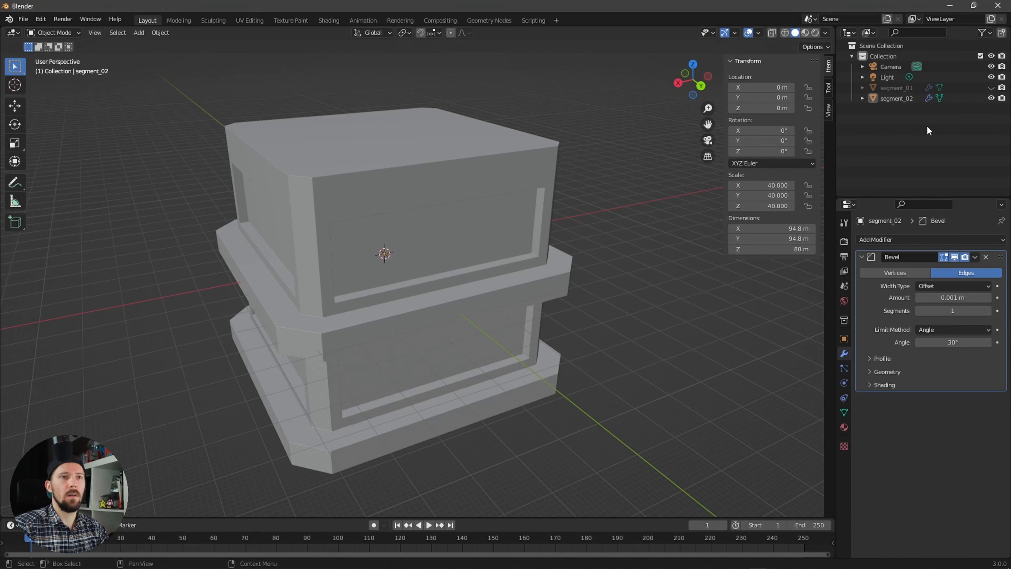
# - Unhide segment_01 and select it, keeping segment_02 hidden
pyautogui.click(958, 88)
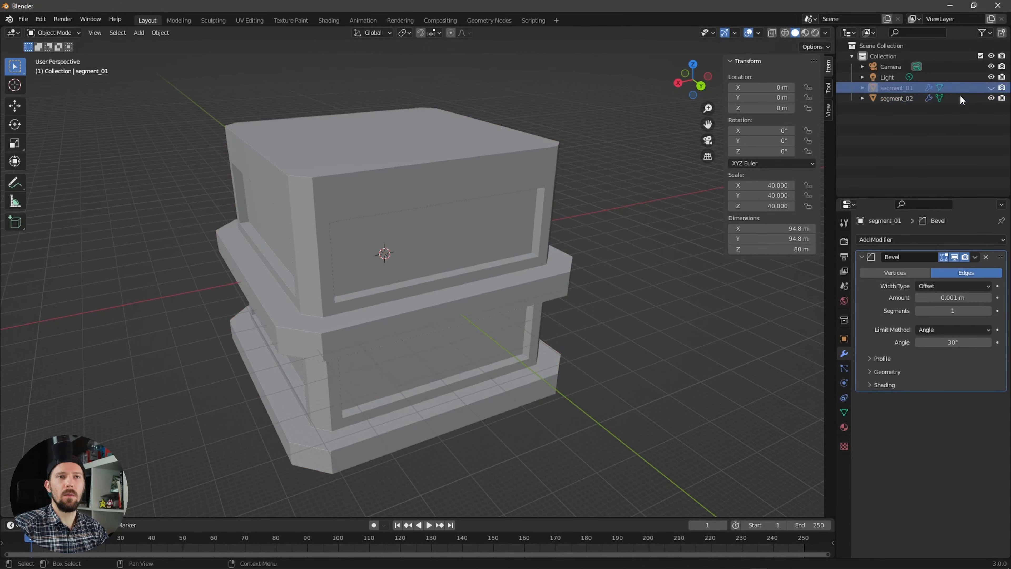
pyautogui.click(990, 98)
pyautogui.hotkey('alt', 'h')
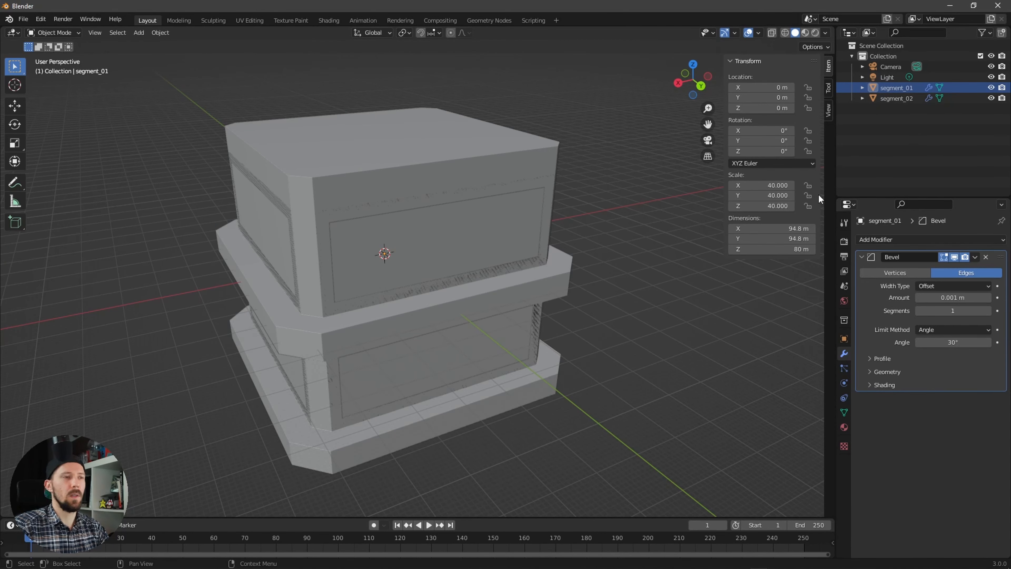
pyautogui.moveTo(490, 273); pyautogui.dragTo(529, 279, button='middle')
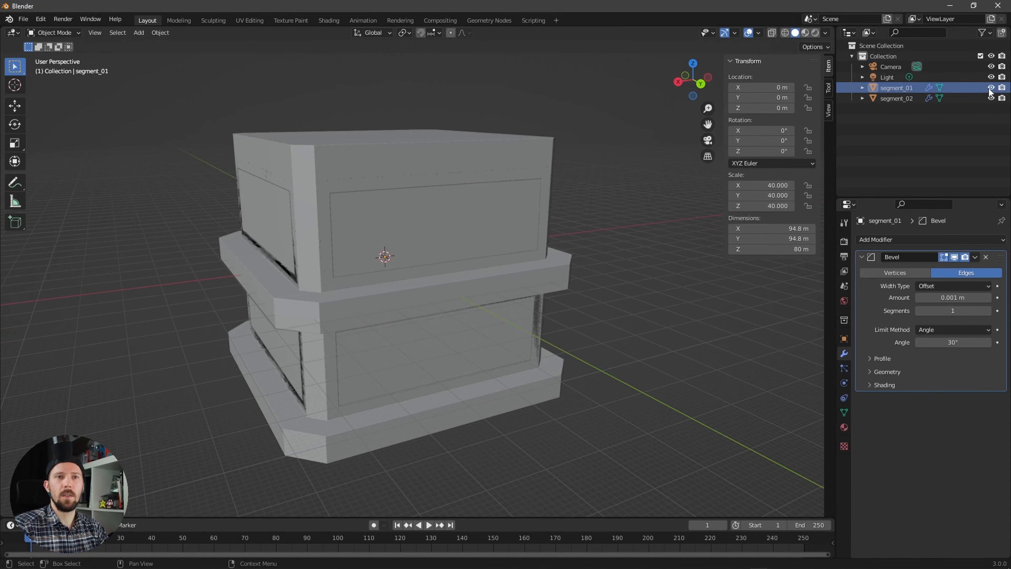
pyautogui.click(673, 199)
pyautogui.click(990, 99)
pyautogui.click(966, 91)
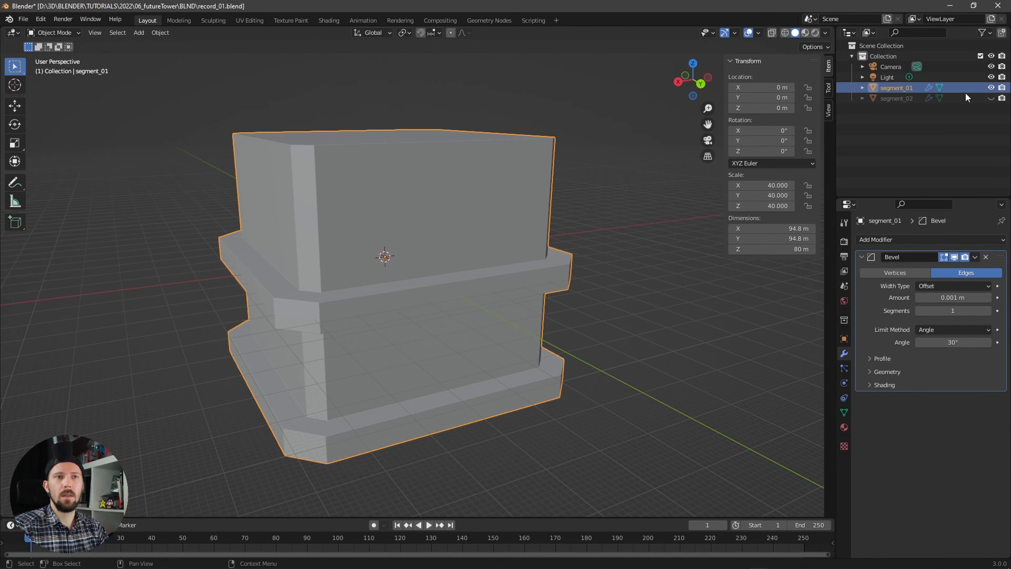
# - Switch to the Shading workspace and frame the whole of segment_01 in the viewport
pyautogui.click(329, 21)
pyautogui.press('KP_Decimal')
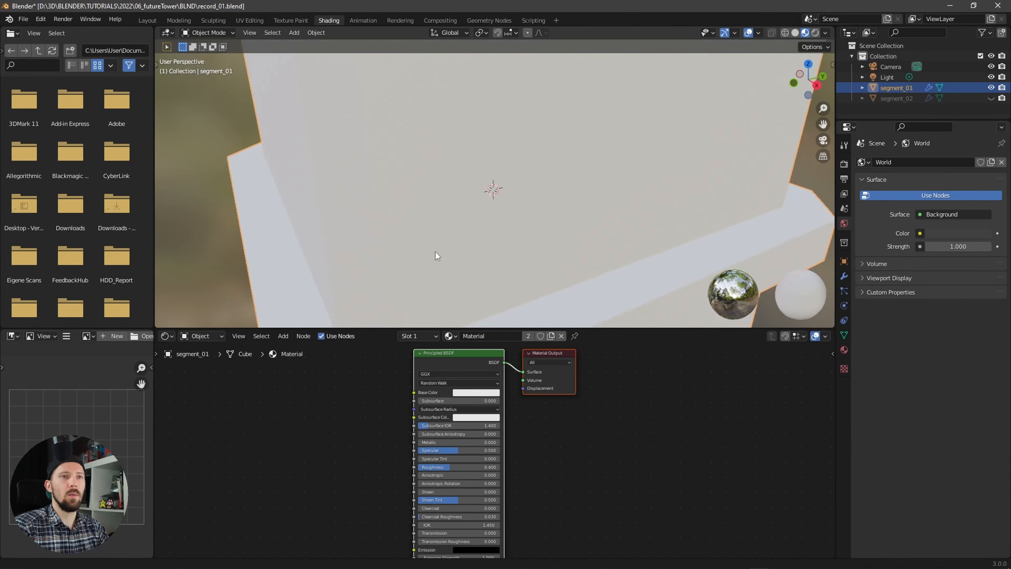
pyautogui.scroll(-5, 435, 252)
pyautogui.moveTo(480, 230); pyautogui.dragTo(490, 234, button='middle')
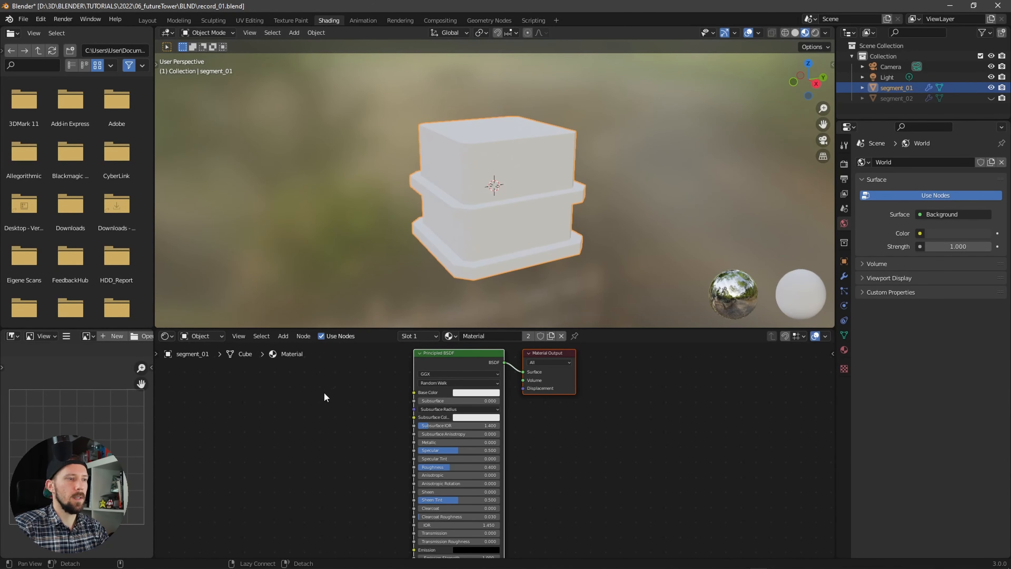
# - Rename segment_01's material to M_tower
pyautogui.moveTo(324, 392); pyautogui.dragTo(403, 394, button='middle')
pyautogui.doubleClick(474, 336)
pyautogui.press('BackSpace')
pyautogui.write('M')
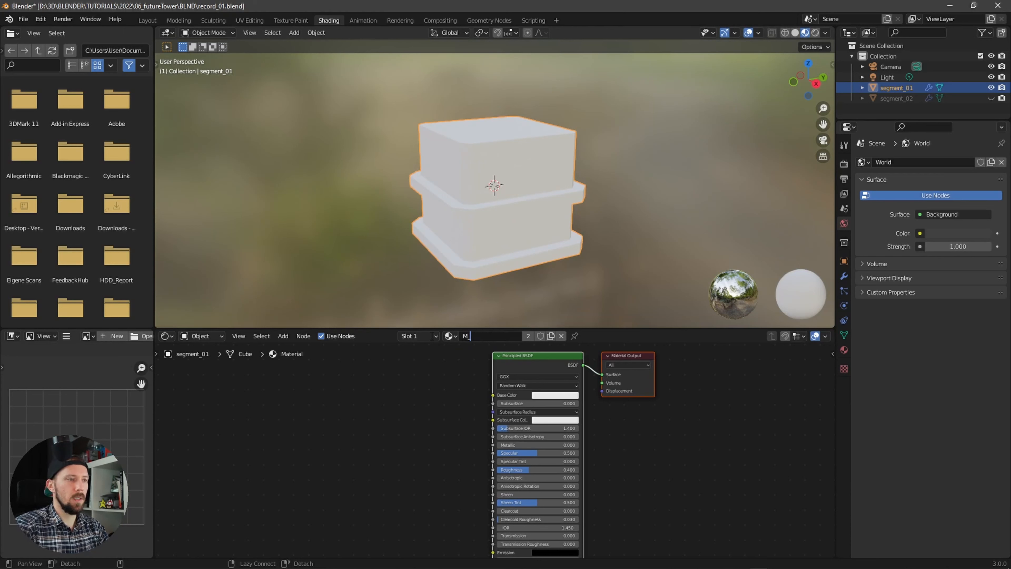
pyautogui.write('_tower')
pyautogui.press('Return')
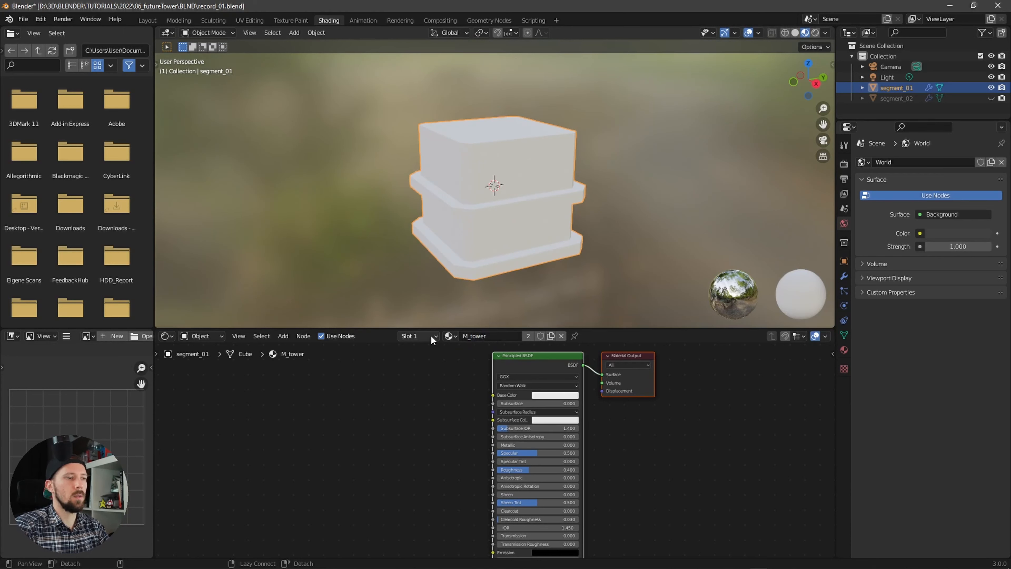
# - Darken the Principled BSDF base color of M_tower to near black
pyautogui.moveTo(406, 391); pyautogui.dragTo(432, 395, button='middle')
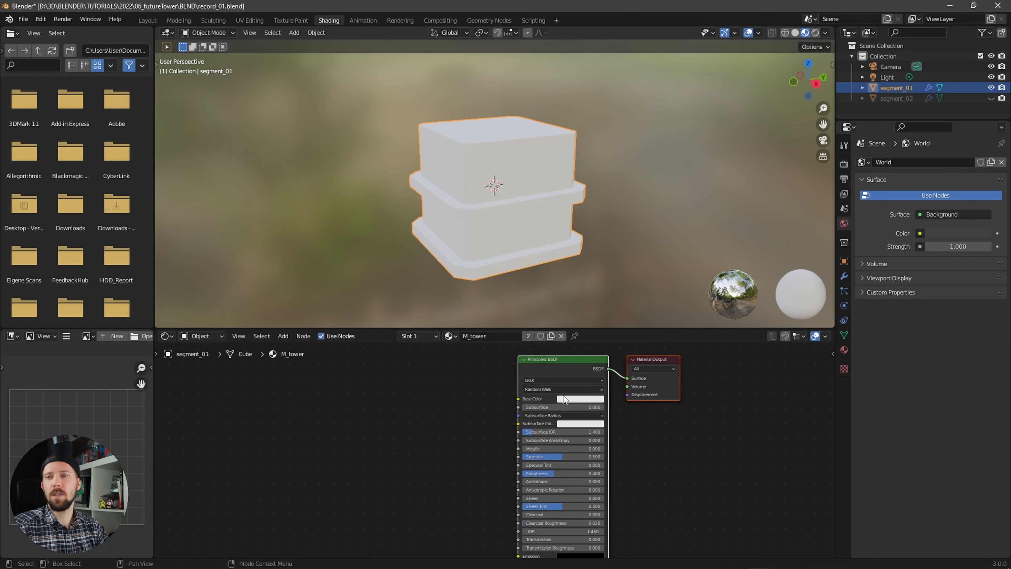
pyautogui.click(585, 399)
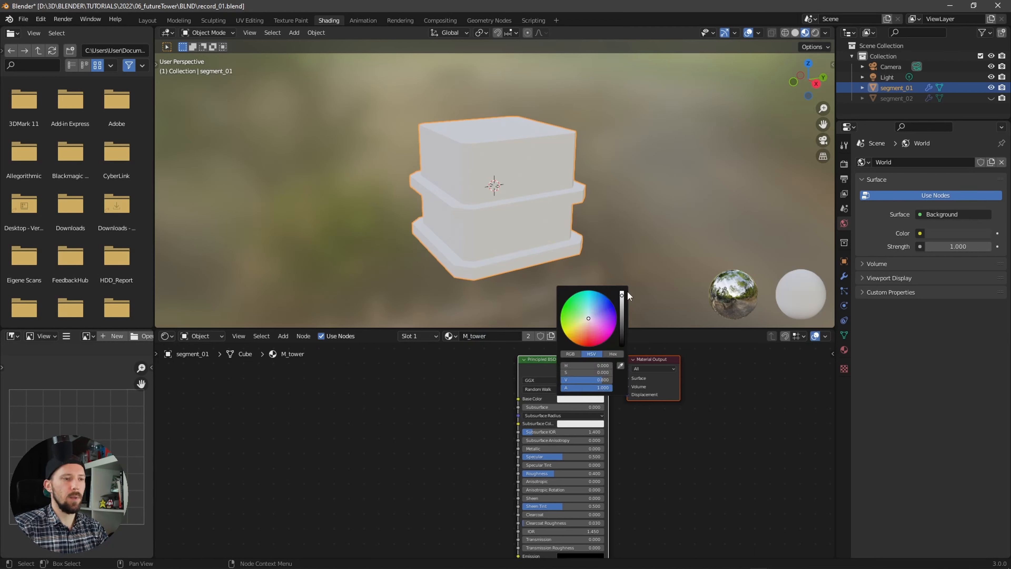
pyautogui.moveTo(623, 306); pyautogui.dragTo(621, 352)
# - Add a Voronoi Texture node to the M_tower material, placed in front of the Principled BSDF
pyautogui.moveTo(414, 427); pyautogui.dragTo(476, 436, button='middle')
pyautogui.hotkey('shift', 'a')
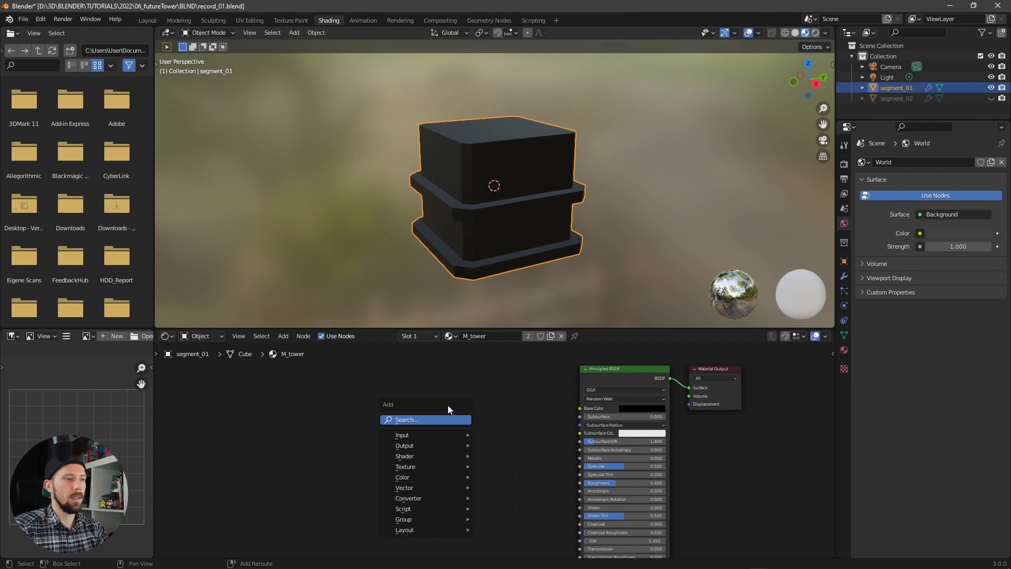
pyautogui.click(439, 417)
pyautogui.write('vor')
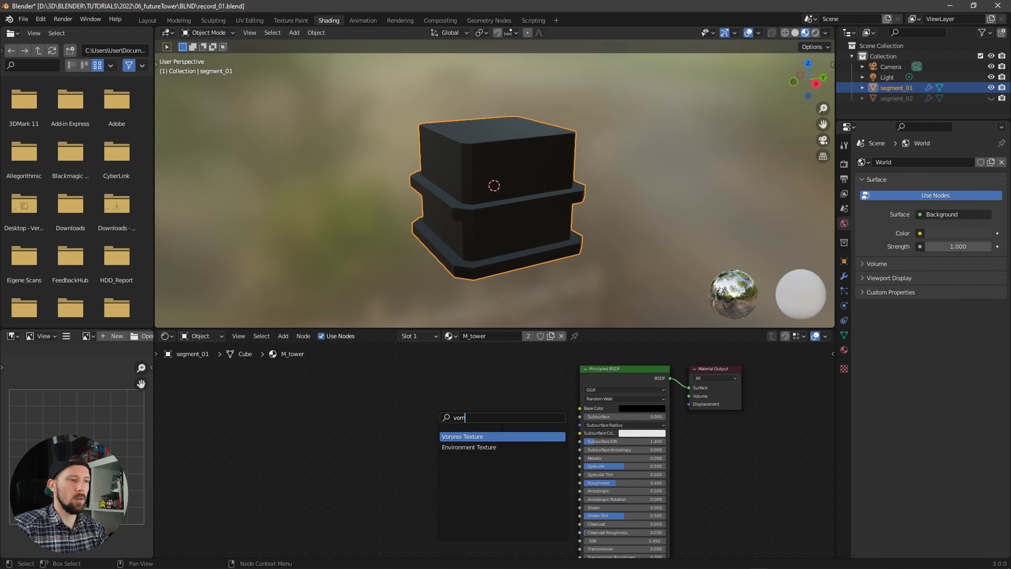
pyautogui.press('Return')
pyautogui.click(414, 389)
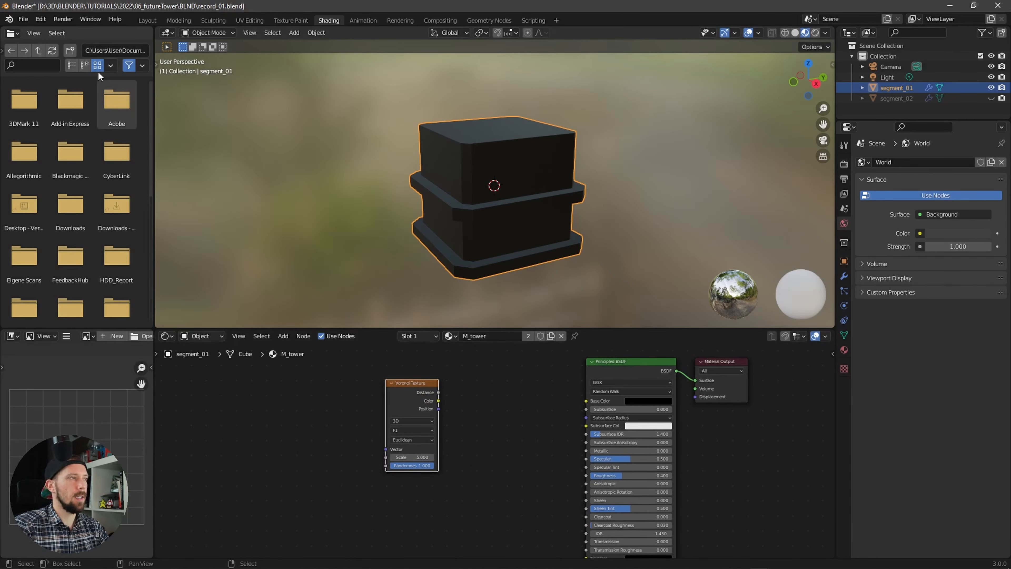
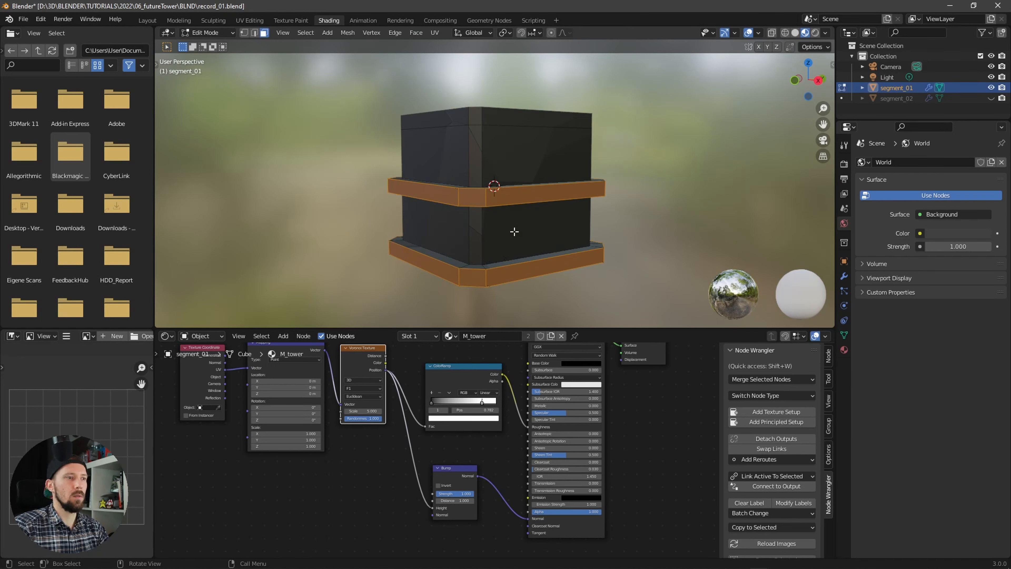
# - Unwrap all faces of segment_01 with Cube Projection and return to Object Mode
pyautogui.press('a')
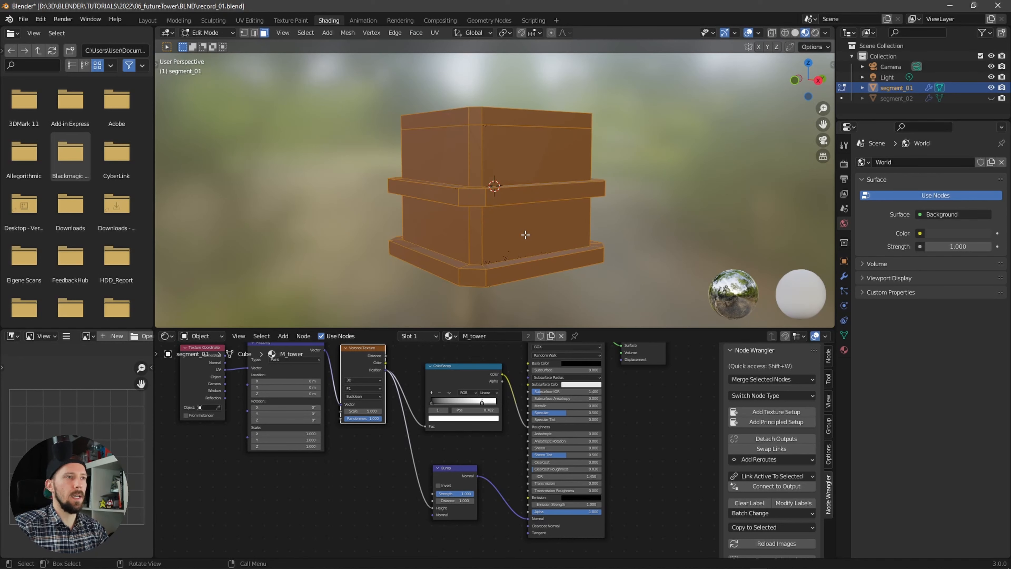
pyautogui.click(435, 33)
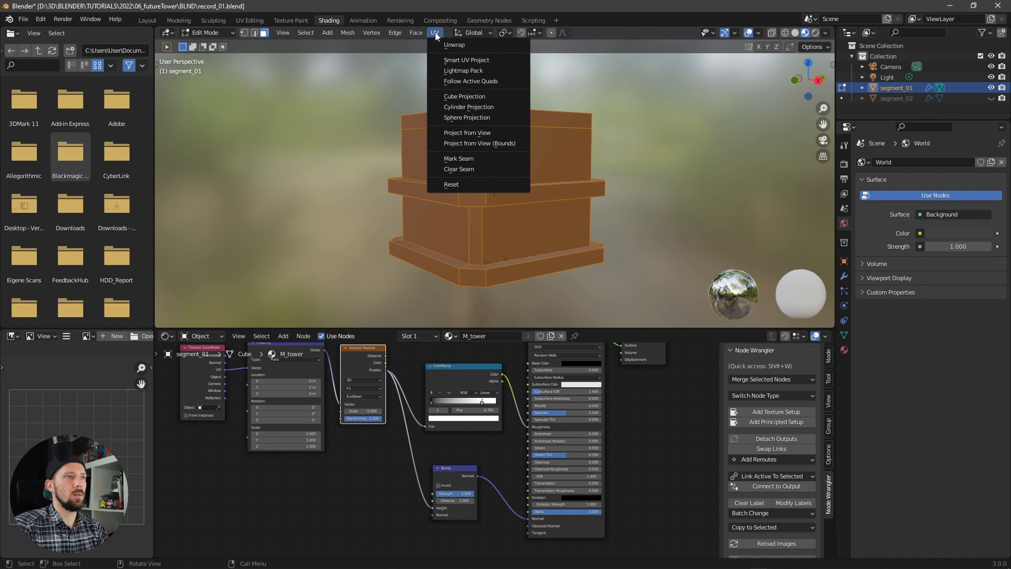
pyautogui.click(466, 96)
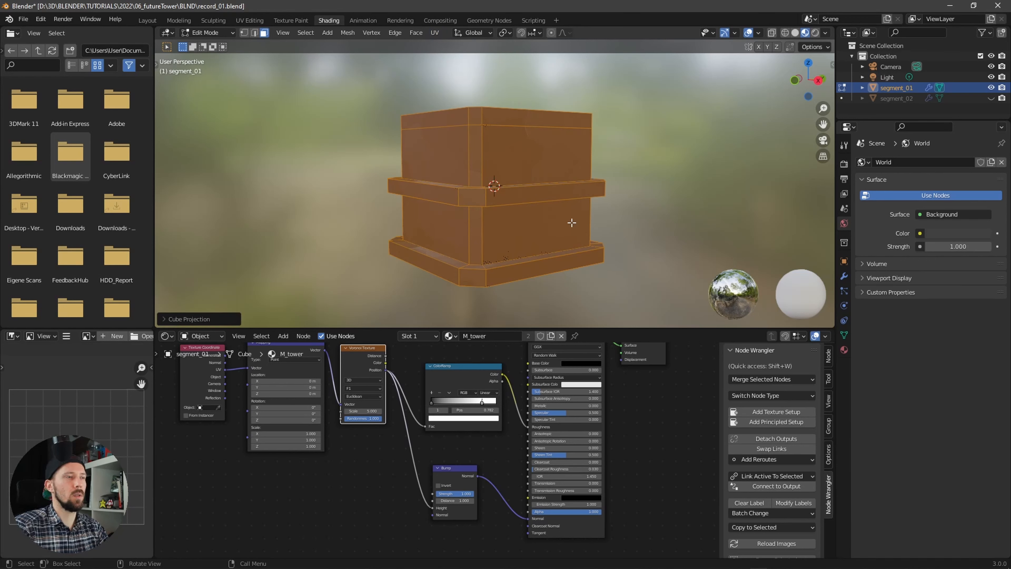
pyautogui.click(435, 33)
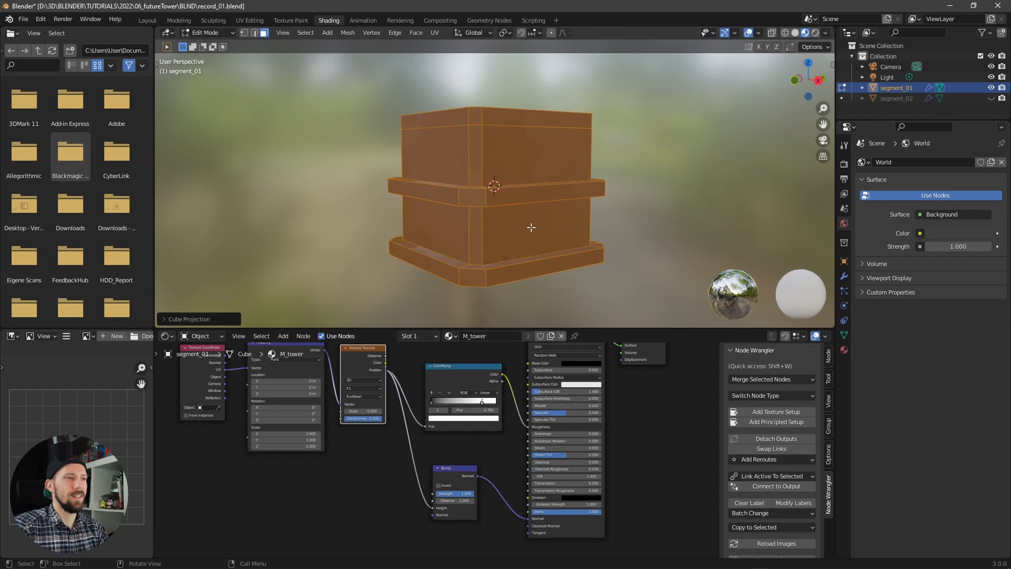
pyautogui.press('Tab')
# - Set the Voronoi Texture's feature output to F2 and its distance metric to Chebychev
pyautogui.scroll(6, 530, 235)
pyautogui.moveTo(537, 243); pyautogui.dragTo(498, 251, button='middle')
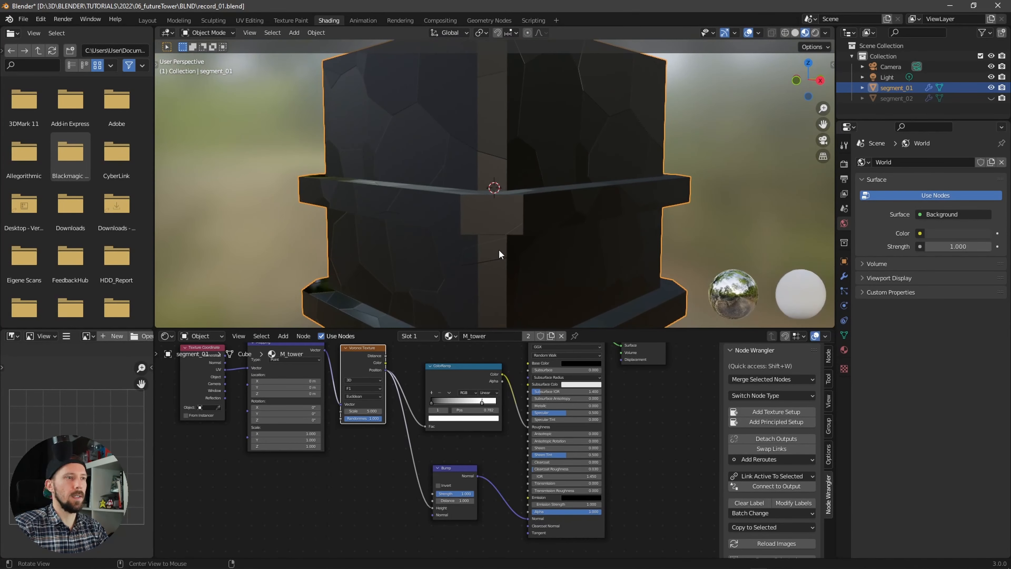
pyautogui.moveTo(539, 220); pyautogui.dragTo(487, 253, button='middle')
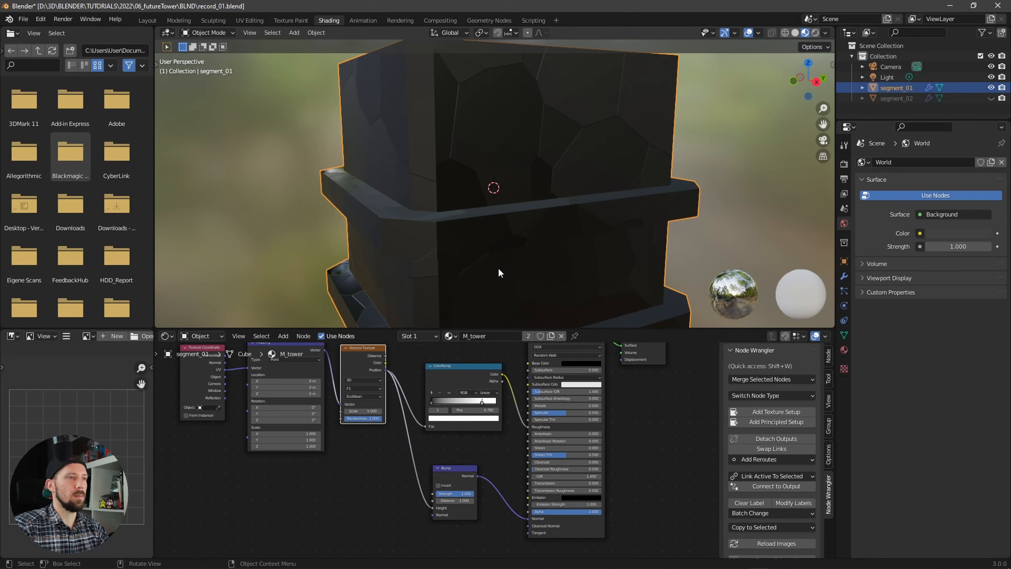
pyautogui.moveTo(356, 466)
pyautogui.mouseDown(button='middle')
pyautogui.moveTo(383, 482)
pyautogui.moveTo(425, 446)
pyautogui.mouseUp(button='middle')
pyautogui.click(369, 385)
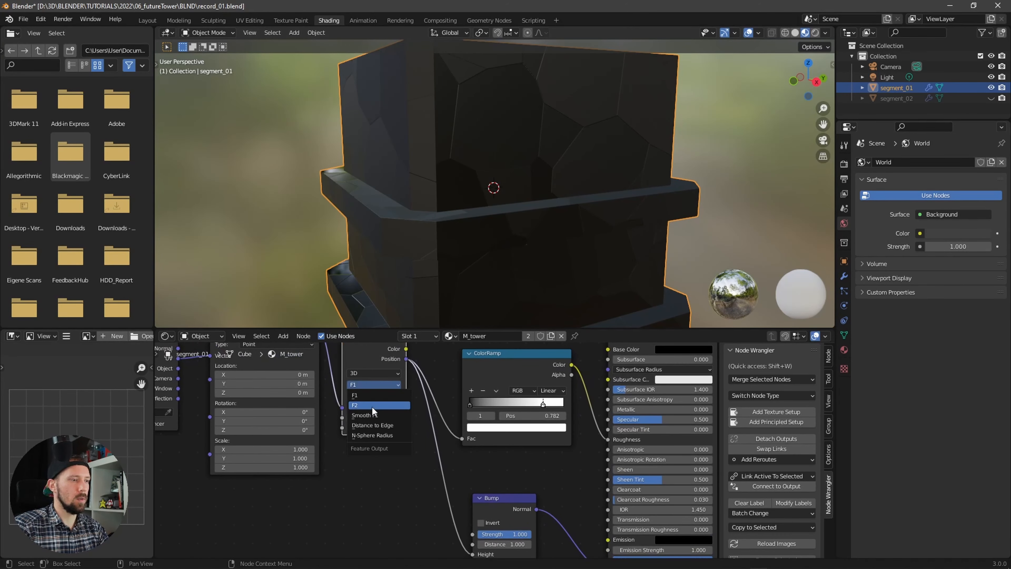
pyautogui.click(372, 406)
pyautogui.click(378, 397)
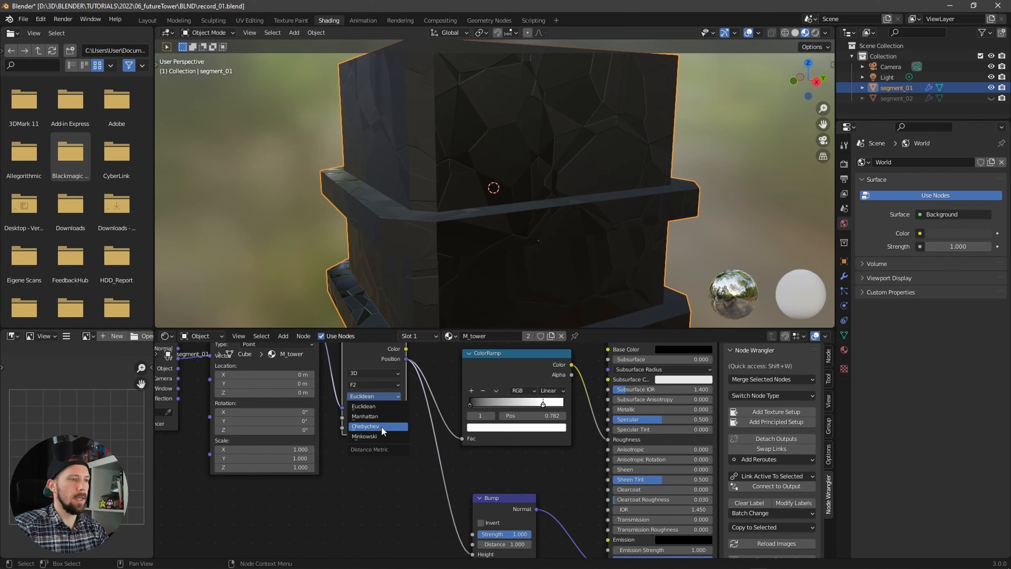
pyautogui.click(381, 427)
# - Set the Bump node's distance to 80
pyautogui.moveTo(510, 251); pyautogui.dragTo(493, 262, button='middle')
pyautogui.scroll(3, 497, 269)
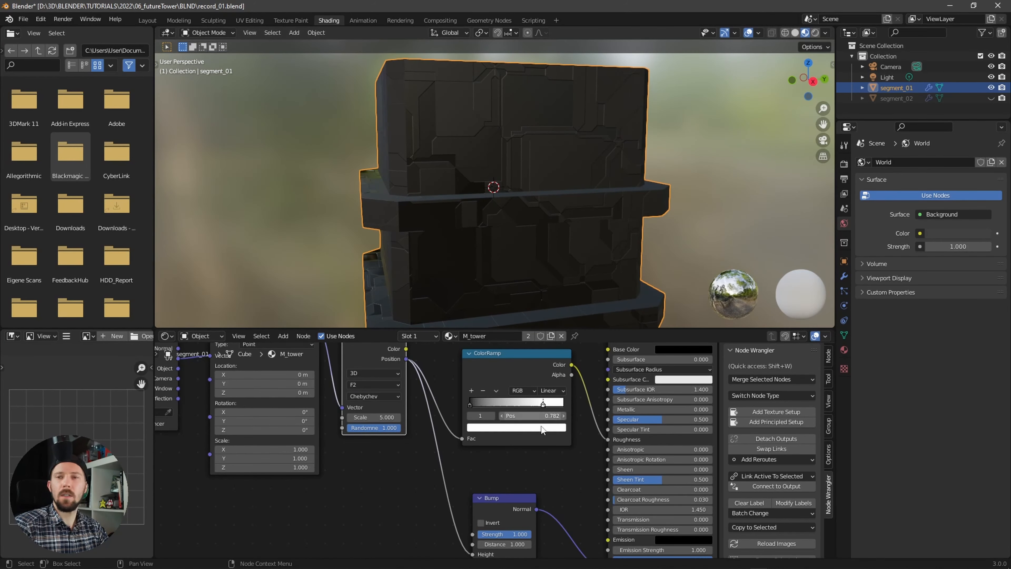
pyautogui.moveTo(486, 410)
pyautogui.mouseDown(button='middle')
pyautogui.moveTo(463, 430)
pyautogui.moveTo(498, 406)
pyautogui.mouseUp(button='middle')
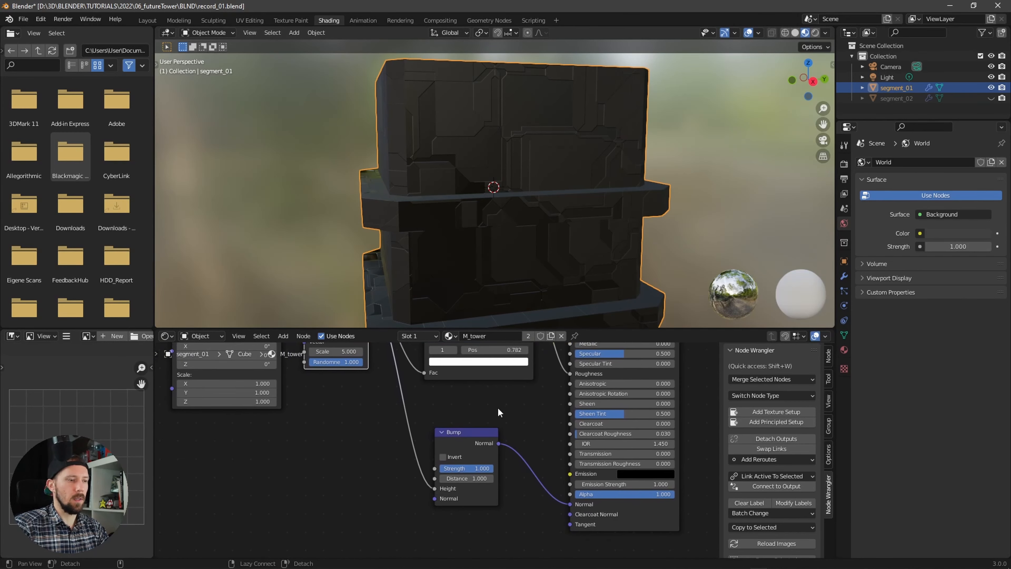
pyautogui.click(474, 478)
pyautogui.press('Return')
# - Select the Voronoi, mapping, ColorRamp and Bump nodes together and shift them upward relative to the Principled BSDF
pyautogui.moveTo(494, 240); pyautogui.dragTo(586, 235, button='middle')
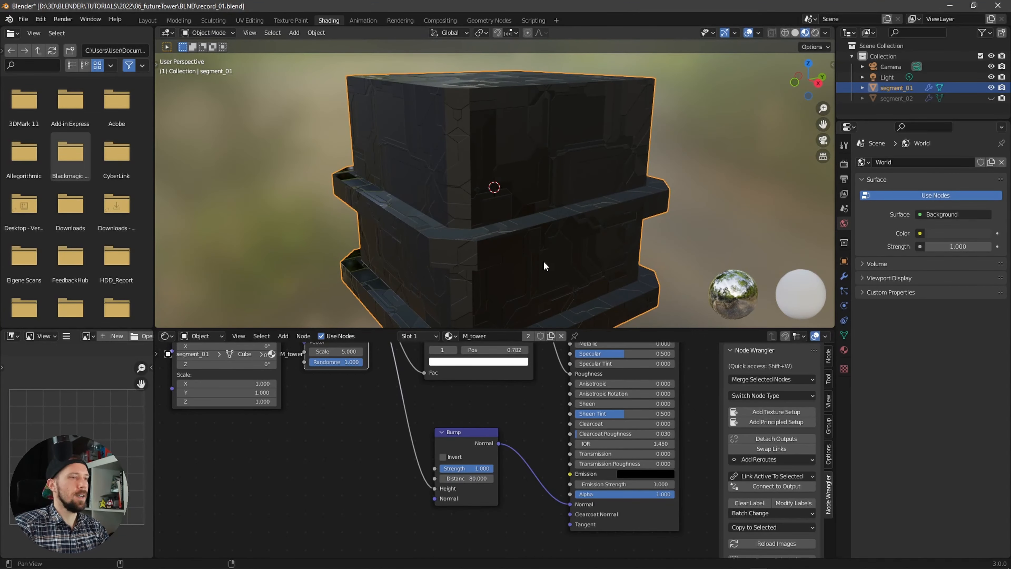
pyautogui.moveTo(545, 266); pyautogui.dragTo(523, 270, button='middle')
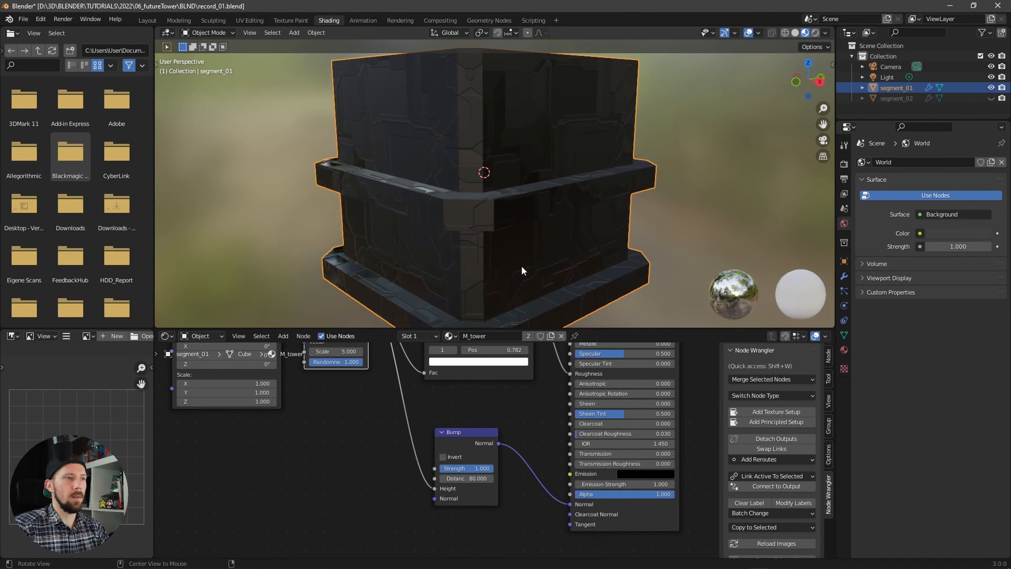
pyautogui.scroll(-6, 411, 416)
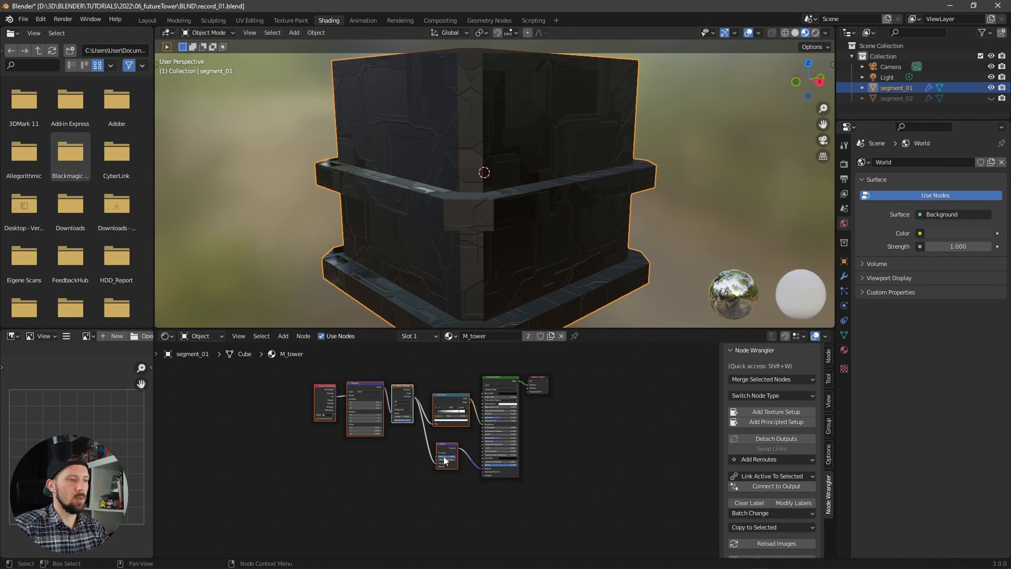
pyautogui.click(448, 378)
pyautogui.hotkey('shift', 'b')
pyautogui.moveTo(305, 365); pyautogui.dragTo(493, 475)
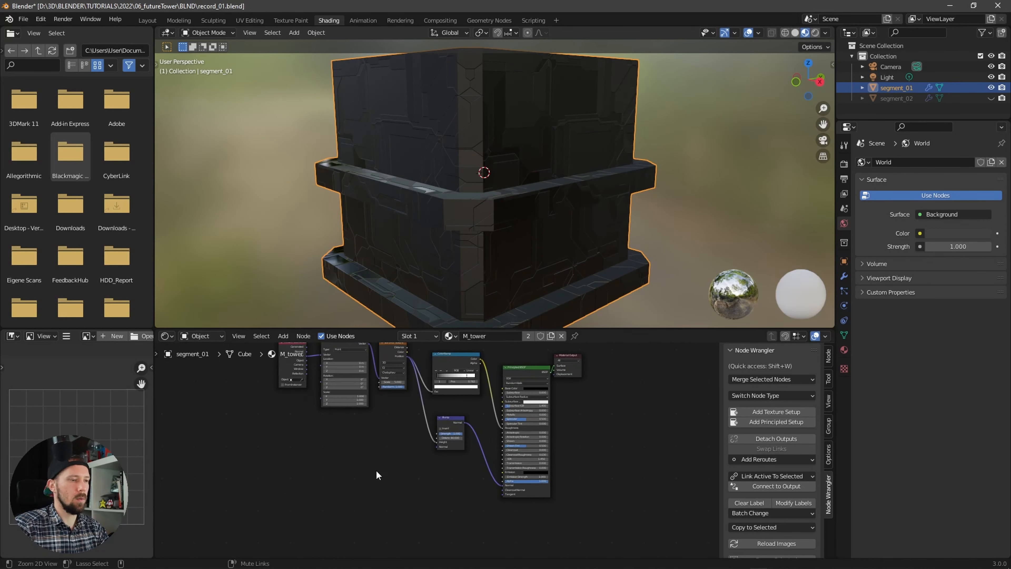
# - Add a Brick Texture node in the free space below the Bump node
pyautogui.hotkey('shift', 'a')
pyautogui.click(359, 445)
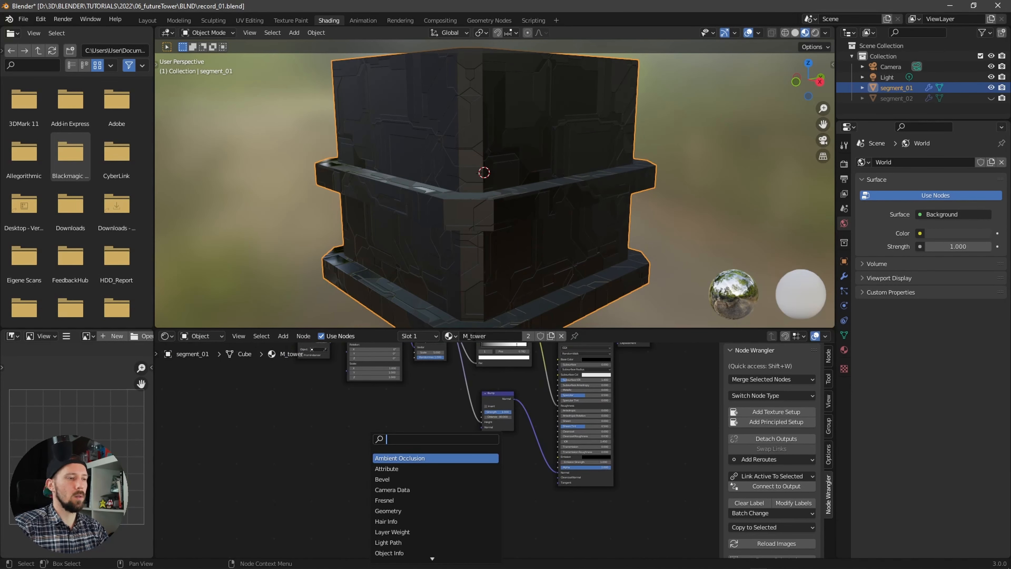
pyautogui.write('brick')
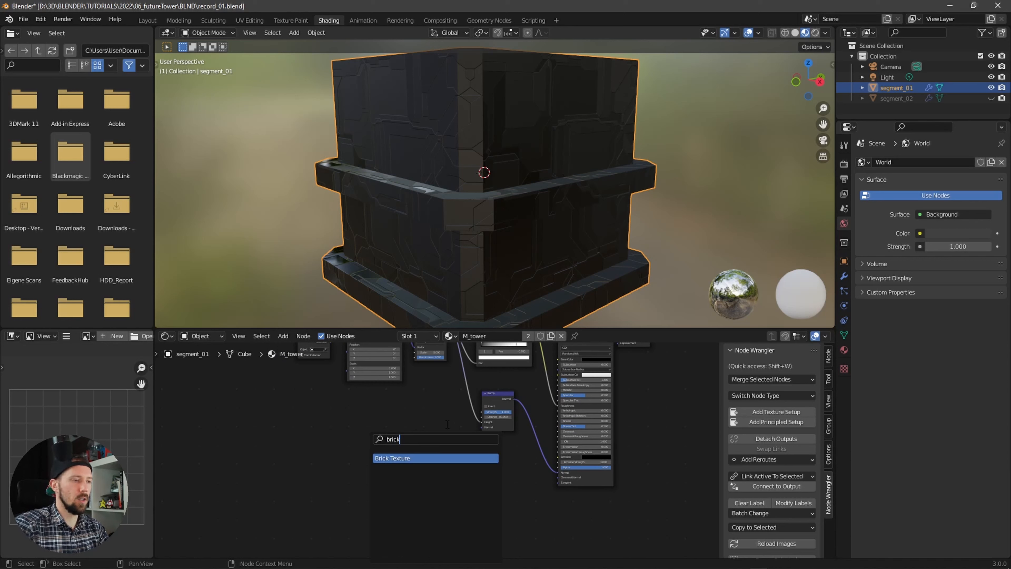
pyautogui.press('Return')
pyautogui.click(439, 453)
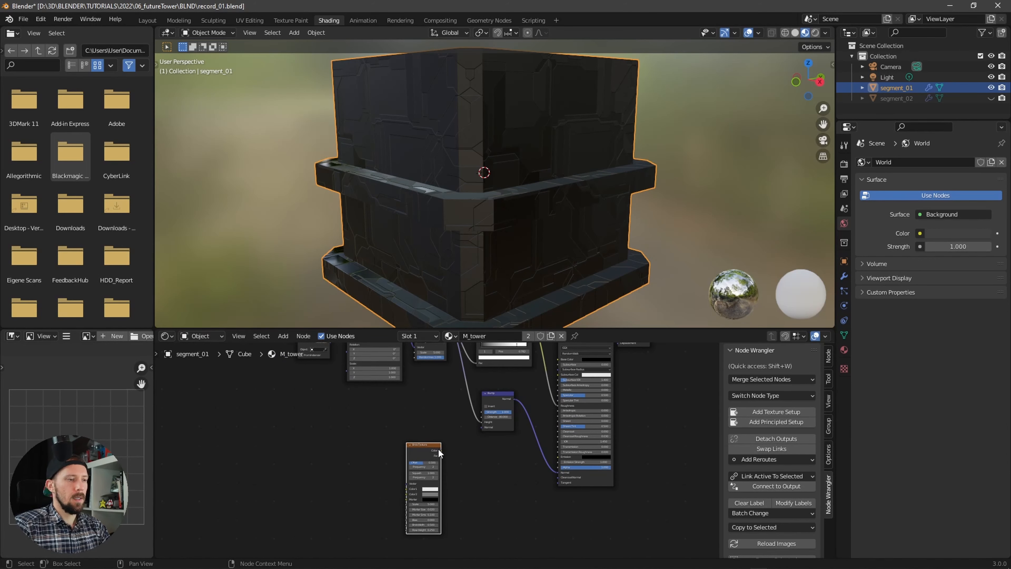
# - Give the Brick Texture its own Texture Coordinate and Mapping nodes, driving the Mapping vector from the UV output
pyautogui.hotkey('ctrl', 't')
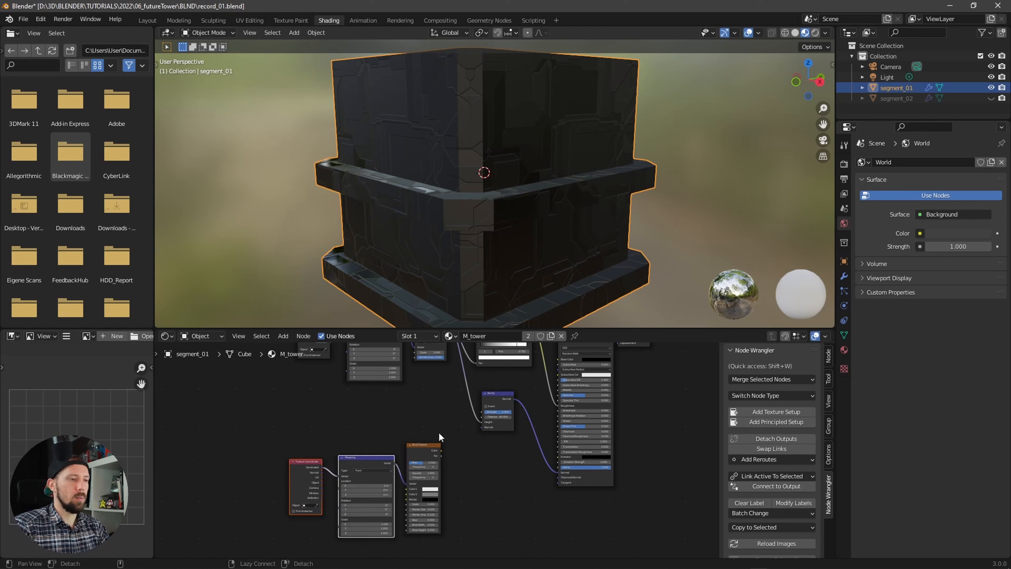
pyautogui.scroll(3, 431, 428)
pyautogui.click(443, 420)
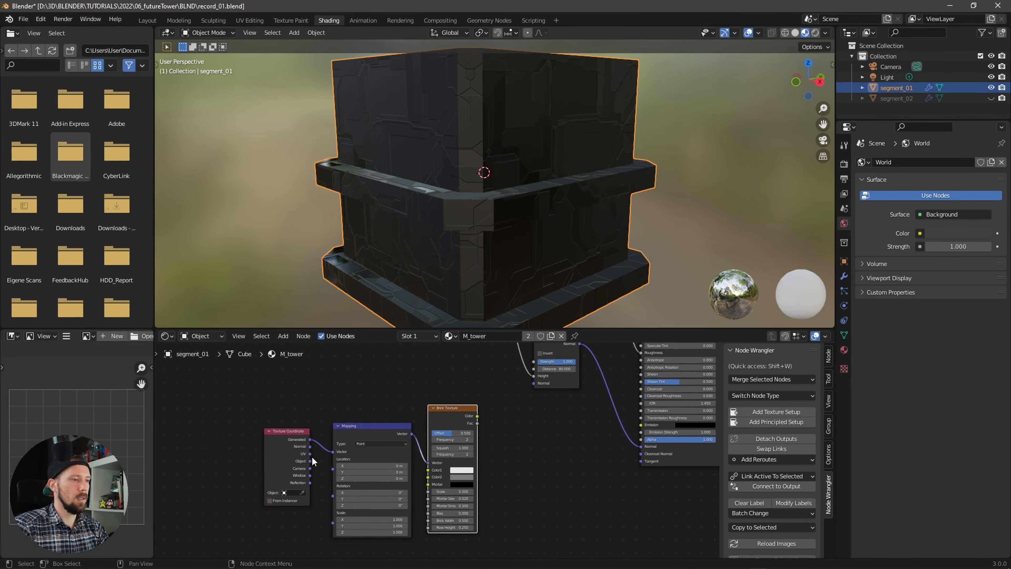
pyautogui.moveTo(311, 455); pyautogui.dragTo(334, 451)
# - Connect the Brick Texture's Color output to the Principled BSDF's Emission input
pyautogui.moveTo(555, 444); pyautogui.dragTo(435, 434, button='middle')
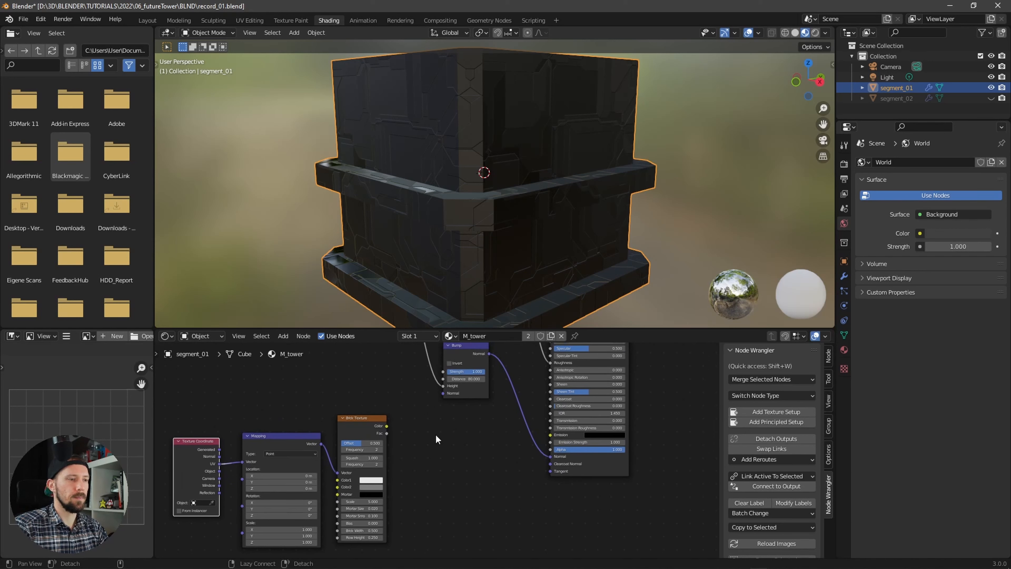
pyautogui.scroll(2, 422, 432)
pyautogui.moveTo(377, 418); pyautogui.dragTo(576, 427)
# - Set the Brick Texture's offset frequency to 1 and its scale to 50
pyautogui.moveTo(476, 474); pyautogui.dragTo(523, 453, button='middle')
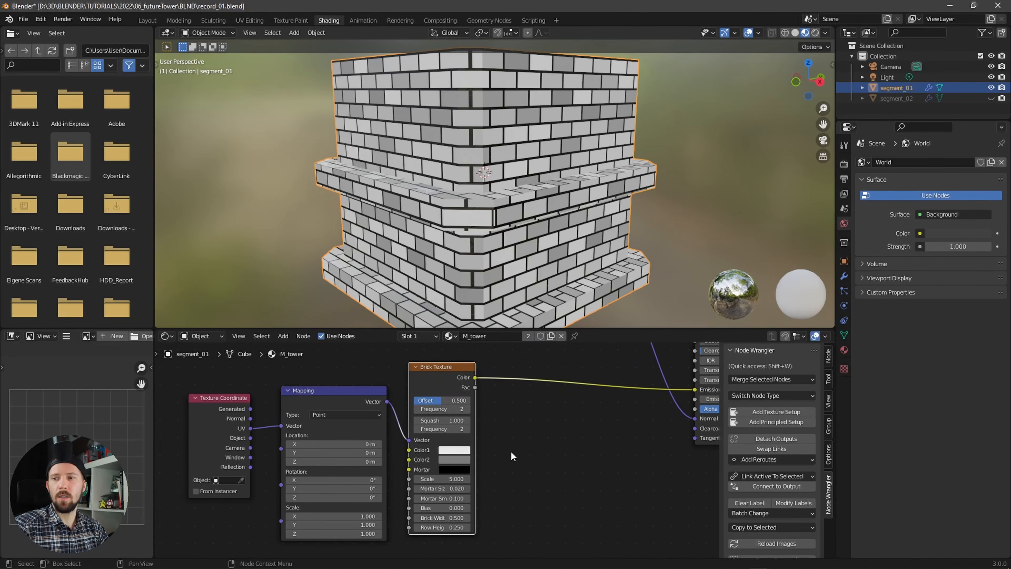
pyautogui.click(465, 409)
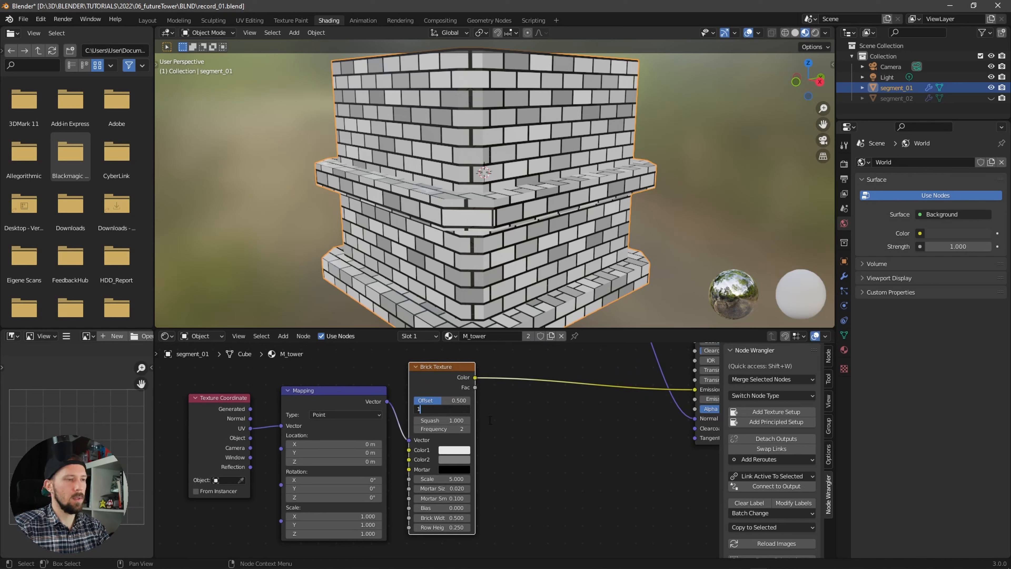
pyautogui.press('Return')
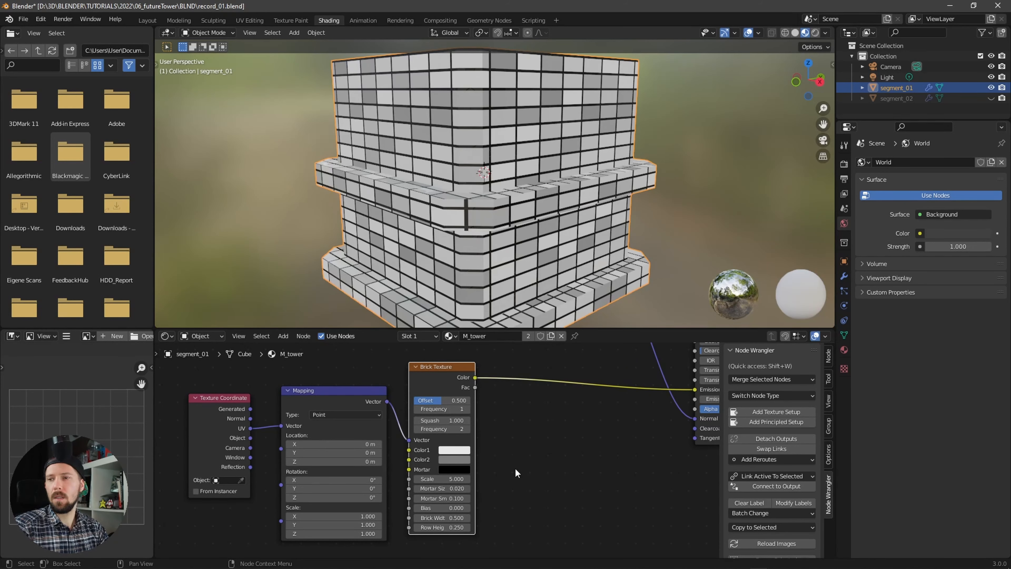
pyautogui.click(456, 479)
pyautogui.write('50')
pyautogui.press('Return')
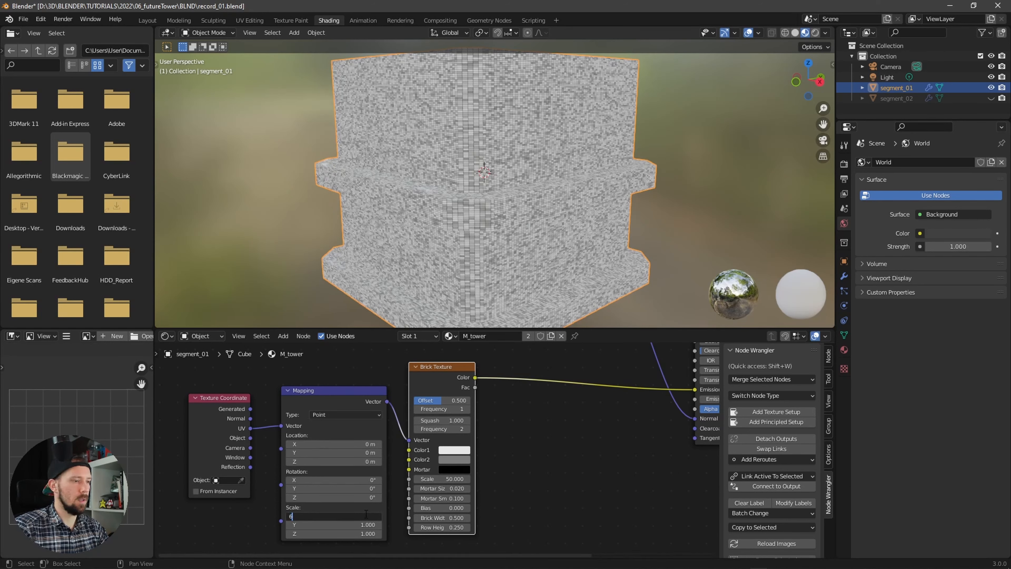
# - Set the X scale of the Brick Texture's Mapping node to 6
pyautogui.click(366, 513)
pyautogui.write('6')
pyautogui.press('Return')
# - Insert a ColorRamp node into the link between the Brick Texture's Color and the Emission input
pyautogui.moveTo(600, 290); pyautogui.dragTo(550, 265, button='middle')
pyautogui.hotkey('shift', 'a')
pyautogui.click(558, 438)
pyautogui.write('color ramp')
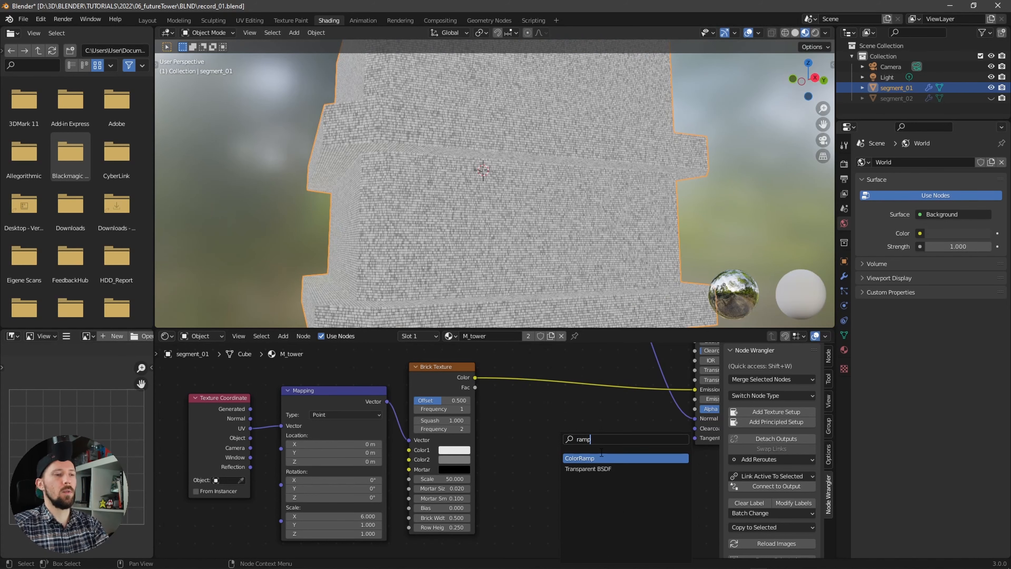
pyautogui.press('Return')
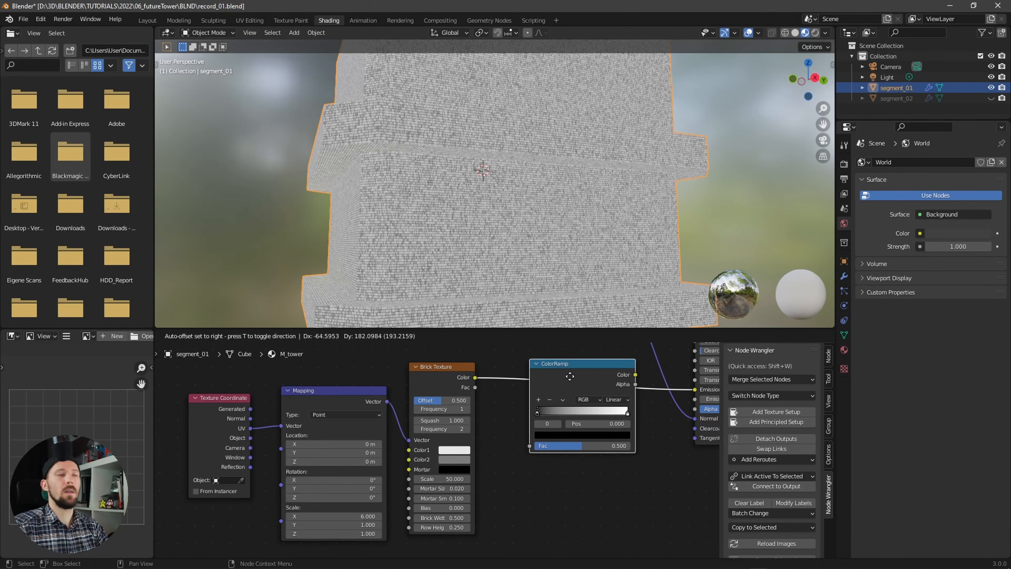
pyautogui.click(570, 375)
# - Tighten the new ColorRamp by moving the black stop to about 0.71 and the white stop to 0.768
pyautogui.scroll(3, 531, 475)
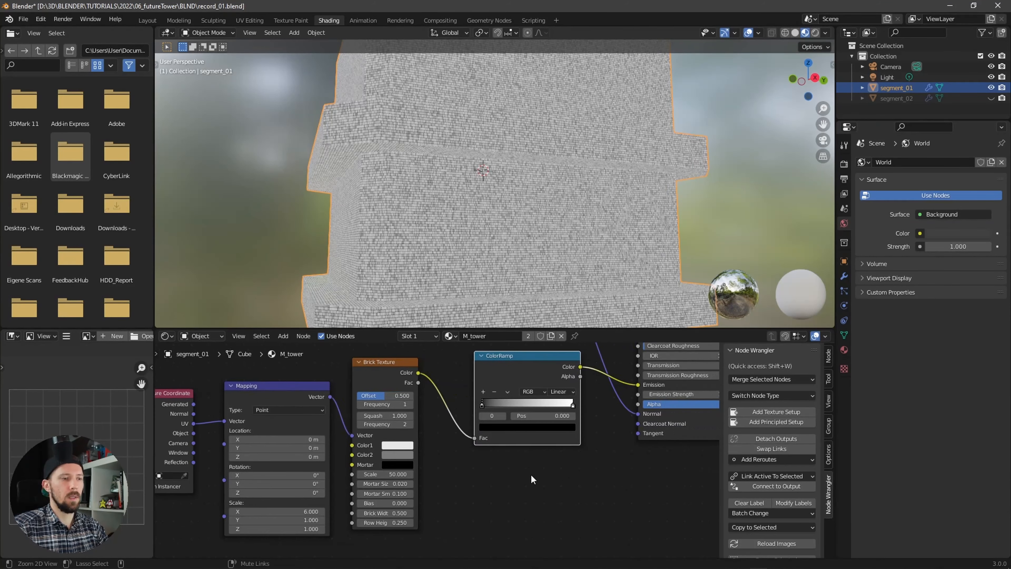
pyautogui.moveTo(512, 391); pyautogui.dragTo(586, 391)
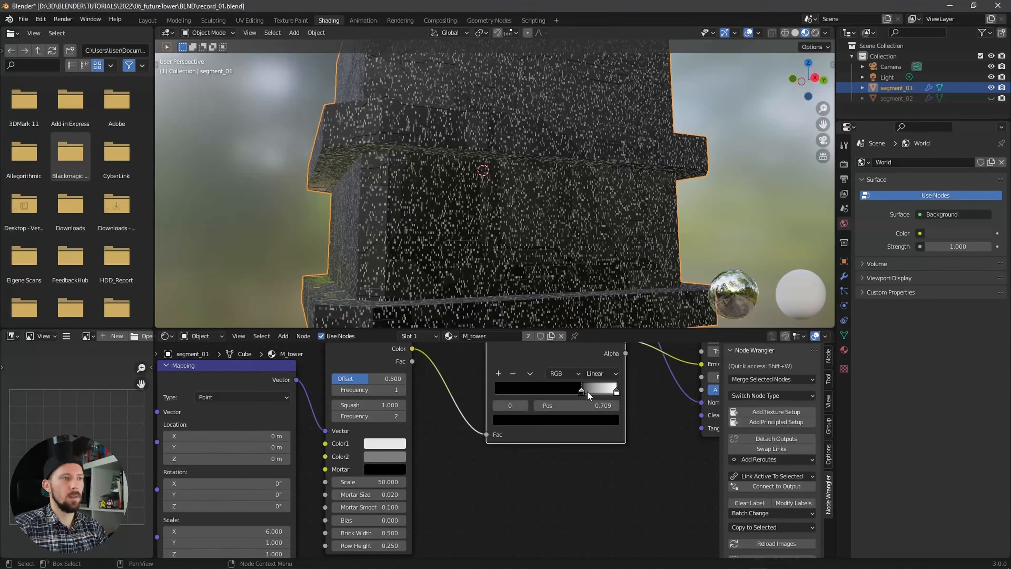
pyautogui.scroll(2, 627, 248)
pyautogui.scroll(3, 627, 248)
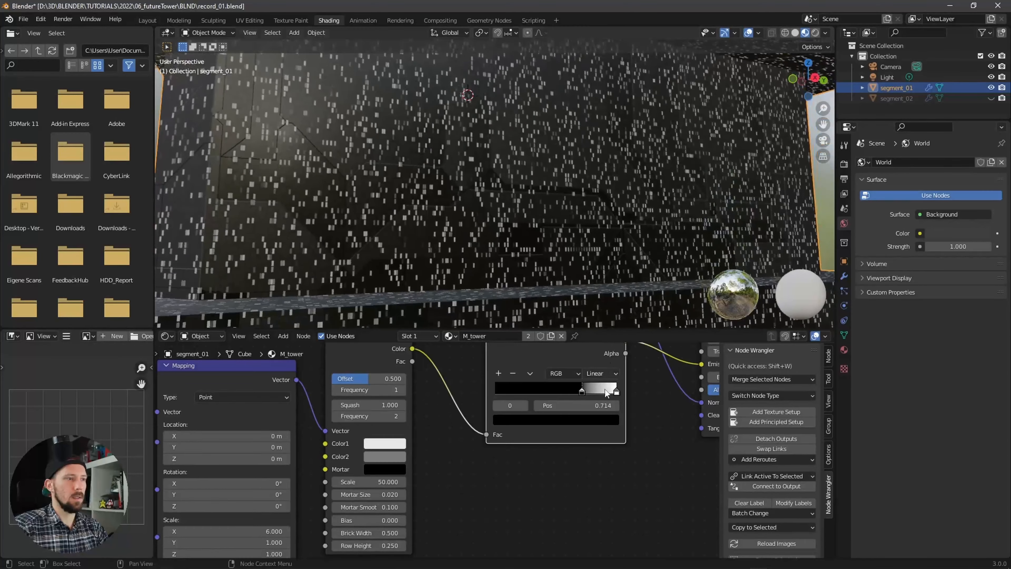
pyautogui.moveTo(583, 393); pyautogui.dragTo(590, 392)
pyautogui.scroll(3, 645, 395)
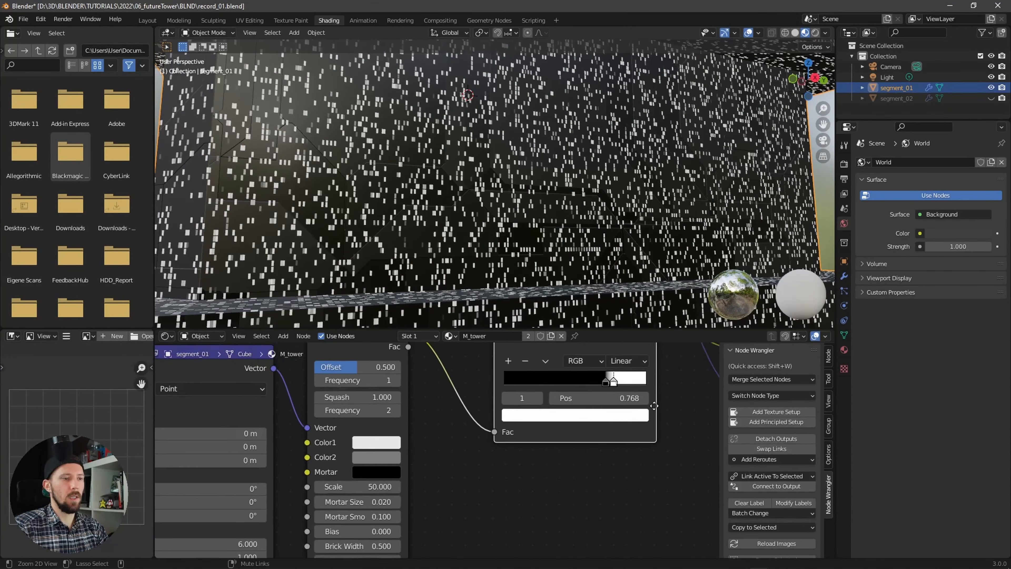
# - Tint the white stop of the ColorRamp feeding the Emission a pale blue
pyautogui.moveTo(670, 396); pyautogui.dragTo(590, 431, button='middle')
pyautogui.click(568, 438)
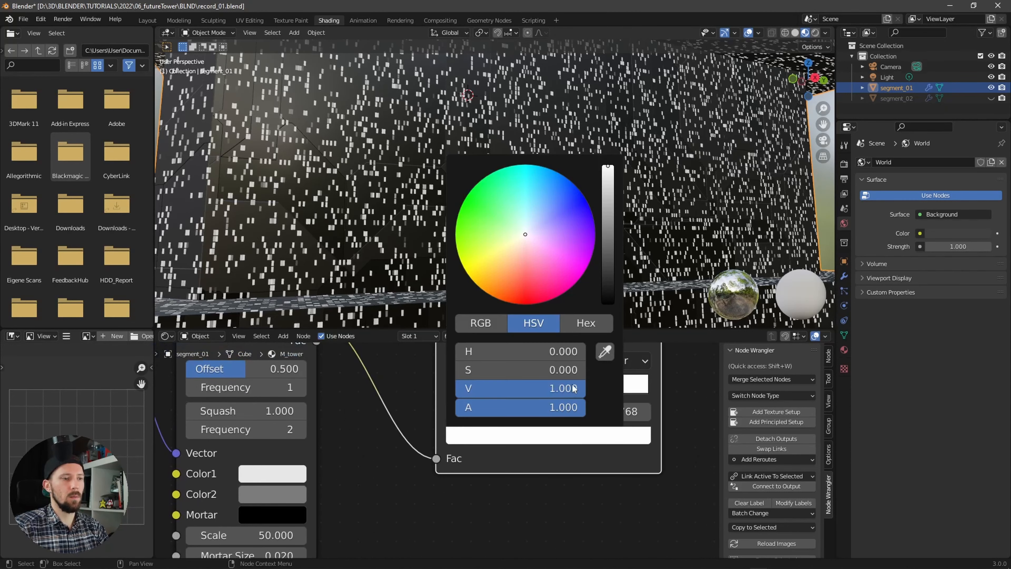
pyautogui.moveTo(531, 238); pyautogui.dragTo(534, 225)
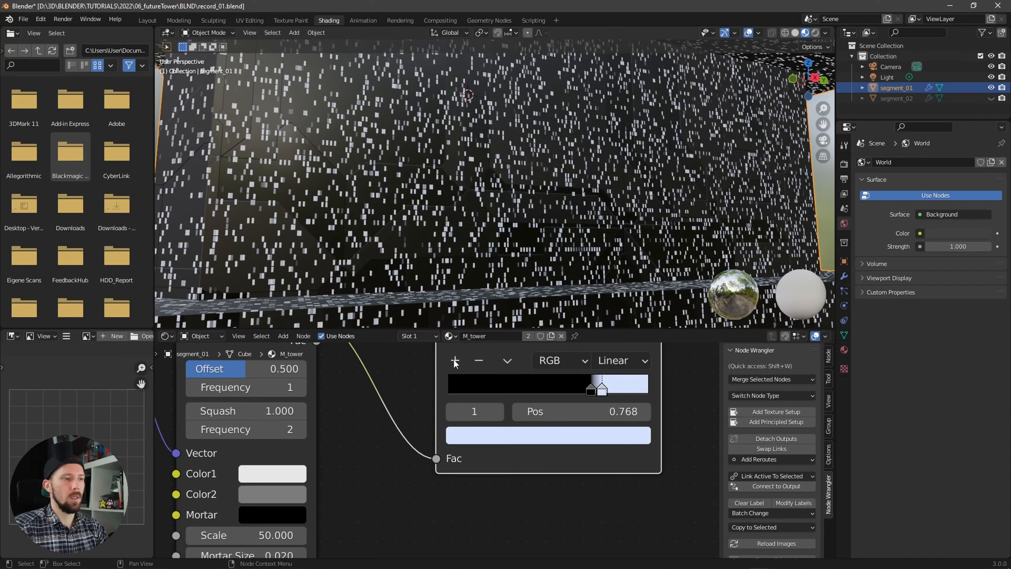
# - Add a stop to the emission ColorRamp, colour it warm orange (H 0.067, S 0.588, V 0.903) and position it at 0.759
pyautogui.click(455, 361)
pyautogui.click(580, 438)
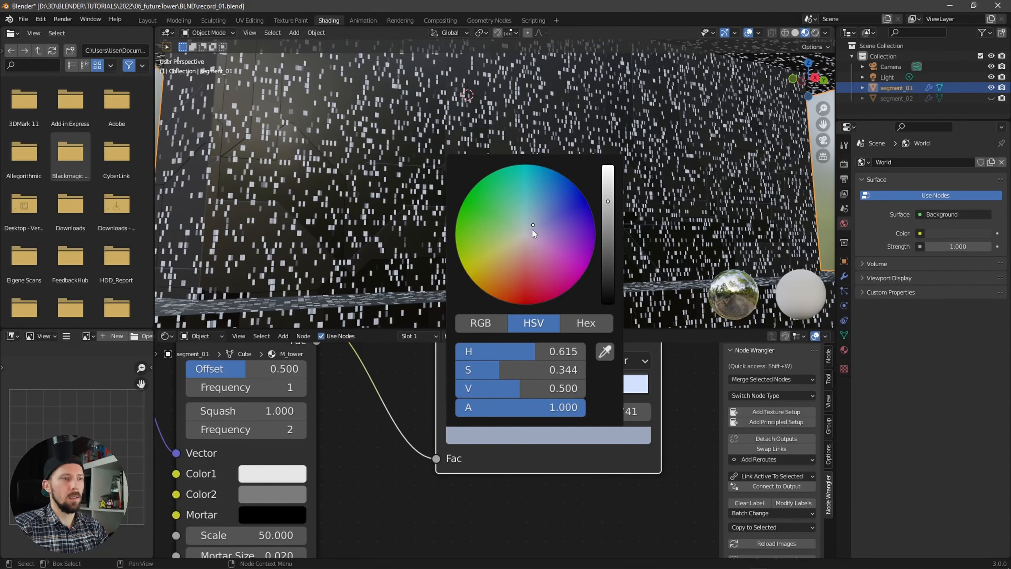
pyautogui.moveTo(532, 230)
pyautogui.mouseDown()
pyautogui.moveTo(508, 242)
pyautogui.moveTo(518, 250)
pyautogui.mouseUp()
pyautogui.moveTo(609, 201); pyautogui.dragTo(608, 177)
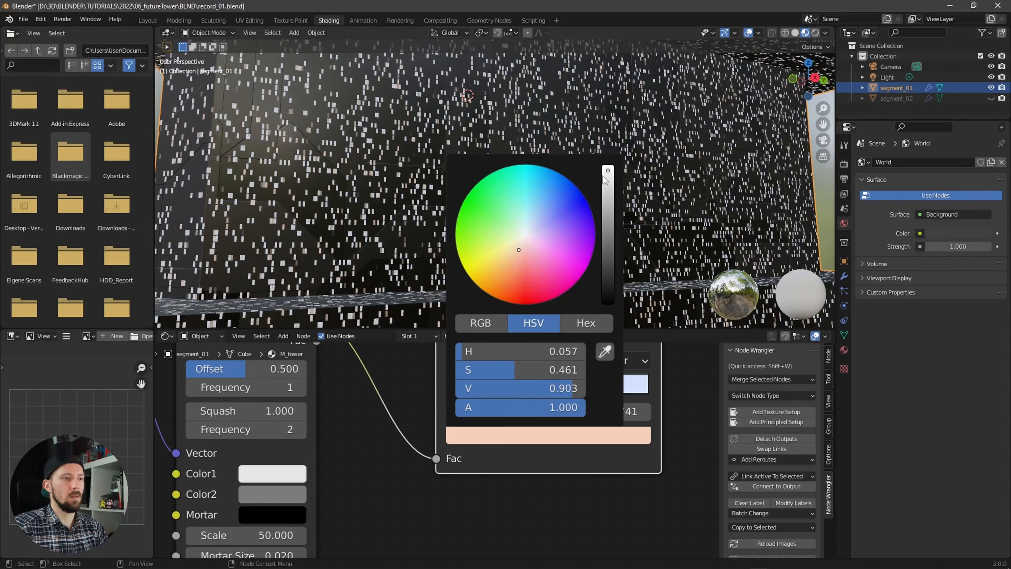
pyautogui.moveTo(517, 244)
pyautogui.mouseDown()
pyautogui.moveTo(506, 249)
pyautogui.moveTo(515, 254)
pyautogui.mouseUp()
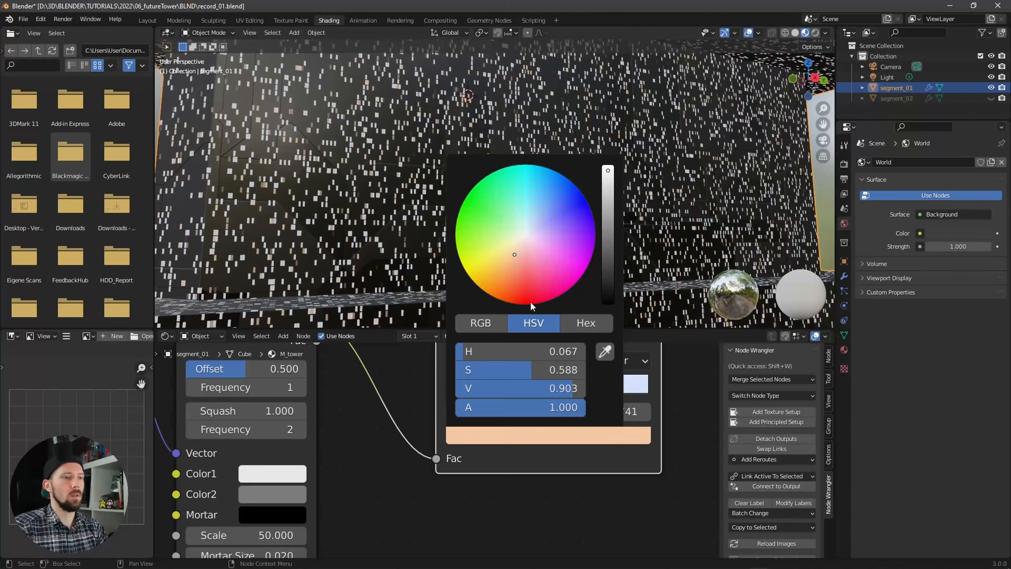
pyautogui.moveTo(596, 390); pyautogui.dragTo(599, 391)
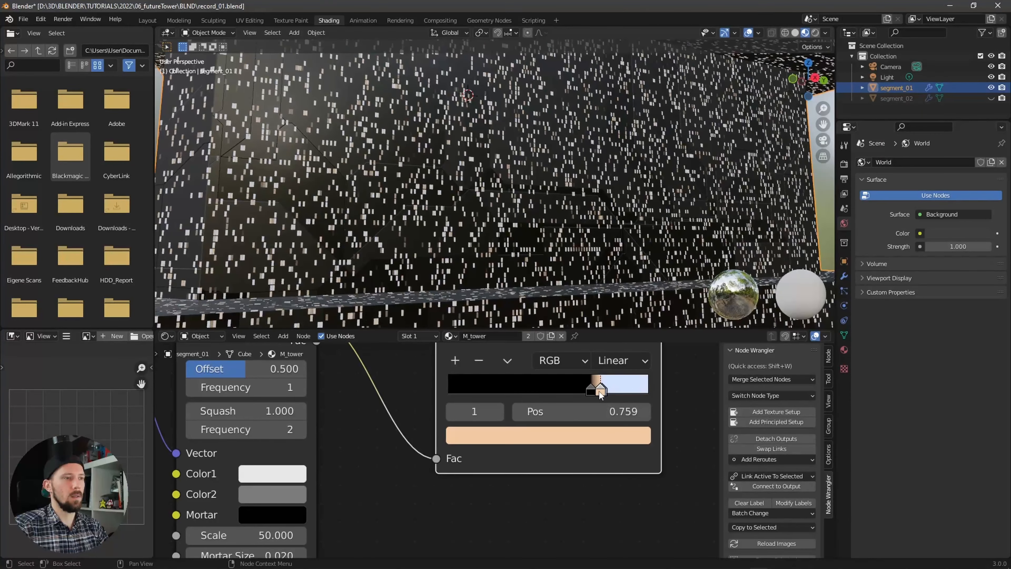
# - Set the Brick Texture's Color2 to black and darken its Color1 to a value of about 0.749
pyautogui.scroll(-5, 507, 267)
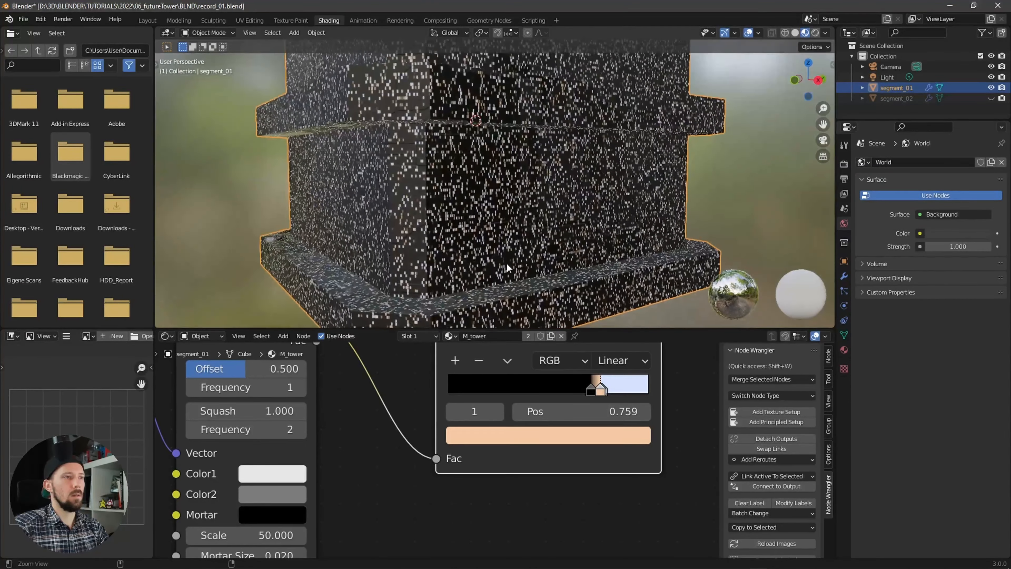
pyautogui.scroll(1, 507, 268)
pyautogui.scroll(-2, 331, 475)
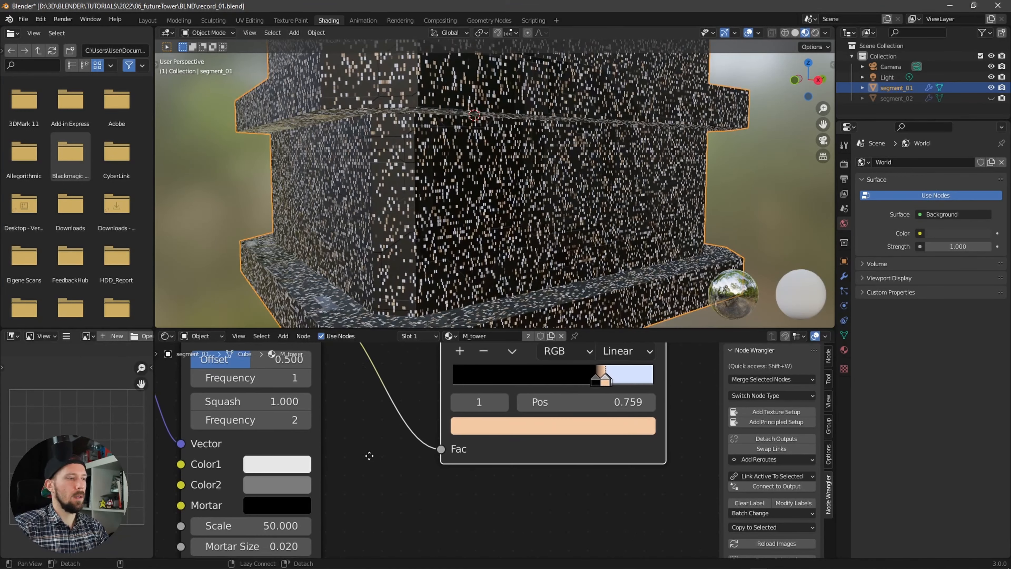
pyautogui.click(289, 477)
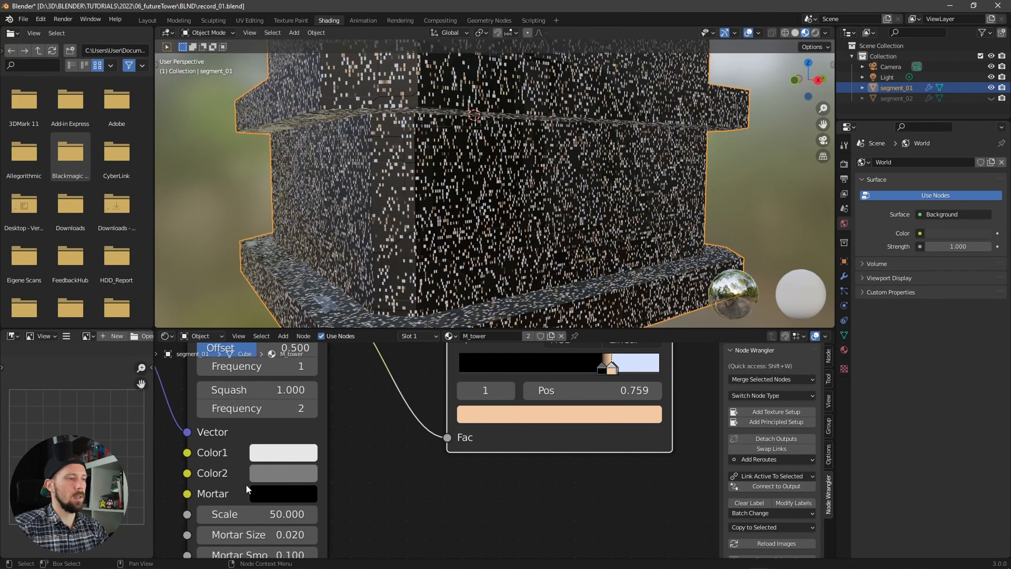
pyautogui.click(268, 477)
pyautogui.moveTo(414, 278); pyautogui.dragTo(413, 340)
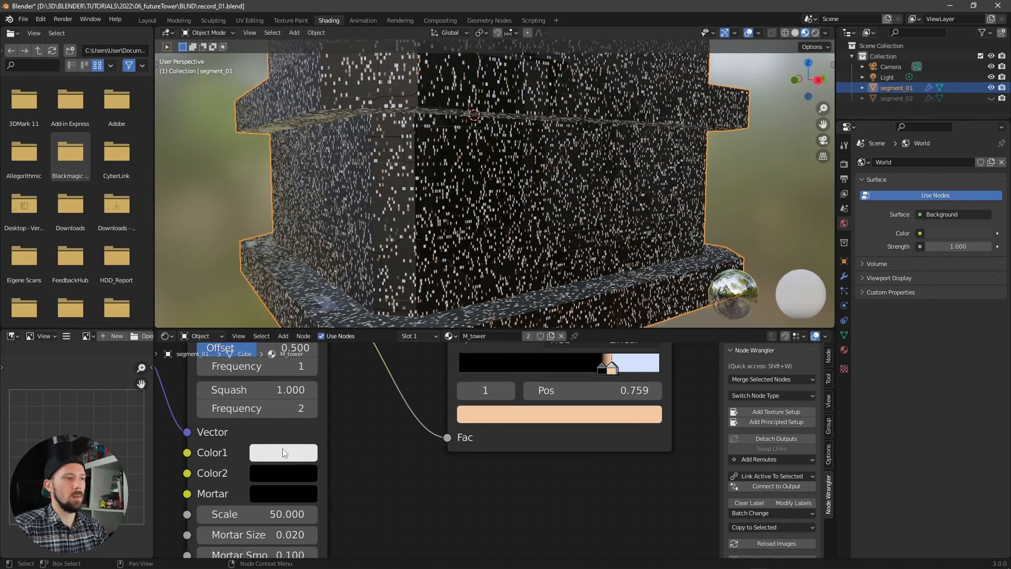
pyautogui.click(274, 458)
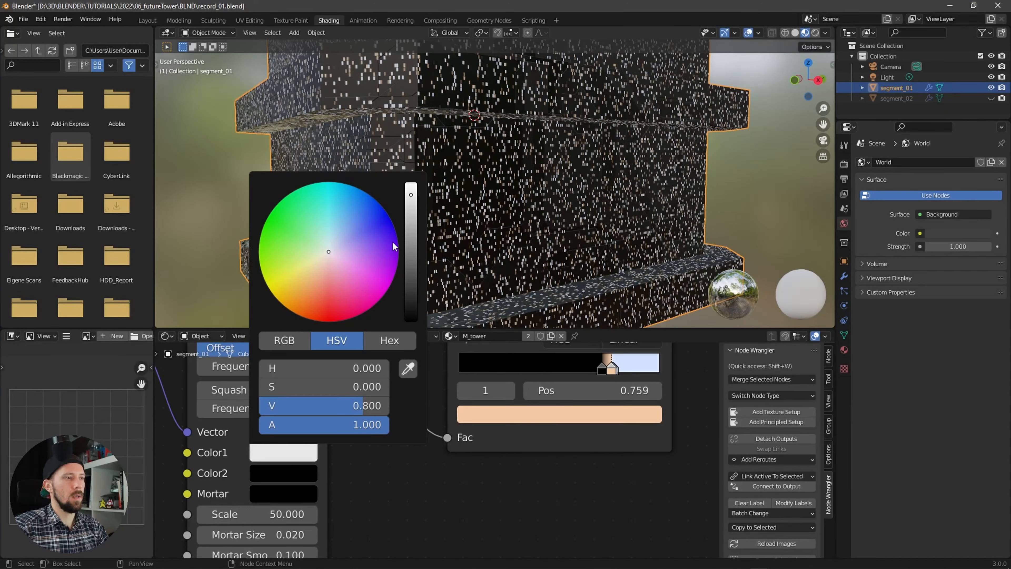
pyautogui.click(274, 458)
pyautogui.moveTo(410, 196); pyautogui.dragTo(413, 202)
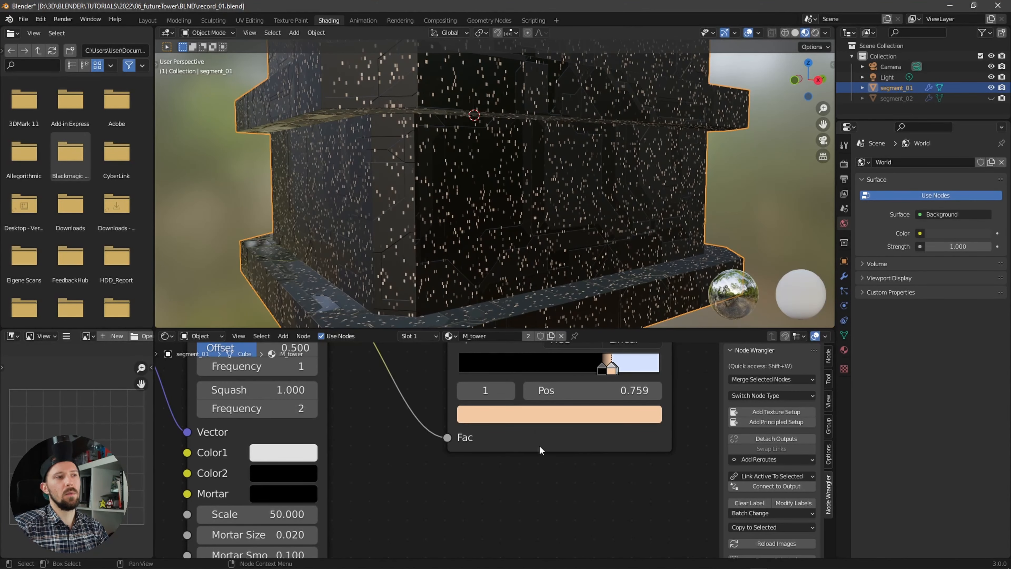
# - Move the pale blue stop of the emission ColorRamp to position 0.750
pyautogui.moveTo(554, 279); pyautogui.dragTo(560, 249, button='middle')
pyautogui.scroll(4, 593, 235)
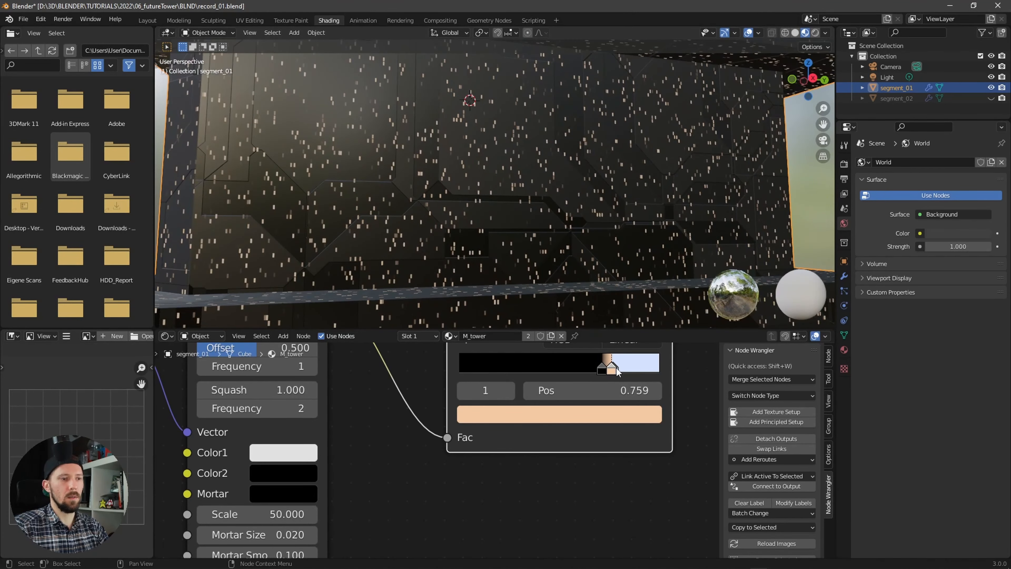
pyautogui.moveTo(613, 369); pyautogui.dragTo(611, 371)
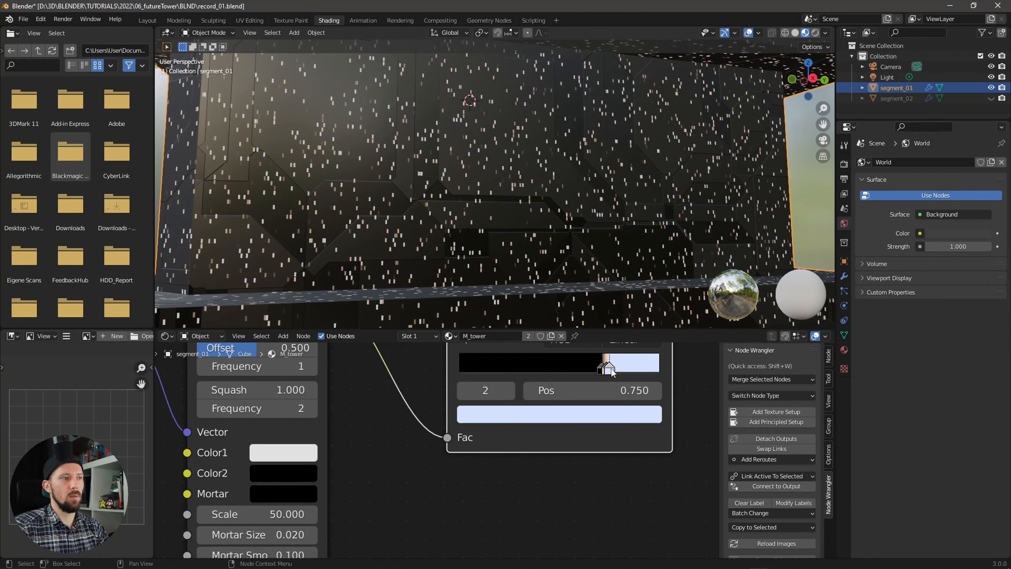
# - Darken the Brick Texture's Color1 slightly to a value of about 0.728 to thin out the lit windows
pyautogui.scroll(-4, 416, 288)
pyautogui.moveTo(417, 288); pyautogui.dragTo(500, 259, button='middle')
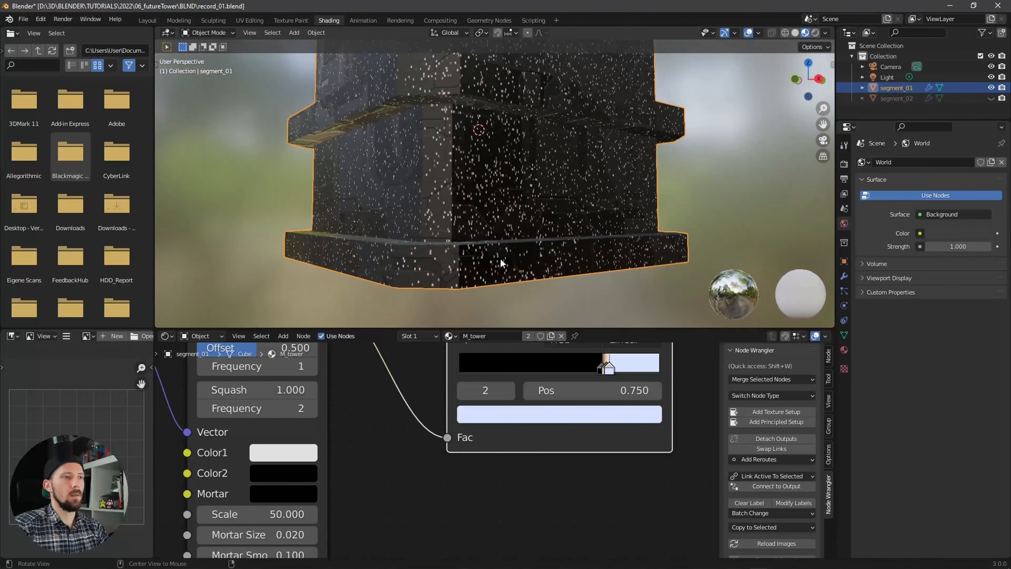
pyautogui.scroll(2, 506, 261)
pyautogui.click(311, 452)
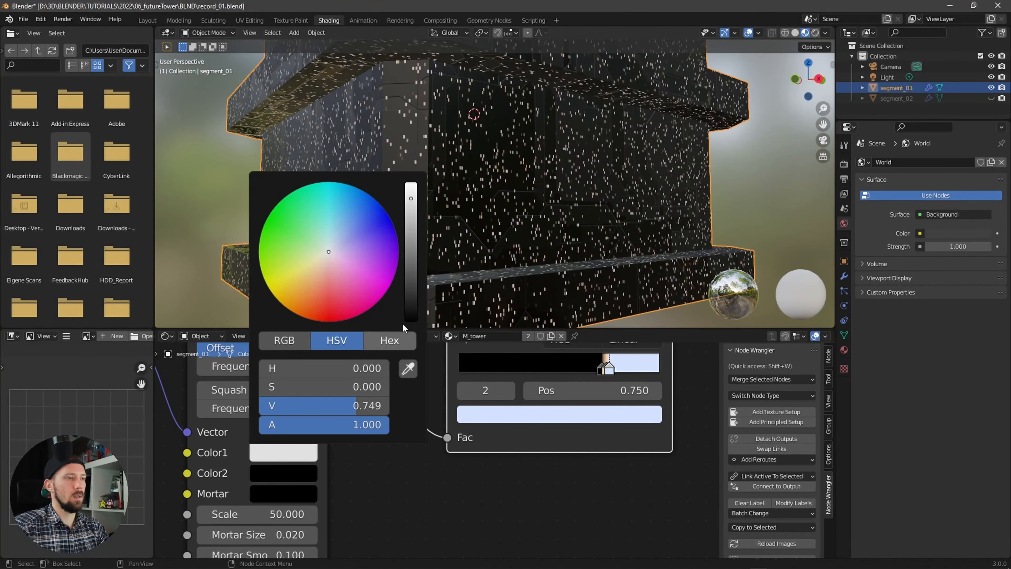
pyautogui.moveTo(410, 200); pyautogui.dragTo(411, 201)
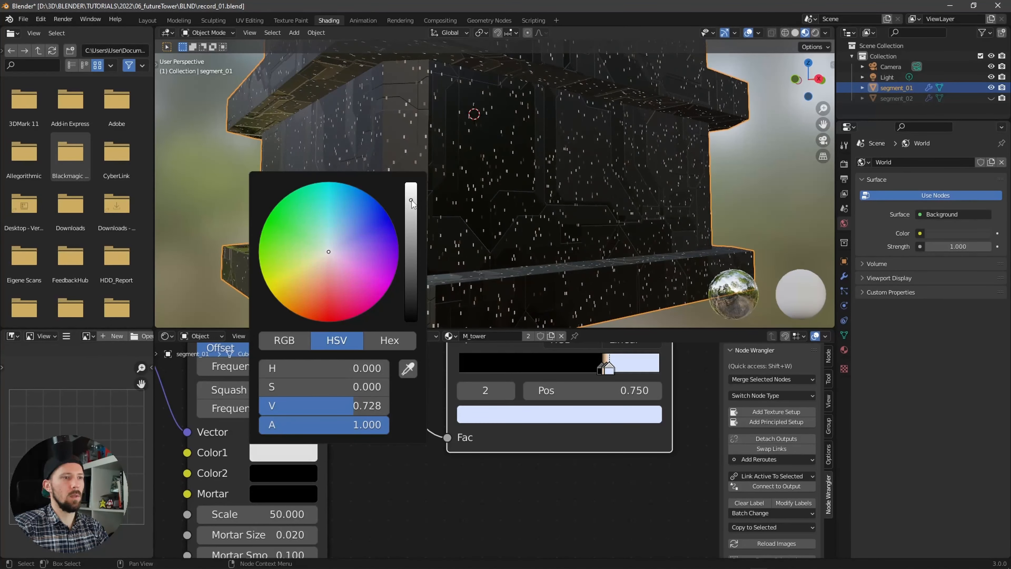
# - Put segment_01 into Edit Mode with a front view, solid shading and X-ray, and show the selection tools
pyautogui.moveTo(442, 220); pyautogui.dragTo(549, 243, button='middle')
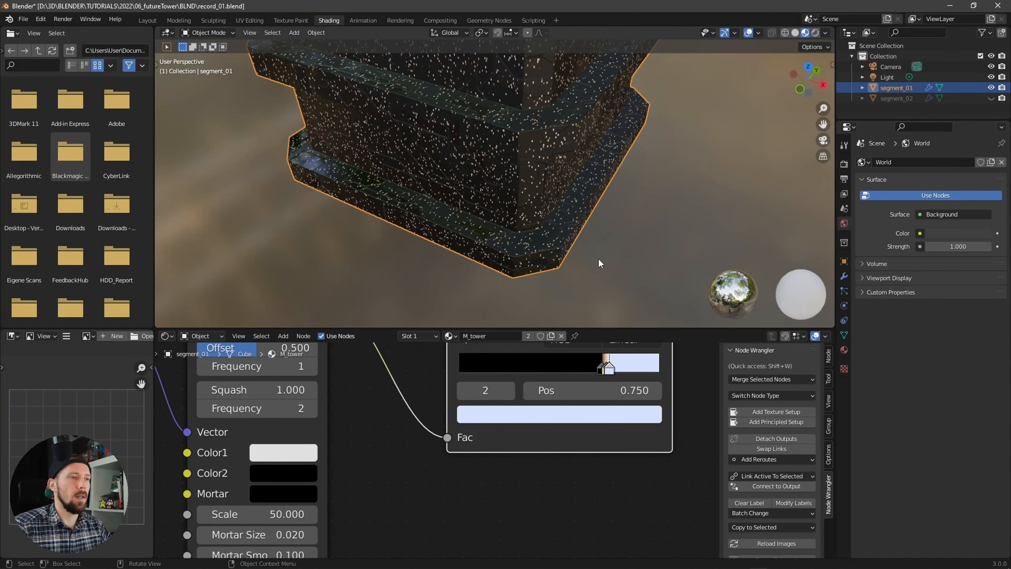
pyautogui.moveTo(588, 270); pyautogui.dragTo(587, 244, button='middle')
pyautogui.press('Tab')
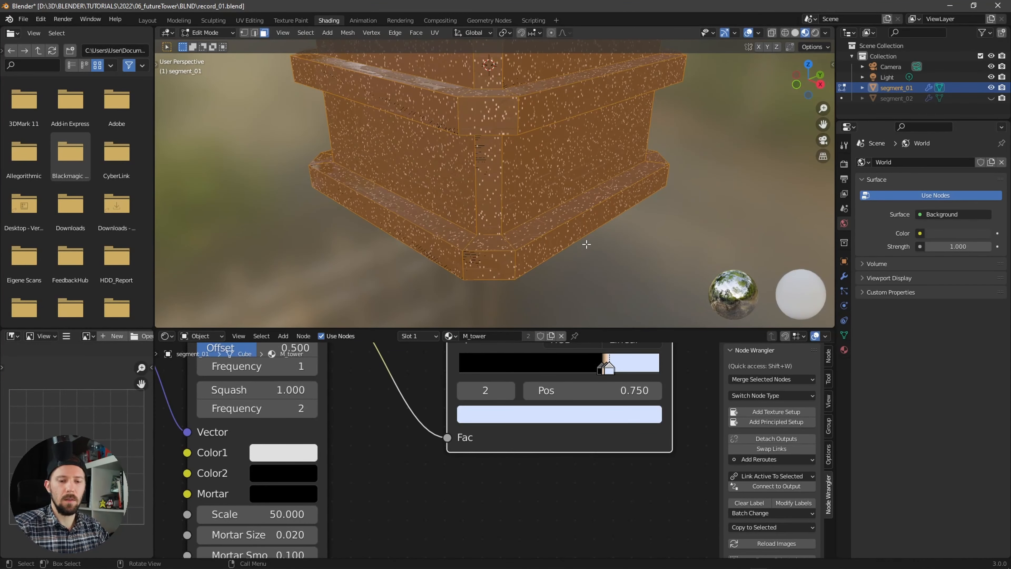
pyautogui.press('KP_1')
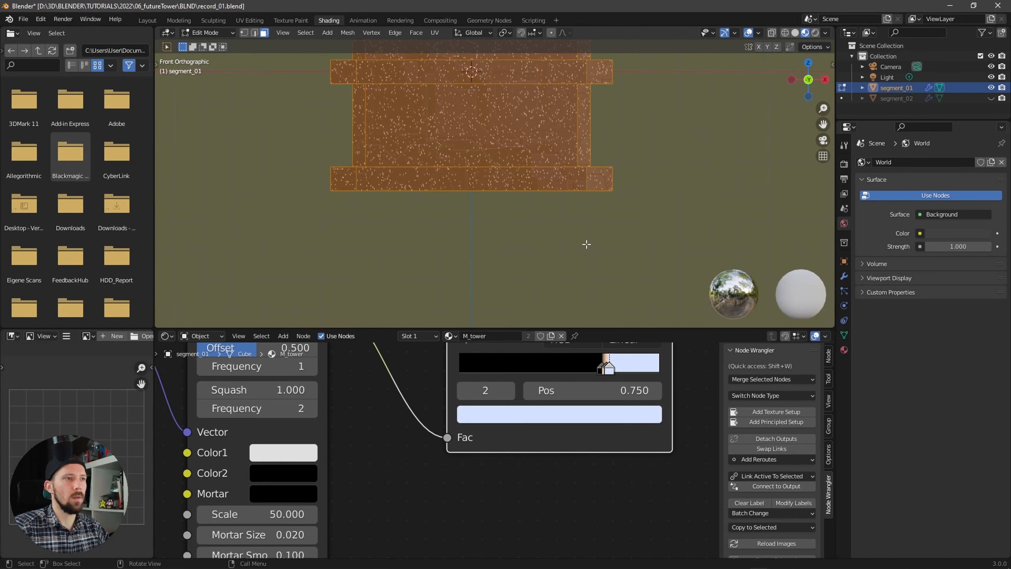
pyautogui.scroll(2, 574, 253)
pyautogui.press('z')
pyautogui.click(604, 235)
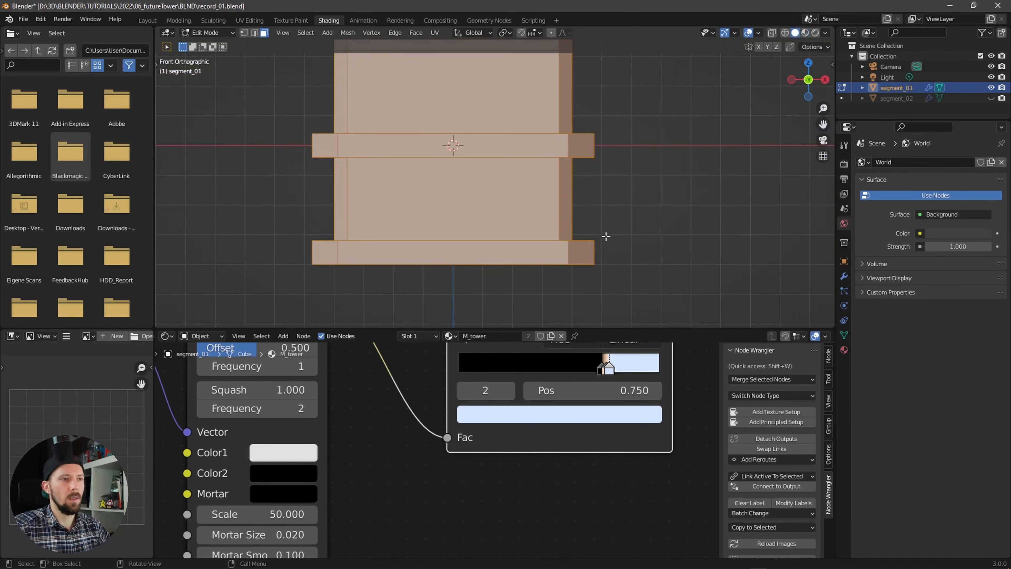
pyautogui.press('KP_Decimal')
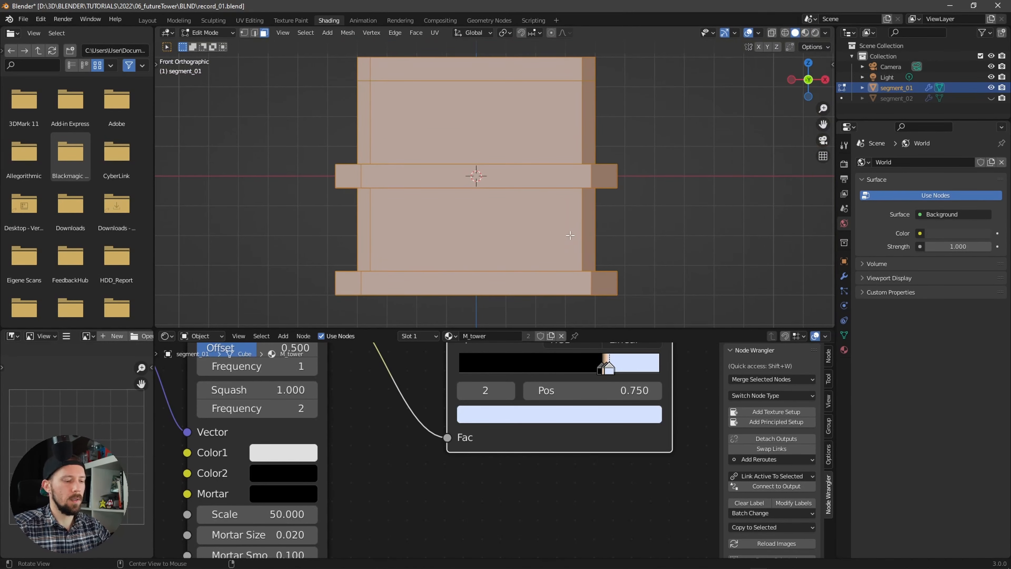
pyautogui.hotkey('alt', 'z')
pyautogui.click(564, 238)
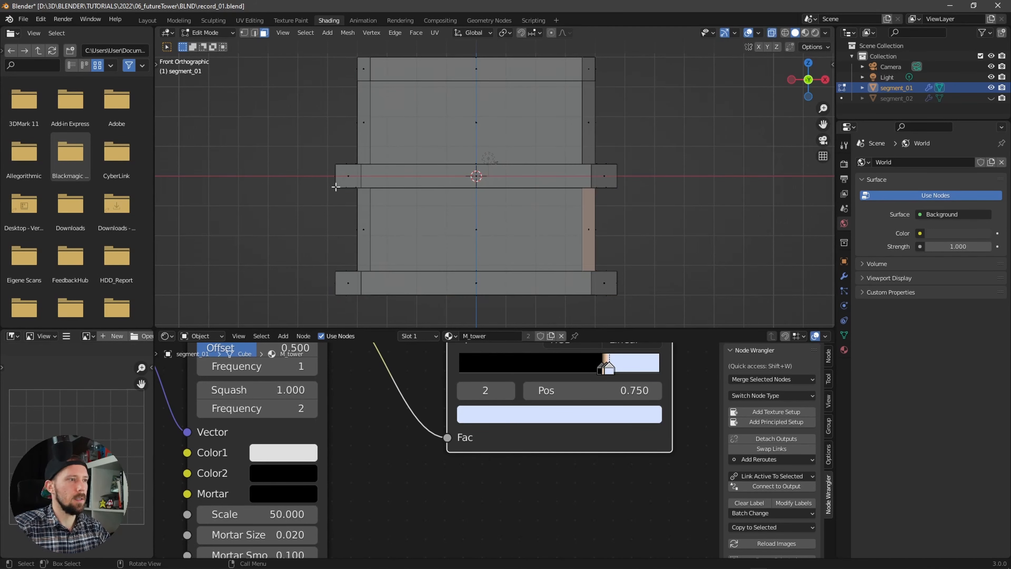
pyautogui.press('t')
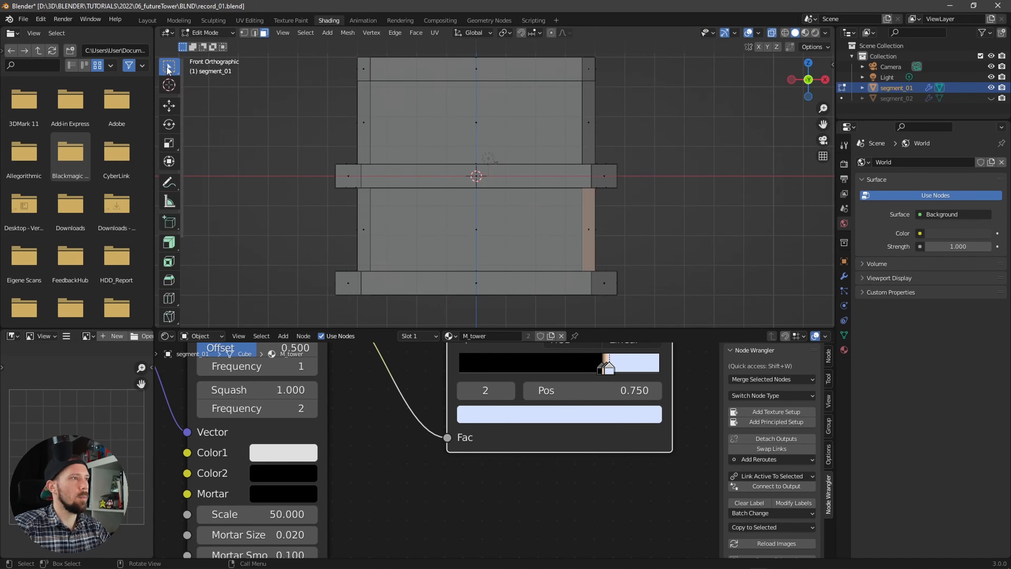
pyautogui.moveTo(306, 171); pyautogui.dragTo(657, 181)
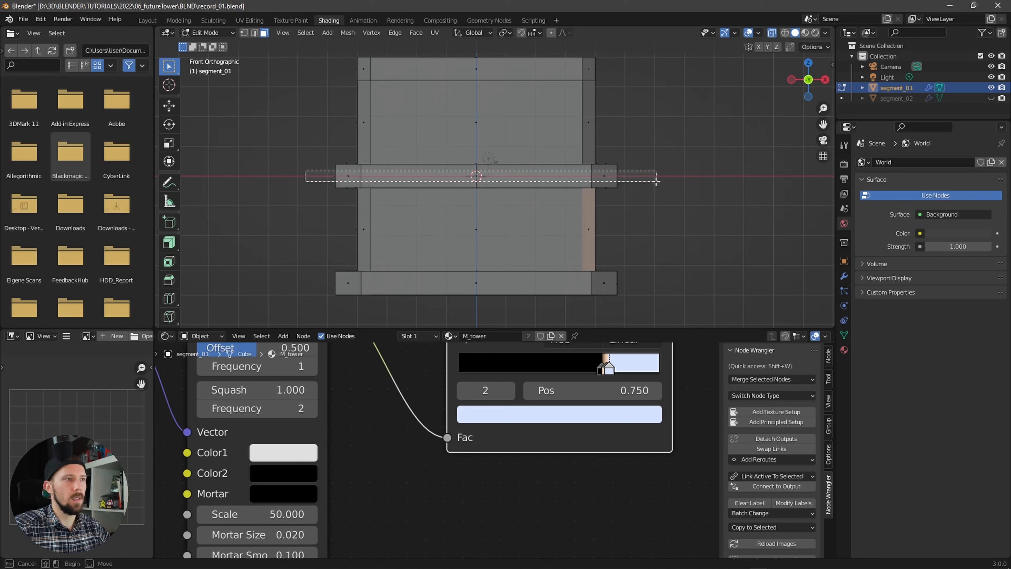
pyautogui.press('Escape')
pyautogui.click(284, 222)
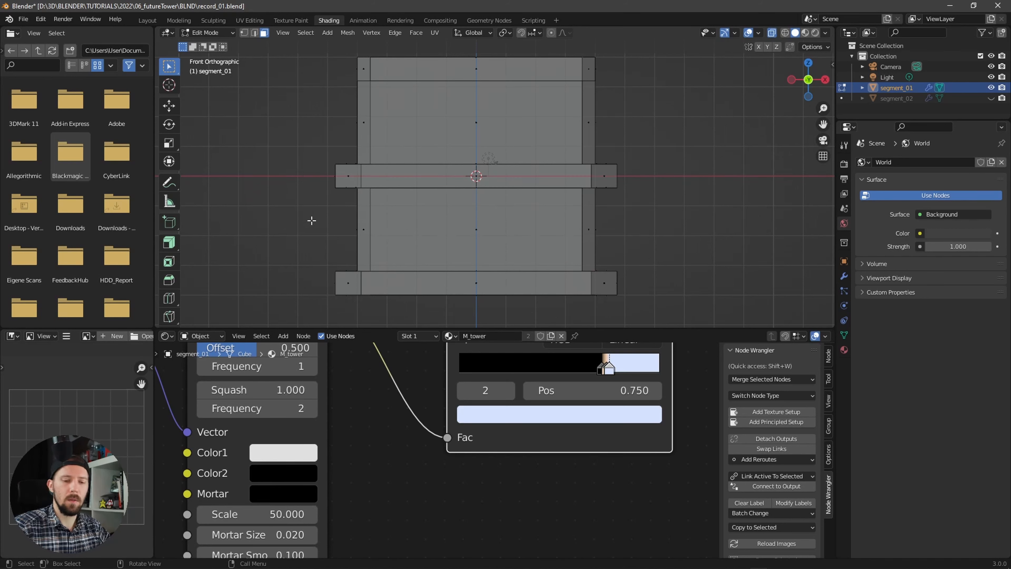
# - In top view, box-select the front and both side strips of the protruding ledges, including the front corners
pyautogui.press('KP_7')
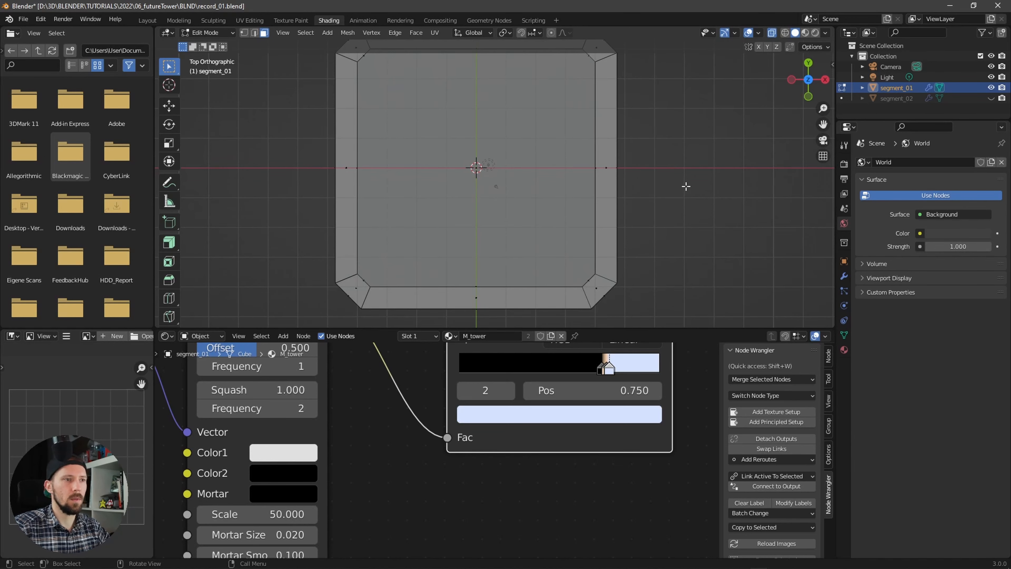
pyautogui.scroll(-2, 682, 191)
pyautogui.moveTo(625, 151); pyautogui.dragTo(580, 191)
pyautogui.keyDown('shift'); pyautogui.moveTo(606, 305); pyautogui.dragTo(566, 257); pyautogui.keyUp('shift')
pyautogui.moveTo(502, 306); pyautogui.dragTo(464, 268)
pyautogui.keyDown('shift'); pyautogui.moveTo(337, 255); pyautogui.dragTo(385, 283); pyautogui.keyUp('shift')
pyautogui.keyDown('shift'); pyautogui.moveTo(367, 163); pyautogui.dragTo(383, 180); pyautogui.keyUp('shift')
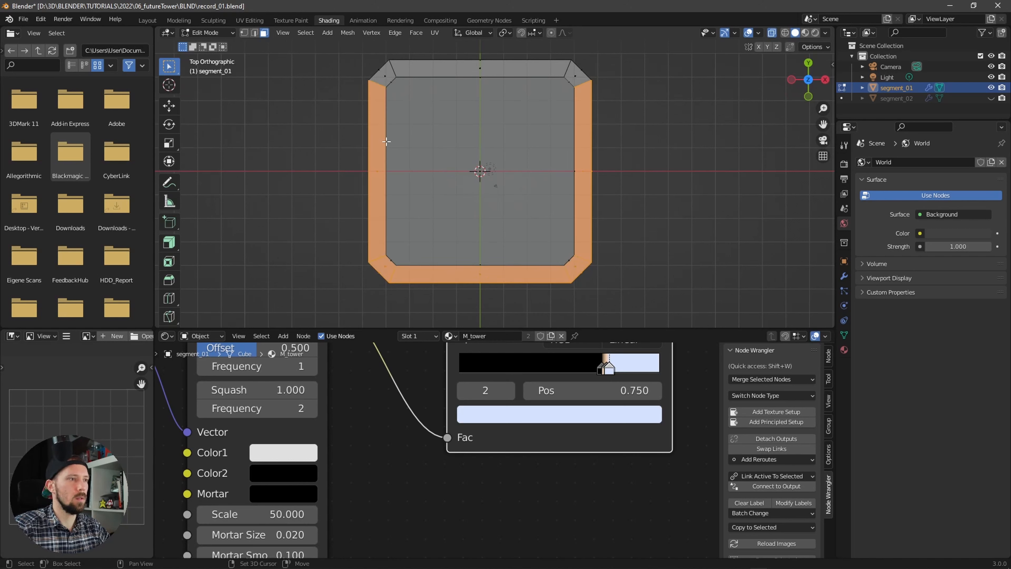
# - Add the ledges' rear strip and both rear corners to the selection, and turn X-ray off
pyautogui.keyDown('shift'); pyautogui.moveTo(359, 59); pyautogui.dragTo(395, 84); pyautogui.keyUp('shift')
pyautogui.keyDown('shift'); pyautogui.moveTo(479, 63); pyautogui.dragTo(492, 75); pyautogui.keyUp('shift')
pyautogui.moveTo(518, 99); pyautogui.dragTo(648, 117, button='middle')
pyautogui.press('KP_7')
pyautogui.keyDown('shift'); pyautogui.moveTo(597, 60); pyautogui.dragTo(567, 84); pyautogui.keyUp('shift')
pyautogui.moveTo(568, 84); pyautogui.dragTo(604, 168, button='middle')
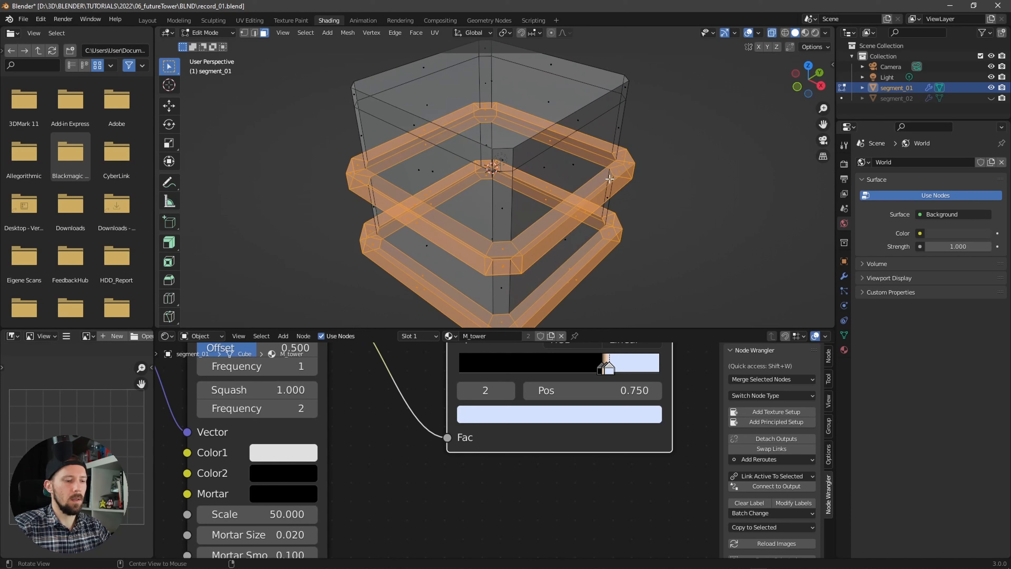
pyautogui.hotkey('alt', 'z')
# - Add a second material slot to segment_01 with a new material named M_metal
pyautogui.click(845, 350)
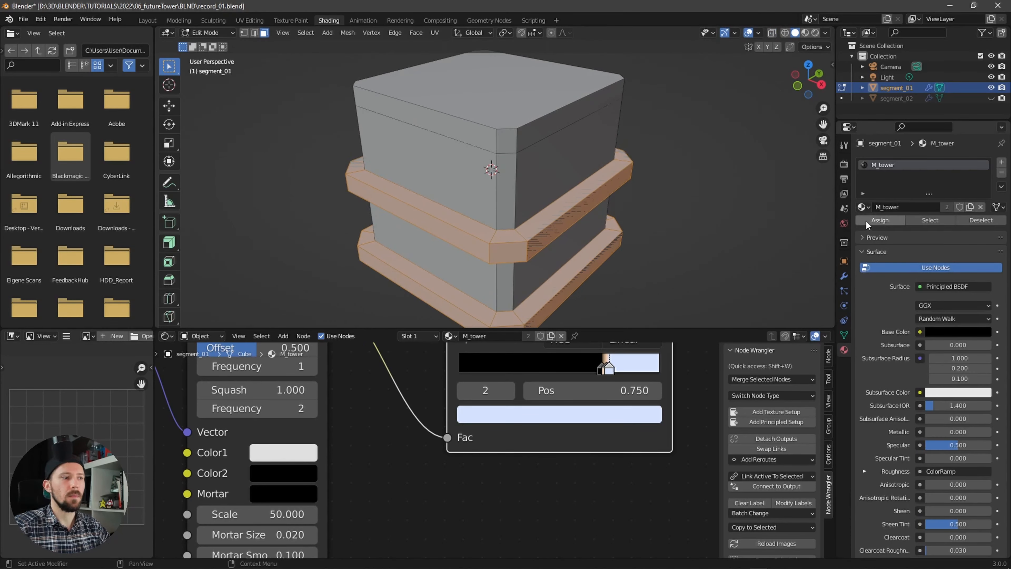
pyautogui.click(1002, 162)
pyautogui.click(893, 231)
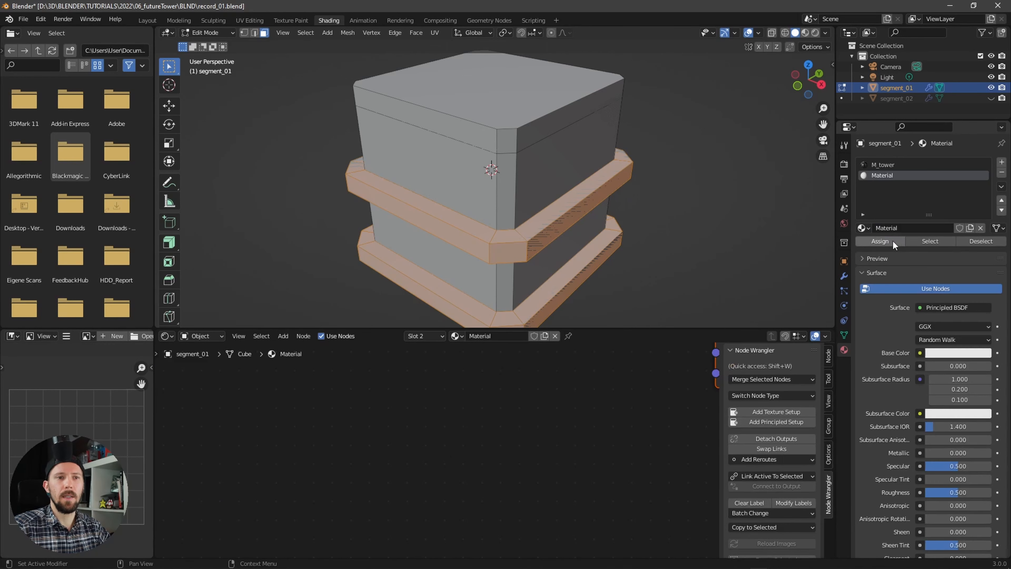
pyautogui.write('M_')
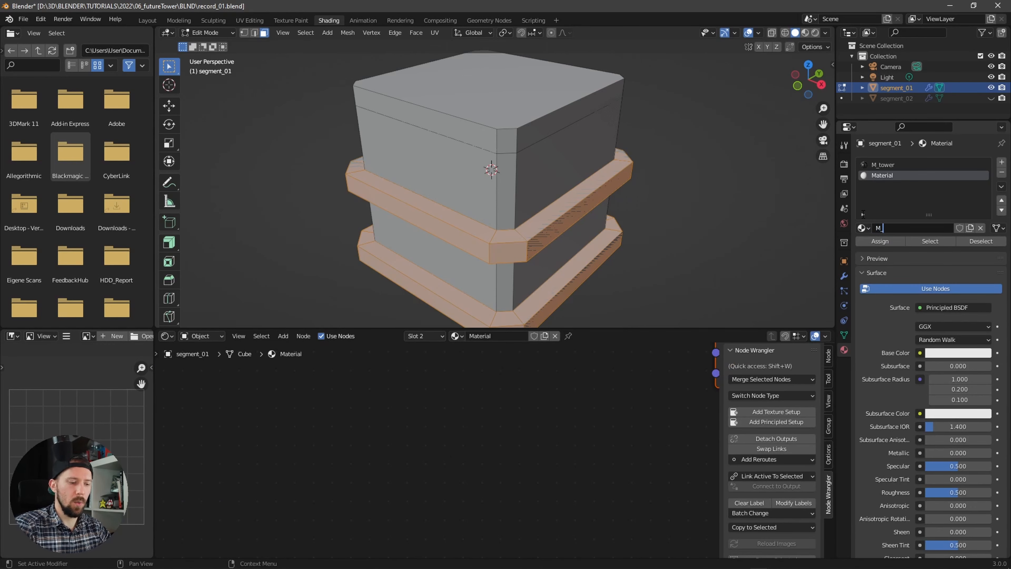
pyautogui.press('Return')
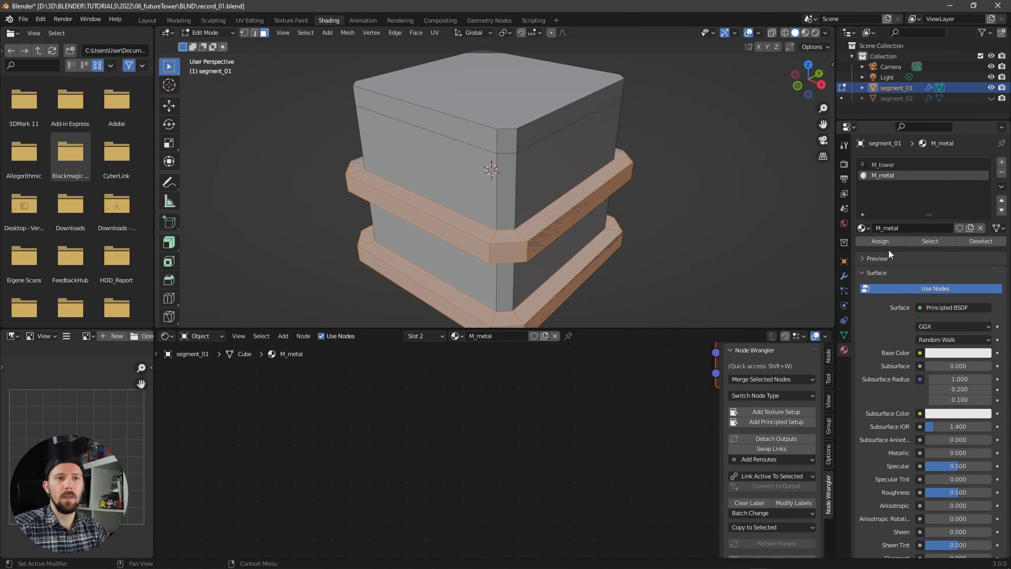
# - Switch the viewport to Material Preview and assign M_metal to the selected ledge faces
pyautogui.press('z')
pyautogui.click(638, 287)
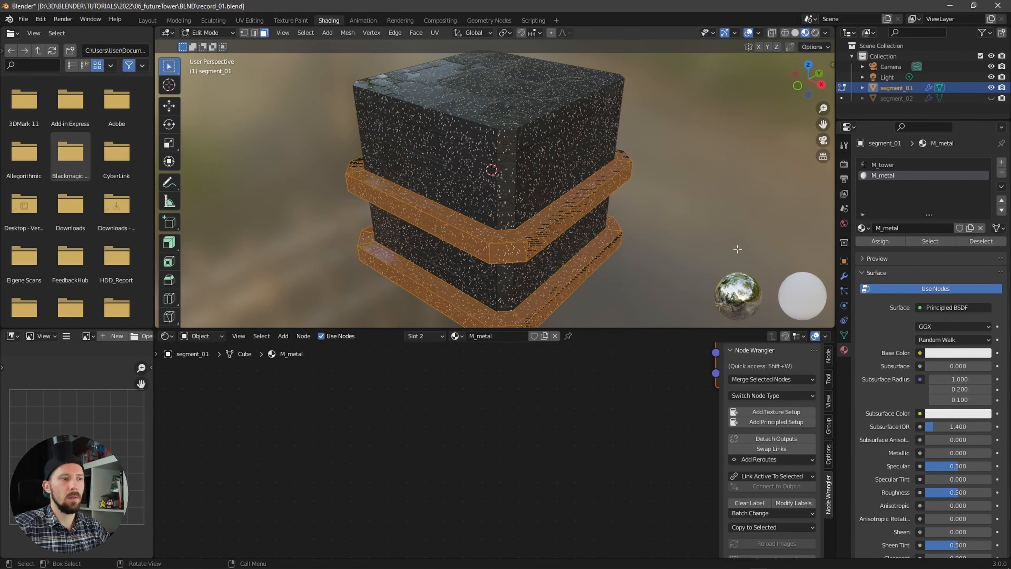
pyautogui.click(882, 242)
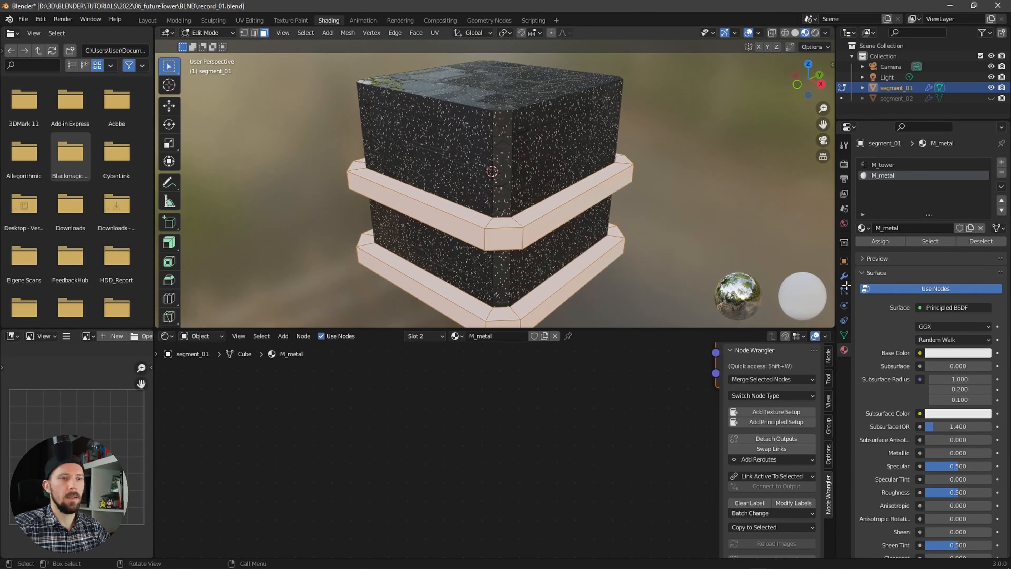
# - Set the base color of M_metal to black and turn off the viewport overlays
pyautogui.moveTo(540, 439); pyautogui.dragTo(516, 423, button='middle')
pyautogui.scroll(-2, 494, 410)
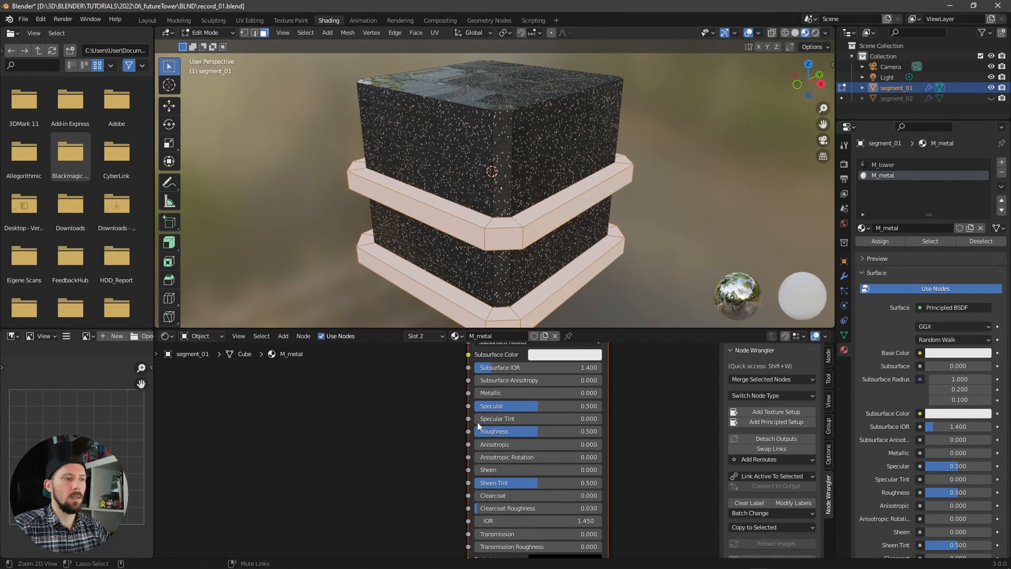
pyautogui.moveTo(478, 421); pyautogui.dragTo(504, 463, button='middle')
pyautogui.click(544, 408)
pyautogui.click(584, 356)
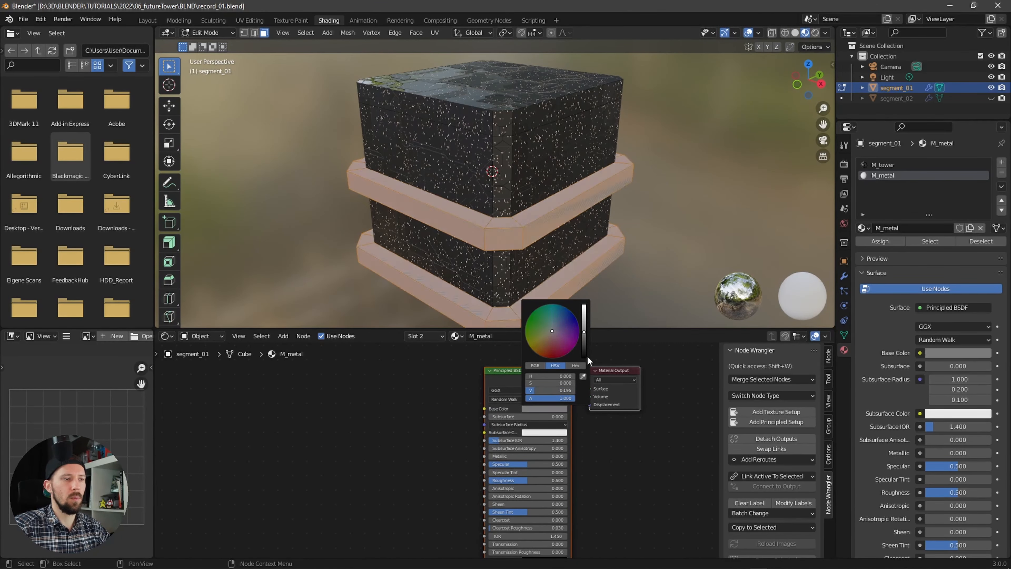
pyautogui.moveTo(446, 415); pyautogui.dragTo(496, 419, button='middle')
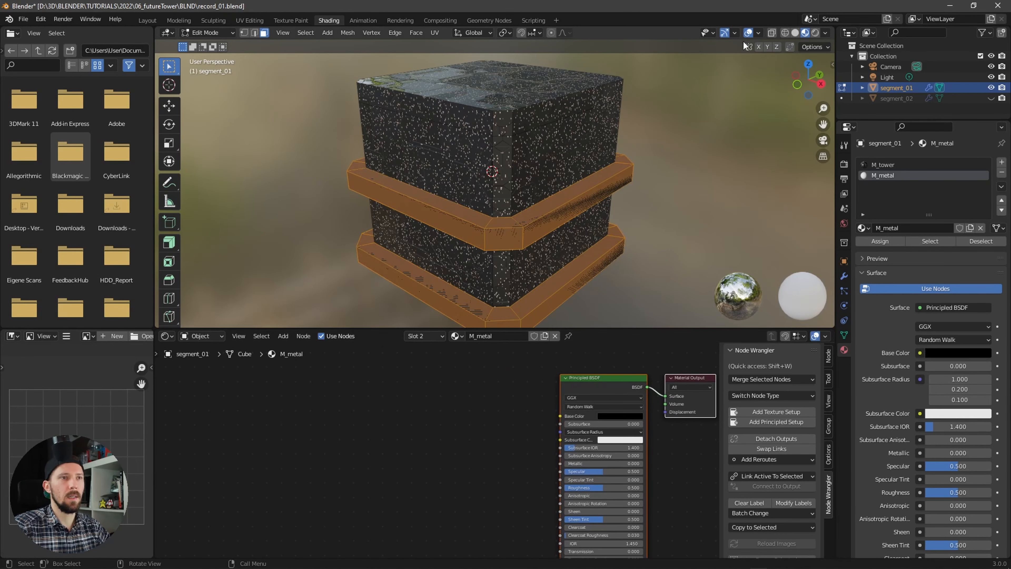
pyautogui.click(748, 33)
# - Add a Noise Texture node to M_metal with Texture Coordinate and Mapping nodes feeding its Vector input
pyautogui.hotkey('shift', 'a')
pyautogui.click(474, 396)
pyautogui.write('no')
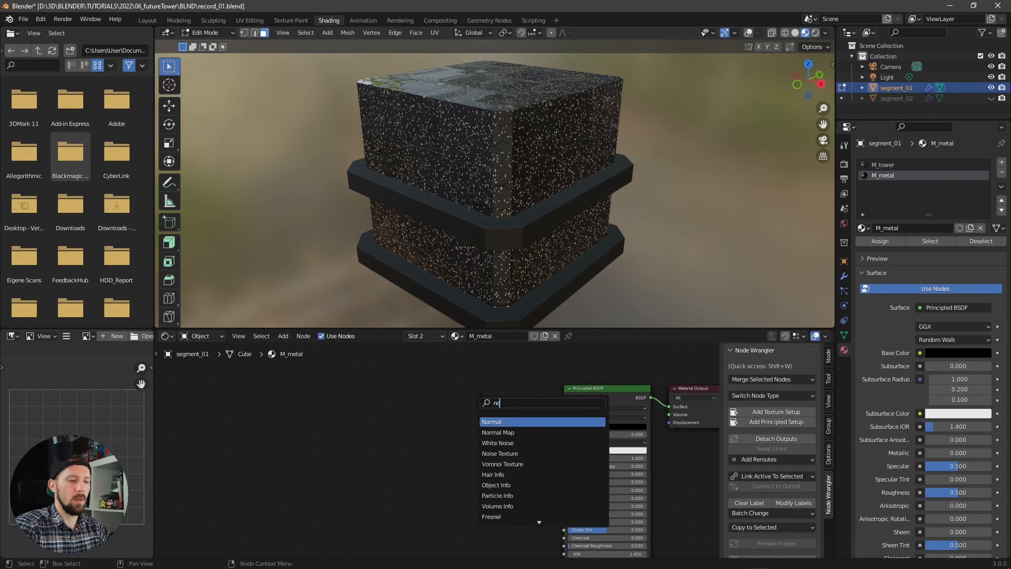
pyautogui.write('ise')
pyautogui.press('Down')
pyautogui.press('Return')
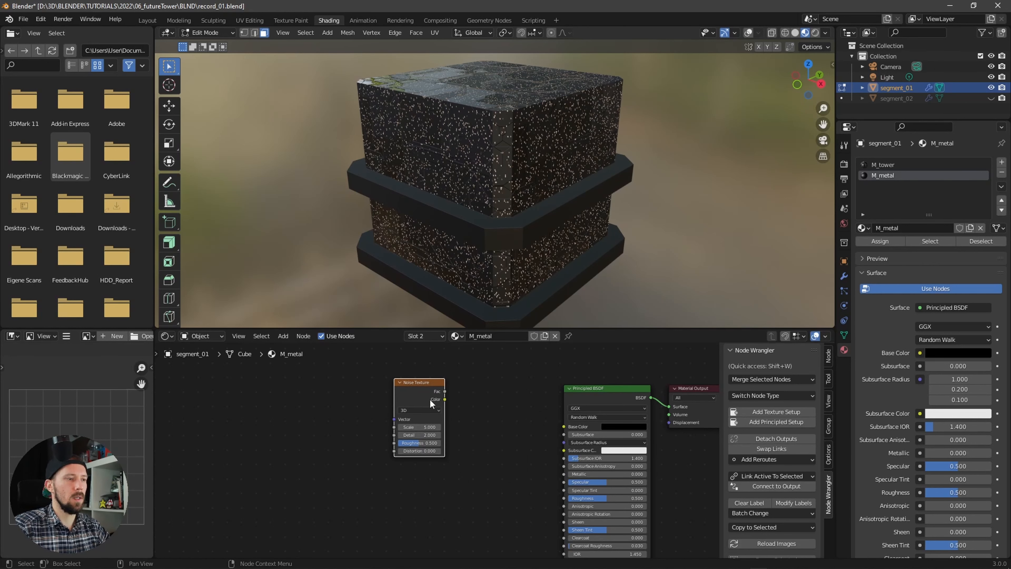
pyautogui.hotkey('ctrl', 't')
pyautogui.moveTo(430, 399); pyautogui.dragTo(464, 399, button='middle')
pyautogui.moveTo(298, 402); pyautogui.dragTo(324, 399)
pyautogui.keyDown('ctrl'); pyautogui.hscroll(3, 451, 394); pyautogui.keyUp('ctrl')
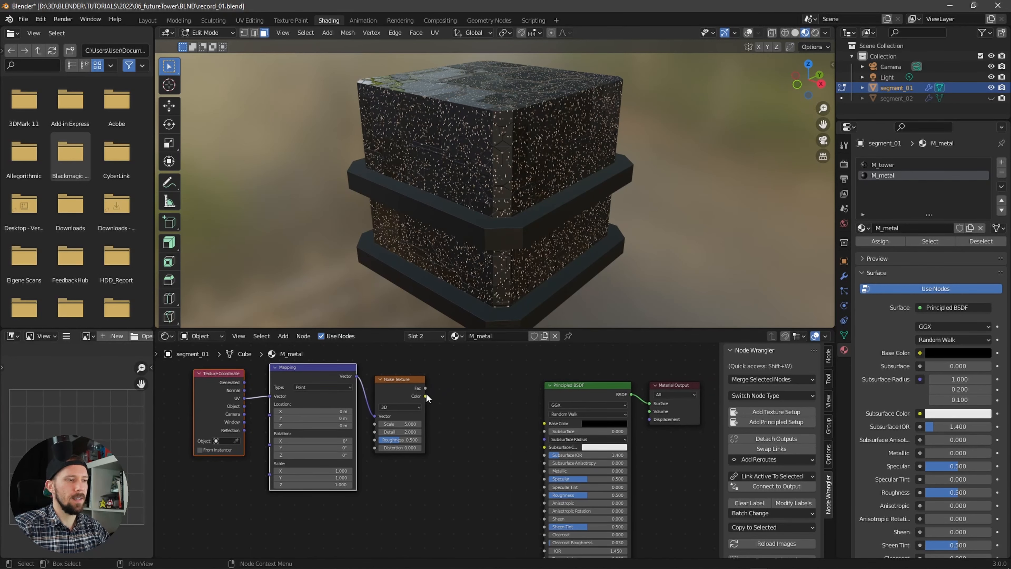
# - Feed the noise Color output into Roughness through a ColorRamp and move the ramp's black stop to about 0.268
pyautogui.moveTo(425, 396); pyautogui.dragTo(542, 493)
pyautogui.moveTo(488, 398); pyautogui.dragTo(514, 412, button='middle')
pyautogui.hotkey('shift', 'a')
pyautogui.write('r')
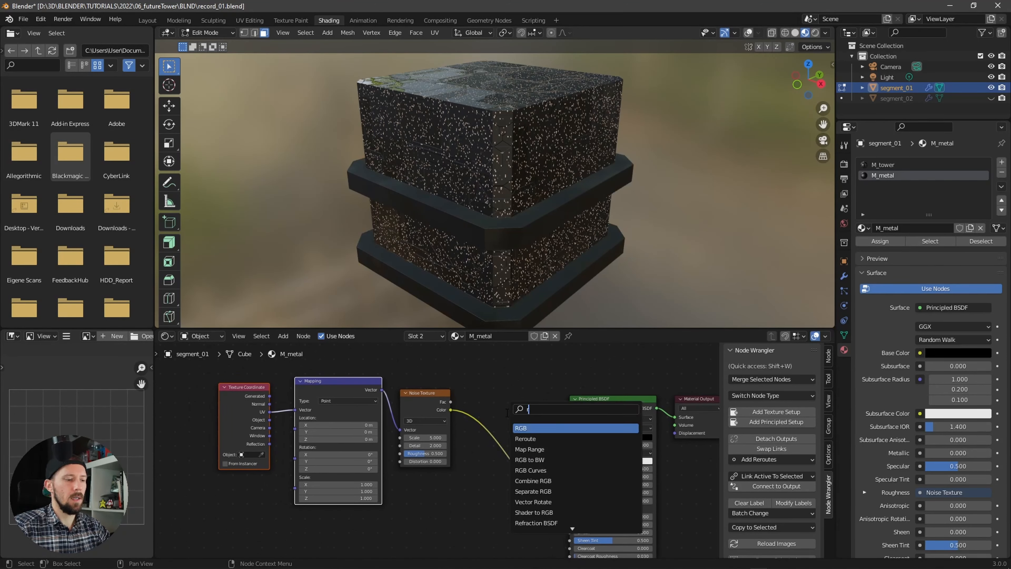
pyautogui.write('amp')
pyautogui.press('Return')
pyautogui.click(500, 457)
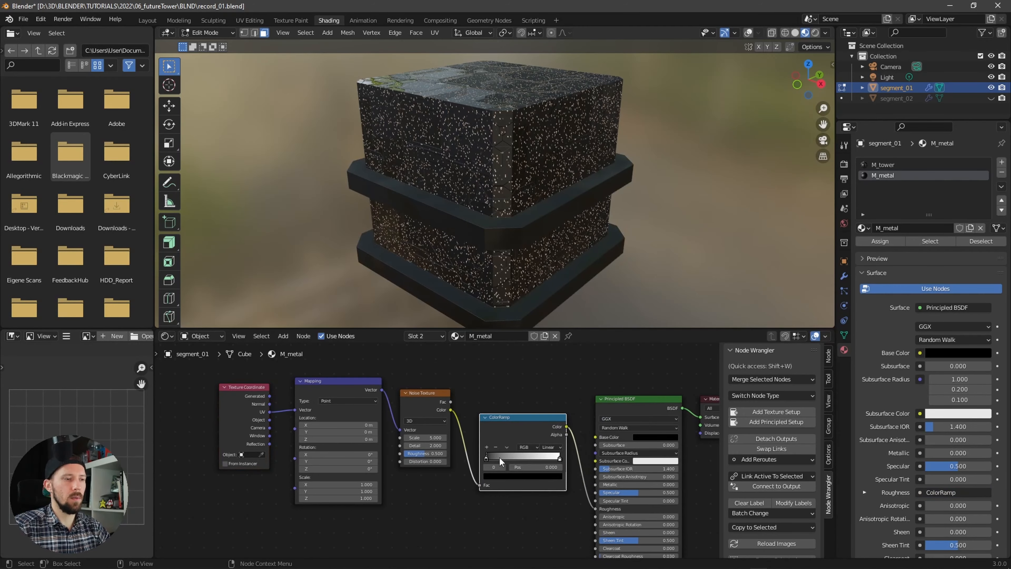
pyautogui.moveTo(486, 458); pyautogui.dragTo(507, 458)
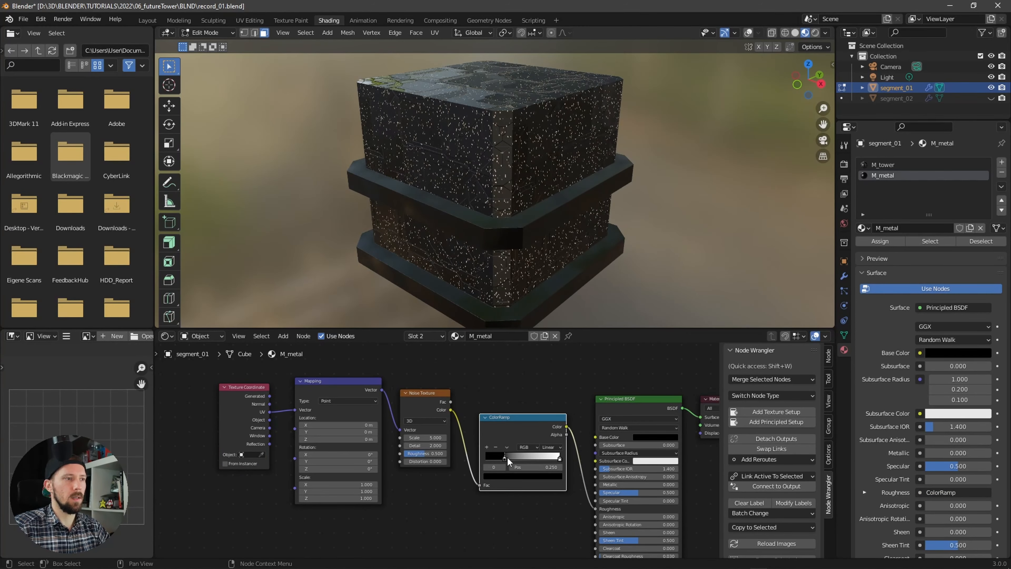
pyautogui.moveTo(588, 269)
pyautogui.mouseDown(button='middle')
pyautogui.moveTo(603, 262)
pyautogui.moveTo(590, 263)
pyautogui.mouseUp(button='middle')
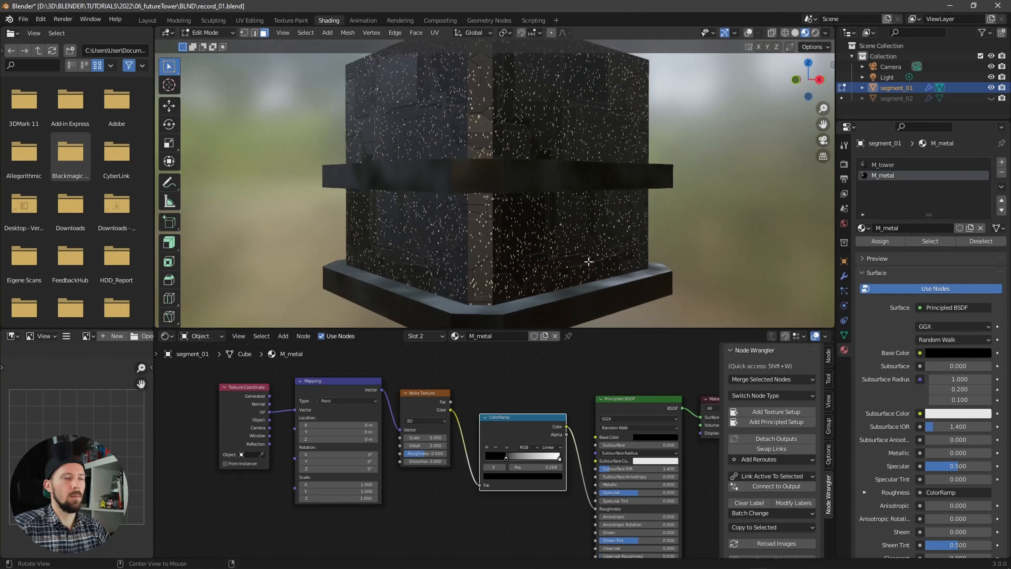
# - Try Noise Texture scales of 17.5 and 25 in M_metal
pyautogui.click(425, 438)
pyautogui.write('17.5')
pyautogui.press('Return')
pyautogui.click(424, 437)
pyautogui.write('25')
pyautogui.press('Return')
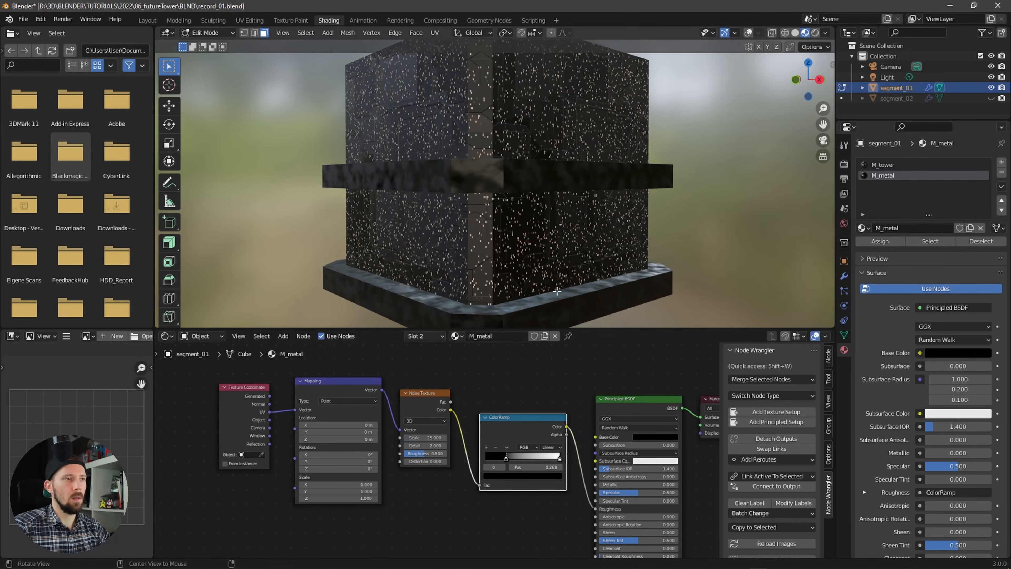
# - Set the Noise Texture scale to 20 and fine-tune the ColorRamp's black stop to 0.267
pyautogui.click(446, 436)
pyautogui.write('20')
pyautogui.press('Return')
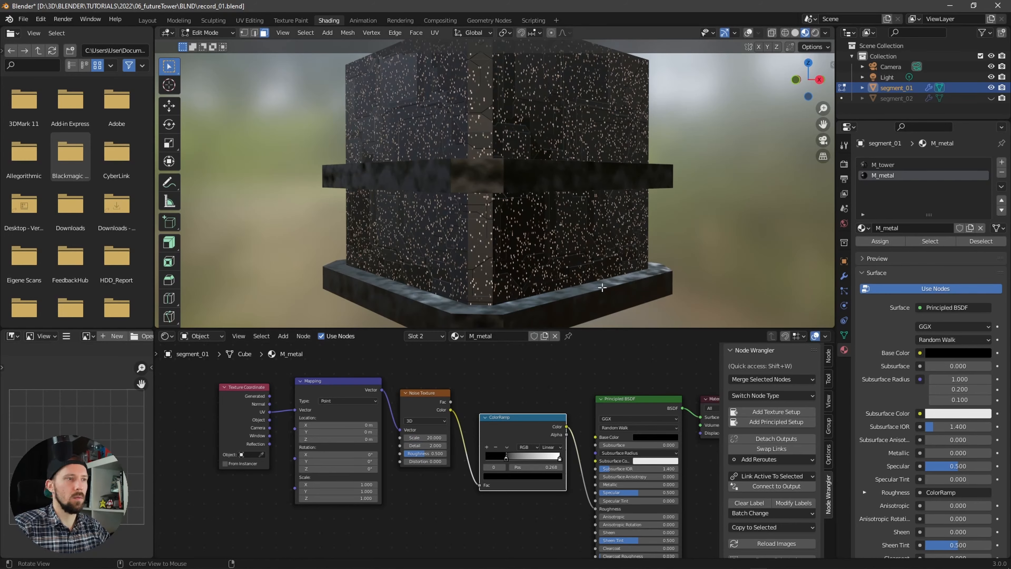
pyautogui.moveTo(597, 255); pyautogui.dragTo(586, 205, button='middle')
pyautogui.moveTo(506, 458); pyautogui.dragTo(506, 456)
pyautogui.moveTo(621, 255); pyautogui.dragTo(586, 245, button='middle')
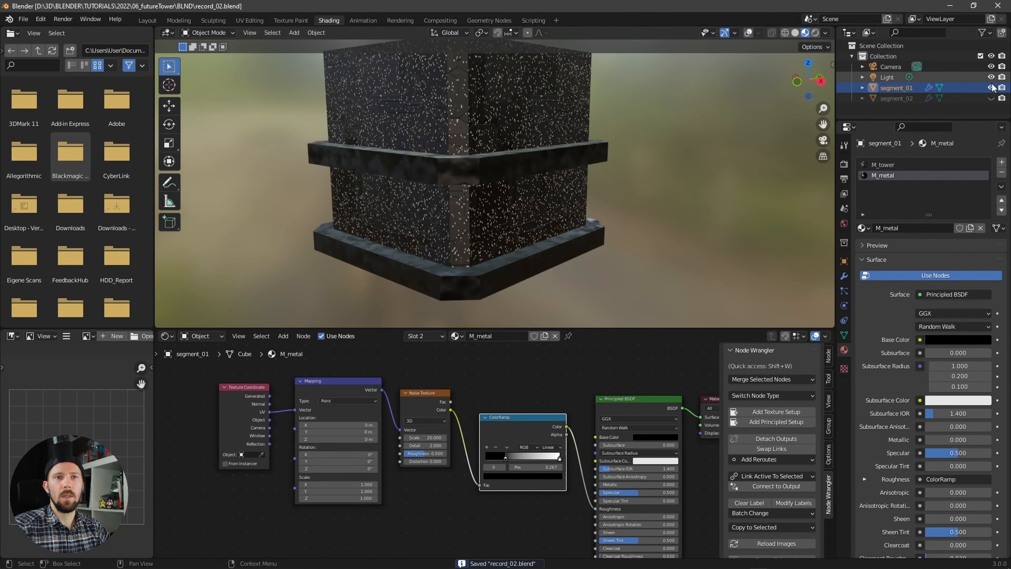
# - Hide segment_01 and unhide segment_02
pyautogui.click(991, 88)
pyautogui.click(992, 98)
pyautogui.moveTo(690, 222); pyautogui.dragTo(512, 230, button='middle')
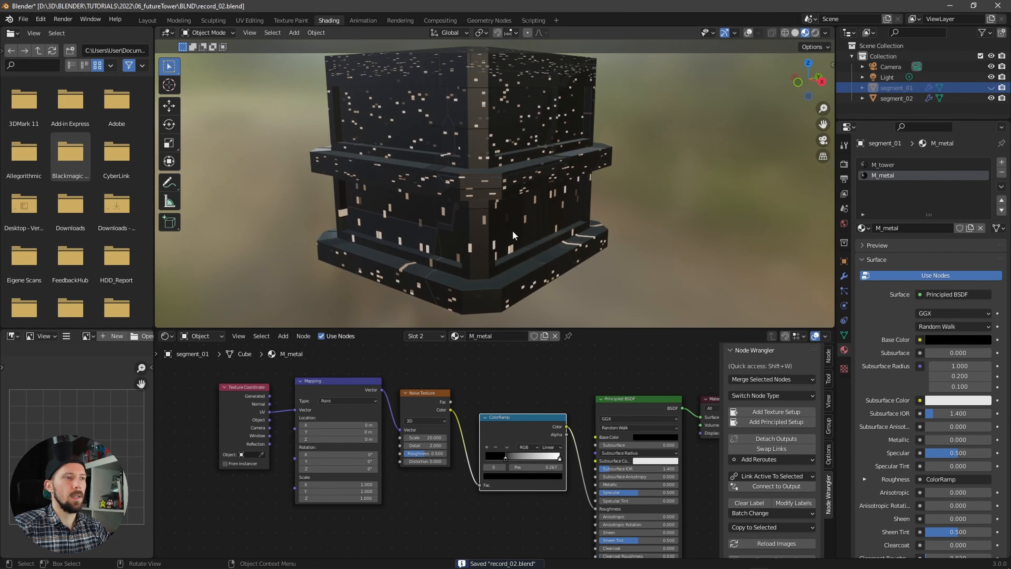
# - Turn the overlays back on and unwrap all faces of segment_02 with Cube Projection
pyautogui.click(542, 259)
pyautogui.press('Tab')
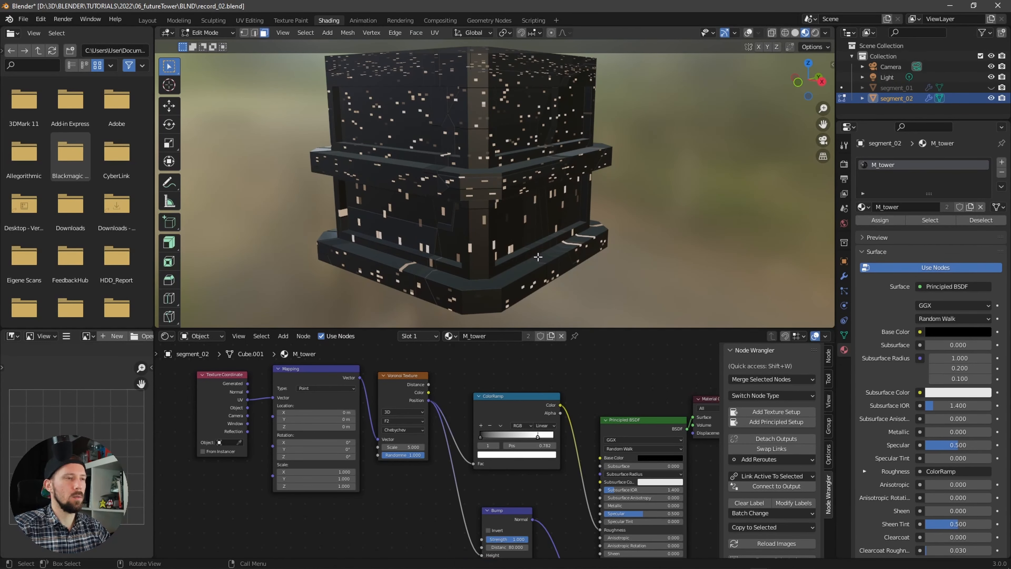
pyautogui.click(748, 33)
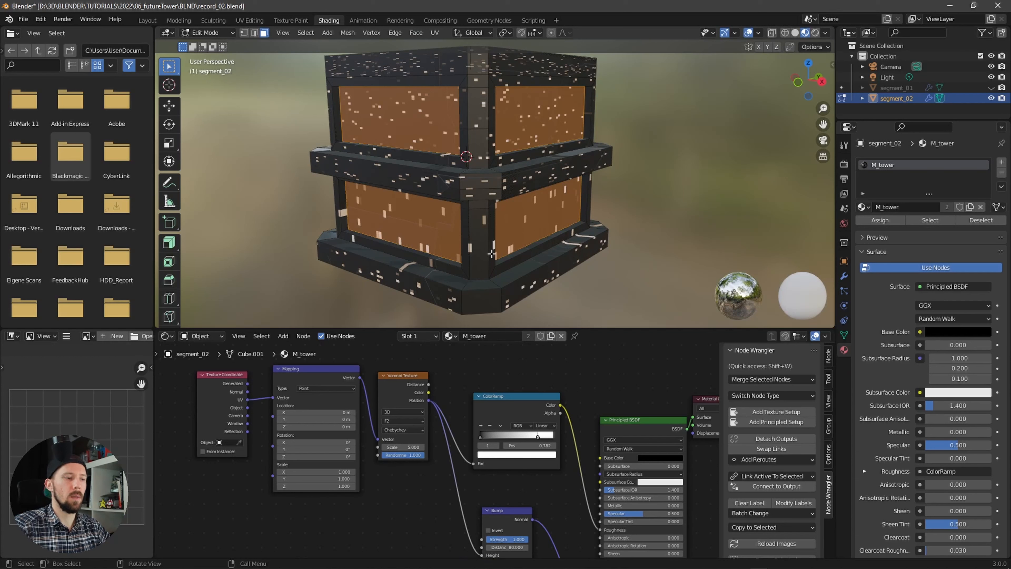
pyautogui.press('a')
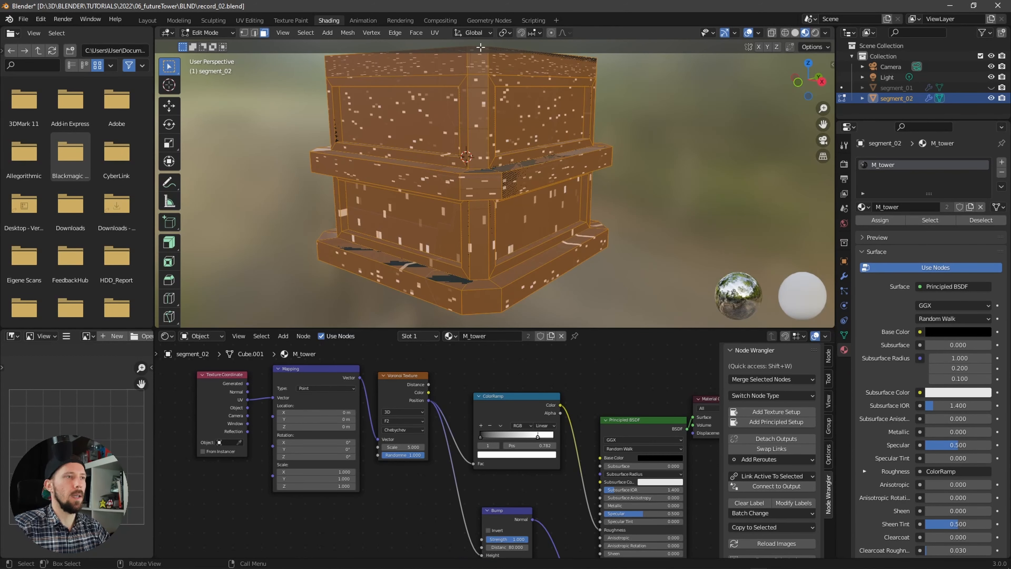
pyautogui.click(435, 33)
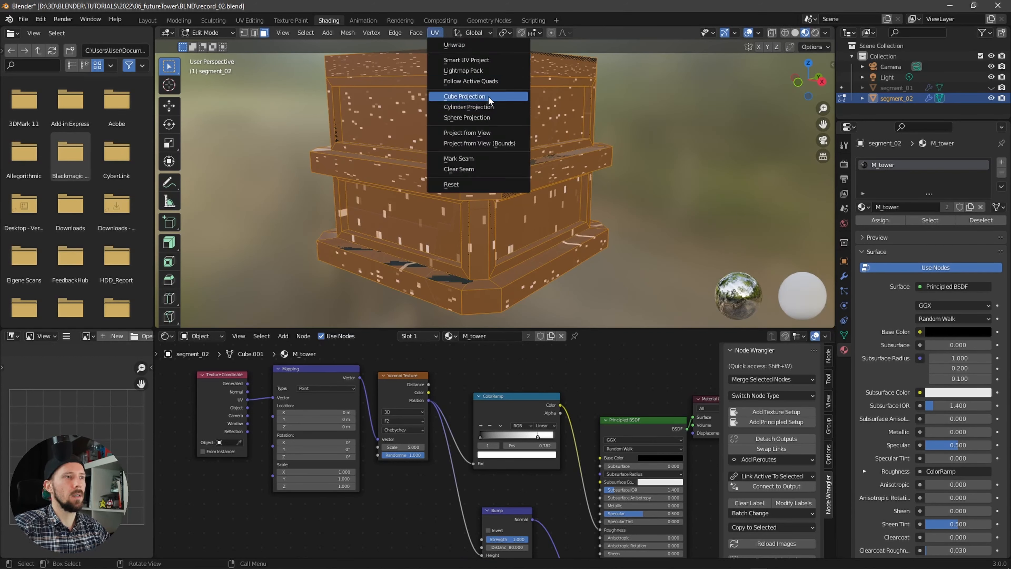
pyautogui.click(490, 98)
pyautogui.press('Tab')
pyautogui.moveTo(542, 233); pyautogui.dragTo(674, 226, button='middle')
# - Show segment_02 from the top in Edit Mode with Solid shading and X-ray on, and deselect everything
pyautogui.press('KP_7')
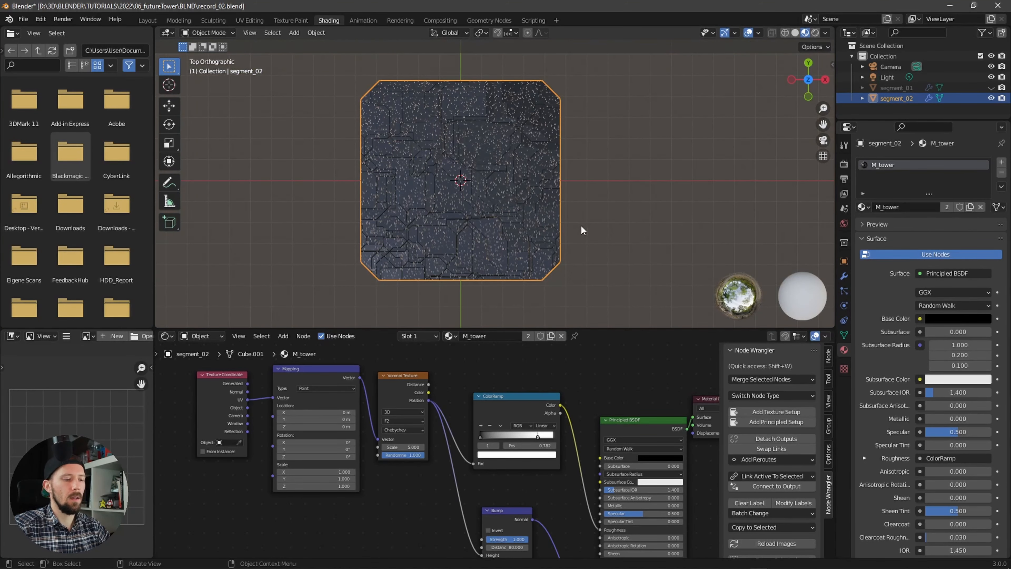
pyautogui.press('z')
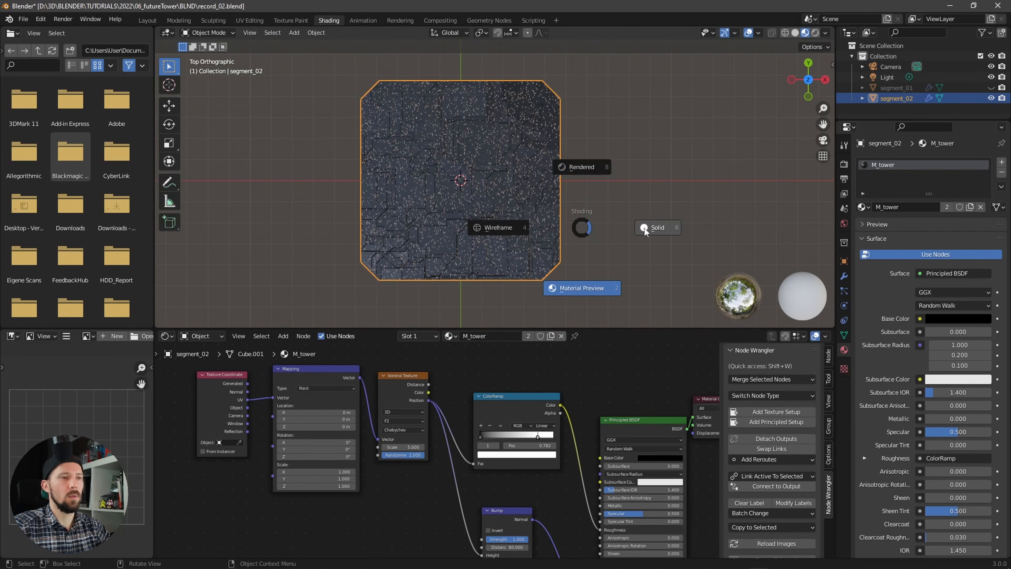
pyautogui.click(645, 228)
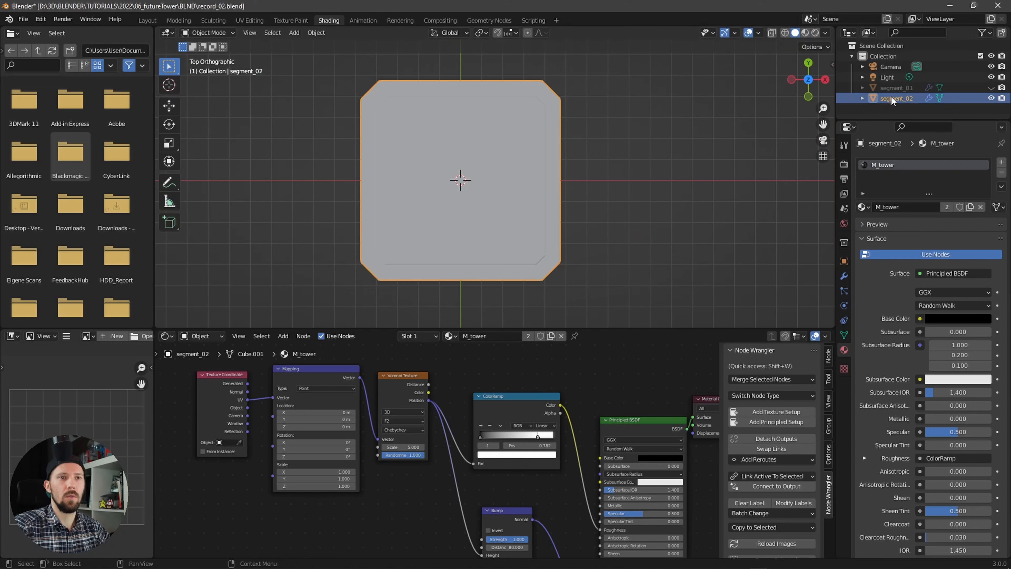
pyautogui.press('Tab')
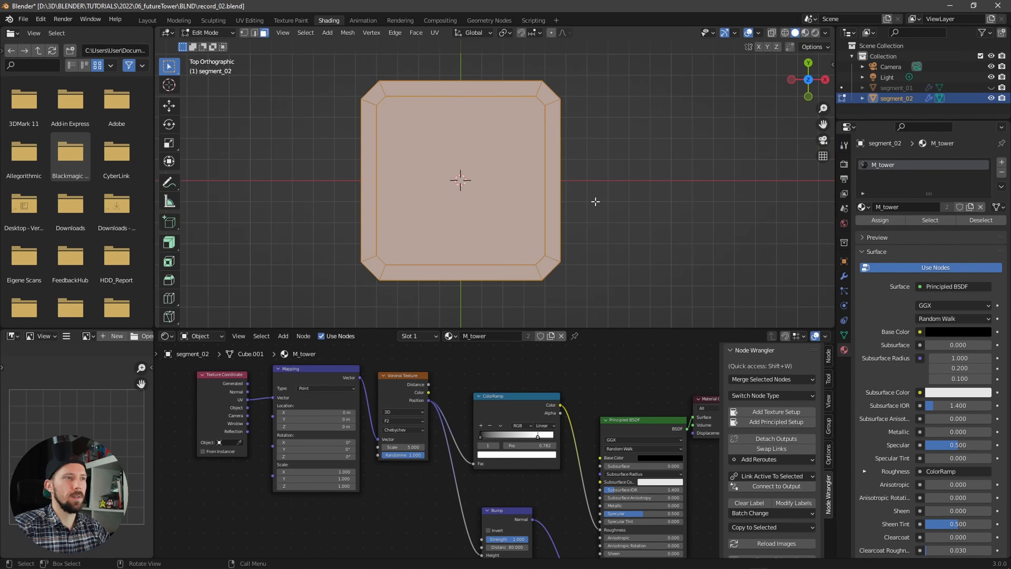
pyautogui.hotkey('alt', 'a')
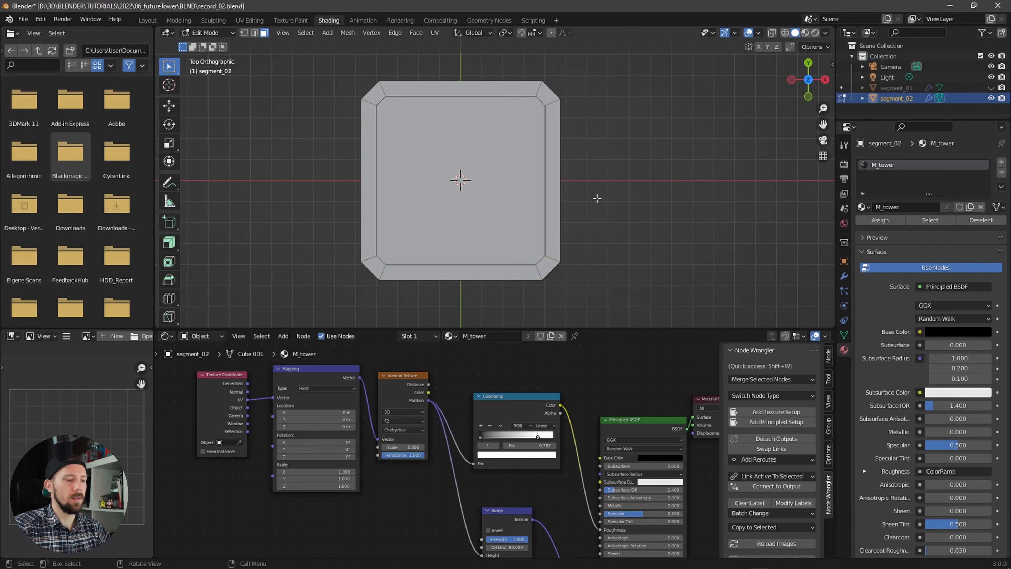
pyautogui.hotkey('alt', 'z')
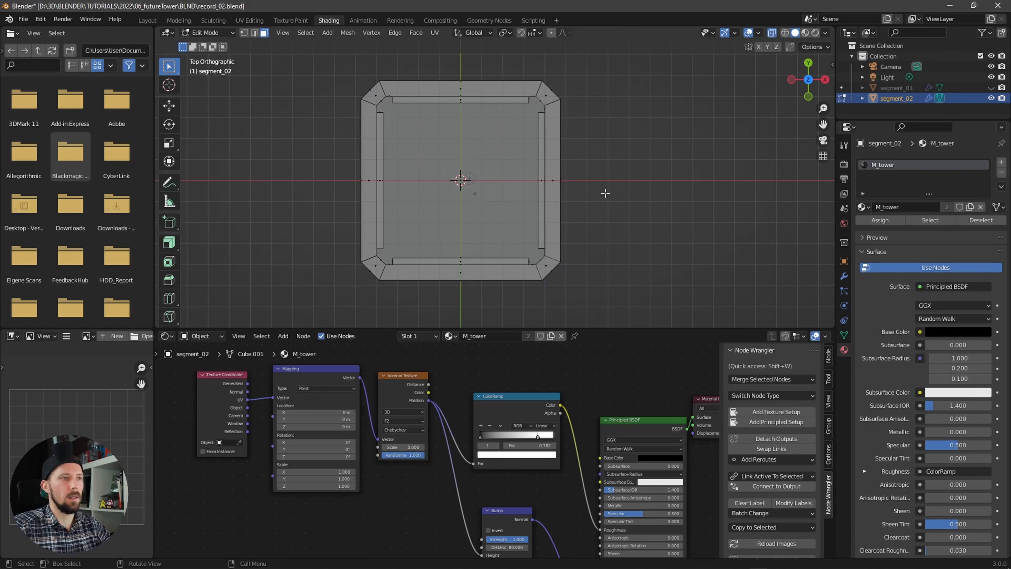
# - Box-select the side strips and corners of segment_02's protruding ledges all the way around
pyautogui.moveTo(589, 162); pyautogui.dragTo(547, 199)
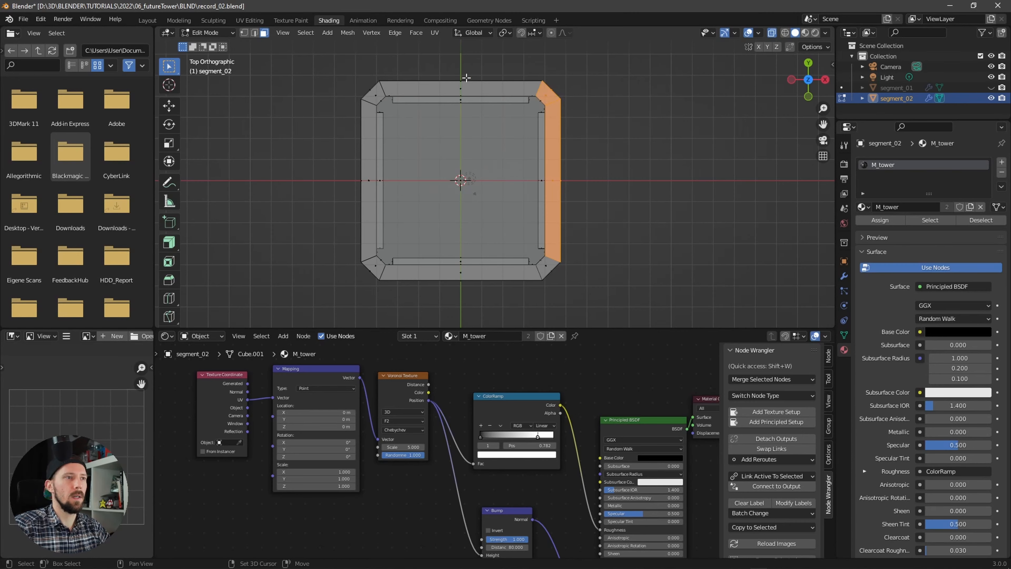
pyautogui.keyDown('shift'); pyautogui.moveTo(562, 100); pyautogui.dragTo(382, 100); pyautogui.keyUp('shift')
pyautogui.keyDown('shift'); pyautogui.moveTo(333, 165); pyautogui.dragTo(371, 187); pyautogui.keyUp('shift')
pyautogui.keyDown('shift'); pyautogui.moveTo(347, 255); pyautogui.dragTo(380, 277); pyautogui.keyUp('shift')
pyautogui.keyDown('shift'); pyautogui.moveTo(442, 299); pyautogui.dragTo(471, 269); pyautogui.keyUp('shift')
pyautogui.keyDown('shift'); pyautogui.moveTo(578, 284); pyautogui.dragTo(544, 263); pyautogui.keyUp('shift')
pyautogui.moveTo(543, 263); pyautogui.dragTo(589, 155, button='middle')
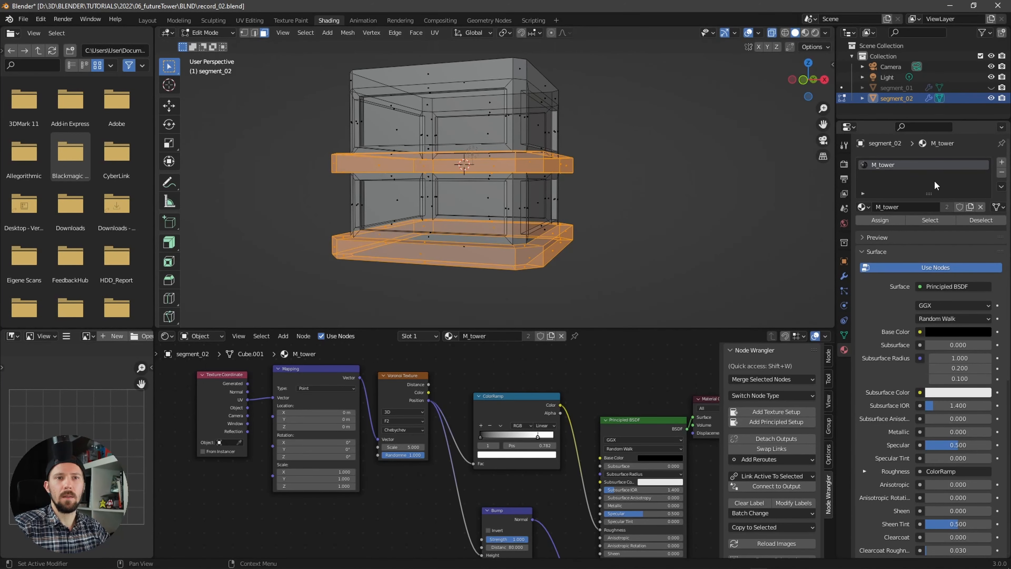
# - Switch the viewport to Material Preview and turn X-ray off
pyautogui.press('z')
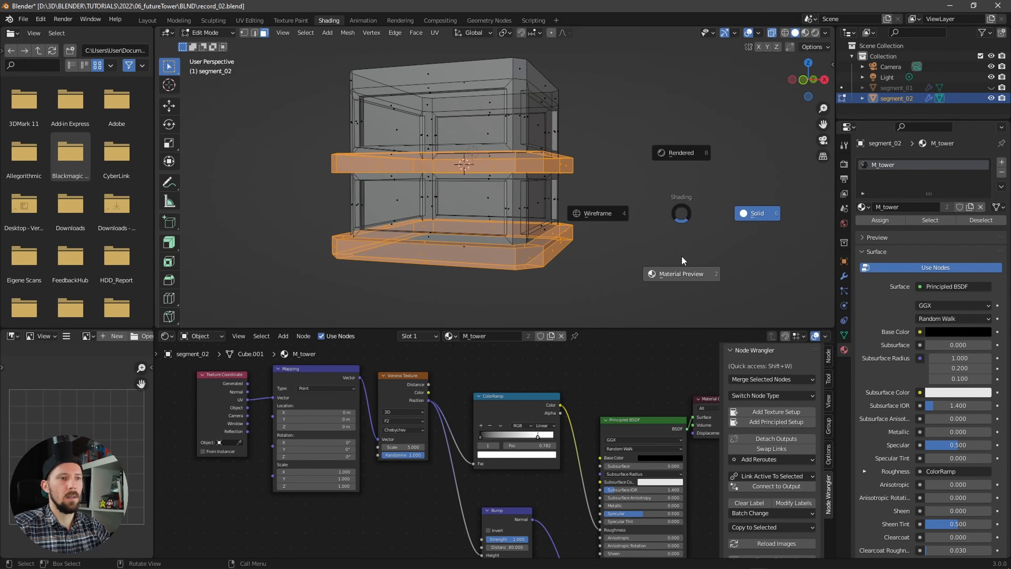
pyautogui.click(678, 243)
pyautogui.press('z')
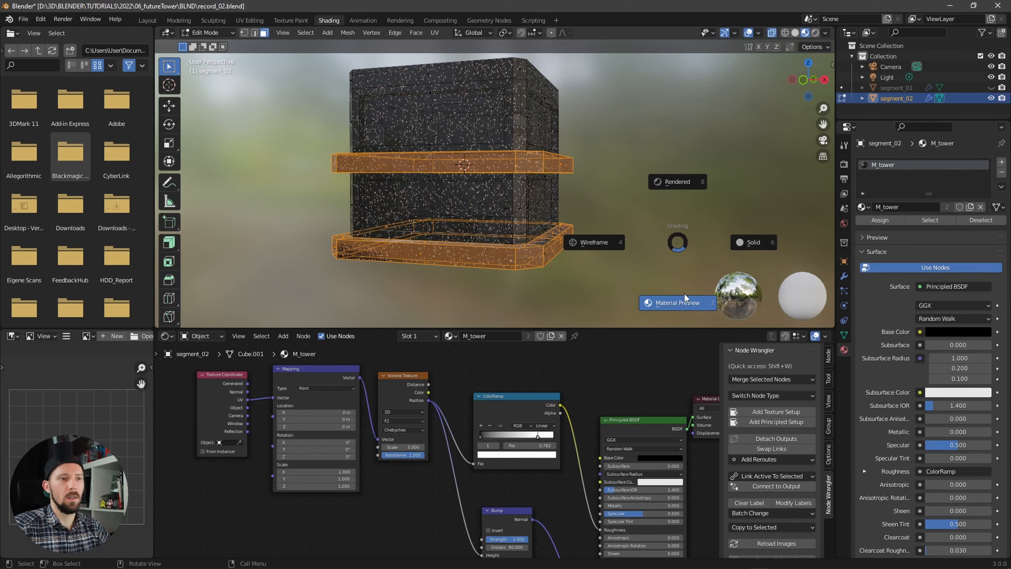
pyautogui.click(678, 245)
pyautogui.moveTo(677, 245); pyautogui.dragTo(647, 241, button='middle')
pyautogui.hotkey('alt', 'z')
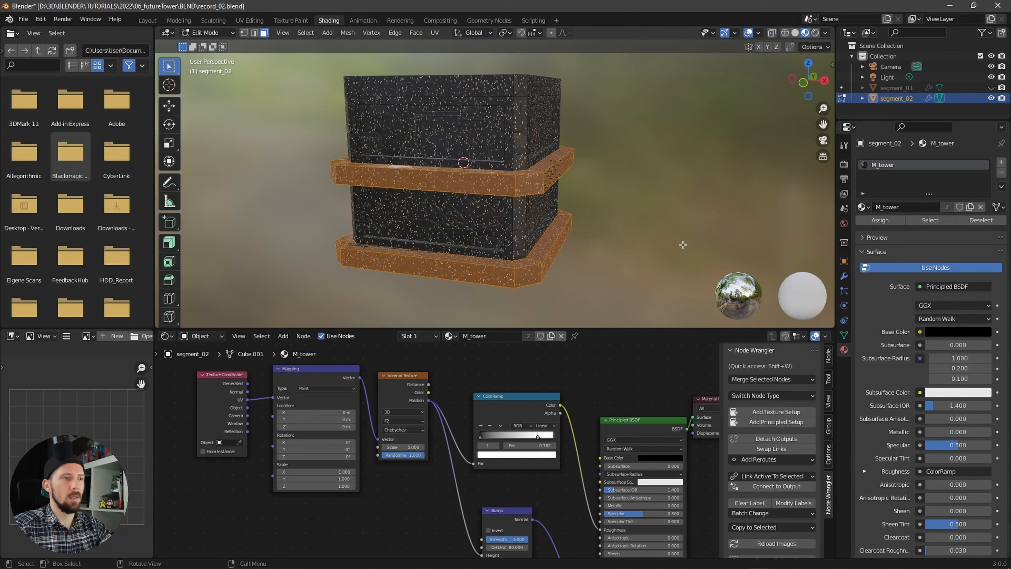
# - Add a second material slot to segment_02 with the existing M_metal material and assign it to the selected ledge faces
pyautogui.click(1002, 162)
pyautogui.click(864, 228)
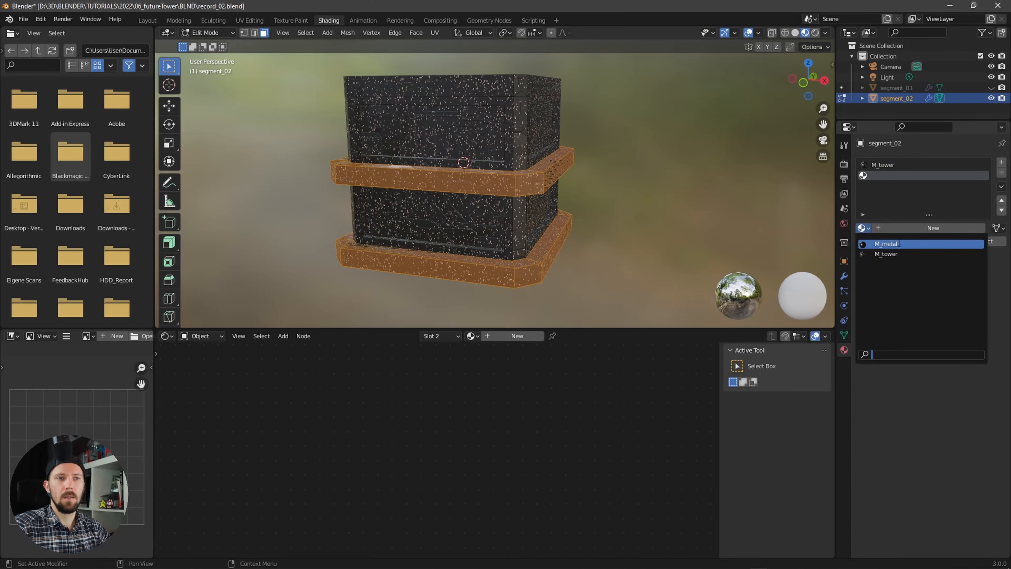
pyautogui.click(886, 243)
pyautogui.click(882, 240)
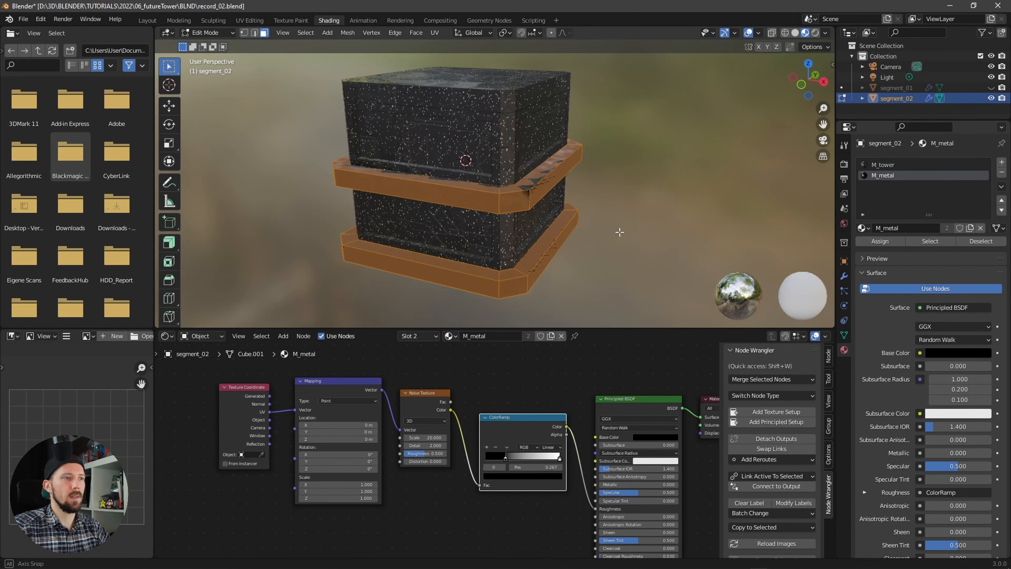
# - Hide the overlays and examine the metal ledges of segment_02 from several sides
pyautogui.hotkey('shift', 'alt', 'z')
pyautogui.moveTo(478, 223); pyautogui.dragTo(562, 232, button='middle')
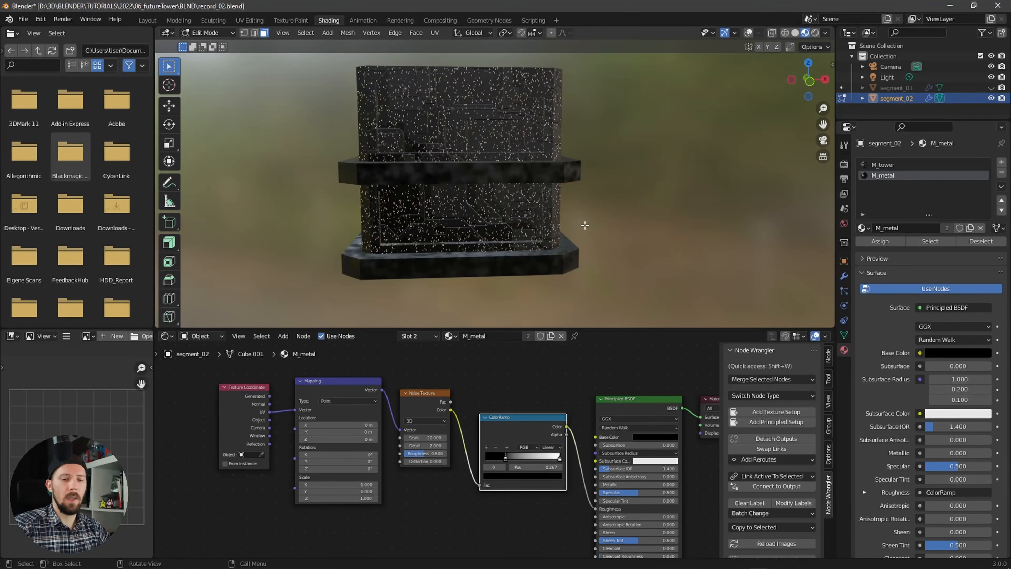
pyautogui.press('KP_1')
pyautogui.moveTo(463, 216); pyautogui.dragTo(520, 224, button='middle')
# - Show segment_02 in front view with the overlays on and Solid shading
pyautogui.press('KP_1')
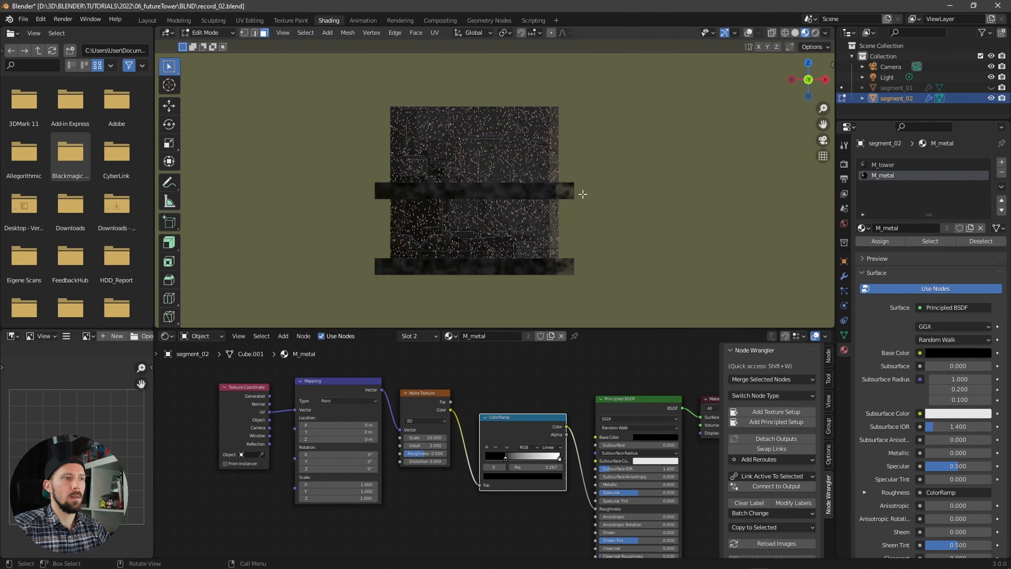
pyautogui.click(749, 33)
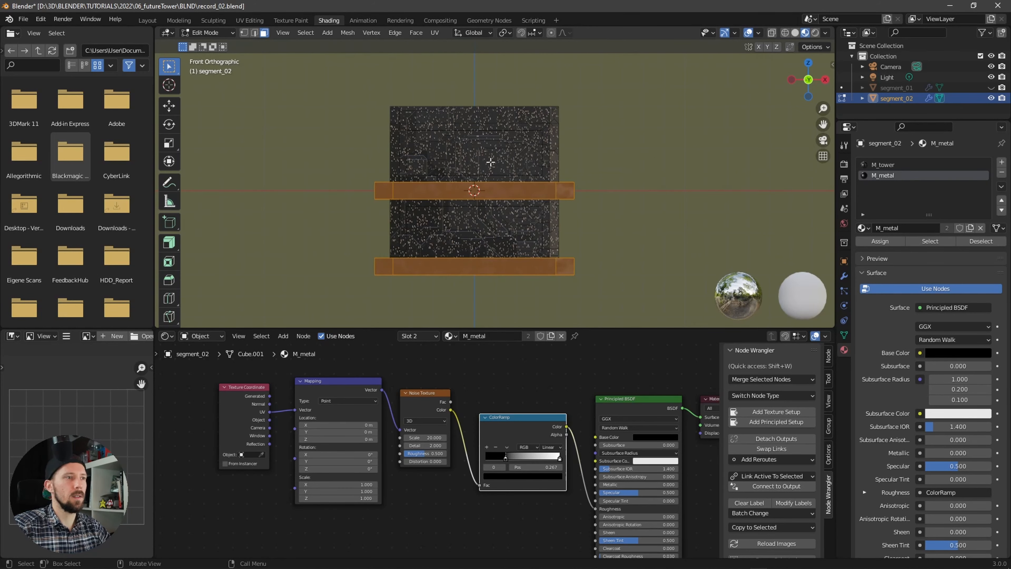
pyautogui.press('z')
pyautogui.click(582, 185)
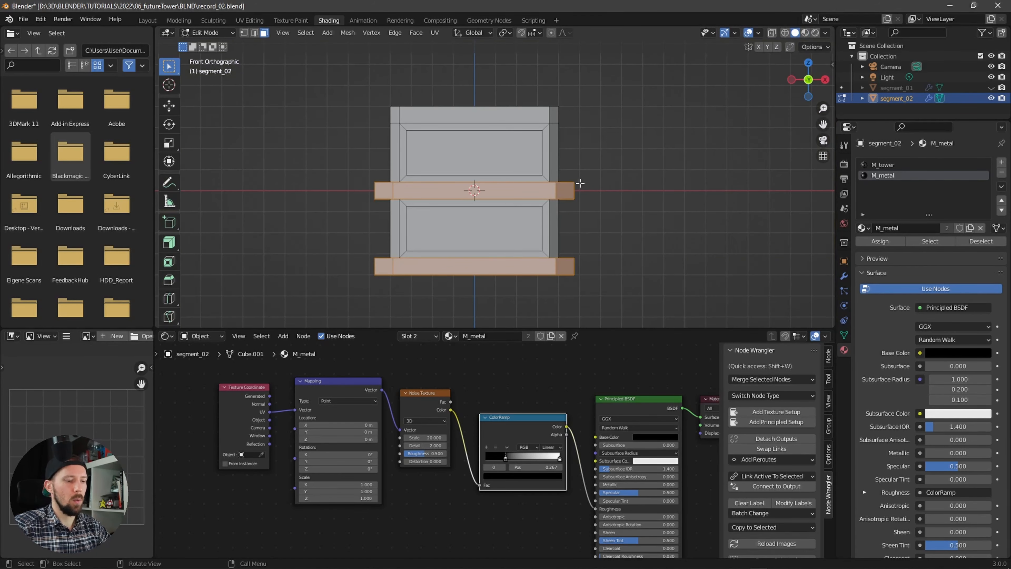
# - Turn on X-ray and select the large recessed window panels of segment_02 on the front and right sides, both floors
pyautogui.hotkey('alt', 'z')
pyautogui.click(595, 175)
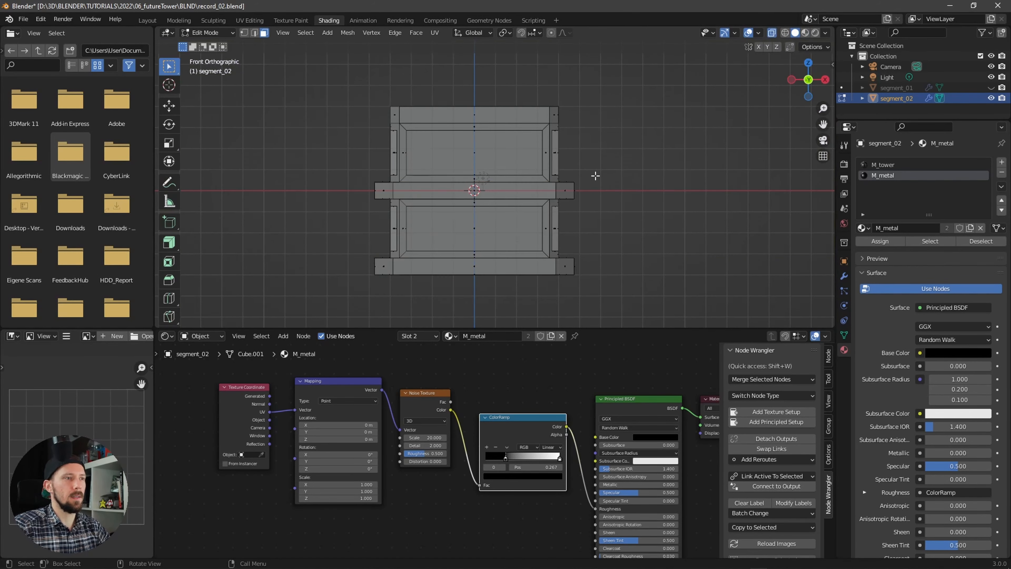
pyautogui.click(463, 144)
pyautogui.keyDown('shift'); pyautogui.click(494, 234); pyautogui.keyUp('shift')
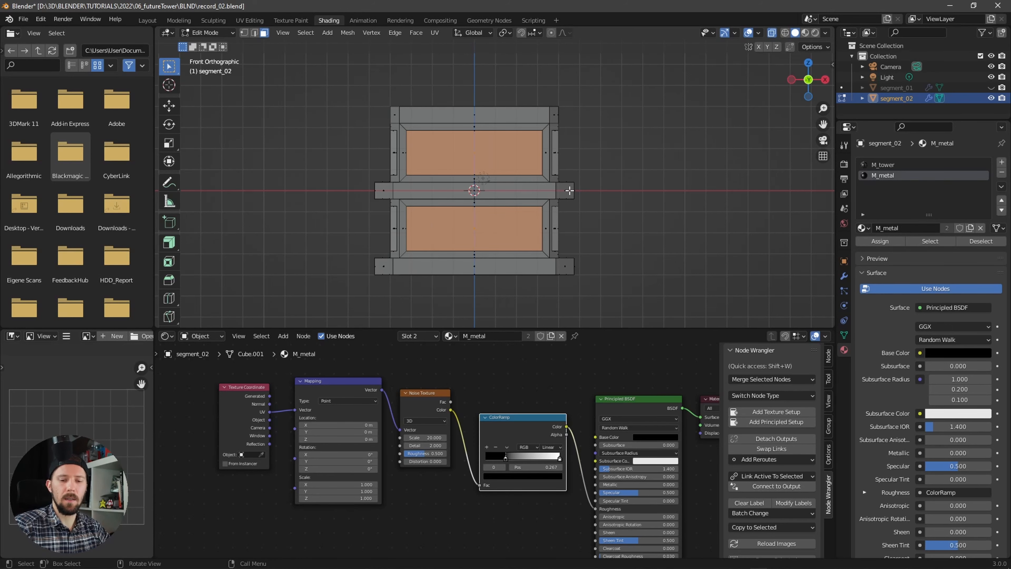
pyautogui.press('KP_3')
pyautogui.keyDown('shift'); pyautogui.click(482, 155); pyautogui.keyUp('shift')
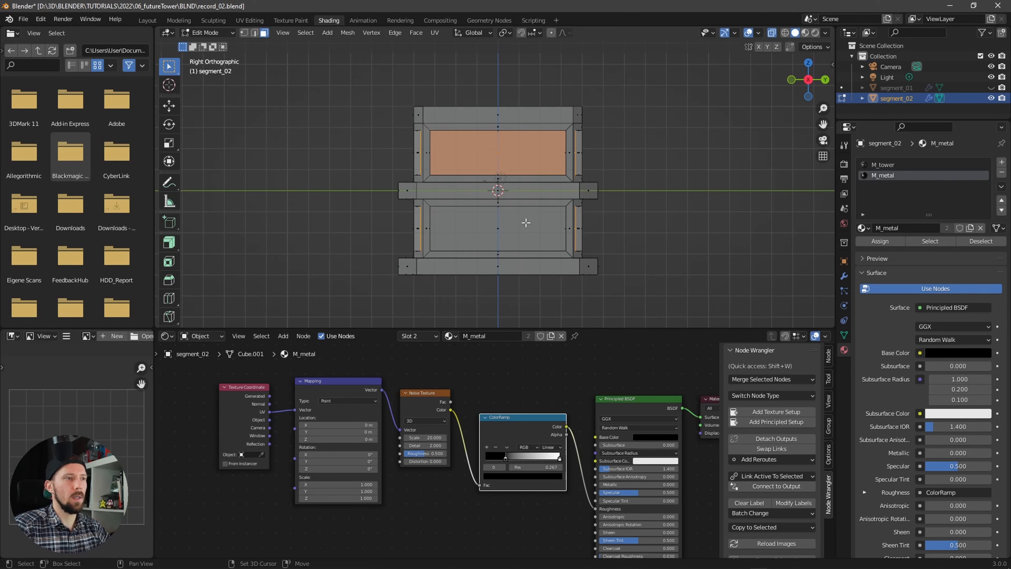
pyautogui.keyDown('shift'); pyautogui.click(538, 236); pyautogui.keyUp('shift')
pyautogui.moveTo(538, 236); pyautogui.dragTo(605, 240, button='middle')
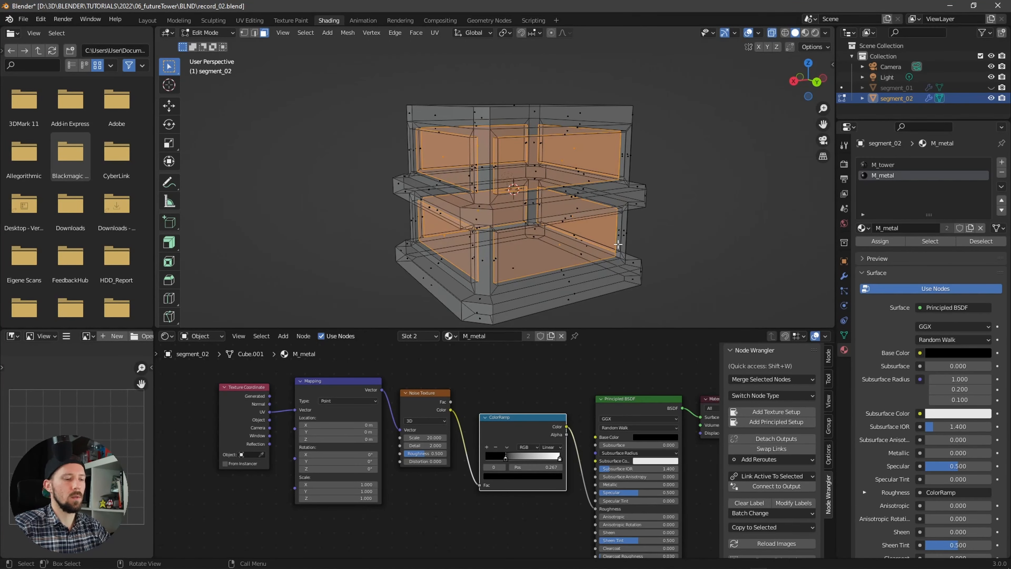
# - In Material Preview, add a third material slot with a new material named M_windows and assign it to the selected panels
pyautogui.press('z')
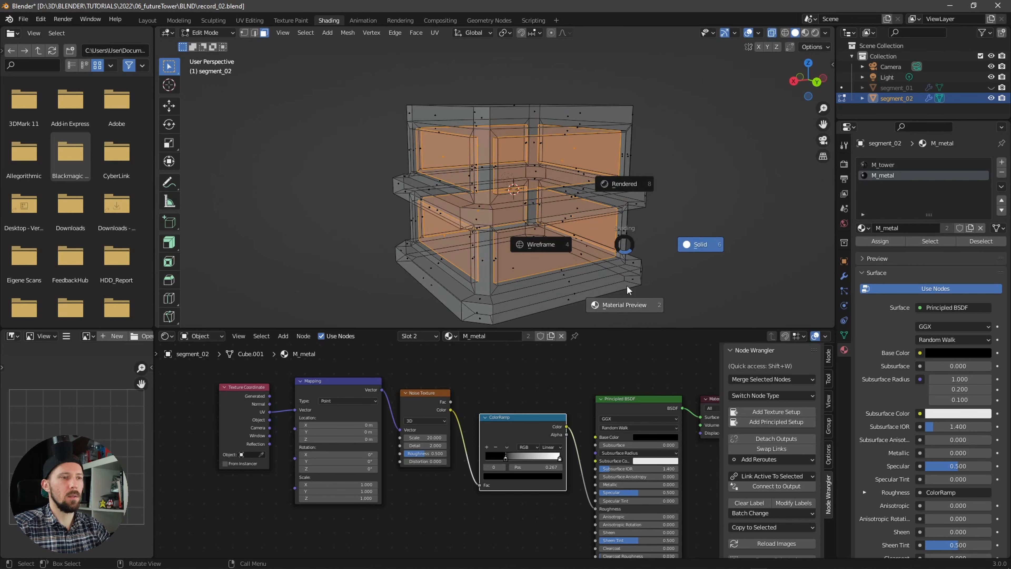
pyautogui.click(633, 305)
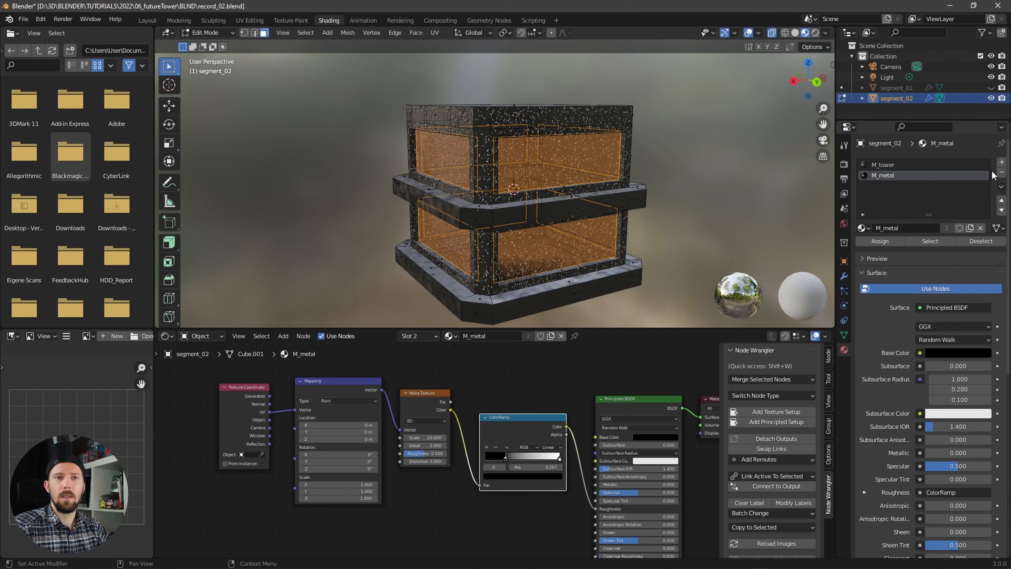
pyautogui.click(1002, 163)
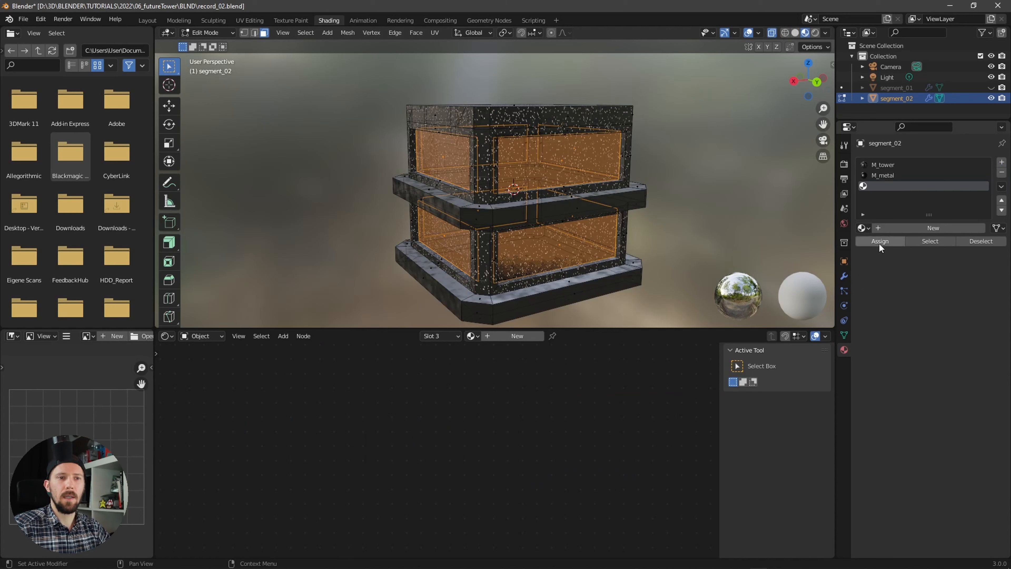
pyautogui.click(913, 228)
pyautogui.doubleClick(902, 227)
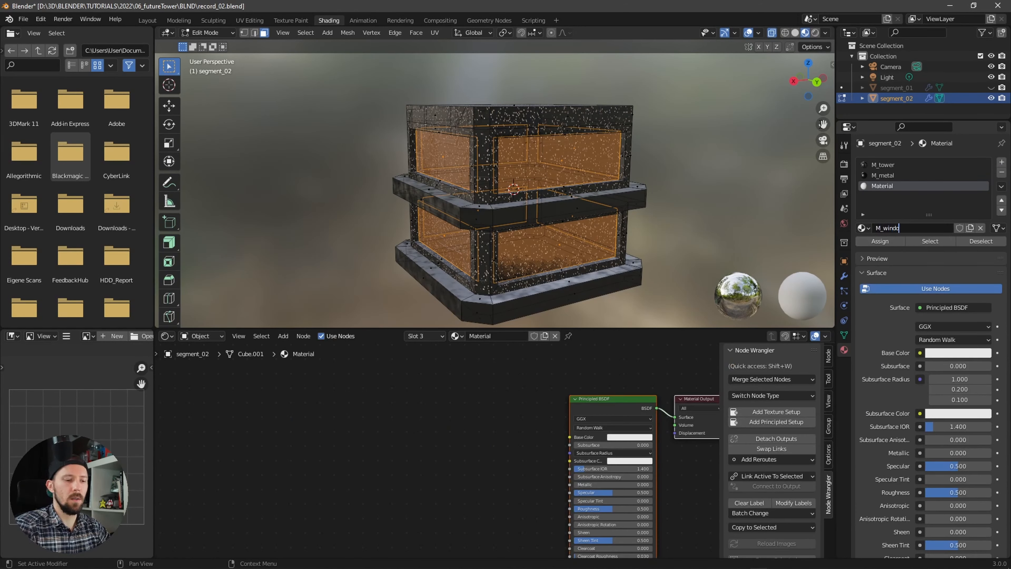
pyautogui.press('Return')
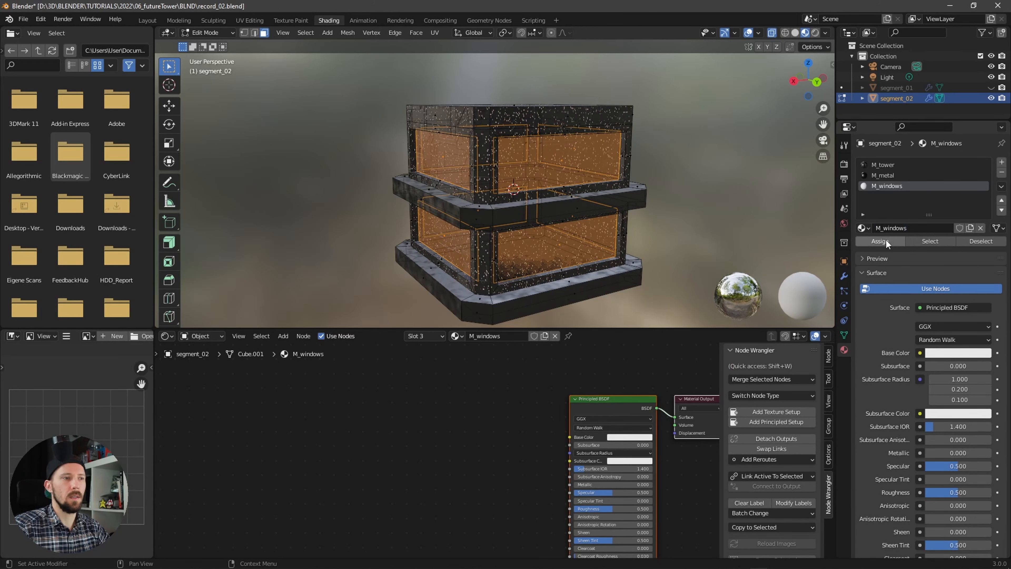
pyautogui.click(882, 241)
# - Set the Base Color of M_windows to black
pyautogui.moveTo(505, 459); pyautogui.dragTo(453, 419, button='middle')
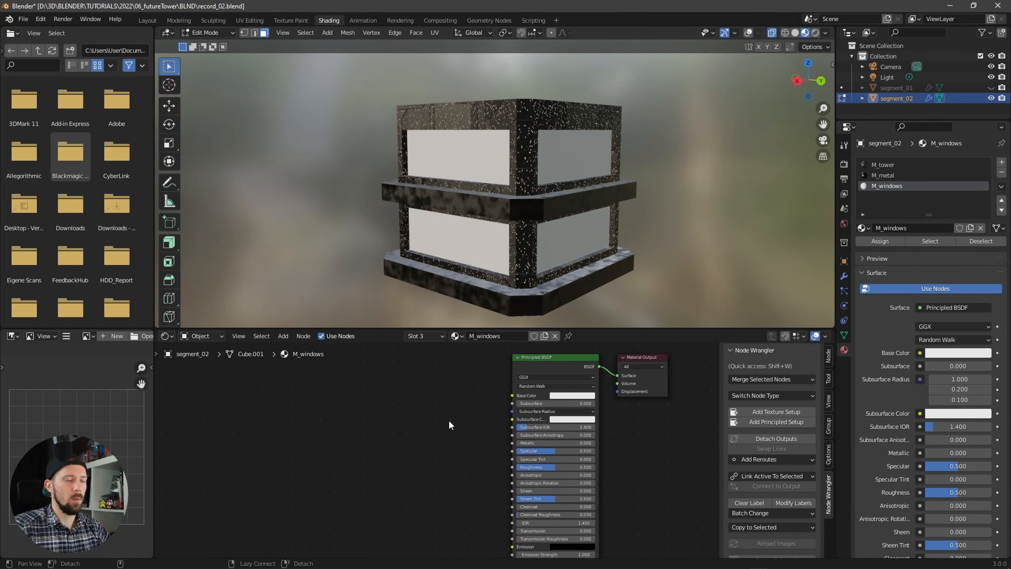
pyautogui.click(569, 395)
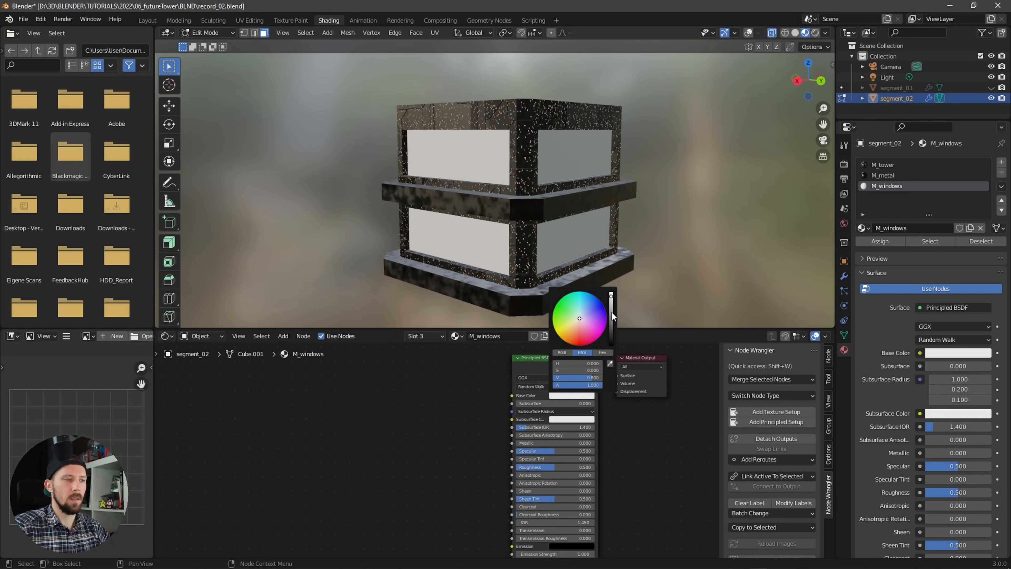
pyautogui.moveTo(612, 313); pyautogui.dragTo(612, 343)
# - Add a Brick Texture node with Texture Coordinate and Mapping nodes, and feed the Mapping node from the UV output
pyautogui.moveTo(365, 422); pyautogui.dragTo(460, 438, button='middle')
pyautogui.hotkey('shift', 'a')
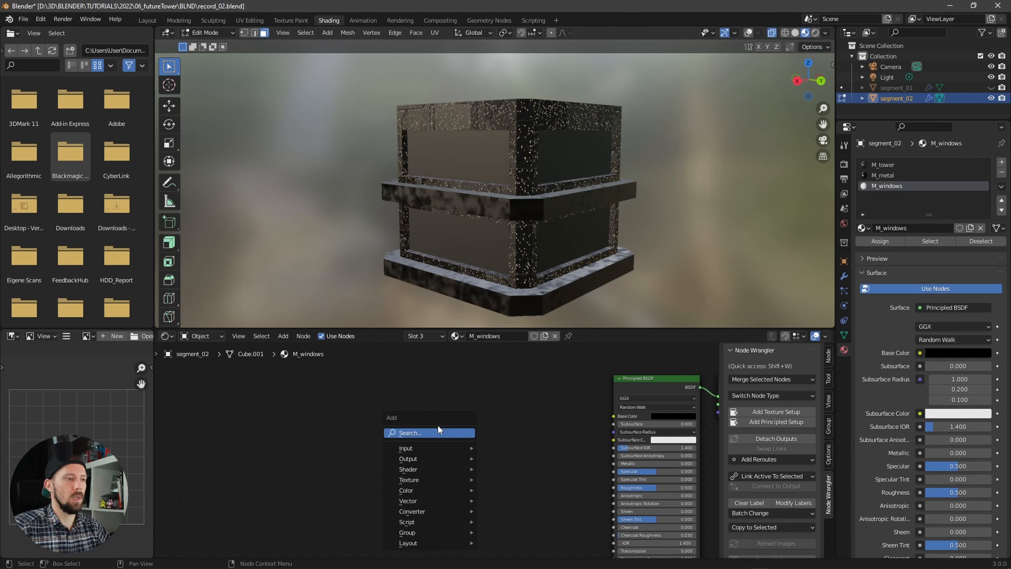
pyautogui.click(438, 432)
pyautogui.write('brick')
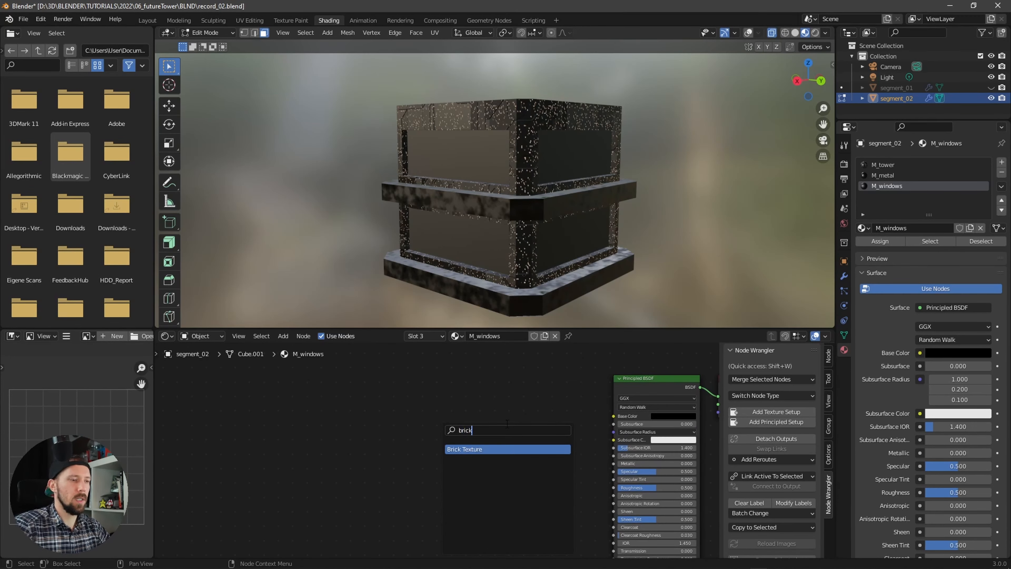
pyautogui.click(475, 449)
pyautogui.click(444, 403)
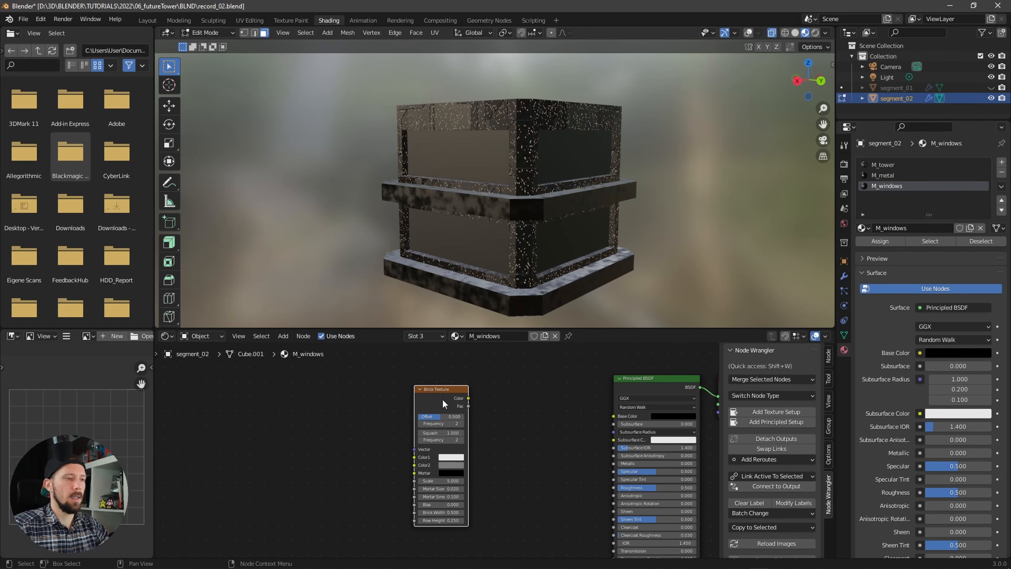
pyautogui.hotkey('ctrl', 't')
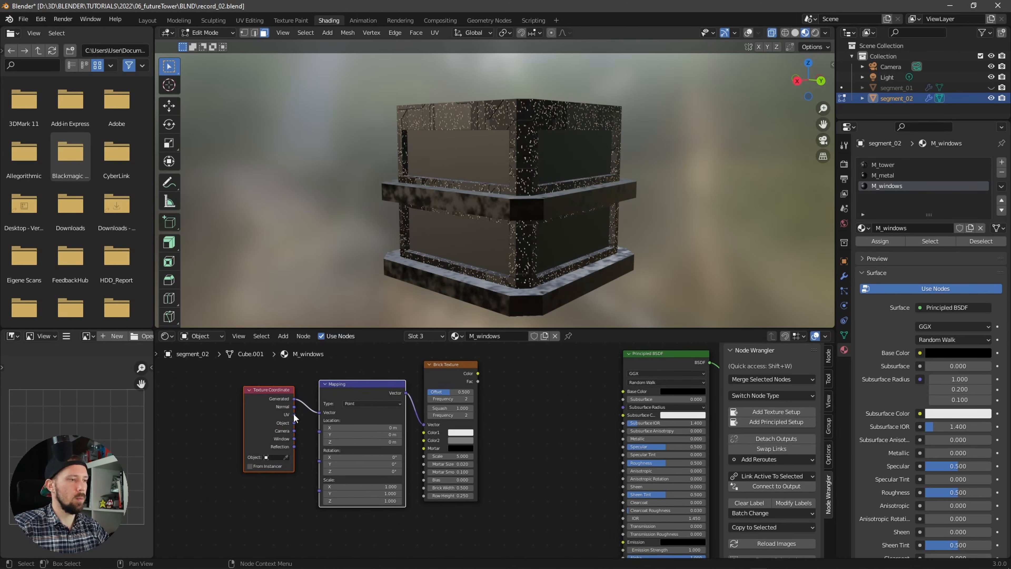
pyautogui.moveTo(293, 413); pyautogui.dragTo(322, 412)
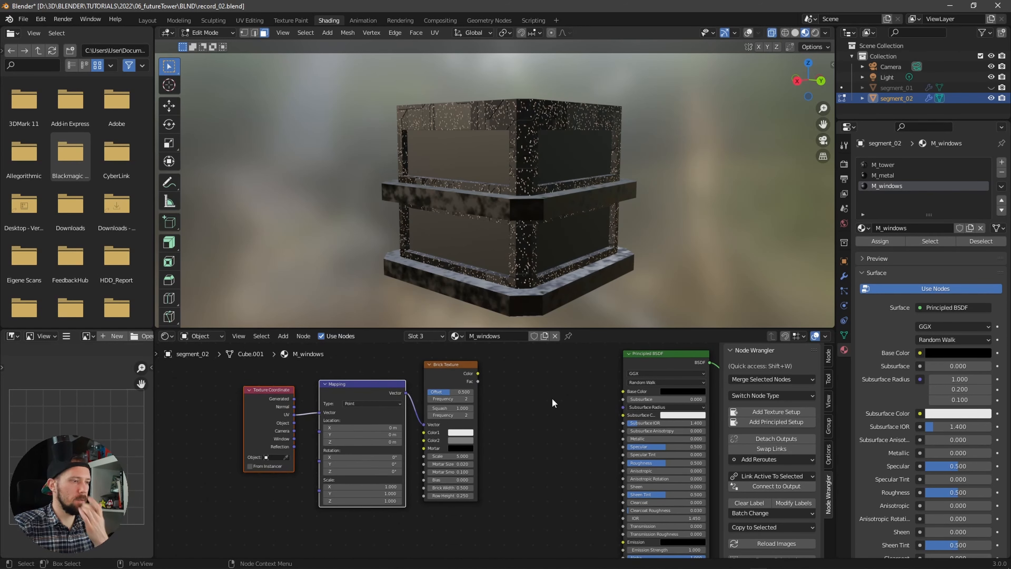
# - Add a Bump node with the Brick Texture Color as its Height and link its Normal to the Principled BSDF Normal
pyautogui.press('Home')
pyautogui.moveTo(426, 368); pyautogui.dragTo(482, 414)
pyautogui.hotkey('shift', 'a')
pyautogui.click(481, 419)
pyautogui.write('bump')
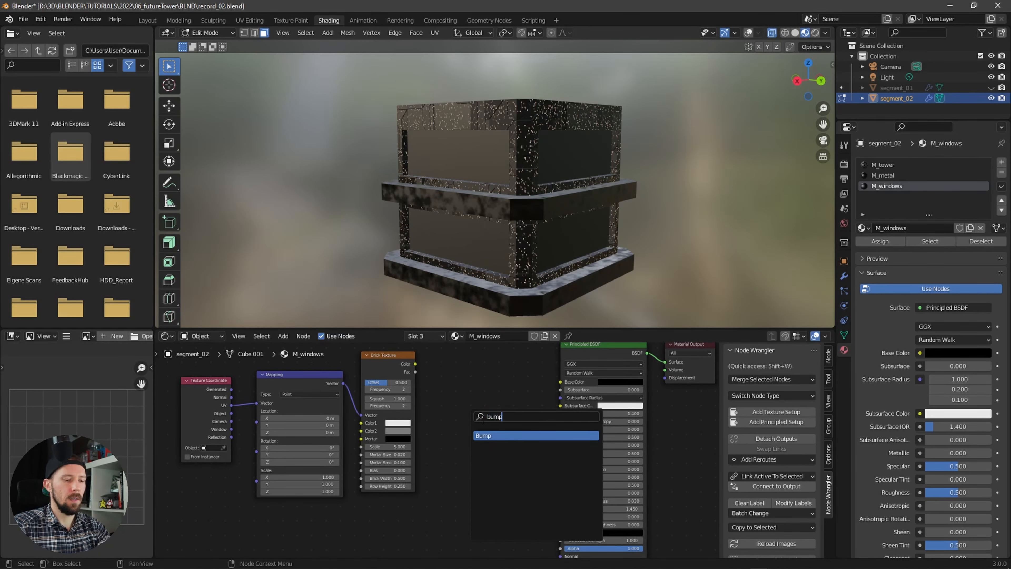
pyautogui.click(497, 435)
pyautogui.click(489, 451)
pyautogui.moveTo(415, 364); pyautogui.dragTo(462, 489)
pyautogui.moveTo(513, 453); pyautogui.dragTo(497, 403, button='middle')
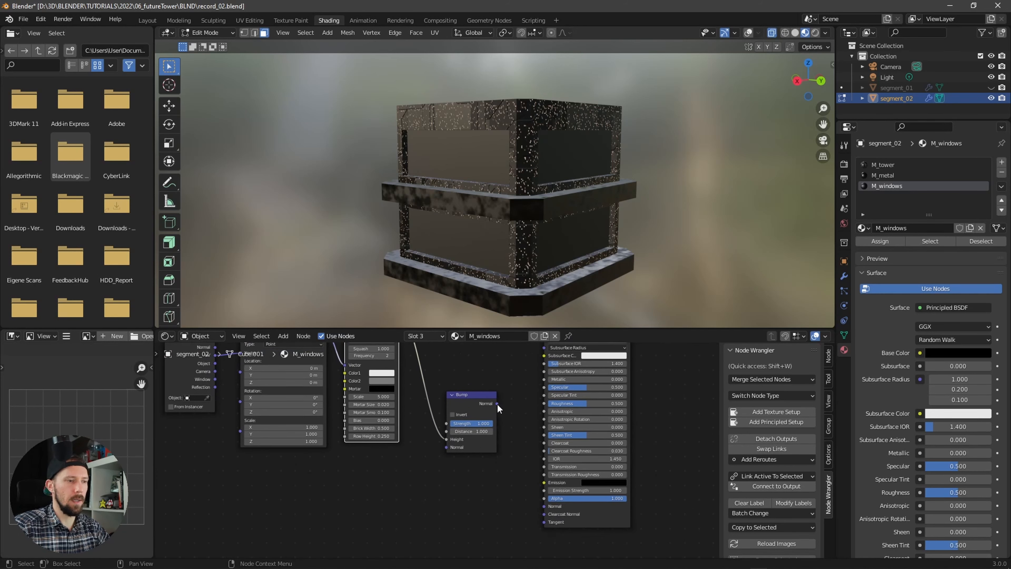
pyautogui.moveTo(497, 403); pyautogui.dragTo(540, 505)
pyautogui.moveTo(502, 359); pyautogui.dragTo(571, 413, button='middle')
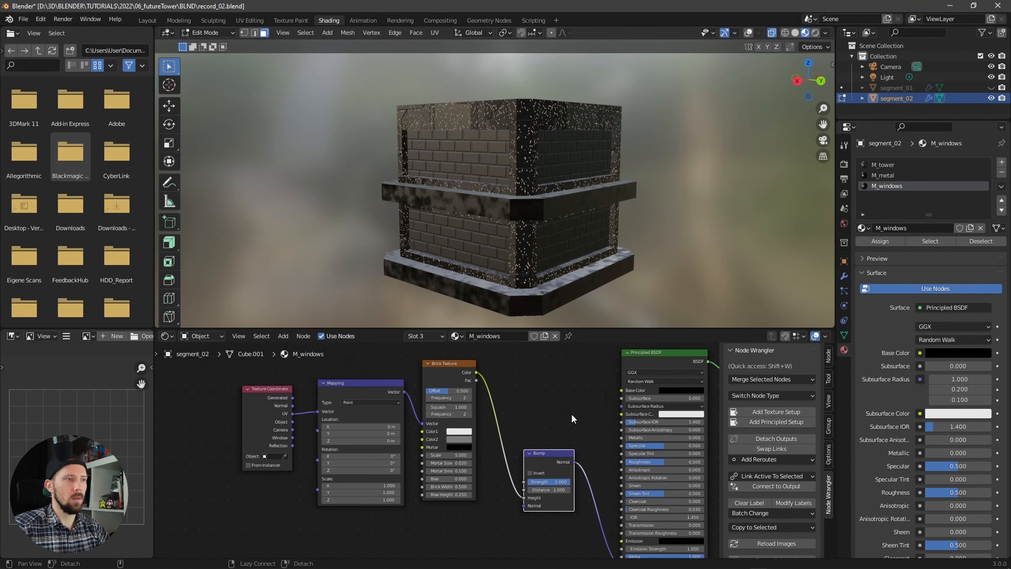
# - Set the Brick Texture's Offset to 1.000 and its Scale to -50
pyautogui.scroll(5, 475, 241)
pyautogui.moveTo(524, 255); pyautogui.dragTo(562, 209, button='middle')
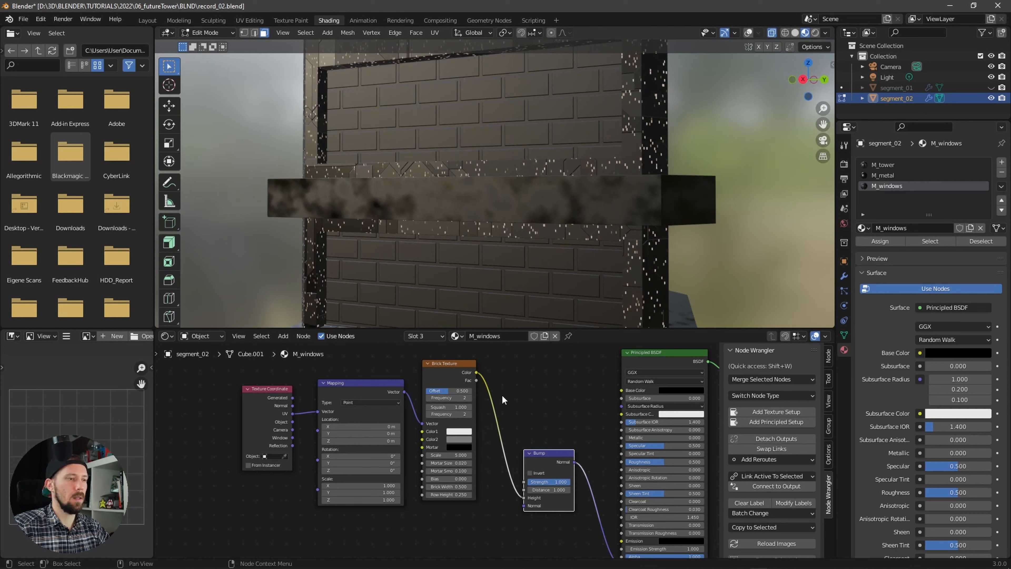
pyautogui.scroll(1, 501, 388)
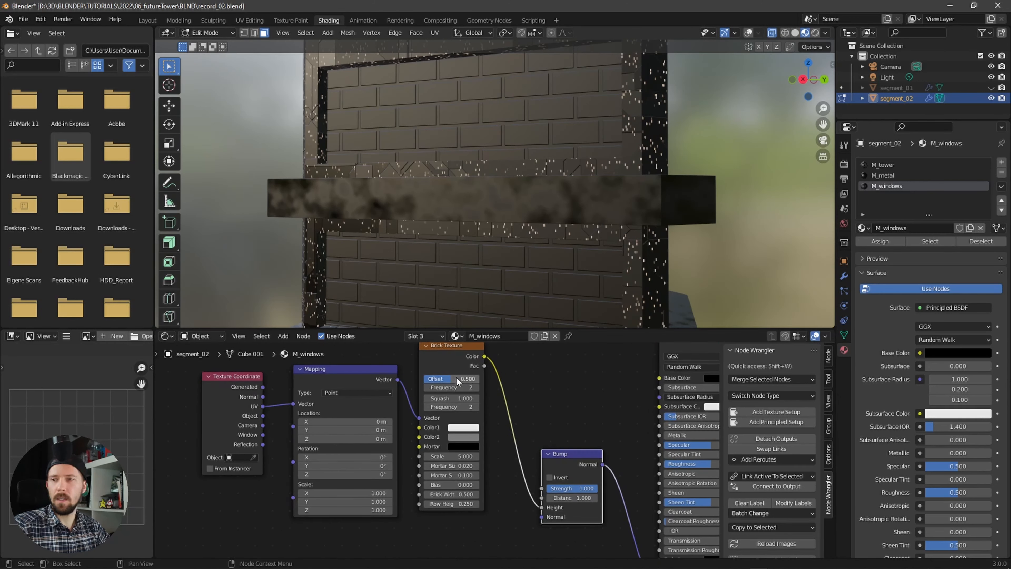
pyautogui.moveTo(455, 376); pyautogui.dragTo(634, 369)
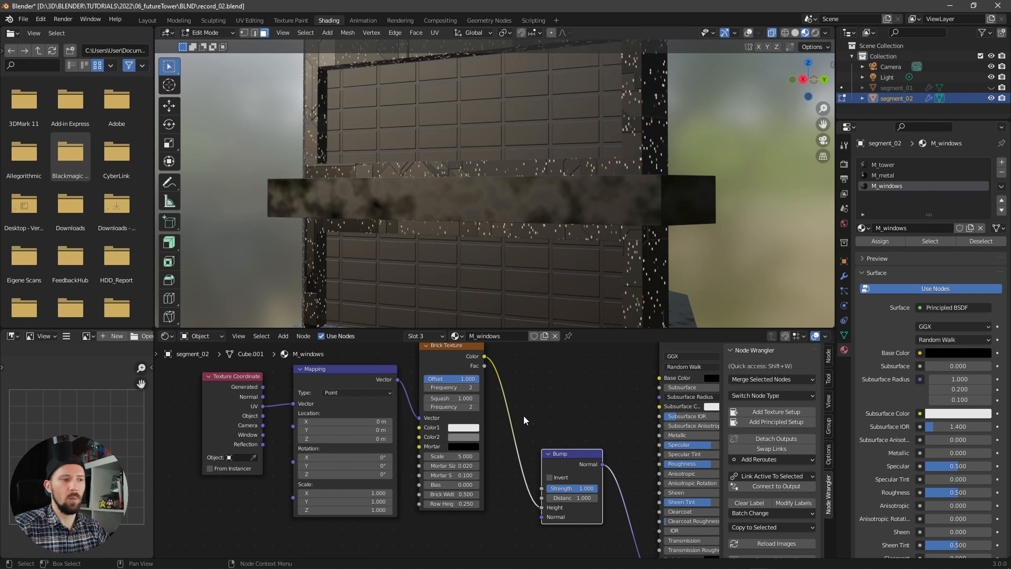
pyautogui.click(476, 455)
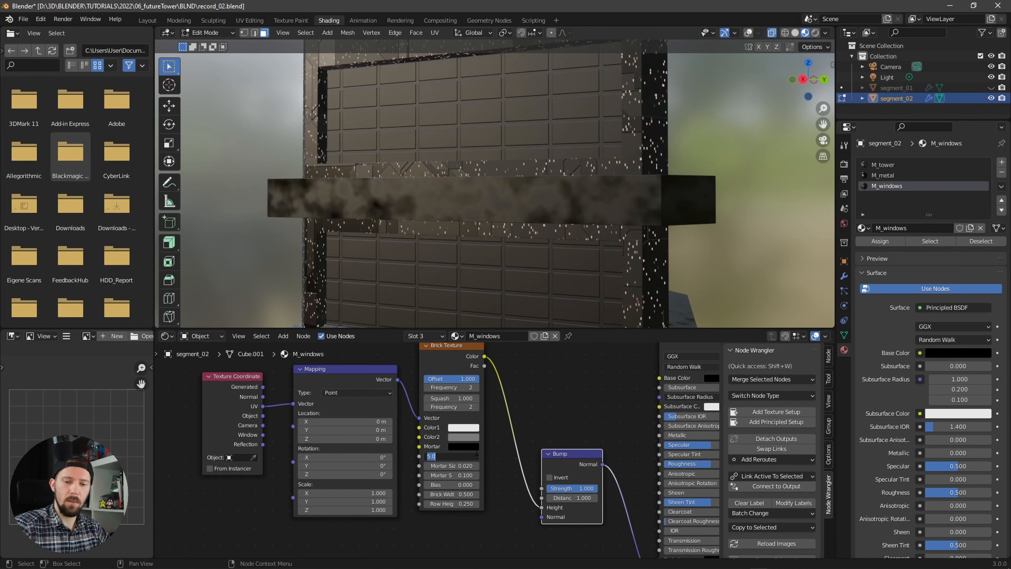
pyautogui.write('-50')
pyautogui.press('Return')
pyautogui.keyDown('shift'); pyautogui.scroll(-2, 463, 510); pyautogui.keyUp('shift')
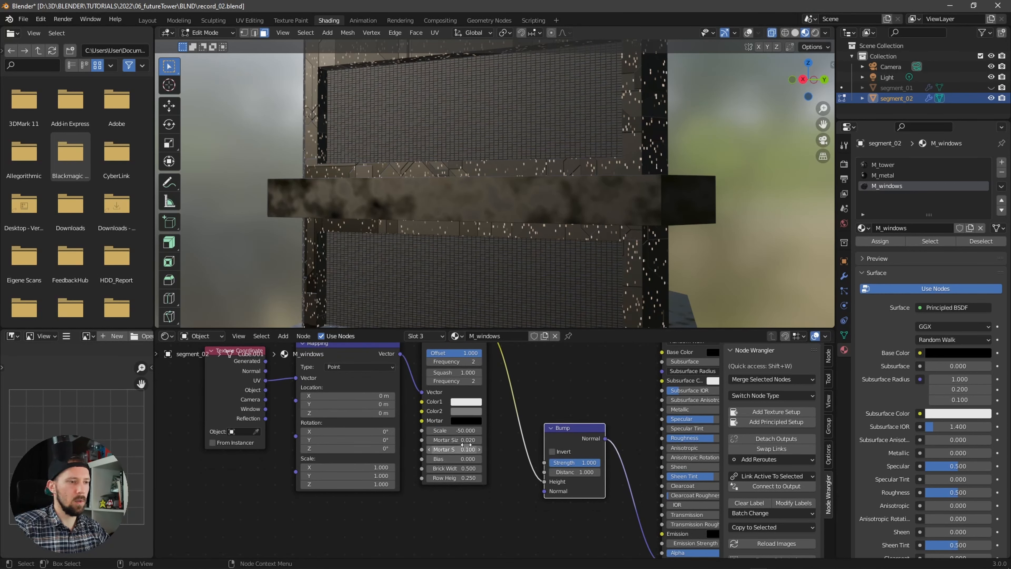
# - Set the Brick Texture's Mortar Size to 0.125, Brick Width to 3 and Row Height to 100
pyautogui.click(477, 439)
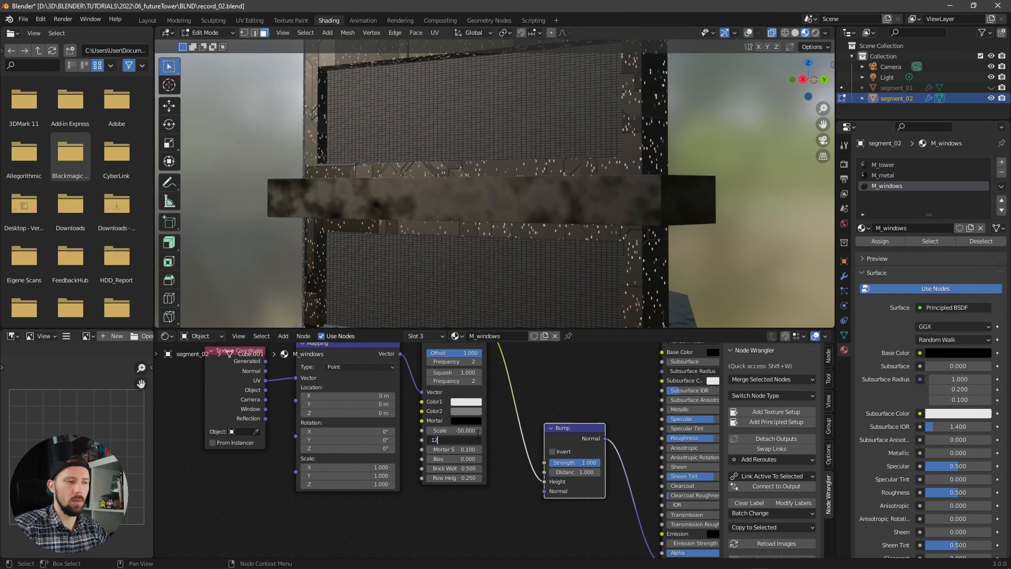
pyautogui.write('.125')
pyautogui.press('Return')
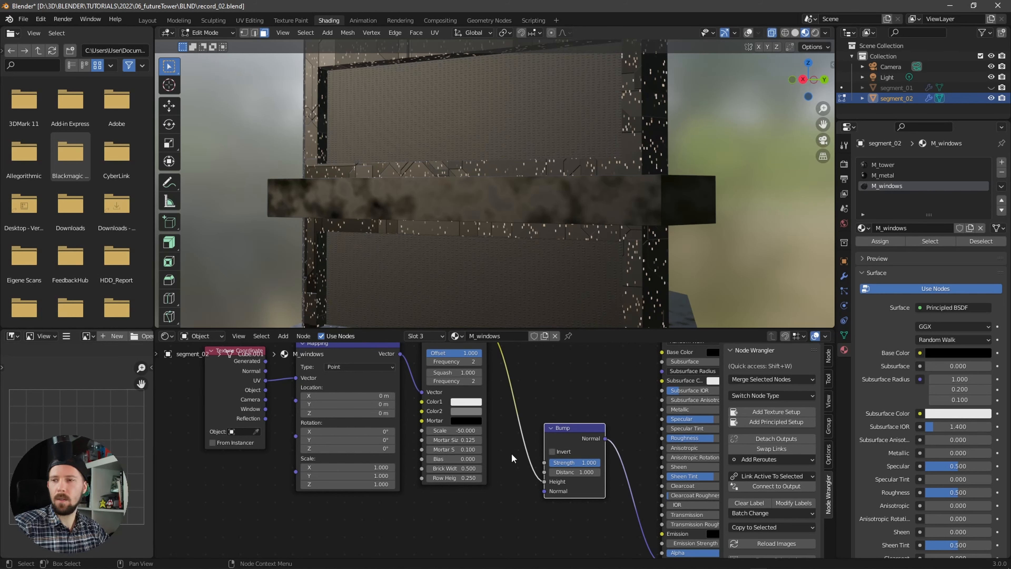
pyautogui.click(479, 468)
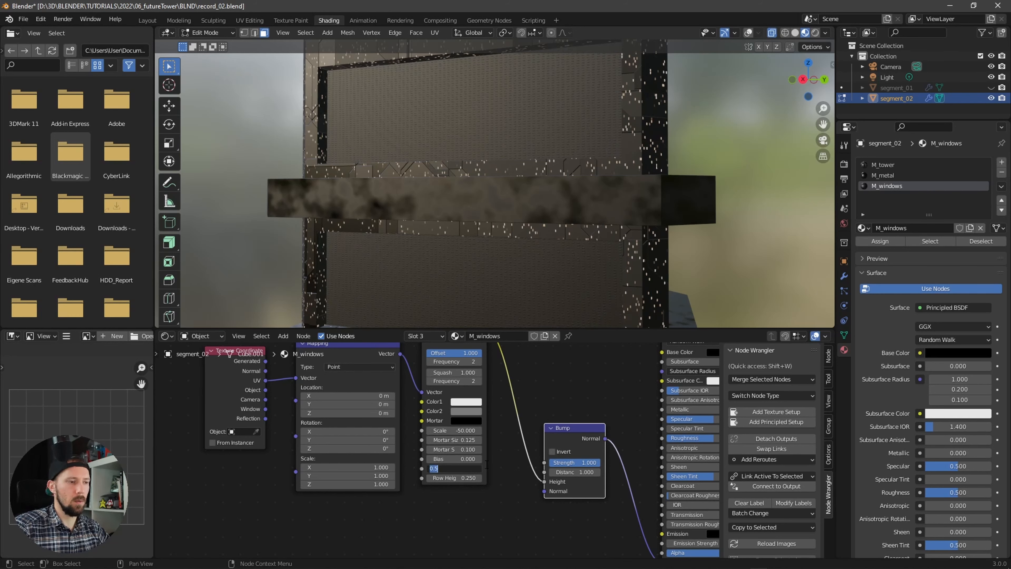
pyautogui.write('3')
pyautogui.press('Return')
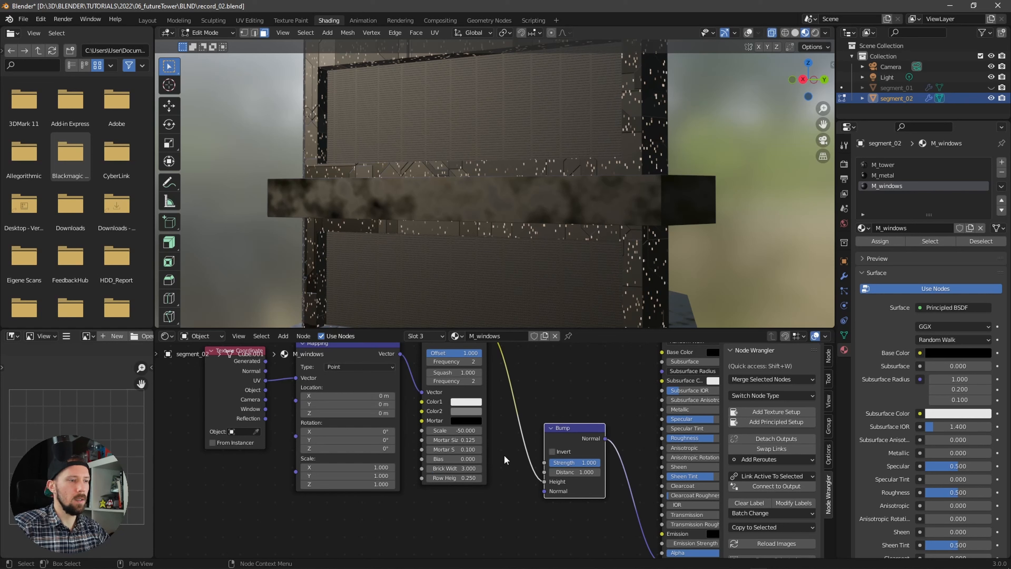
pyautogui.click(474, 477)
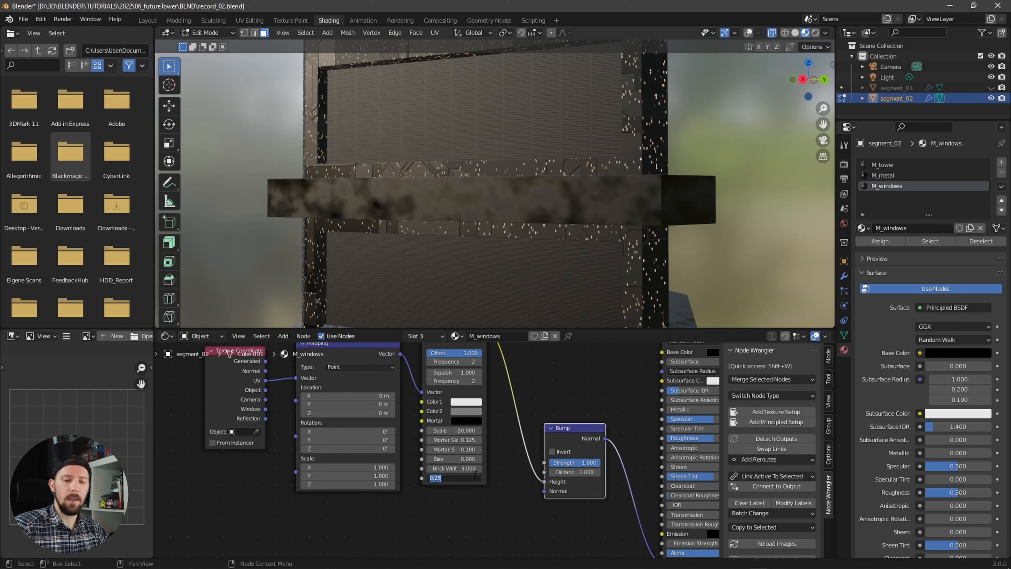
pyautogui.write('100')
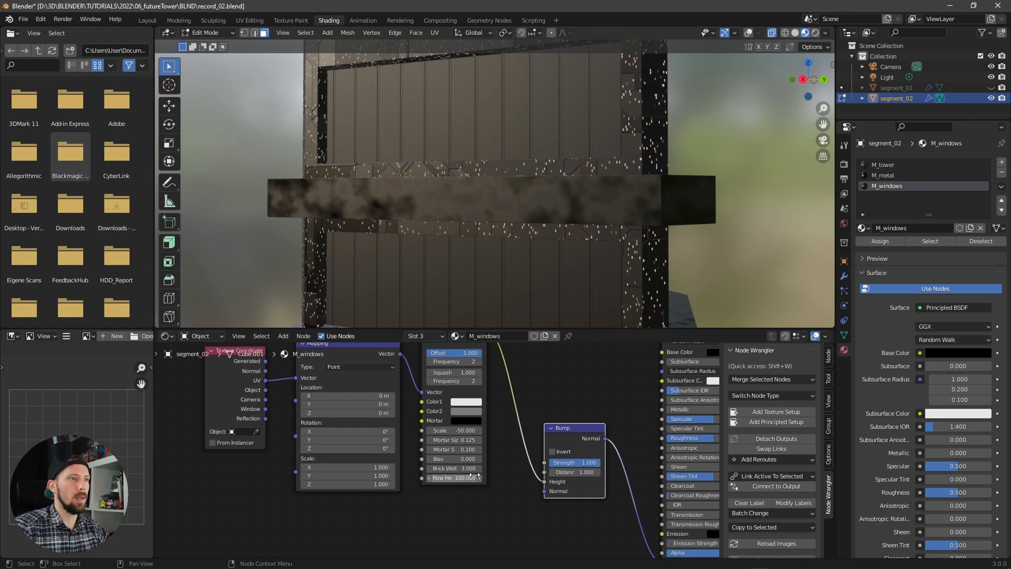
pyautogui.press('Return')
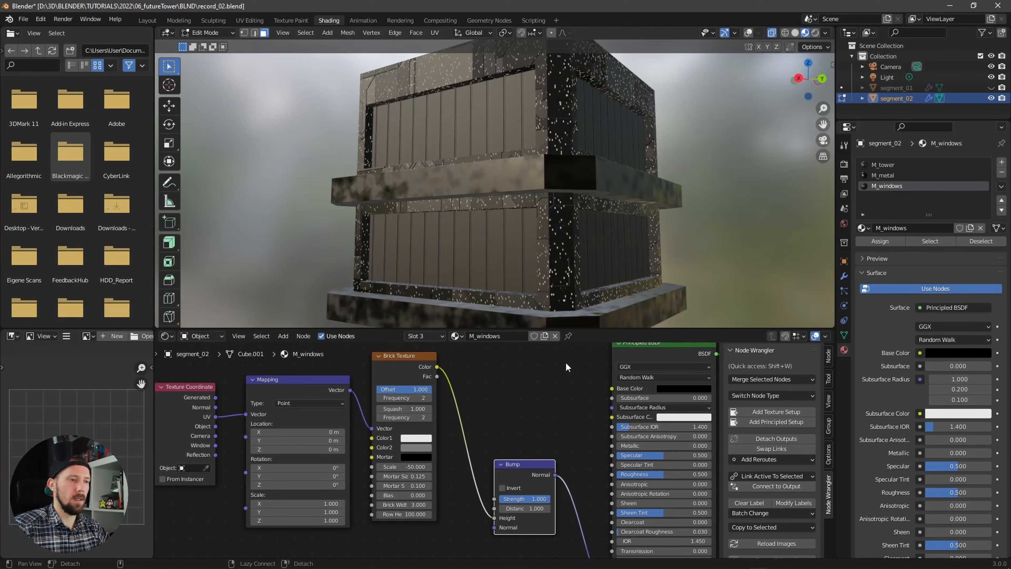
# - Link the Brick Texture Color output to the Roughness input of the Principled BSDF
pyautogui.moveTo(566, 363); pyautogui.dragTo(556, 373, button='middle')
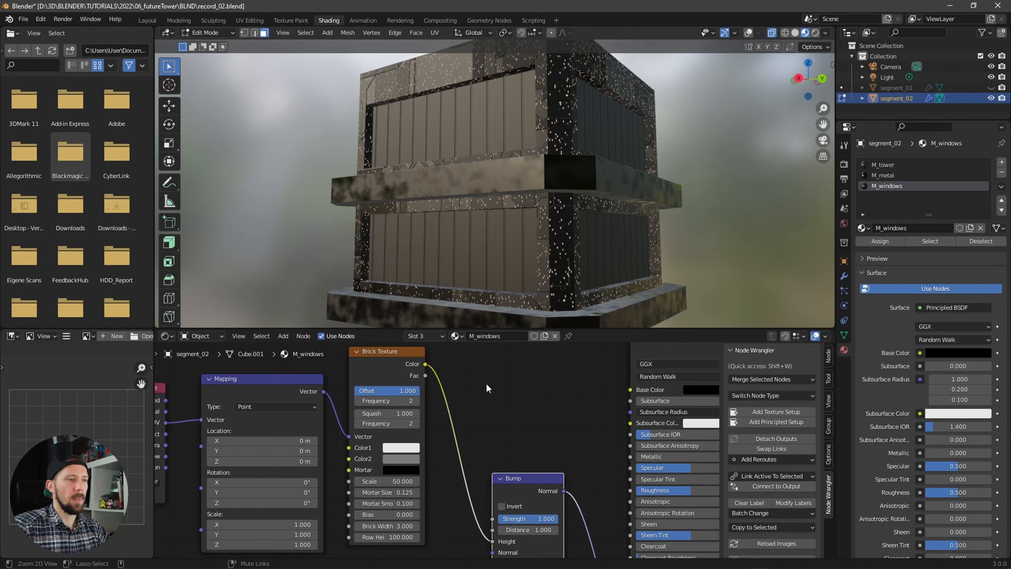
pyautogui.scroll(-3, 494, 387)
pyautogui.moveTo(403, 395); pyautogui.dragTo(464, 418)
pyautogui.moveTo(536, 468); pyautogui.dragTo(550, 486)
pyautogui.moveTo(565, 191); pyautogui.dragTo(637, 223, button='middle')
pyautogui.moveTo(499, 395); pyautogui.dragTo(496, 403, button='middle')
# - Insert a ColorRamp between the Brick Texture and Roughness and move its black stop to about 0.11
pyautogui.hotkey('shift', 'a')
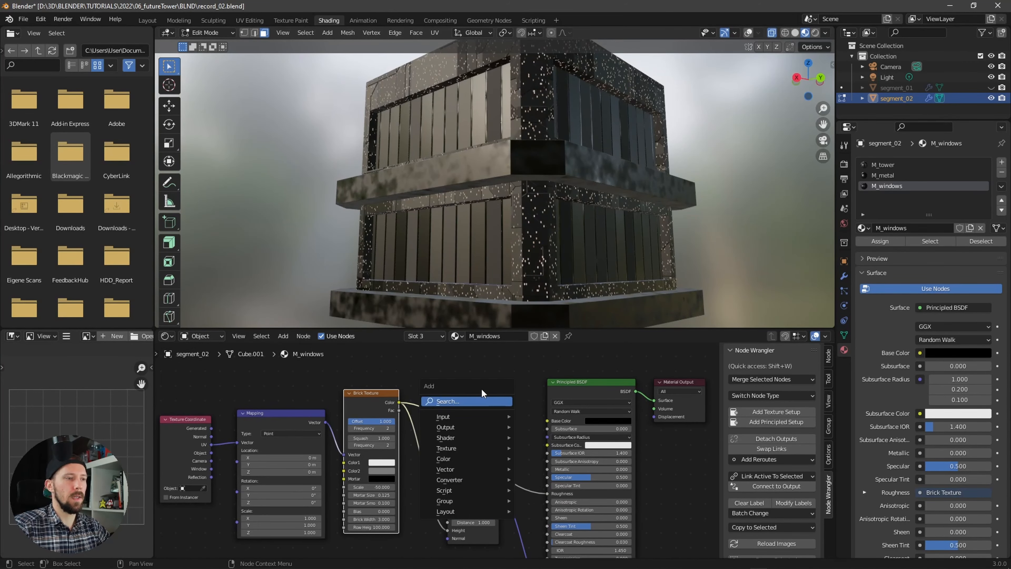
pyautogui.write('color ramp')
pyautogui.press('Return')
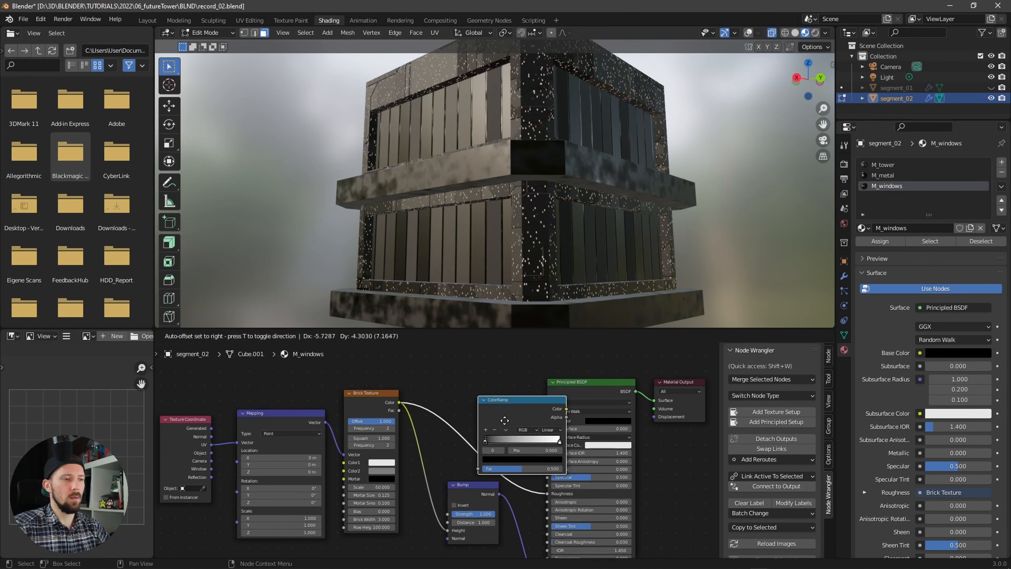
pyautogui.click(456, 410)
pyautogui.moveTo(436, 430)
pyautogui.mouseDown()
pyautogui.moveTo(455, 431)
pyautogui.moveTo(443, 431)
pyautogui.mouseUp()
pyautogui.moveTo(444, 432); pyautogui.dragTo(440, 432)
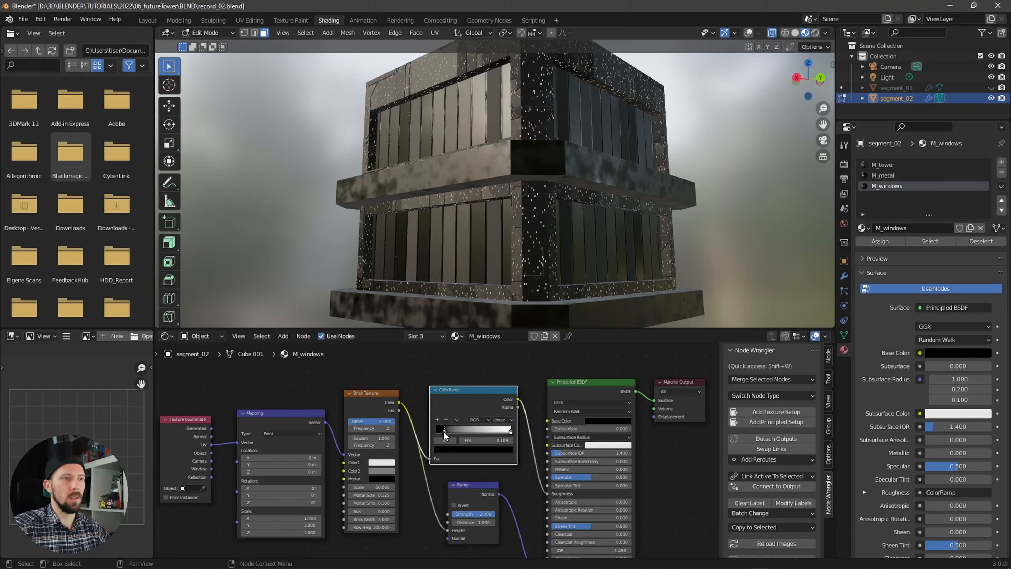
# - Hide both tower segments in the scene and add a plane mesh
pyautogui.moveTo(550, 247); pyautogui.dragTo(628, 262, button='middle')
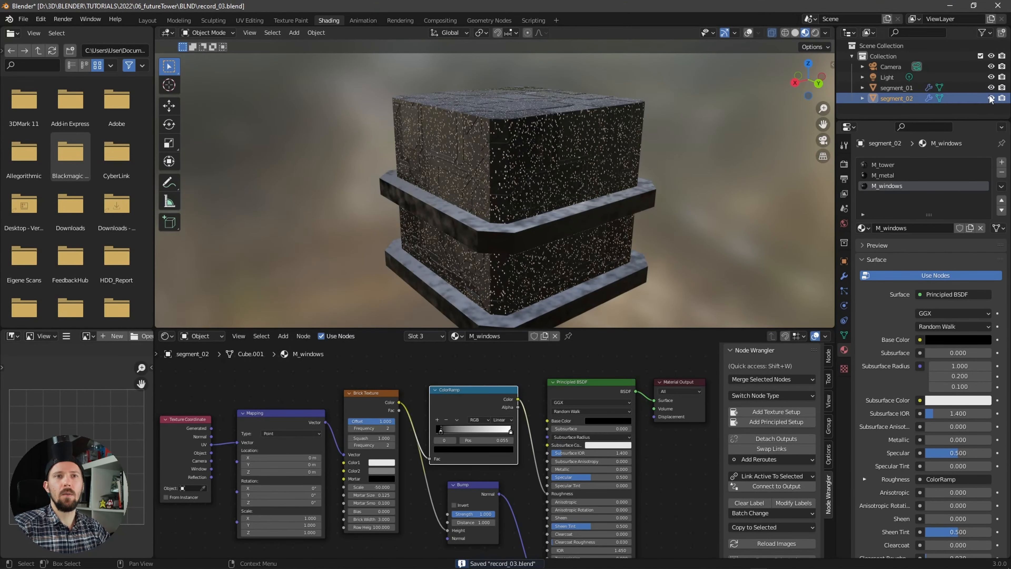
pyautogui.click(991, 98)
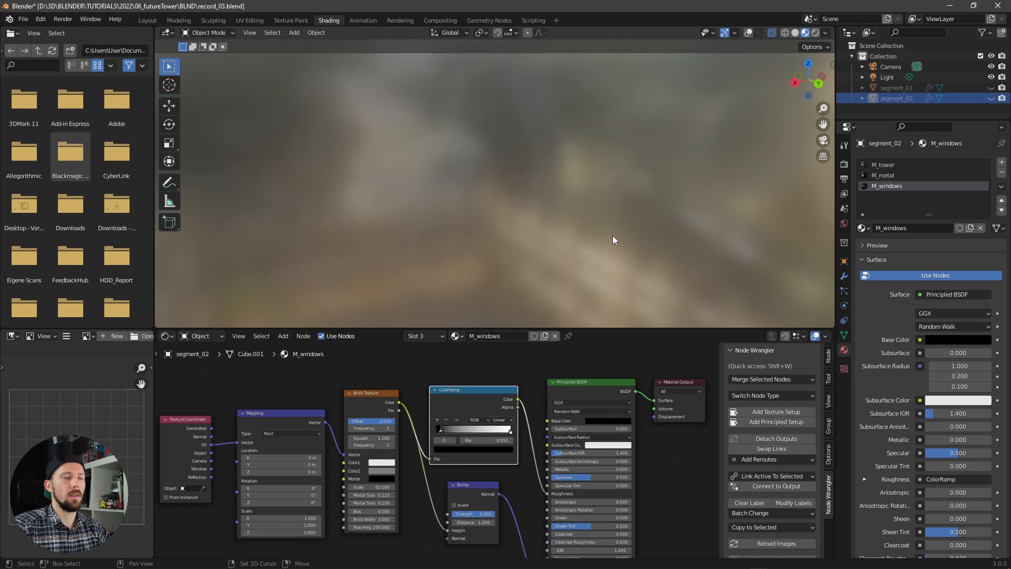
pyautogui.hotkey('shift', 'a')
pyautogui.moveTo(609, 235)
pyautogui.click(666, 236)
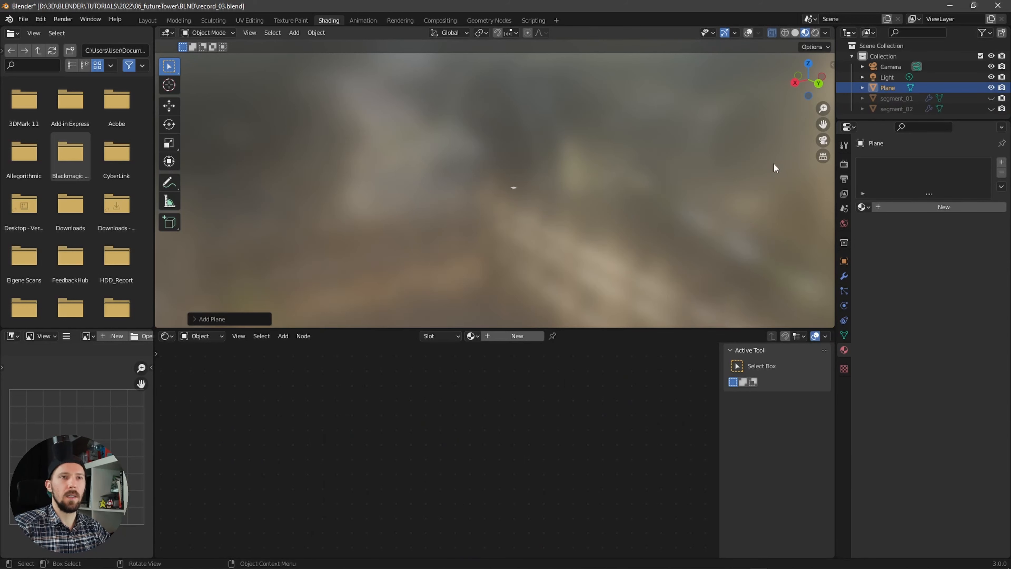
# - Rename the new plane object as GN_Tower_01
pyautogui.doubleClick(888, 87)
pyautogui.write('GN')
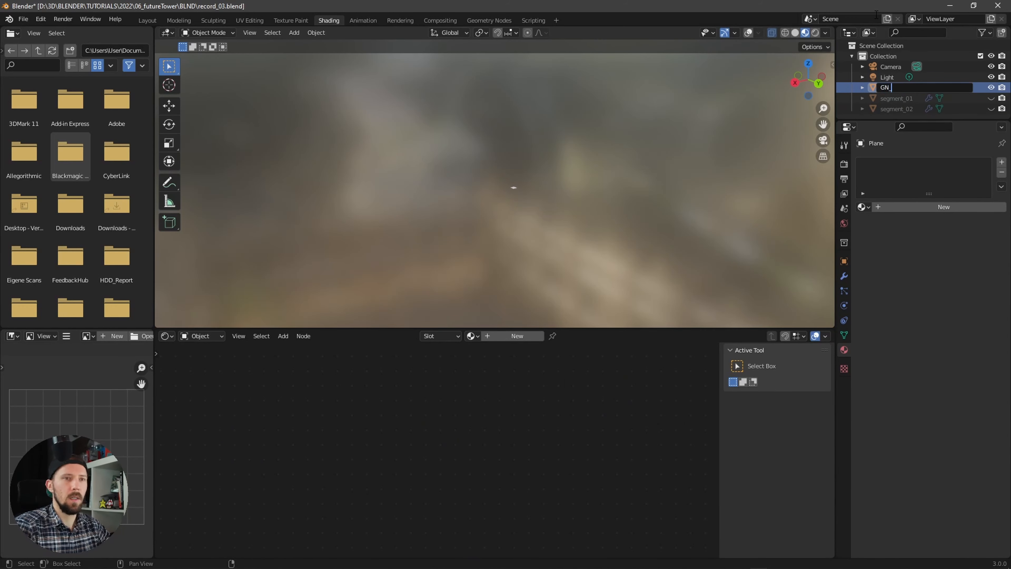
pyautogui.write('_Tower')
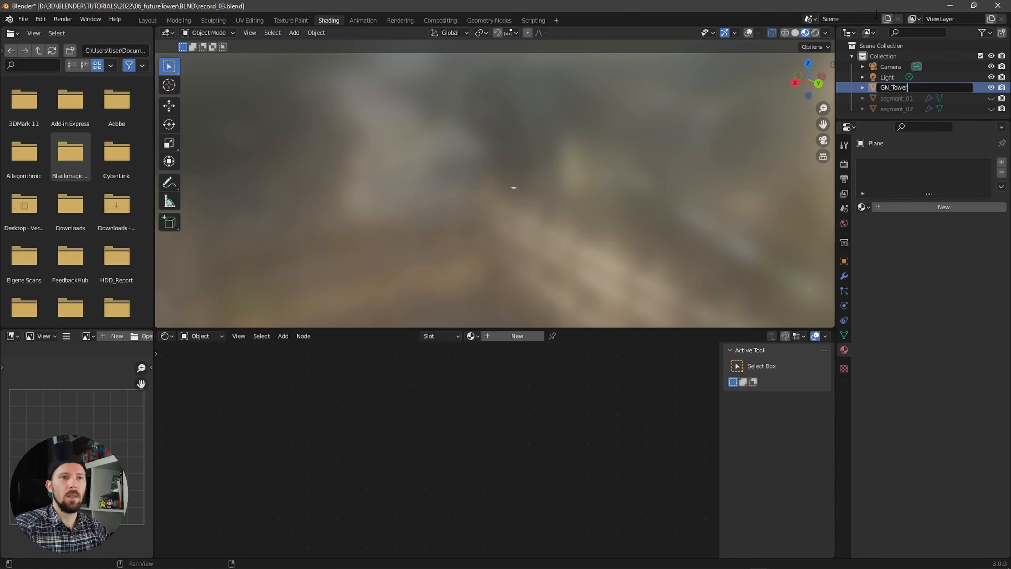
pyautogui.write('_01')
pyautogui.press('Return')
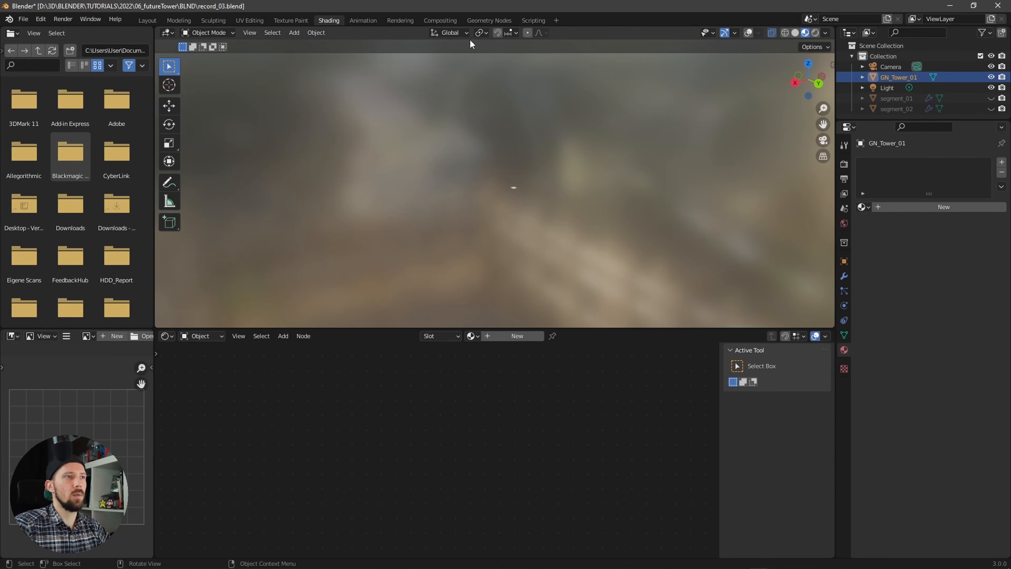
# - In the Geometry Nodes workspace, add a Geometry Nodes modifier to the plane and rename its node group GN_Tower_01
pyautogui.click(490, 20)
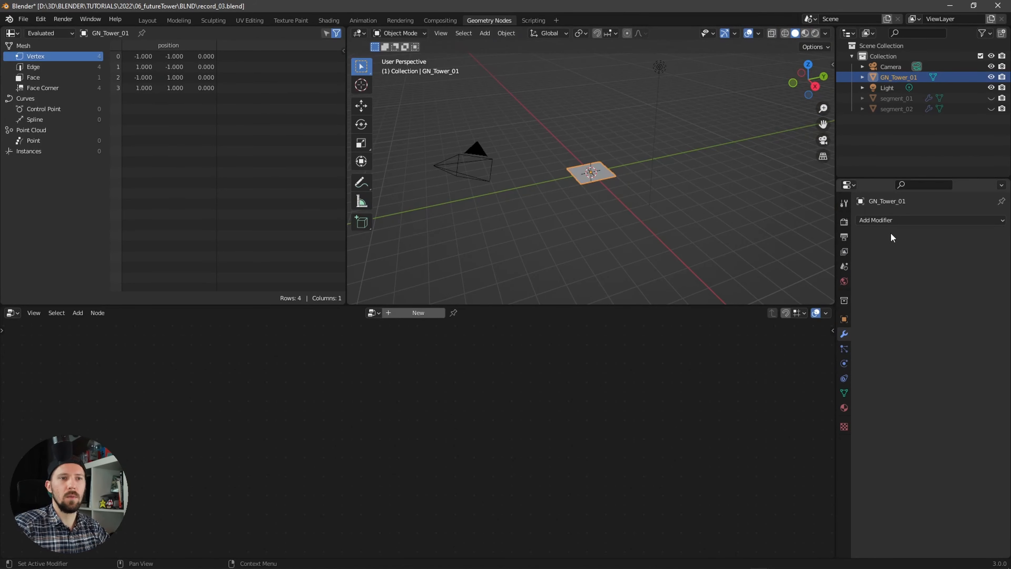
pyautogui.click(906, 221)
pyautogui.click(827, 323)
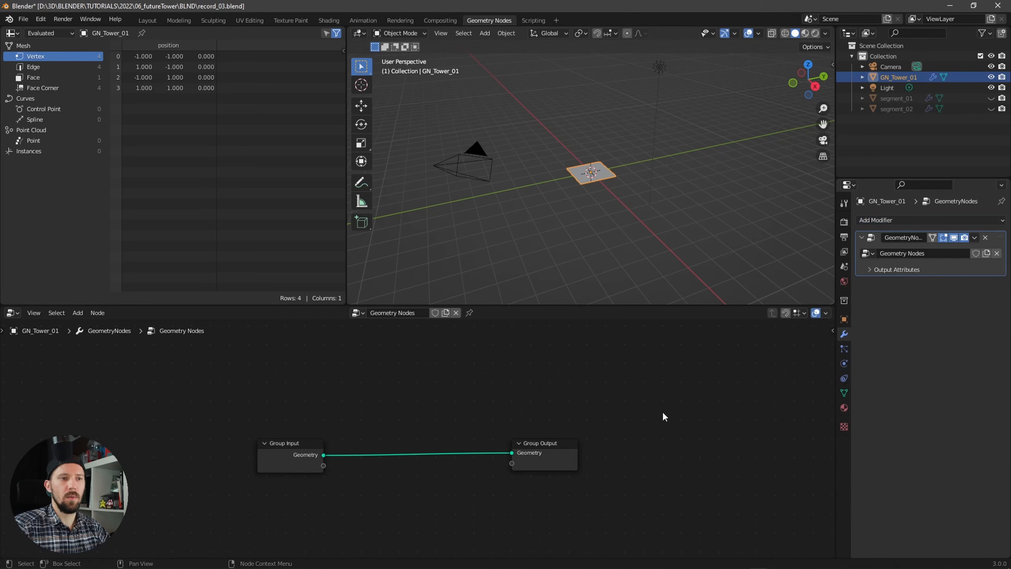
pyautogui.doubleClick(400, 313)
pyautogui.write('GM')
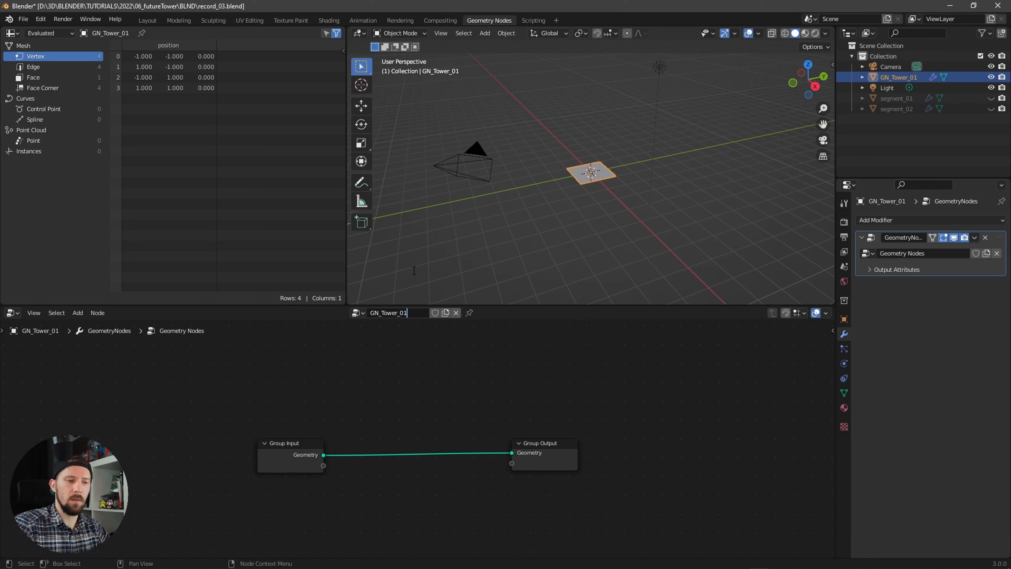
pyautogui.write('_Tower_01')
pyautogui.press('Return')
# - Break the Geometry link between Group Input and Group Output and bring up the list of nodes to add
pyautogui.keyDown('shift'); pyautogui.moveTo(368, 432); pyautogui.dragTo(359, 476, button='right'); pyautogui.keyUp('shift')
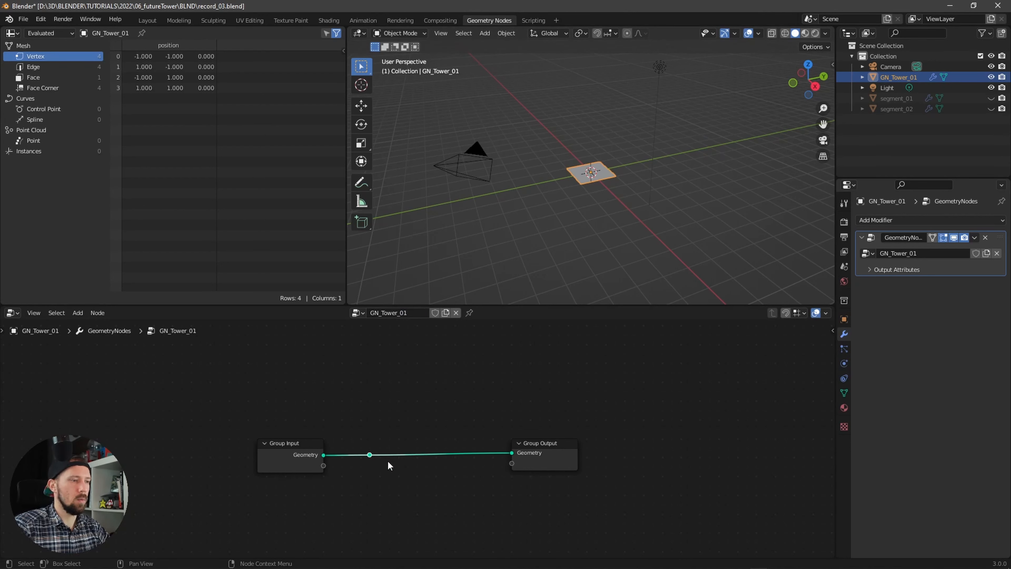
pyautogui.press('x')
pyautogui.hotkey('shift', 'a')
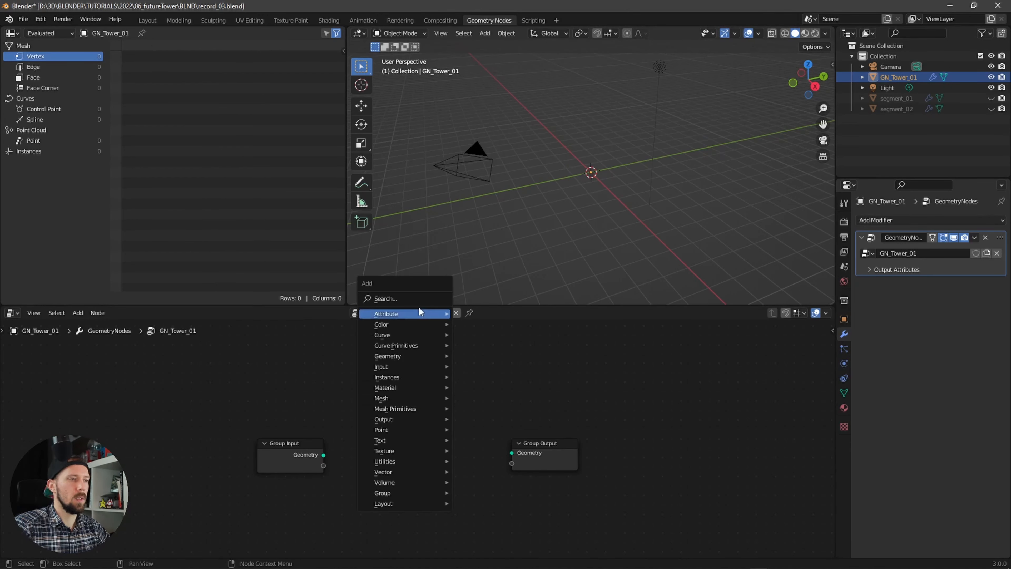
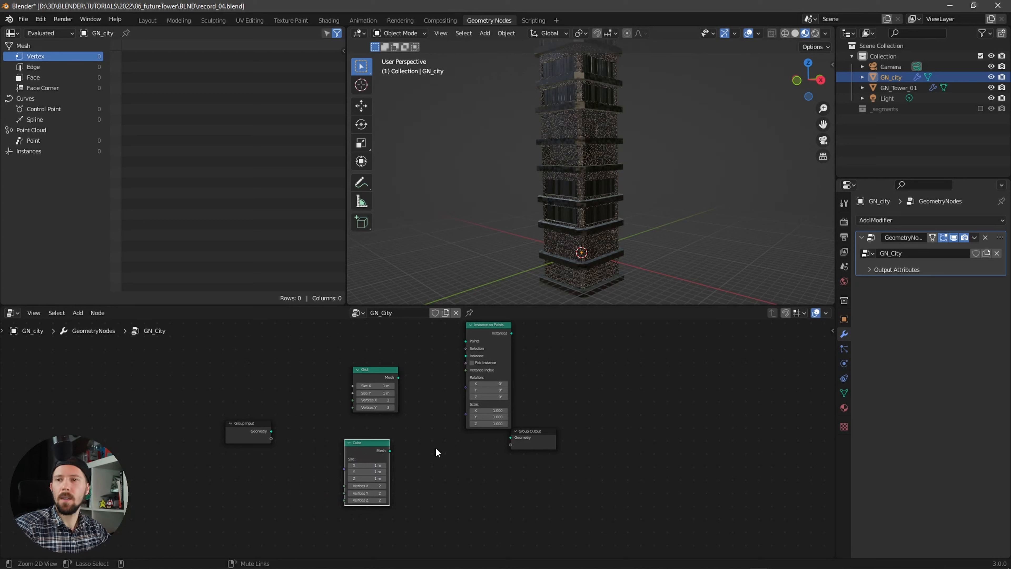
# - In the GN_City node tree, link the Grid mesh to Points and the Cube mesh to Instance on the Instance on Points node
pyautogui.keyDown('ctrl'); pyautogui.moveTo(435, 447); pyautogui.dragTo(490, 412, button='middle'); pyautogui.keyUp('ctrl')
pyautogui.moveTo(486, 328); pyautogui.dragTo(462, 381)
pyautogui.keyDown('ctrl'); pyautogui.moveTo(422, 436); pyautogui.dragTo(402, 365, button='middle'); pyautogui.keyUp('ctrl')
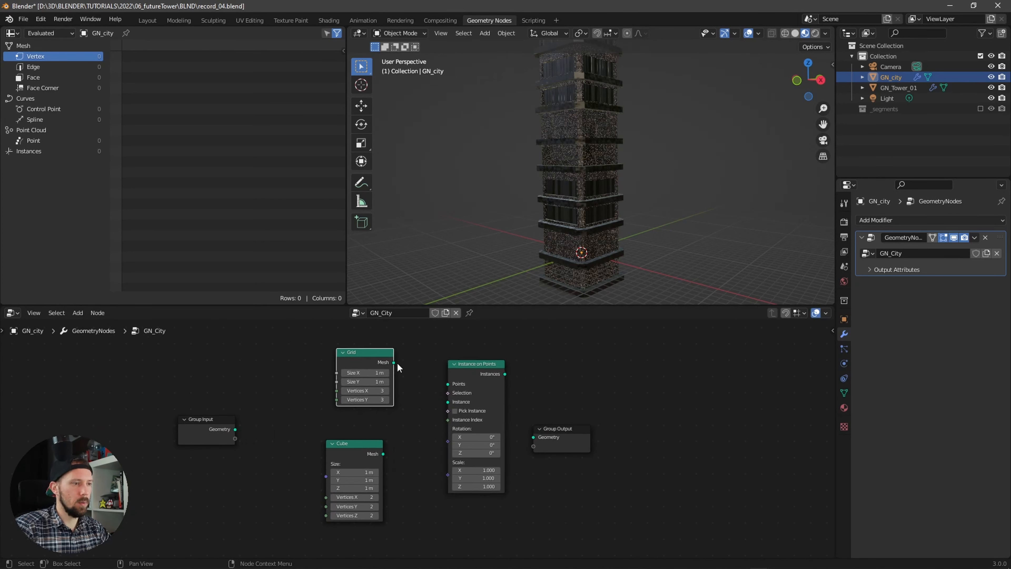
pyautogui.moveTo(395, 362); pyautogui.dragTo(448, 384)
pyautogui.moveTo(383, 454); pyautogui.dragTo(447, 402)
pyautogui.click(407, 397)
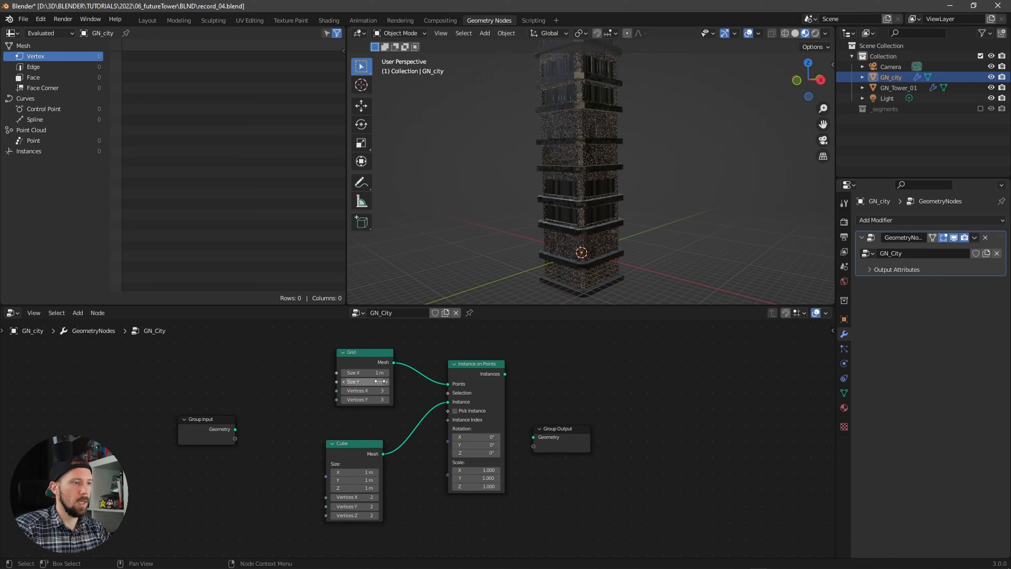
# - Set the Grid node's Size X and Y to 500 m and its Vertices X and Y to 60
pyautogui.click(373, 373)
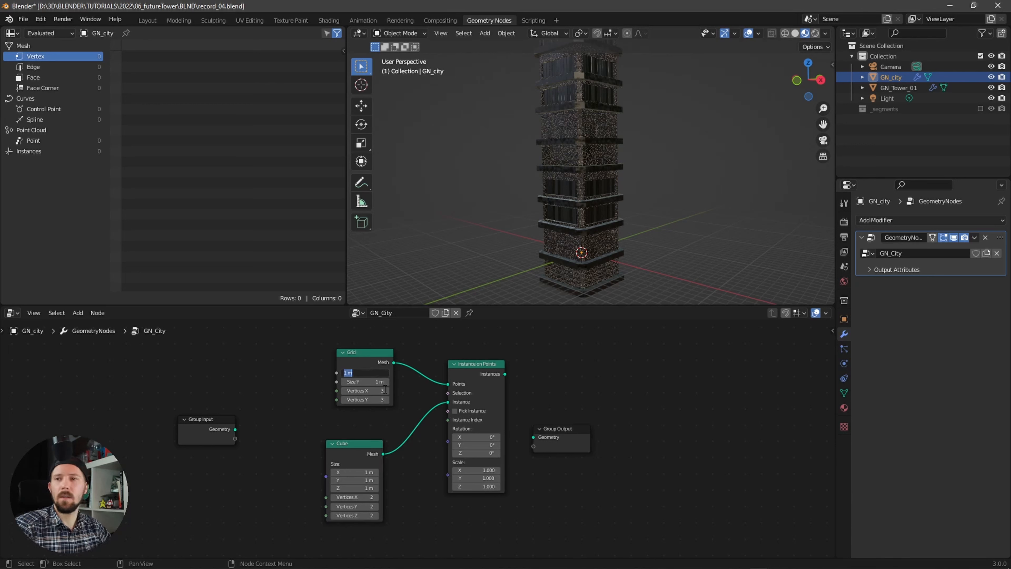
pyautogui.write('500')
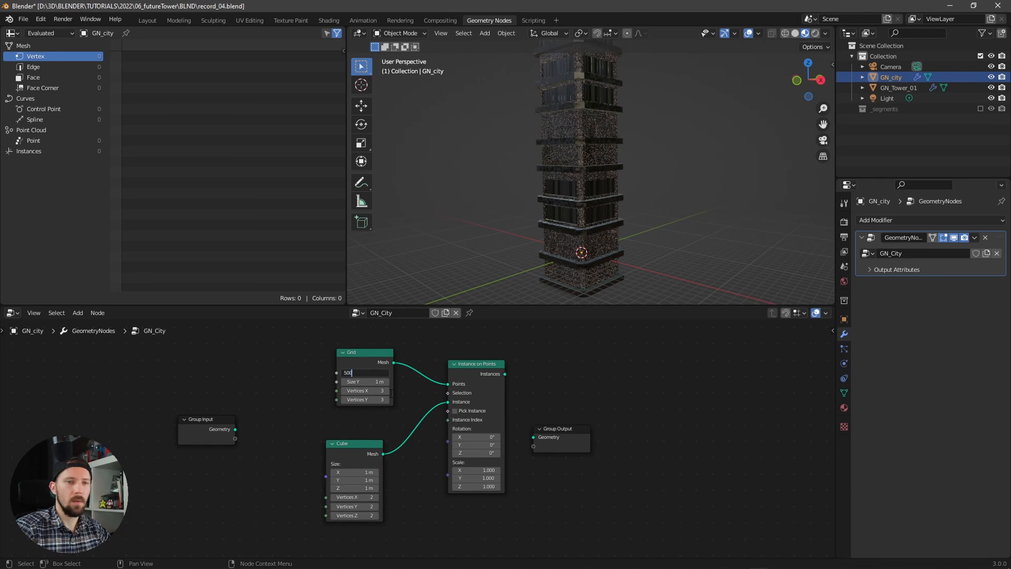
pyautogui.press('Tab')
pyautogui.write('500')
pyautogui.press('Tab')
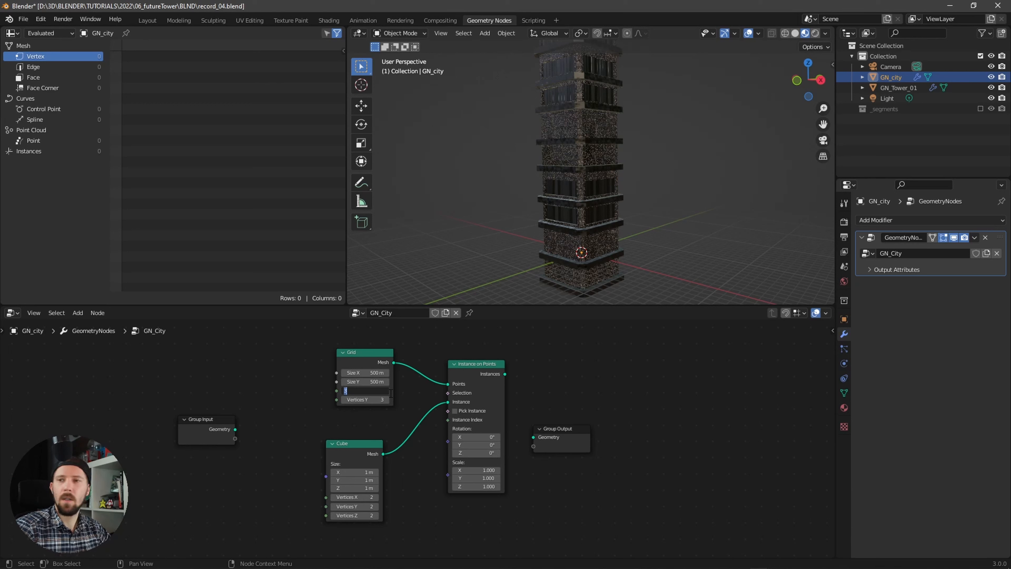
pyautogui.write('60')
pyautogui.press('Tab')
pyautogui.write('60')
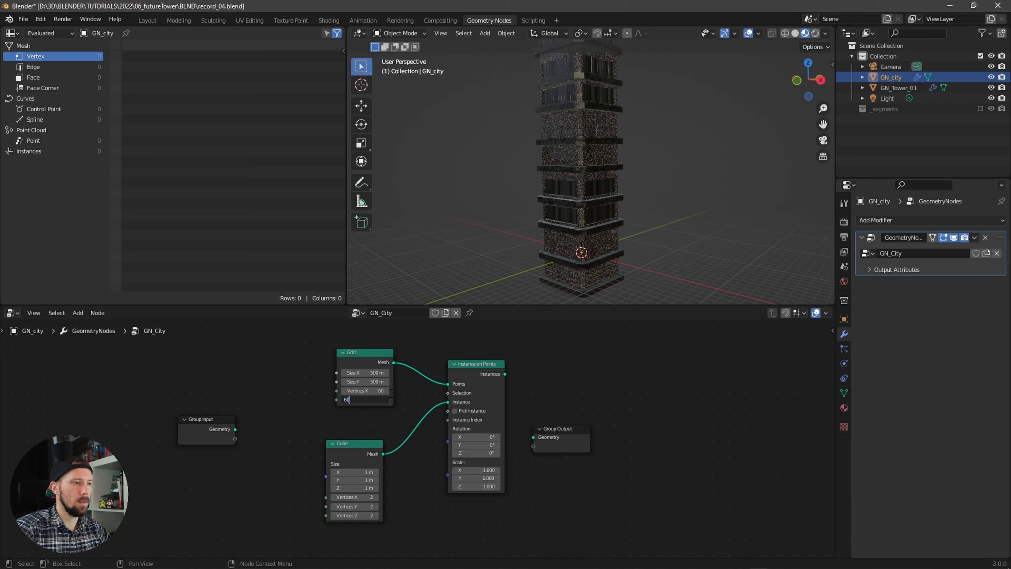
pyautogui.press('Return')
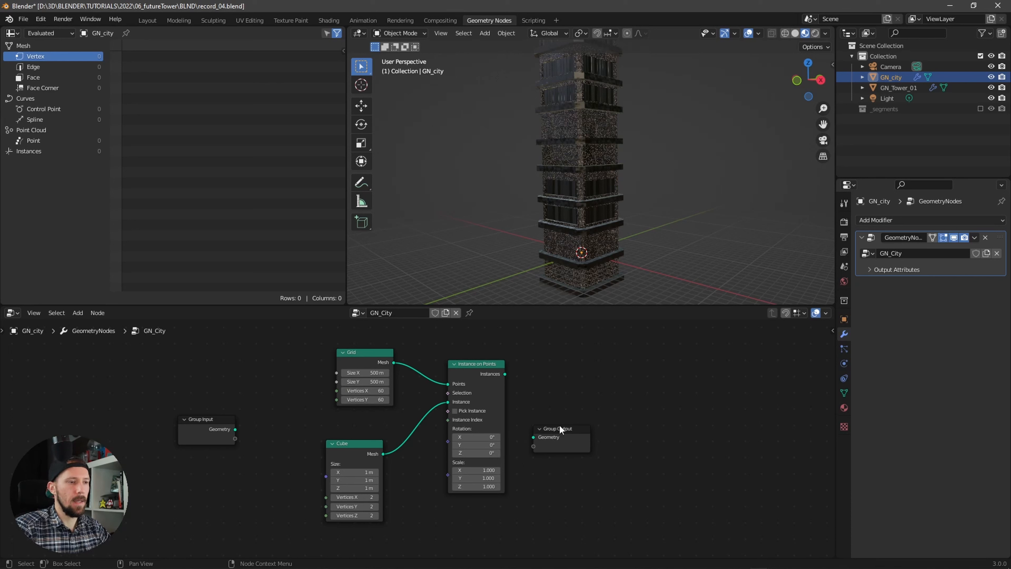
# - Make room before the Group Output node and link the Instances output of Instance on Points to its Geometry input
pyautogui.moveTo(559, 427); pyautogui.dragTo(626, 409)
pyautogui.moveTo(505, 374); pyautogui.dragTo(601, 418)
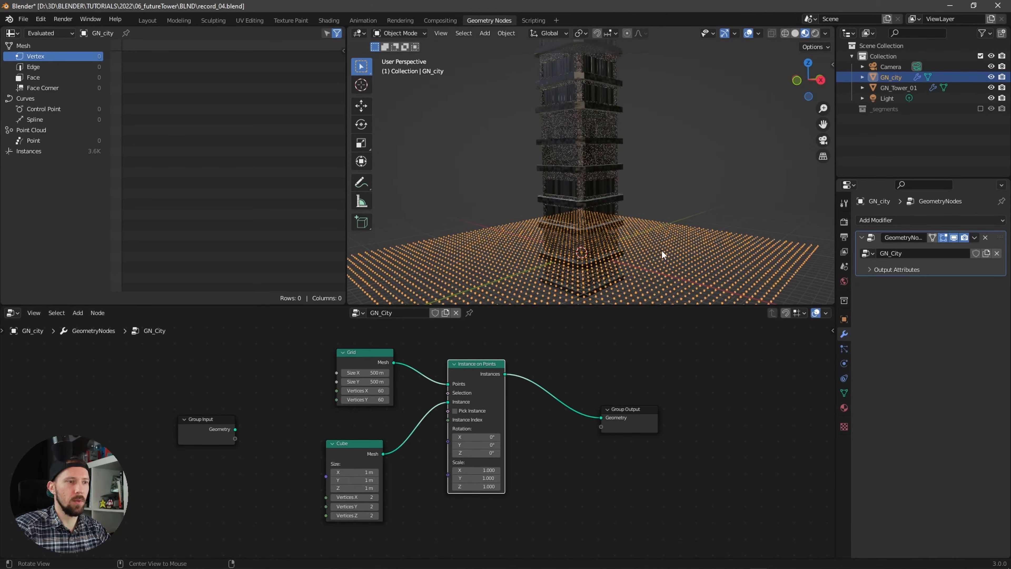
pyautogui.moveTo(663, 250); pyautogui.dragTo(585, 251, button='middle')
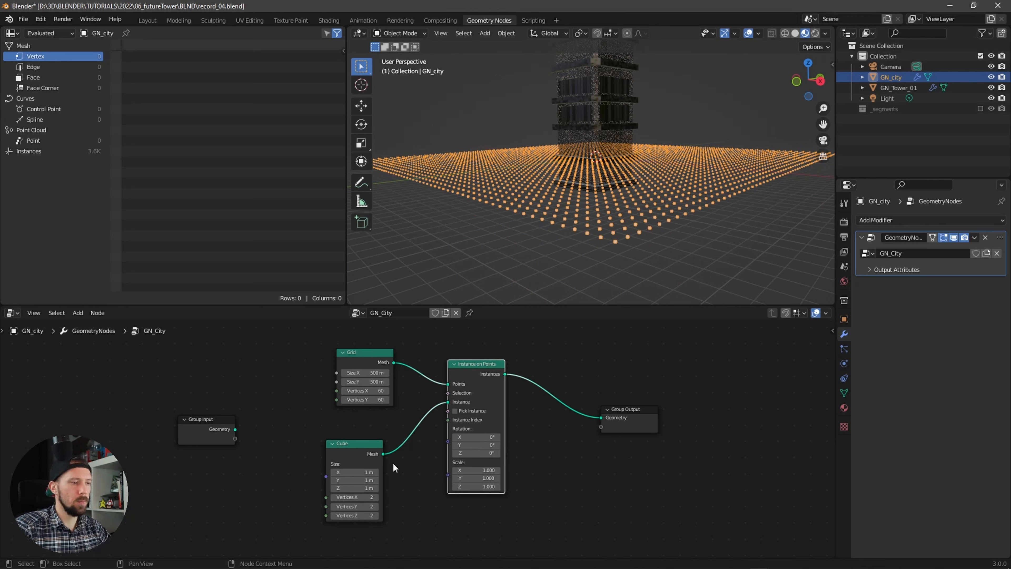
# - Add a Random Value node below the Cube node and link its Value output to the Scale of Instance on Points
pyautogui.moveTo(364, 448); pyautogui.dragTo(348, 442)
pyautogui.scroll(-2, 583, 436)
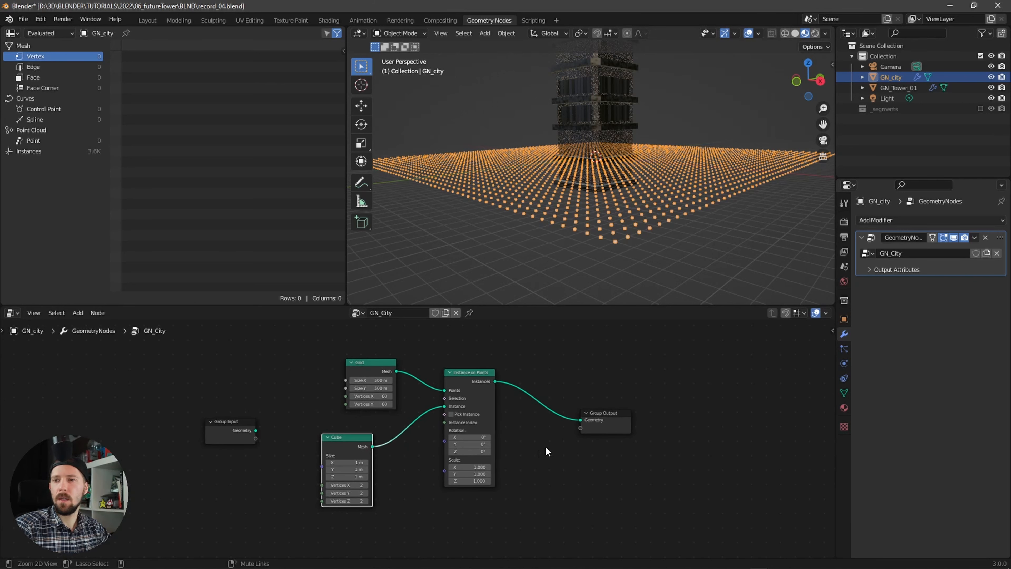
pyautogui.moveTo(439, 500); pyautogui.dragTo(478, 465, button='middle')
pyautogui.hotkey('shift', 'a')
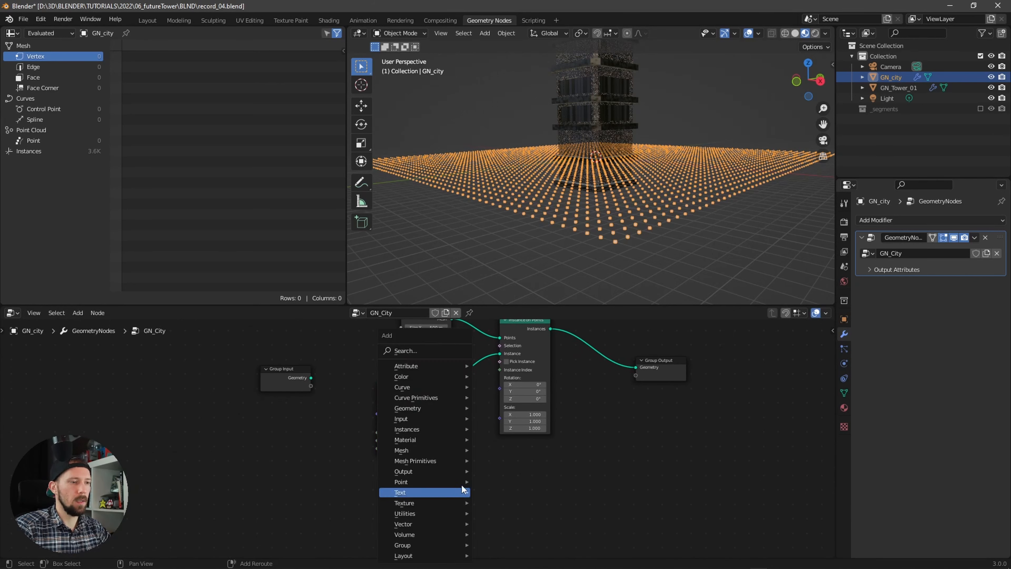
pyautogui.click(430, 360)
pyautogui.write('rand')
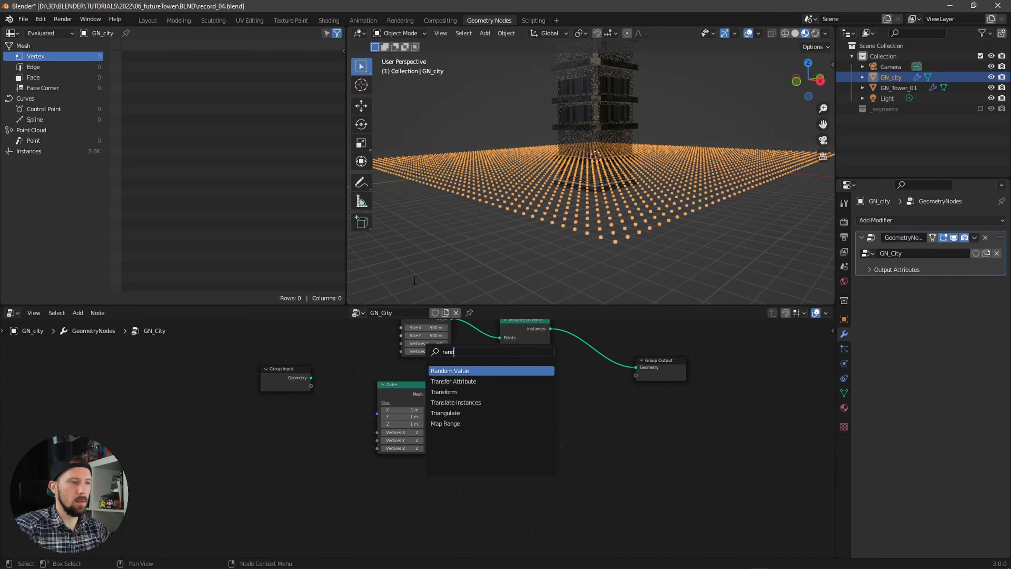
pyautogui.press('Return')
pyautogui.click(455, 492)
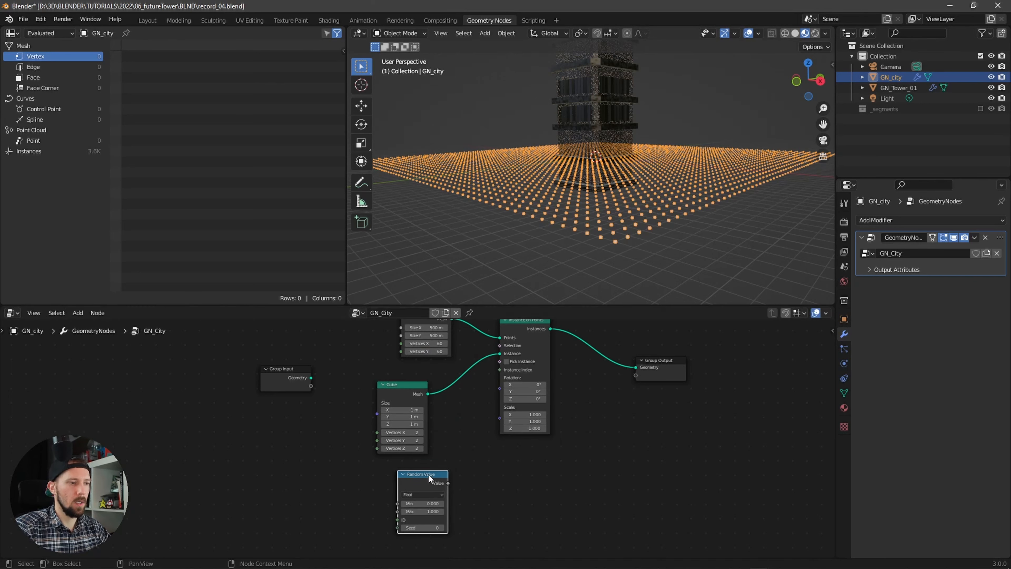
pyautogui.moveTo(429, 474); pyautogui.dragTo(500, 408)
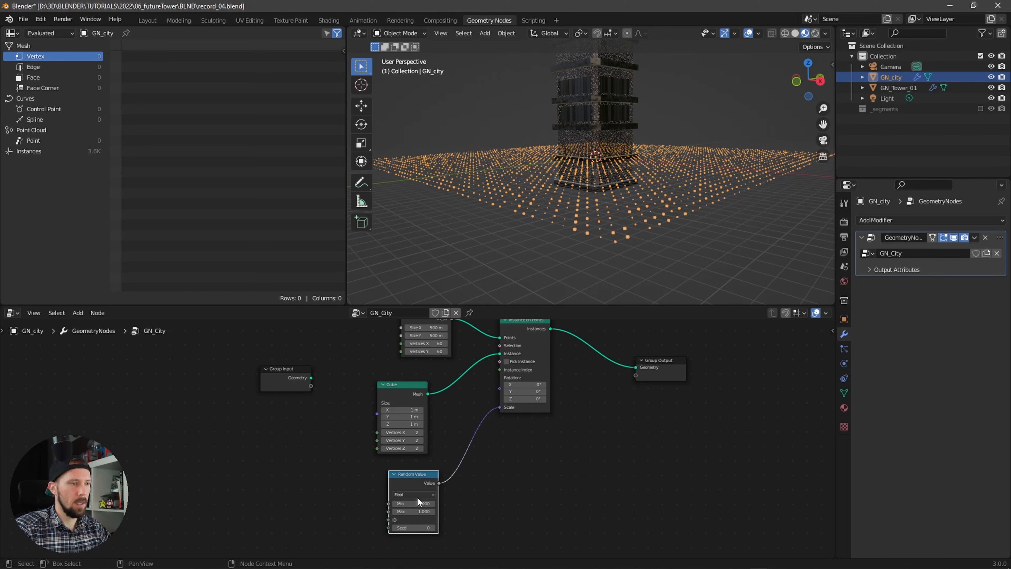
# - Switch the Random Value node's data type to Vector and set its Min values to 1, 1.1 and 1.4
pyautogui.click(415, 494)
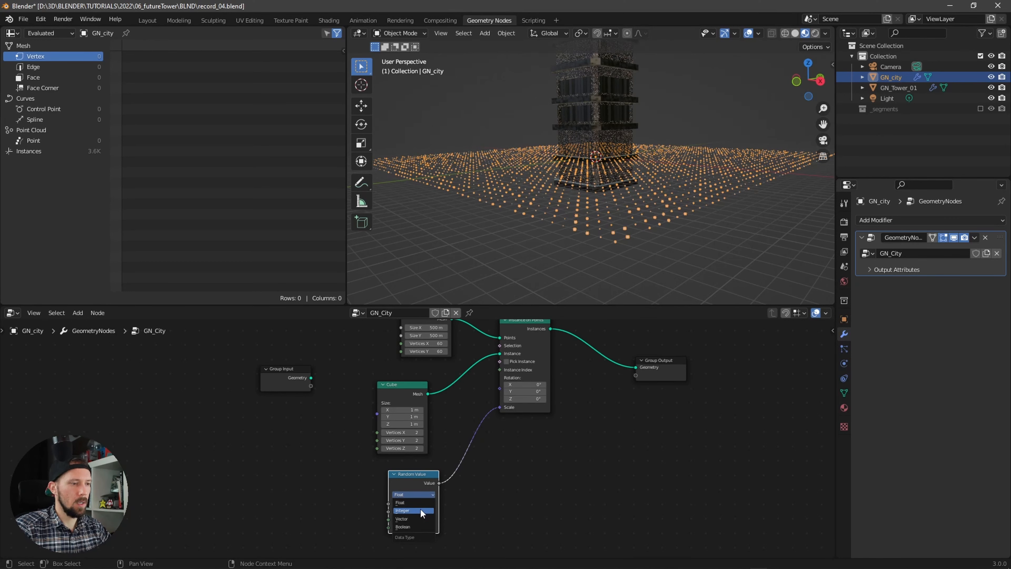
pyautogui.click(421, 519)
pyautogui.moveTo(502, 505); pyautogui.dragTo(509, 431, button='middle')
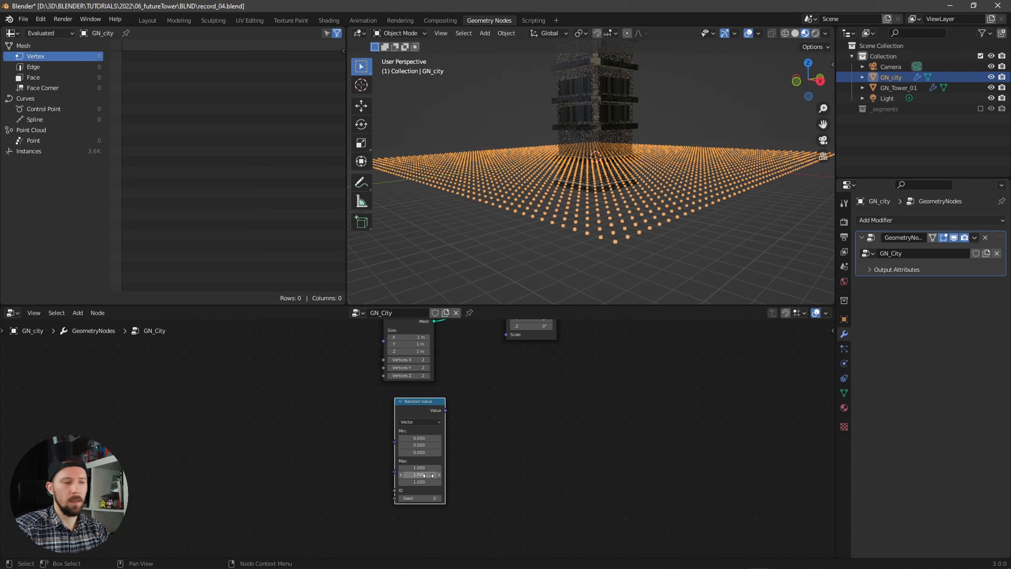
pyautogui.click(434, 445)
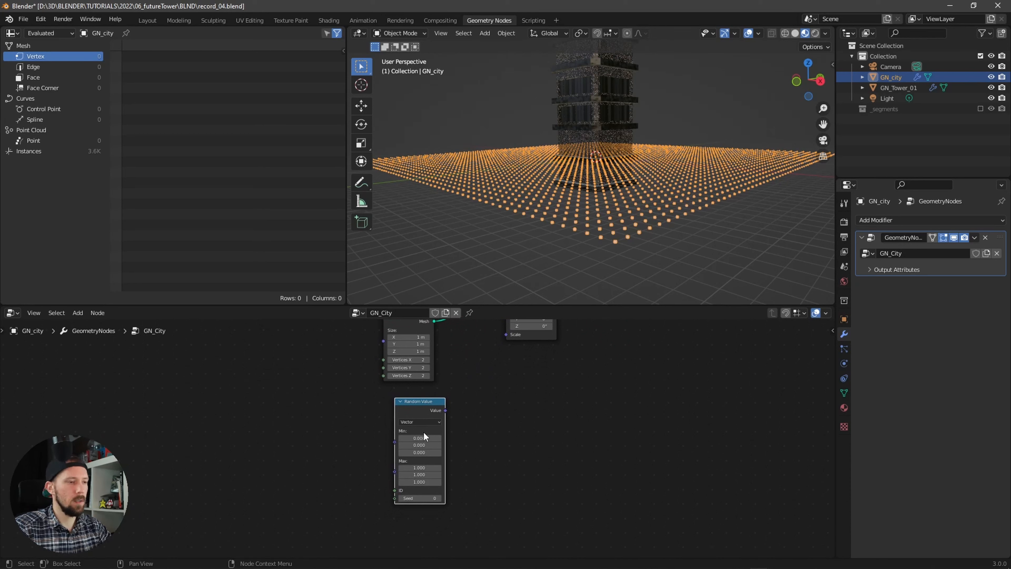
pyautogui.click(423, 437)
pyautogui.write('1')
pyautogui.press('Tab')
pyautogui.write('1')
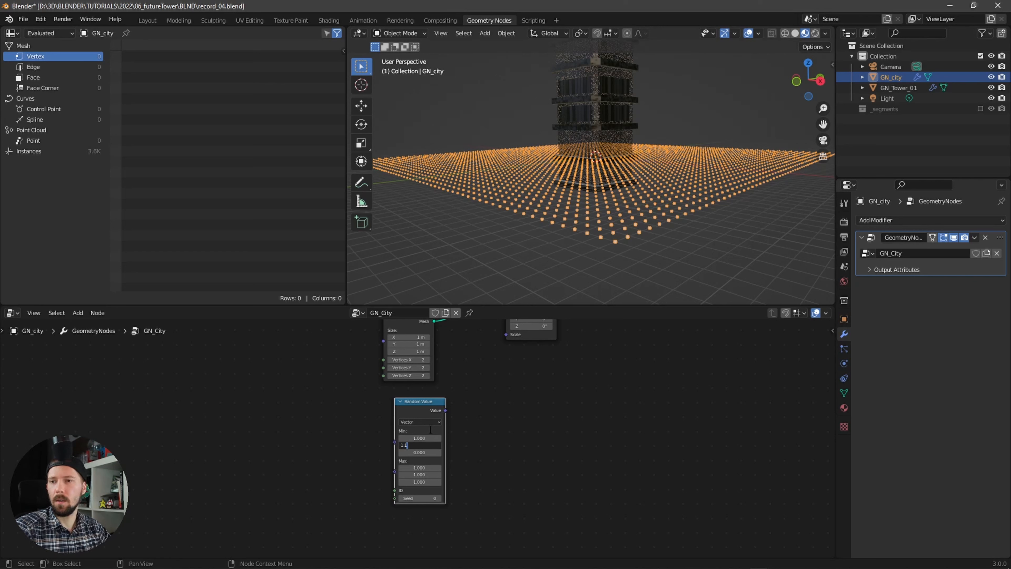
pyautogui.write('.1')
pyautogui.press('Tab')
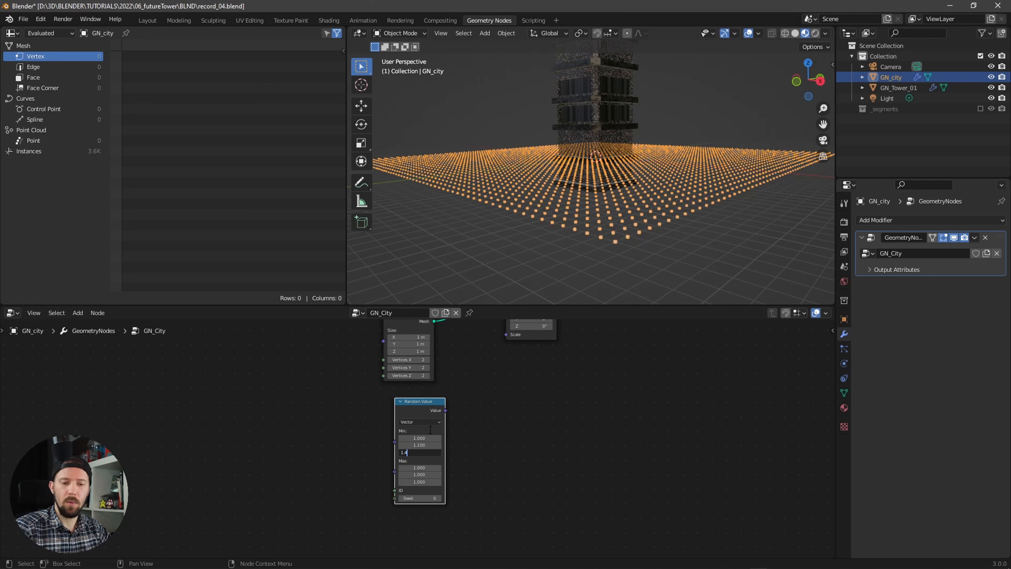
pyautogui.write('1.4')
pyautogui.press('Return')
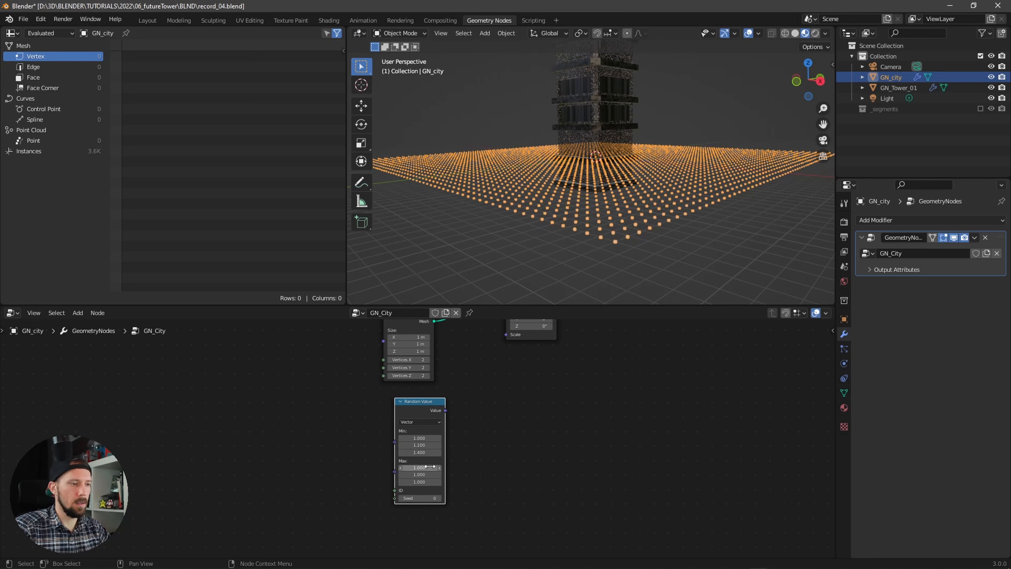
# - Set the Random Value node's Max values to 2.5, 3.3 and 17.7
pyautogui.click(421, 469)
pyautogui.write('2.5')
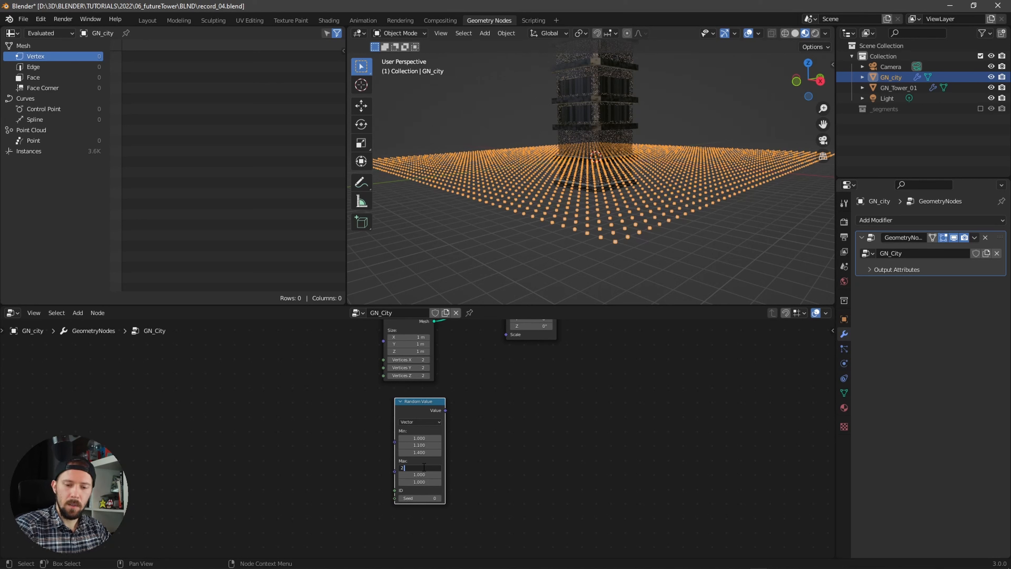
pyautogui.press('Tab')
pyautogui.write('3')
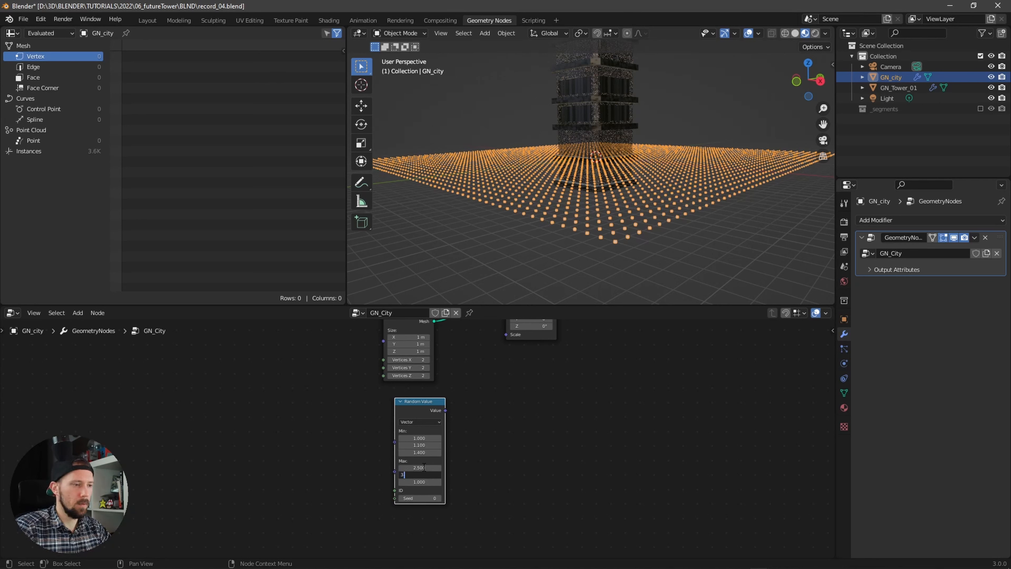
pyautogui.write('.3')
pyautogui.press('Tab')
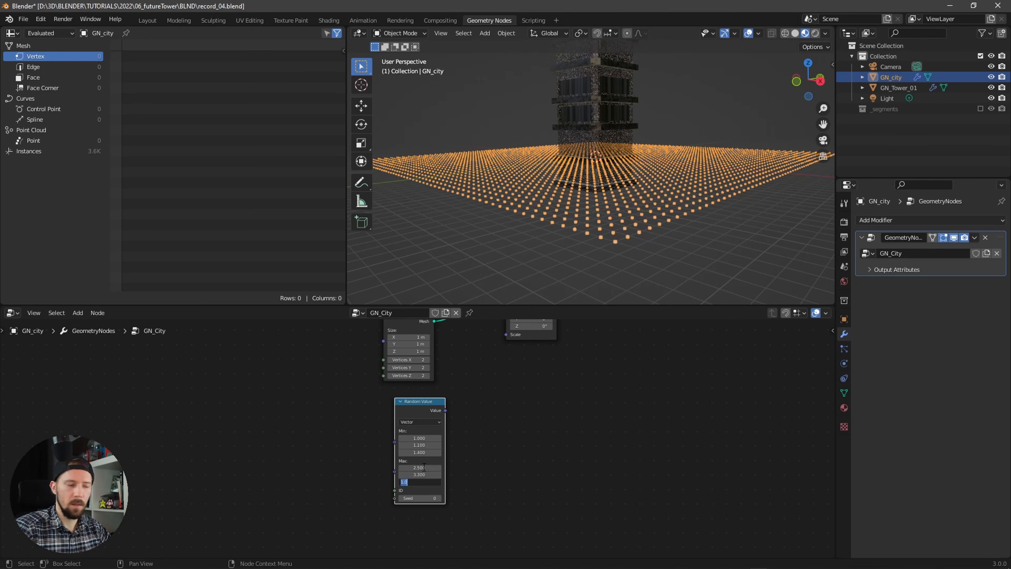
pyautogui.write('17')
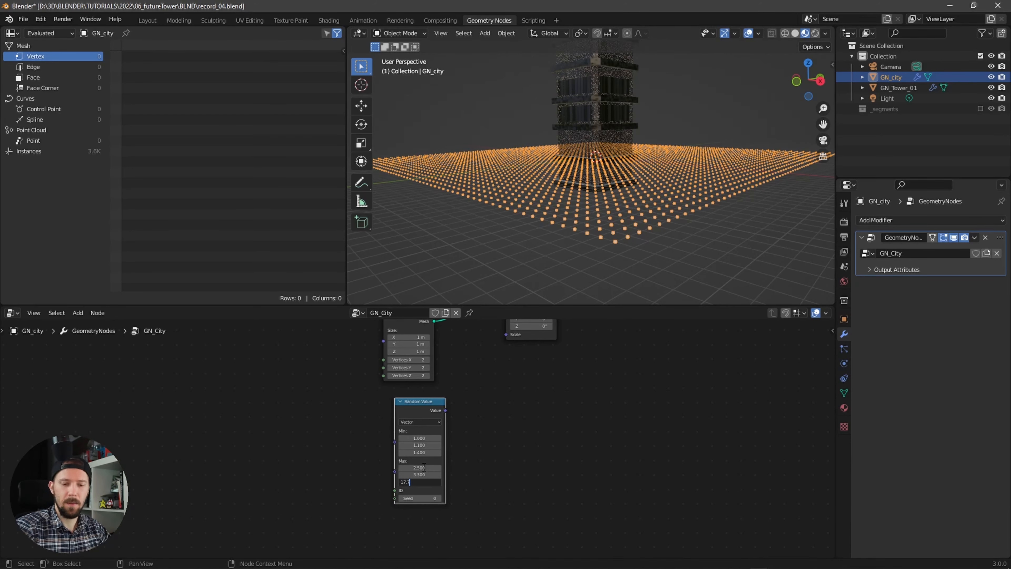
pyautogui.write('.7')
pyautogui.press('Return')
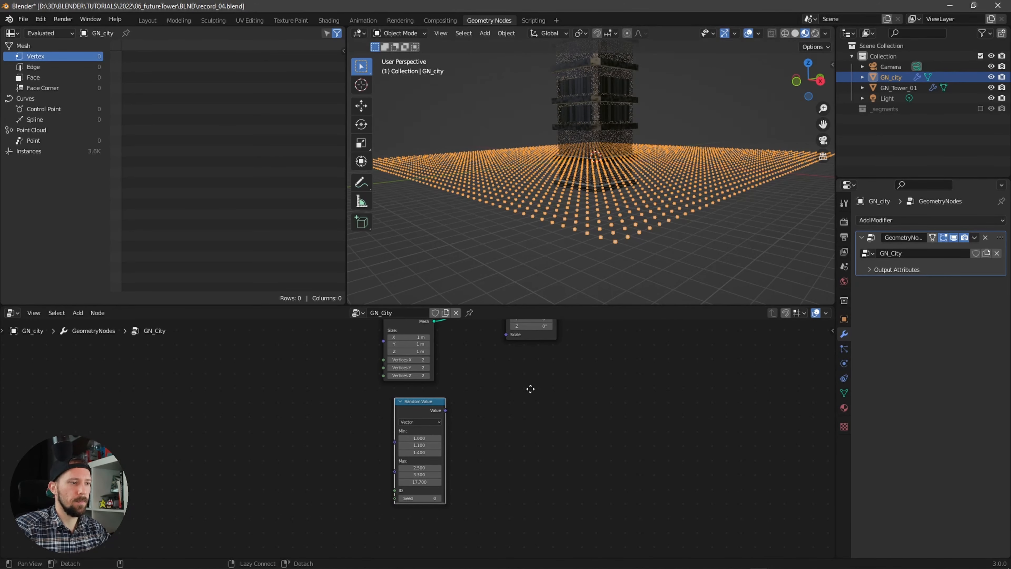
# - Link the Random Value node's Value output to the Scale of Instance on Points and hide the viewport overlays
pyautogui.moveTo(530, 389); pyautogui.dragTo(527, 461, button='middle')
pyautogui.moveTo(481, 487); pyautogui.dragTo(547, 414)
pyautogui.keyDown('alt'); pyautogui.moveTo(597, 238); pyautogui.dragTo(599, 253); pyautogui.keyUp('alt')
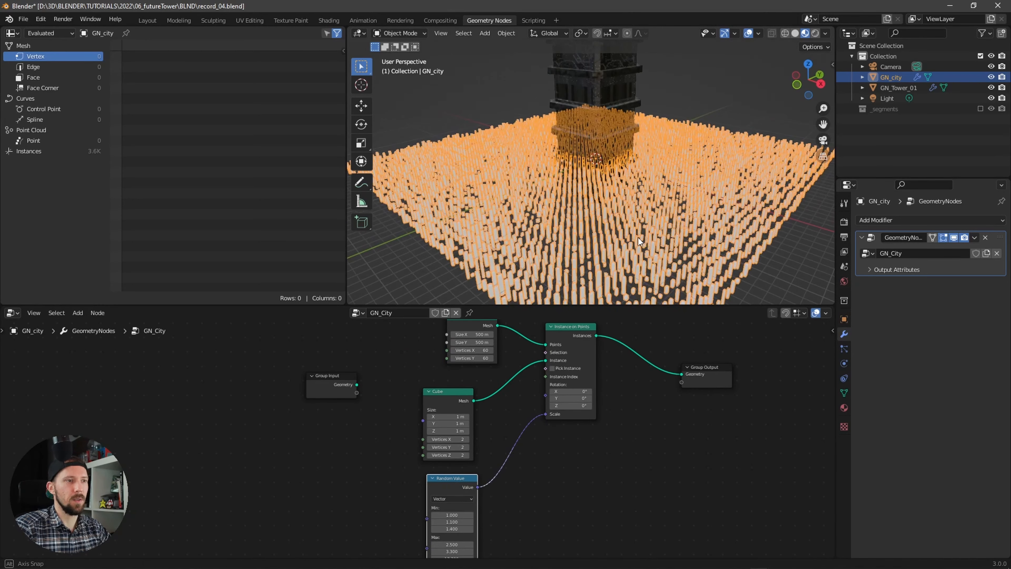
pyautogui.click(749, 34)
pyautogui.moveTo(604, 244); pyautogui.dragTo(736, 368, button='middle')
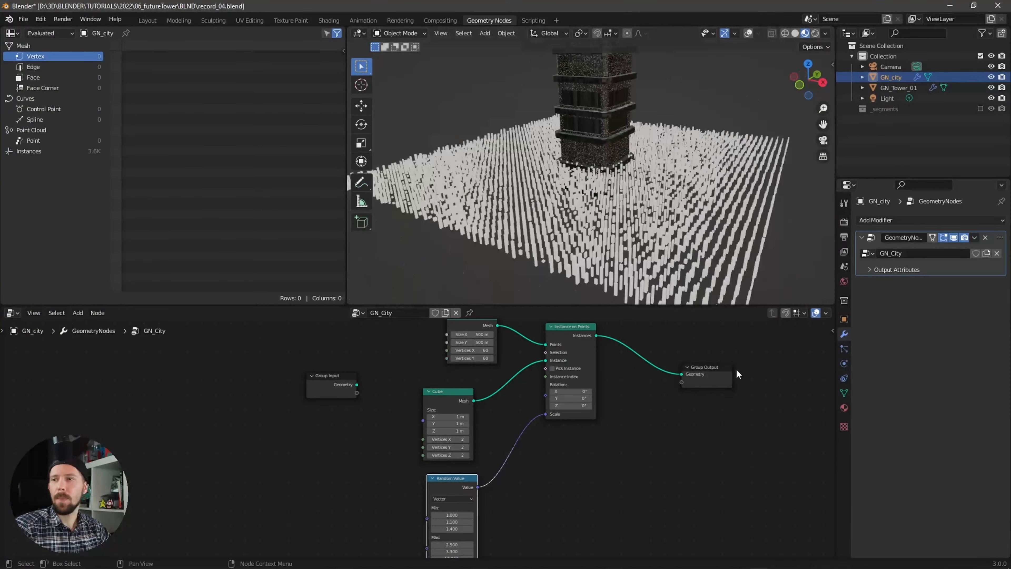
# - Move the Group Output node further away and insert a Set Material node between Instance on Points and Group Output
pyautogui.moveTo(699, 416); pyautogui.dragTo(565, 447, button='middle')
pyautogui.moveTo(582, 407); pyautogui.dragTo(660, 400)
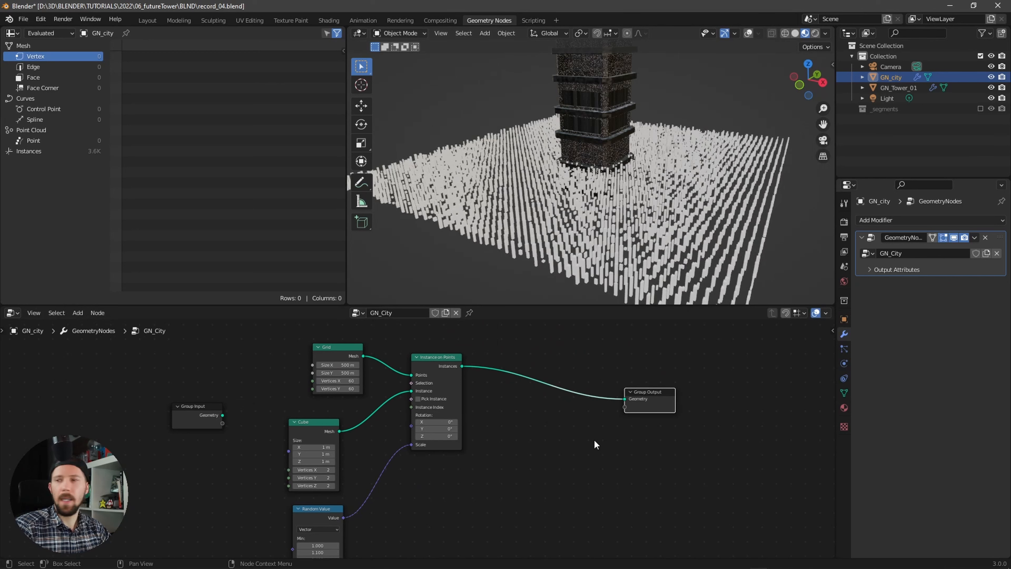
pyautogui.moveTo(605, 437); pyautogui.dragTo(559, 449, button='middle')
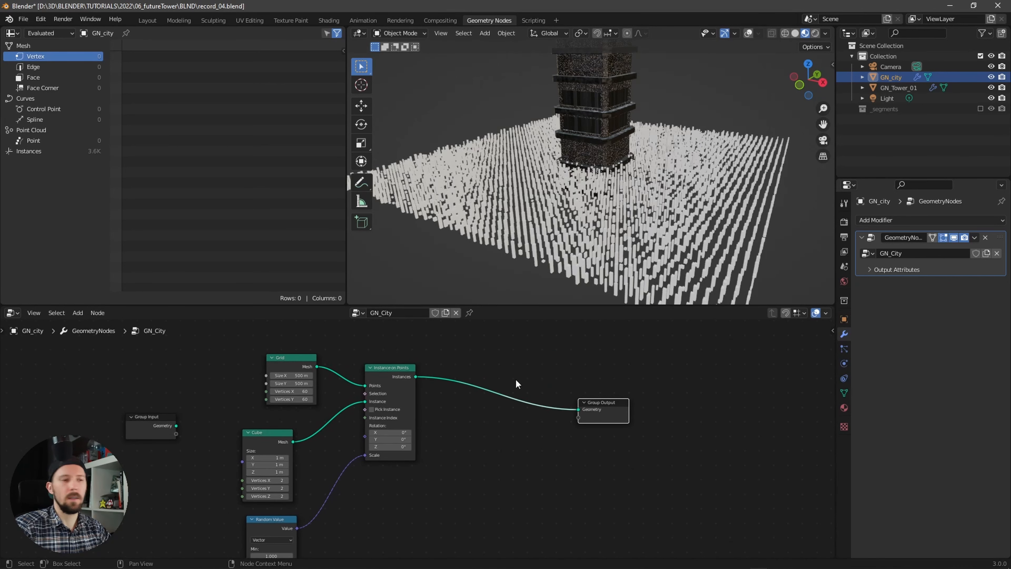
pyautogui.hotkey('shift', 'a')
pyautogui.click(509, 355)
pyautogui.write('set')
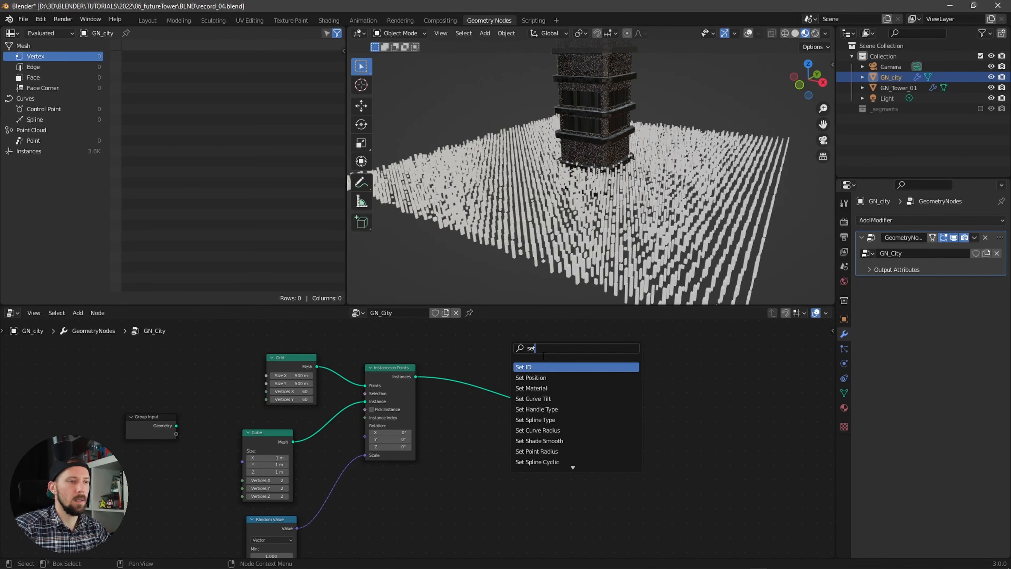
pyautogui.write(' ma')
pyautogui.click(543, 367)
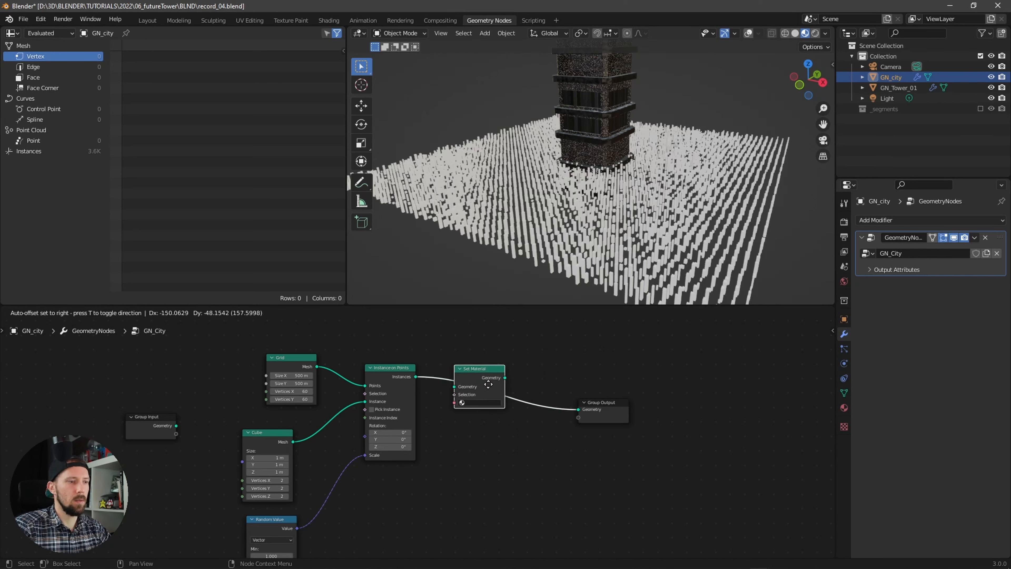
pyautogui.click(563, 414)
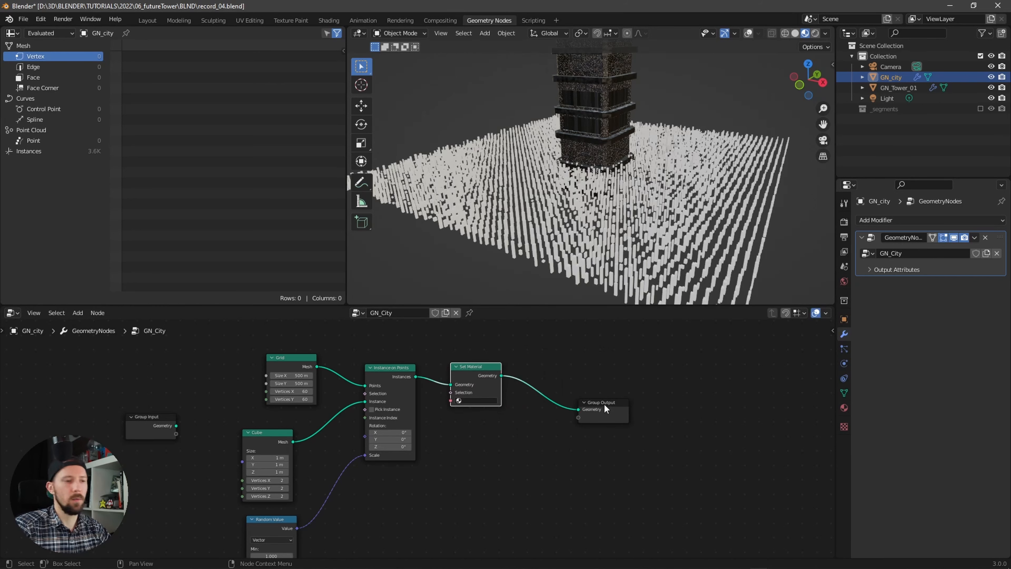
# - Make more room before the Group Output node and insert a Realize Instances node after Set Material
pyautogui.moveTo(604, 404); pyautogui.dragTo(676, 399)
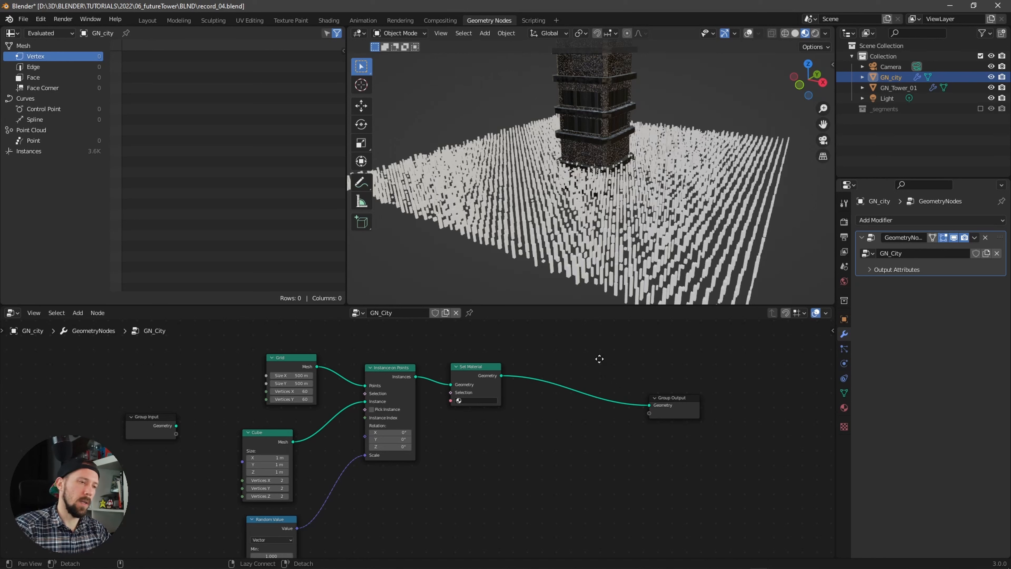
pyautogui.moveTo(599, 369); pyautogui.dragTo(582, 378, button='middle')
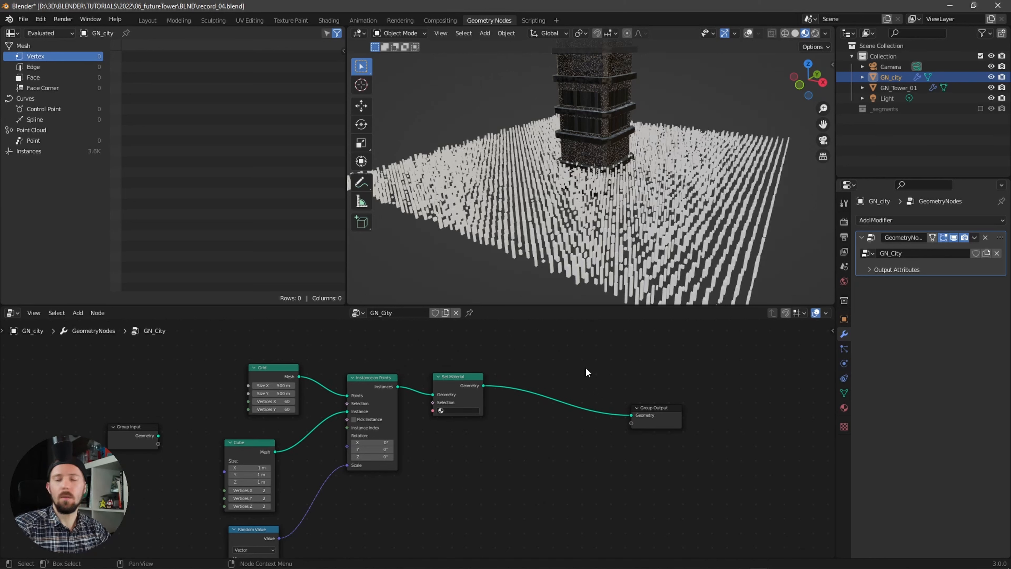
pyautogui.hotkey('shift', 'a')
pyautogui.click(559, 348)
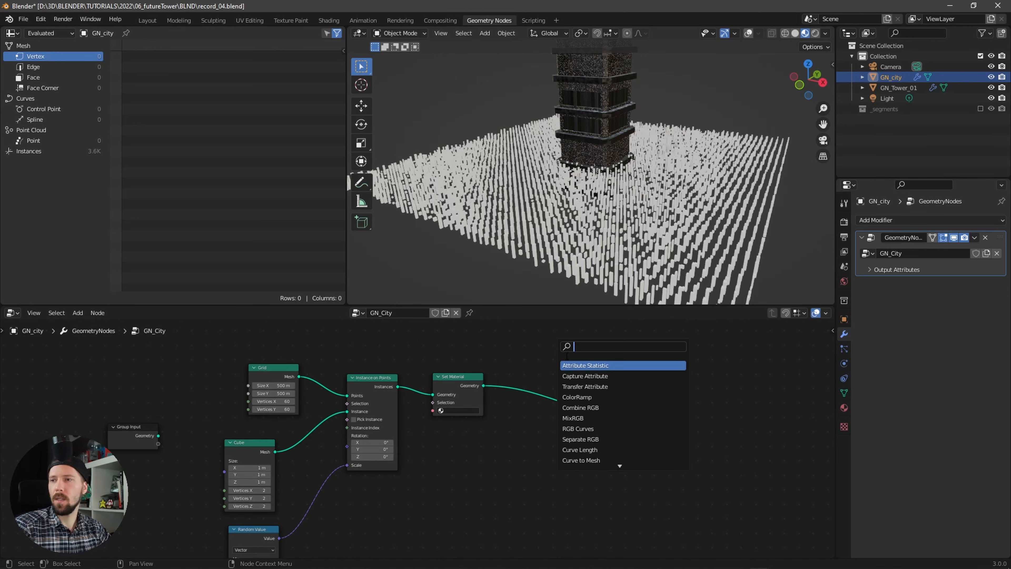
pyautogui.write('rea')
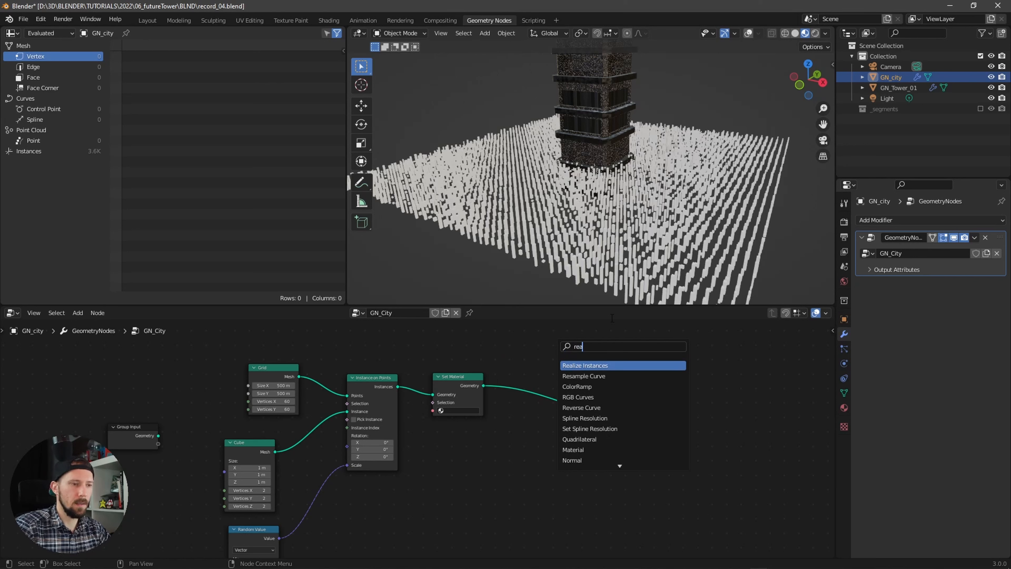
pyautogui.press('Return')
pyautogui.click(578, 403)
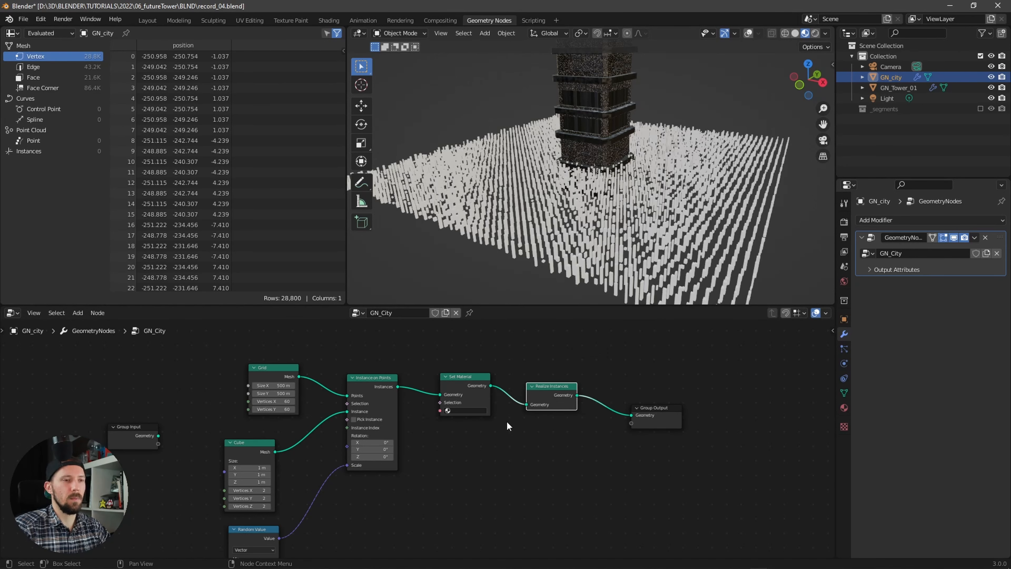
pyautogui.moveTo(555, 404); pyautogui.dragTo(565, 401)
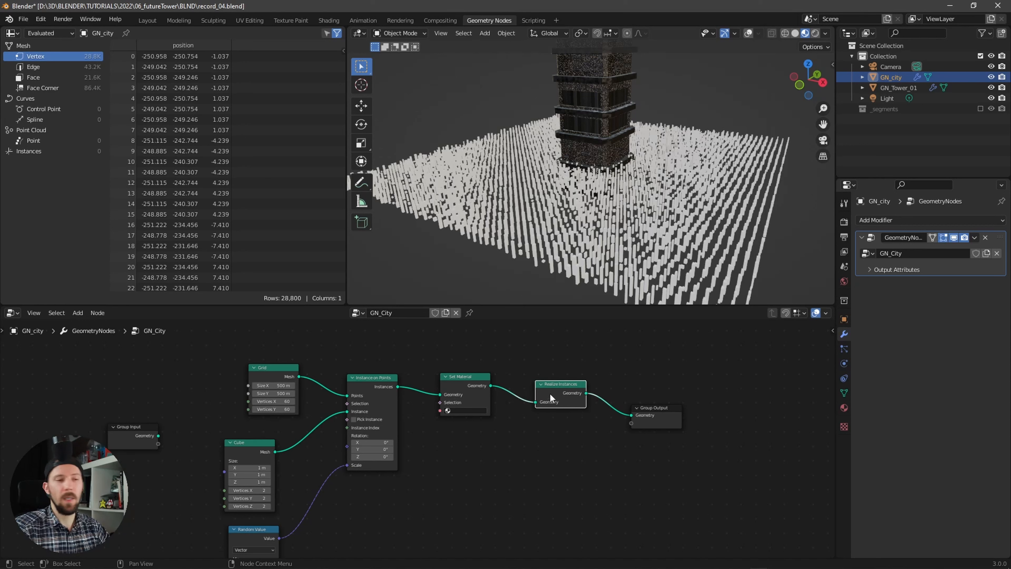
pyautogui.moveTo(550, 393); pyautogui.dragTo(552, 396)
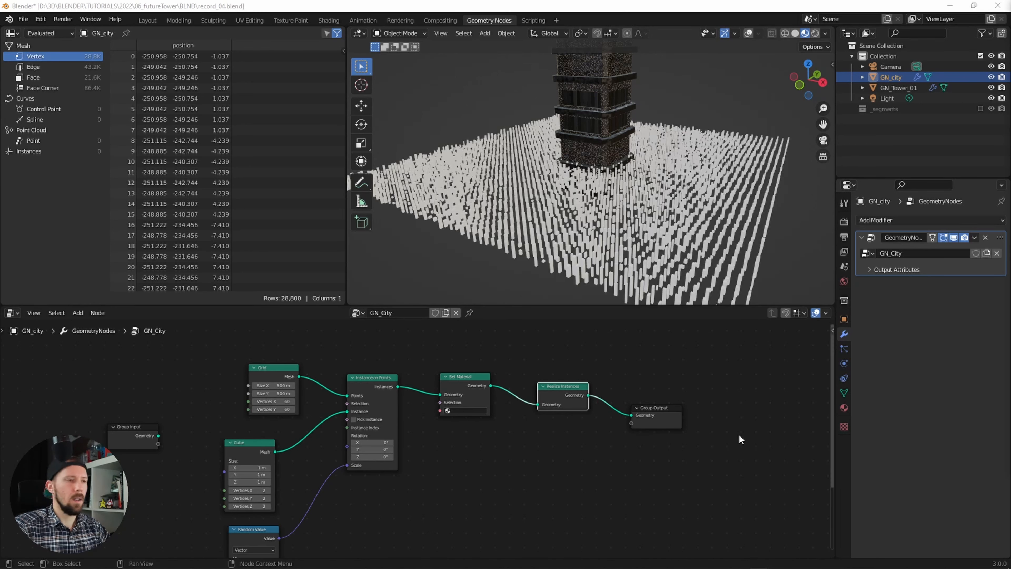
# - Assign the M_tower material to GN_city in the Shading workspace and make it a separate single-user copy
pyautogui.click(465, 375)
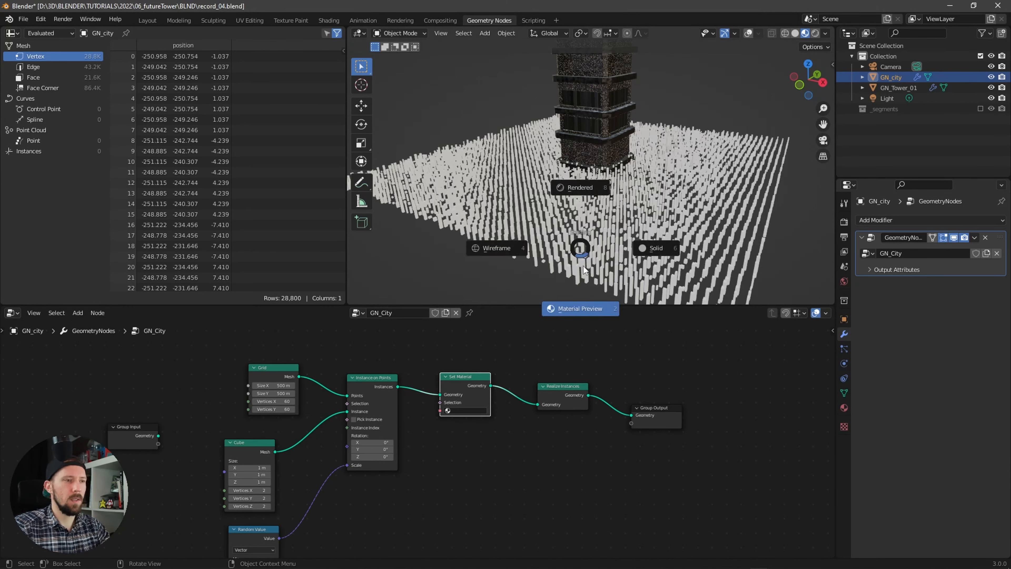
pyautogui.press('z')
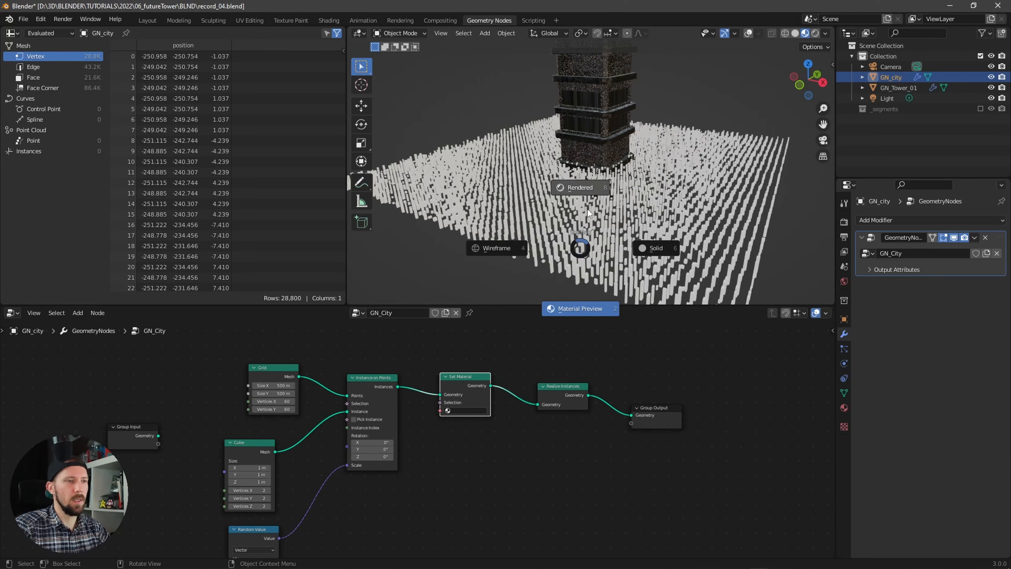
pyautogui.click(582, 309)
pyautogui.moveTo(589, 274)
pyautogui.mouseDown(button='middle')
pyautogui.moveTo(585, 225)
pyautogui.moveTo(594, 222)
pyautogui.mouseUp(button='middle')
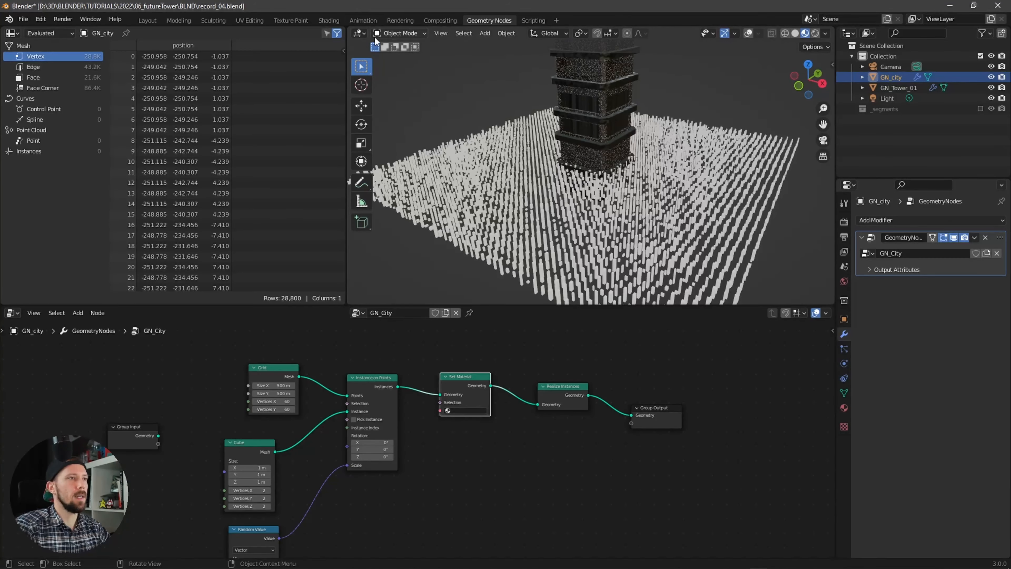
pyautogui.click(329, 20)
pyautogui.scroll(-4, 550, 235)
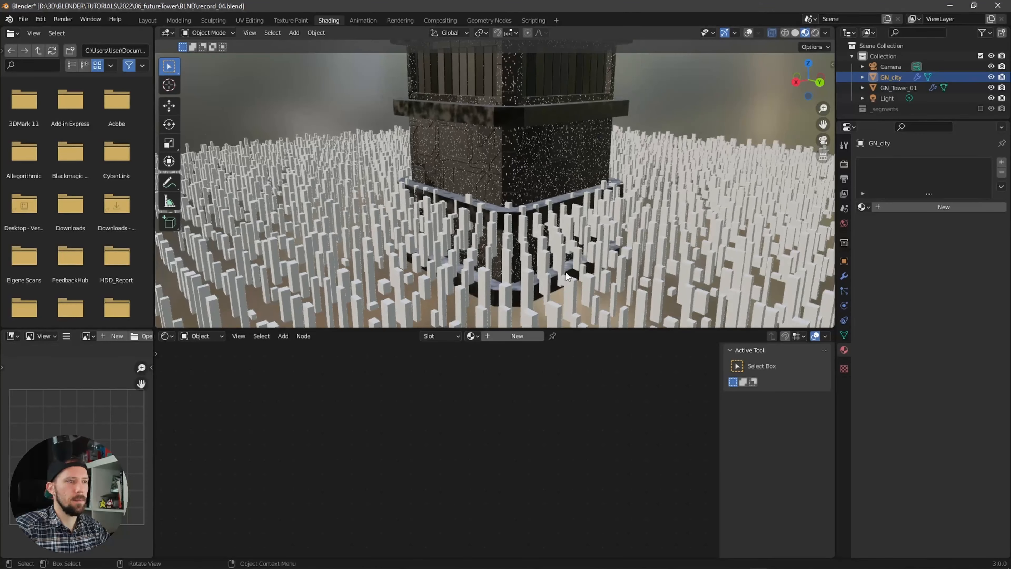
pyautogui.click(867, 208)
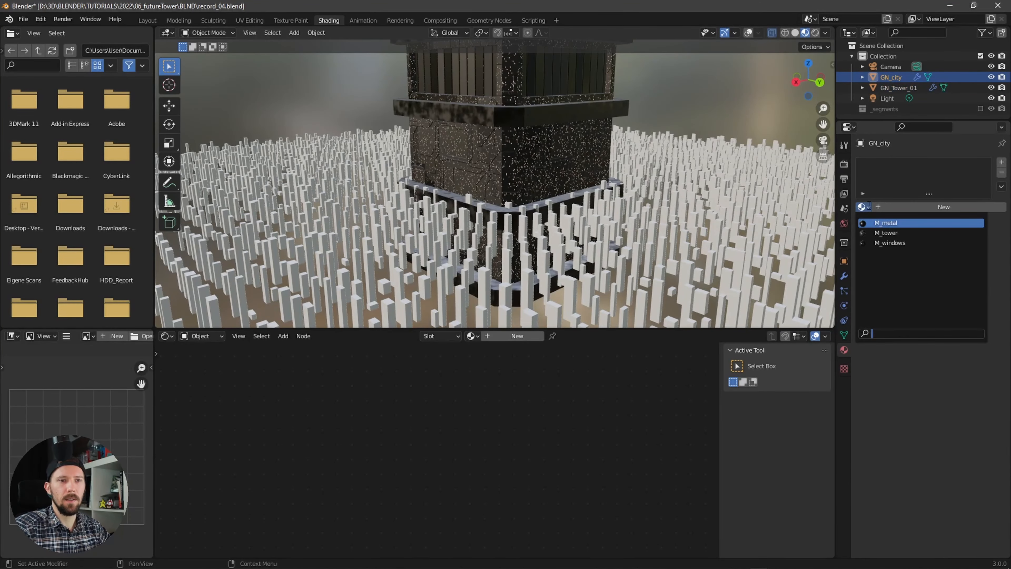
pyautogui.click(907, 233)
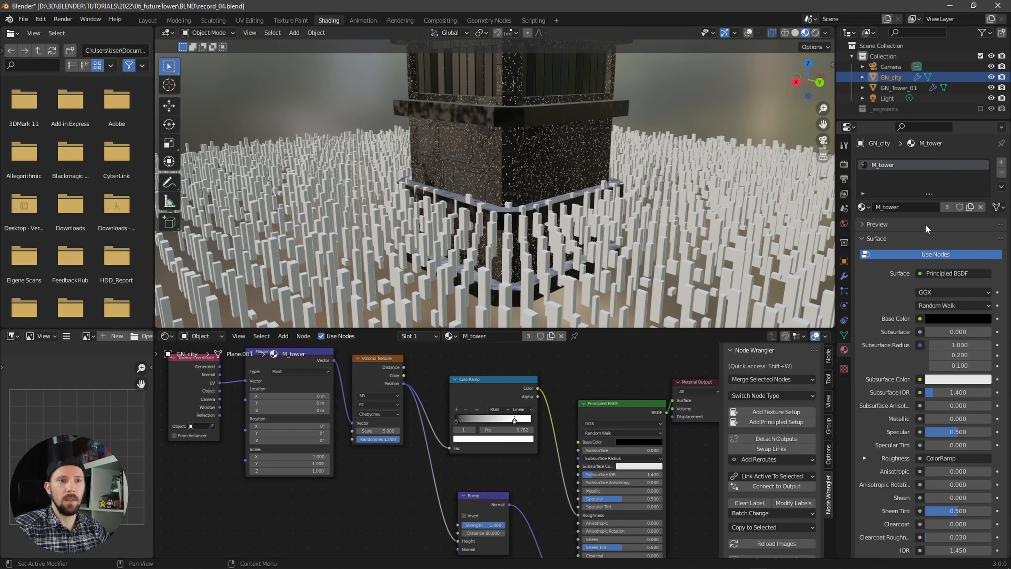
pyautogui.click(971, 207)
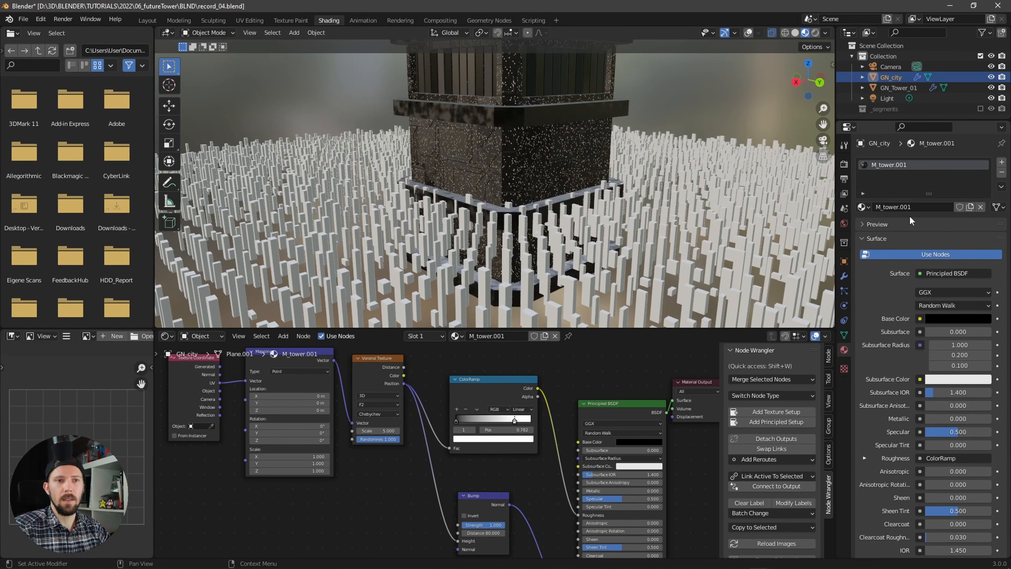
# - Rename the copied material on GN_city to M_buidings
pyautogui.moveTo(881, 207); pyautogui.dragTo(936, 207)
pyautogui.press('End')
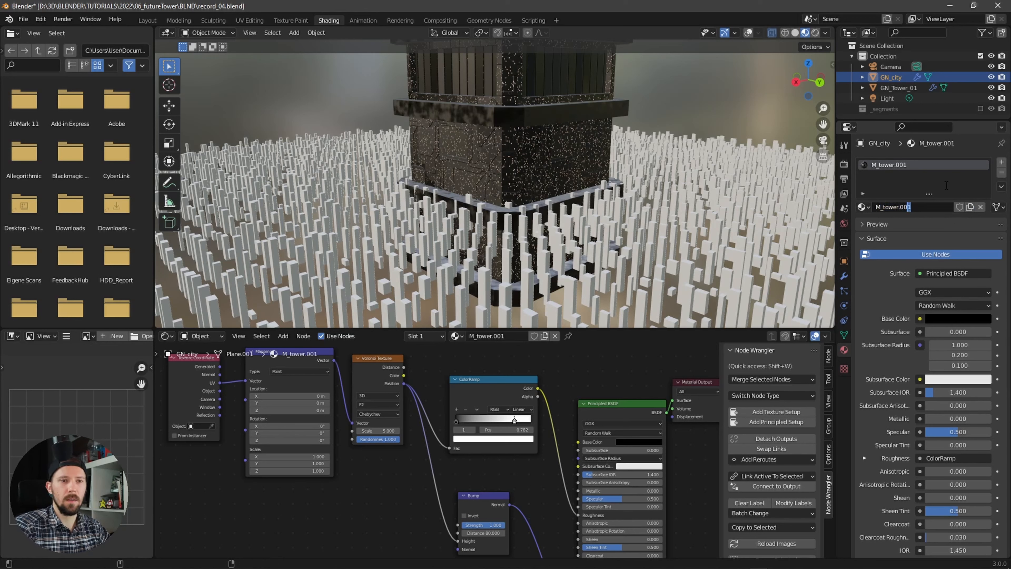
pyautogui.hotkey('shift', 'Left')
pyautogui.hotkey('shift', 'Left')
pyautogui.hotkey('shift', 'Left')
pyautogui.hotkey('shift', 'Left')
pyautogui.hotkey('shift', 'Left')
pyautogui.hotkey('shift', 'Left')
pyautogui.hotkey('shift', 'Left')
pyautogui.hotkey('shift', 'Left')
pyautogui.hotkey('shift', 'Left')
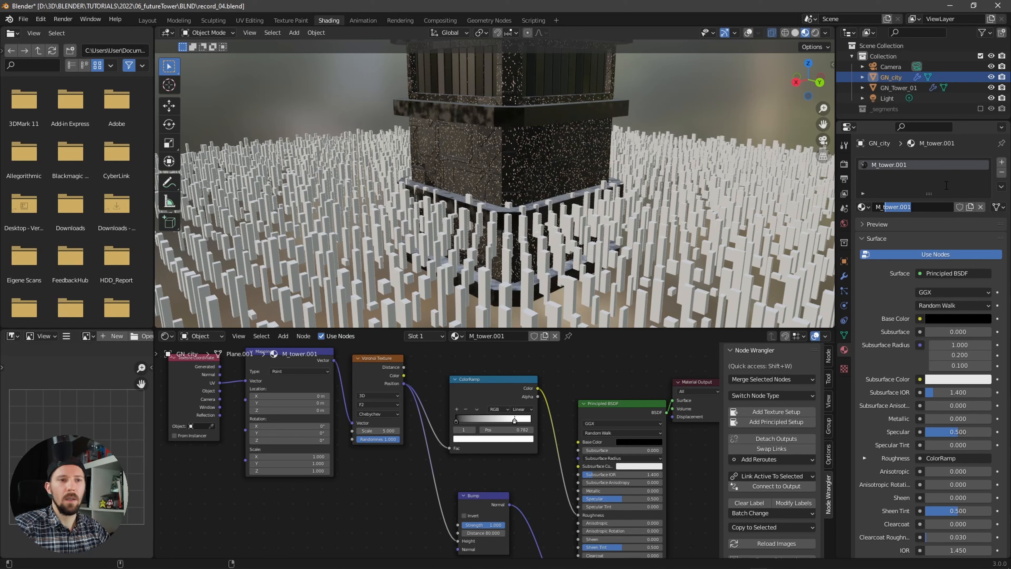
pyautogui.write('b')
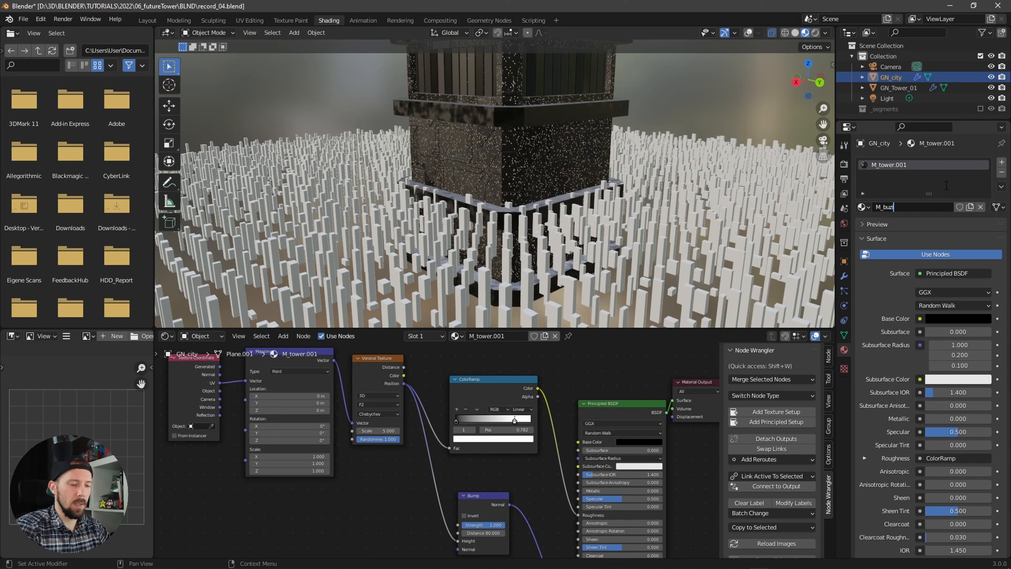
pyautogui.write('uidligns')
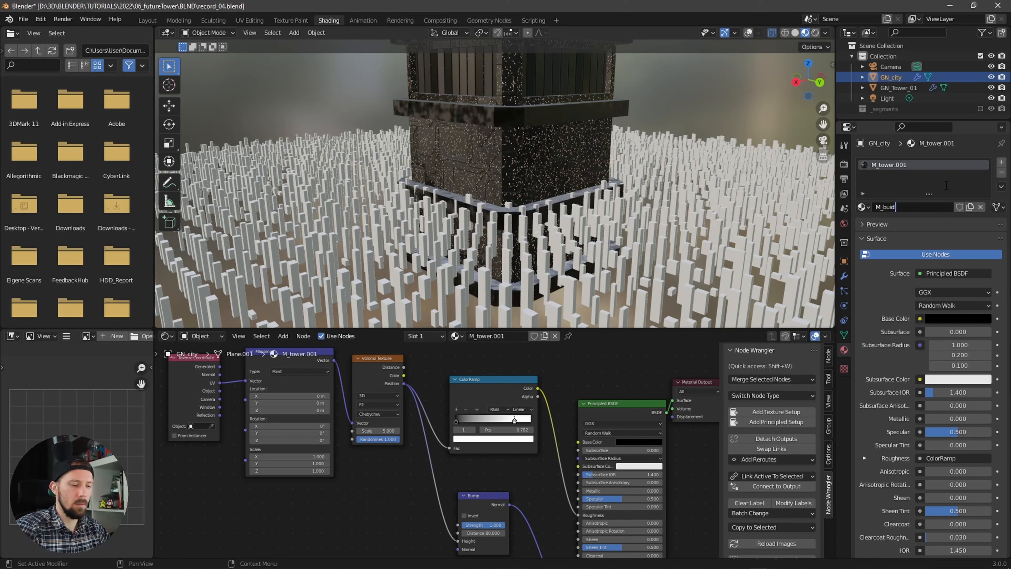
pyautogui.press('BackSpace')
pyautogui.press('BackSpace')
pyautogui.press('BackSpace')
pyautogui.press('BackSpace')
pyautogui.press('BackSpace')
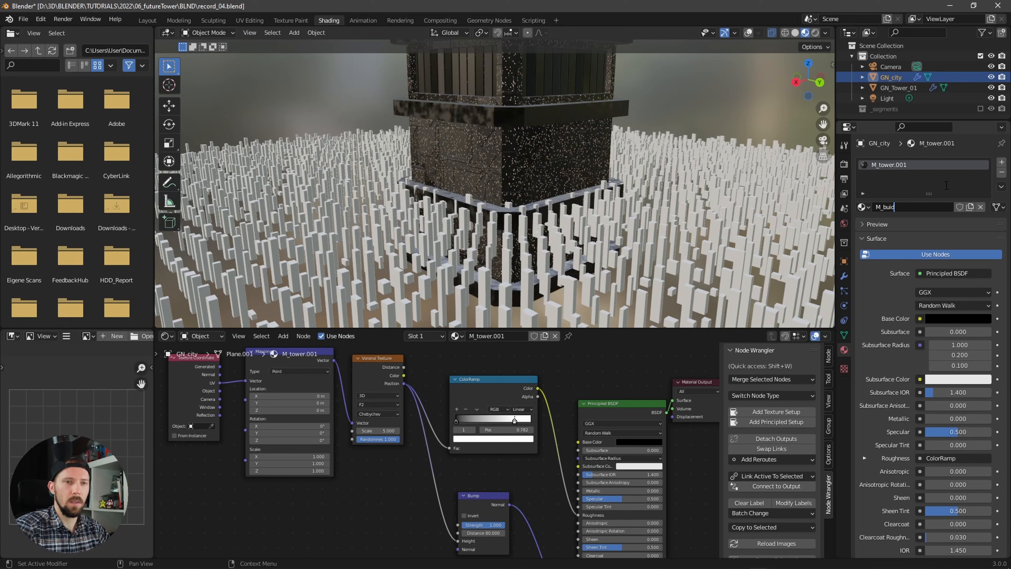
pyautogui.write('ings')
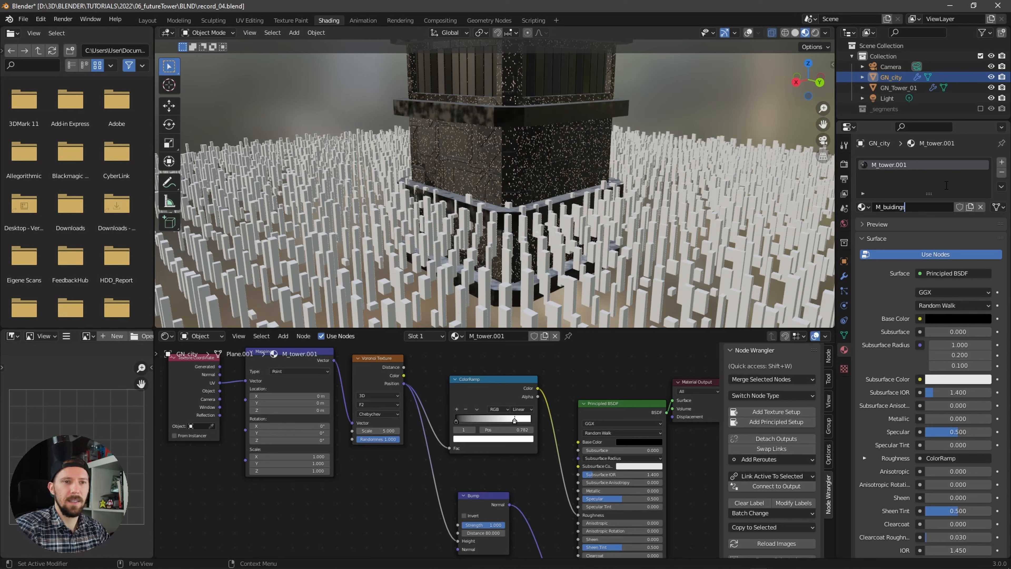
pyautogui.press('Return')
pyautogui.press('Home')
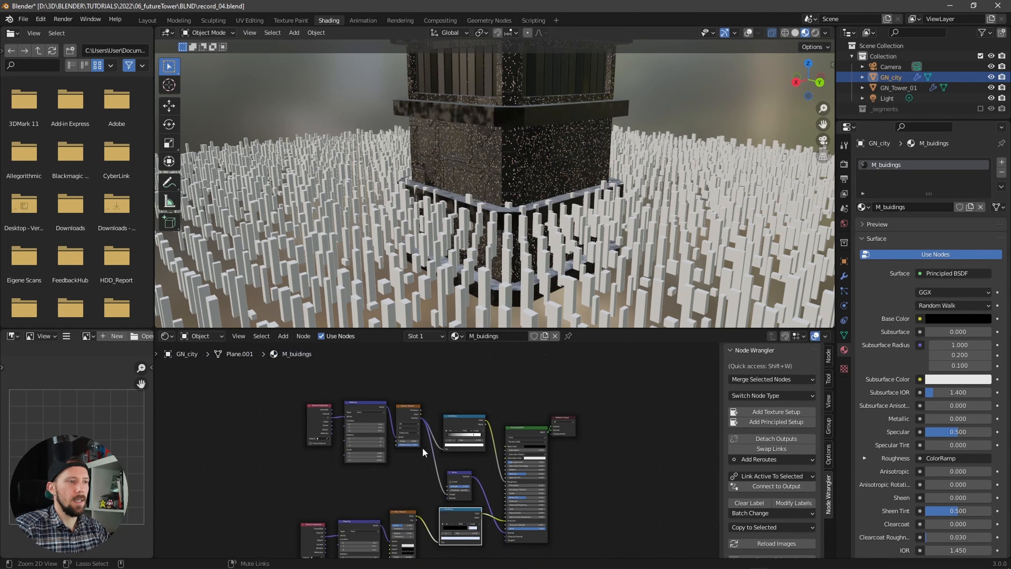
# - Choose M_buidings as the material of the Set Material node in the GN_City node tree
pyautogui.click(489, 20)
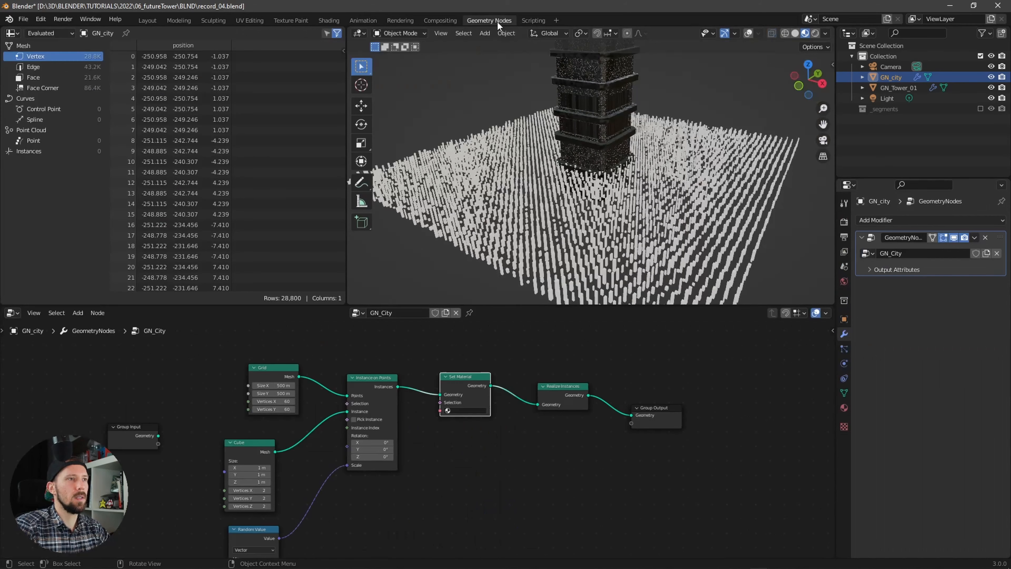
pyautogui.scroll(2, 486, 421)
pyautogui.click(482, 405)
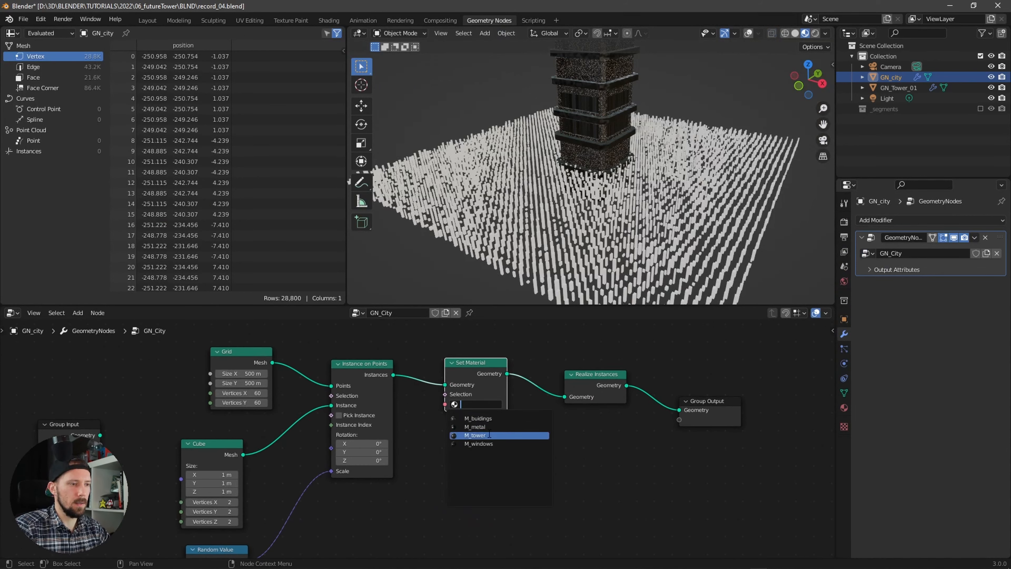
pyautogui.click(478, 419)
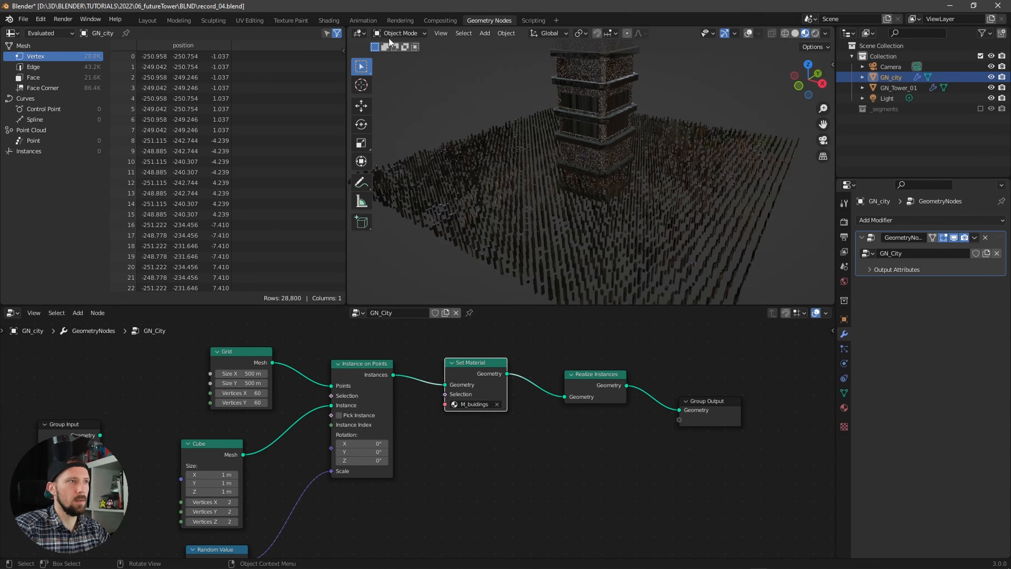
# - Examine the buildings around the tower's base and the M_buidings shader nodes in the Shading workspace
pyautogui.click(331, 20)
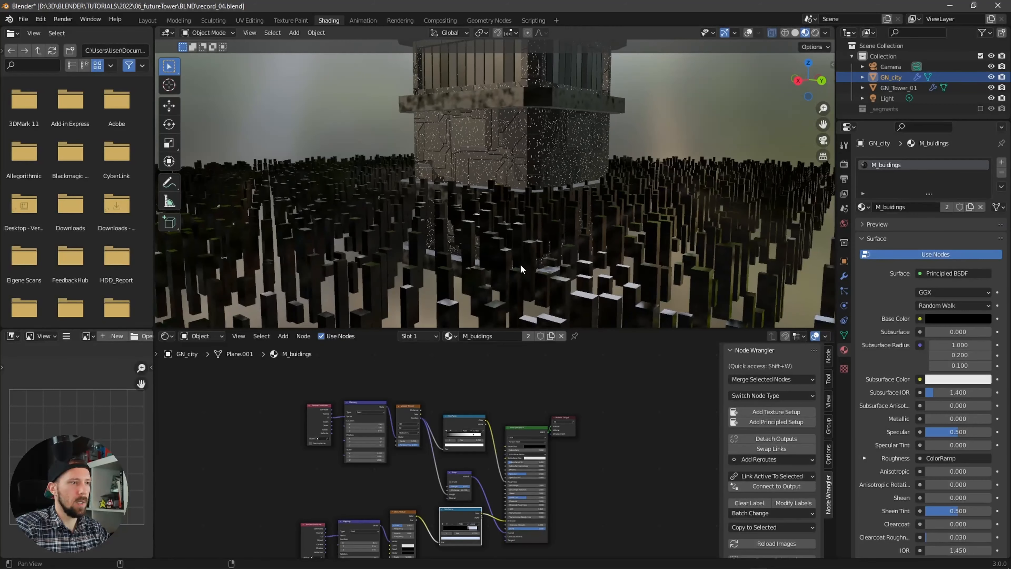
pyautogui.scroll(2, 493, 263)
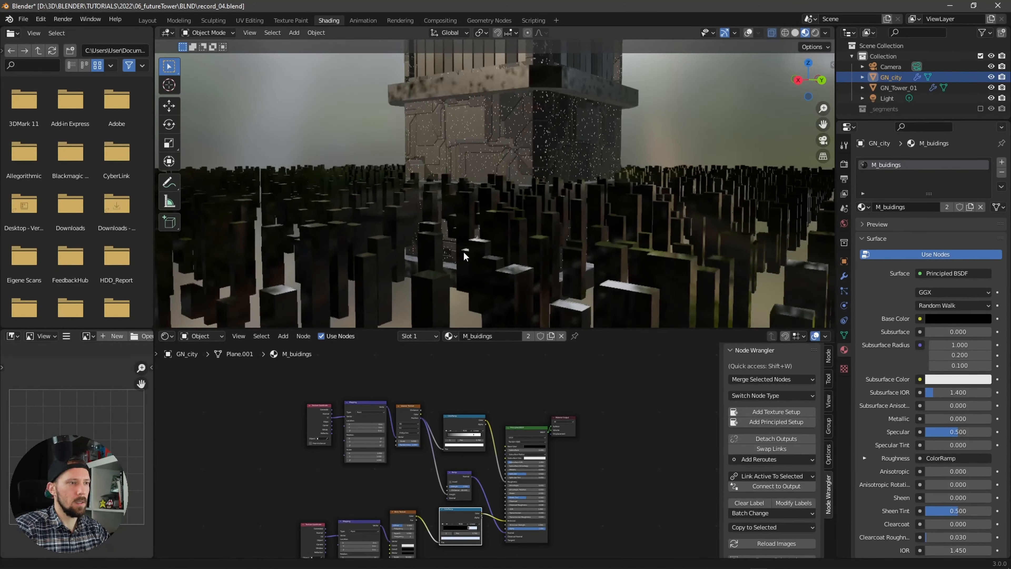
pyautogui.scroll(2, 466, 256)
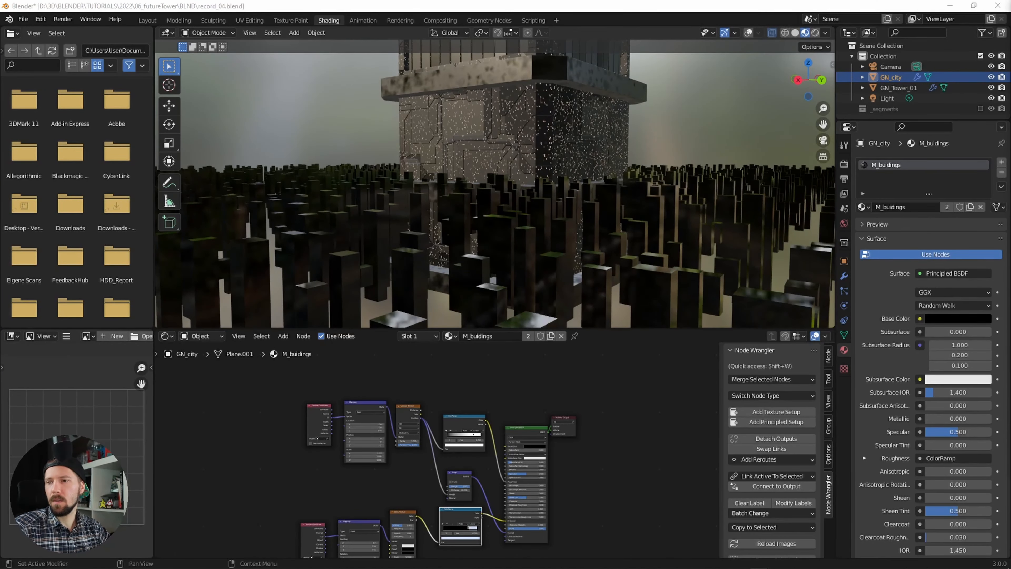
pyautogui.scroll(3, 392, 530)
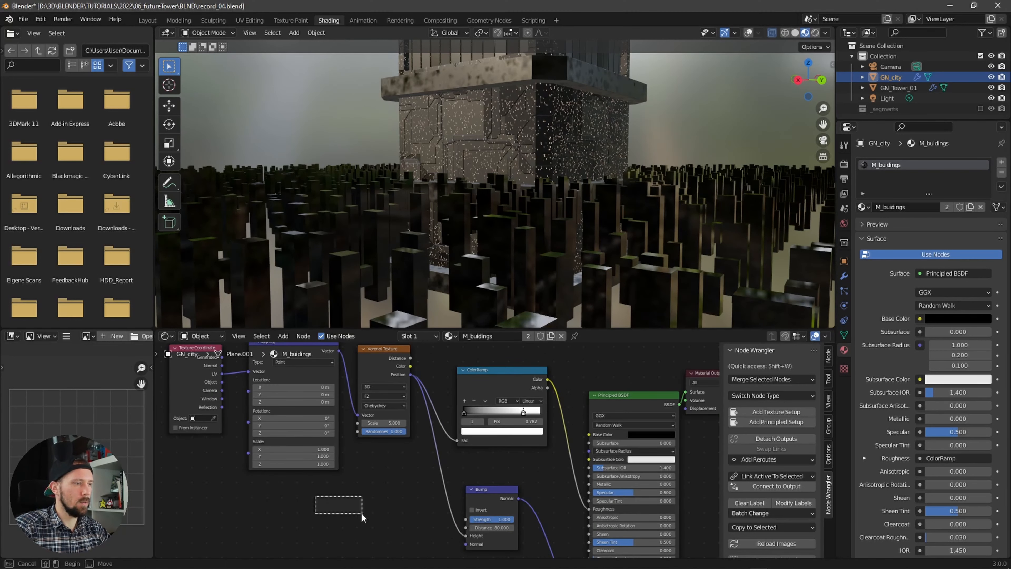
# - Connect the Texture Coordinate's Object output to the Vector input of the Mapping node feeding the Voronoi Texture
pyautogui.scroll(1, 391, 530)
pyautogui.moveTo(391, 530); pyautogui.dragTo(404, 368, button='middle')
pyautogui.moveTo(283, 382); pyautogui.dragTo(427, 553, button='middle')
pyautogui.moveTo(405, 513); pyautogui.dragTo(375, 489, button='middle')
pyautogui.scroll(2, 376, 489)
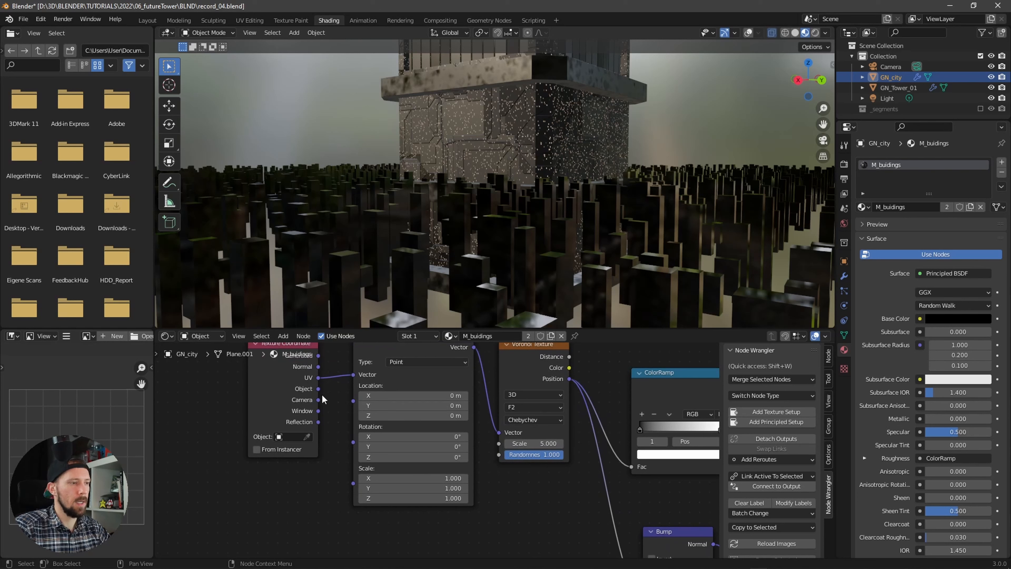
pyautogui.moveTo(318, 389); pyautogui.dragTo(353, 374)
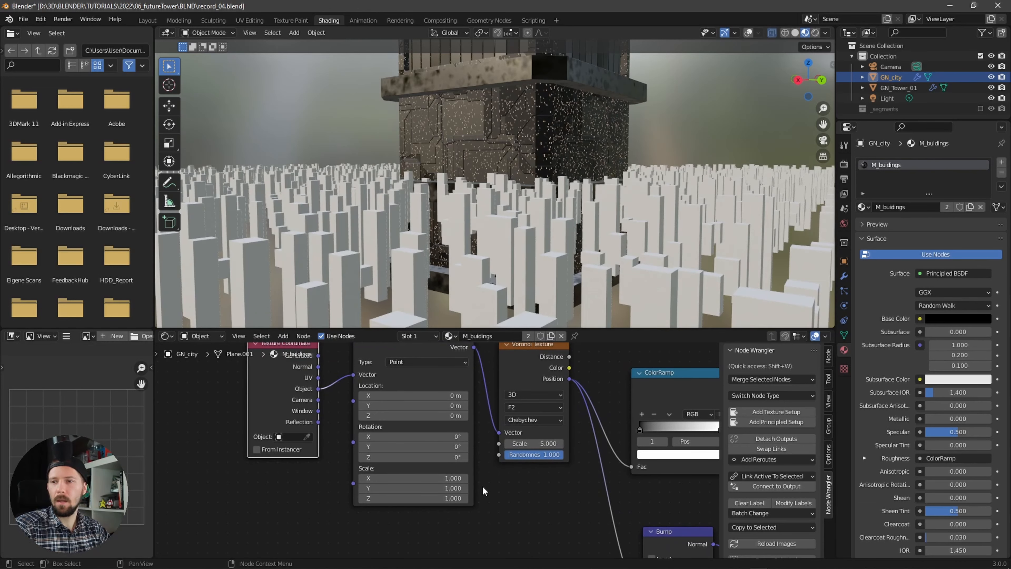
# - Set the Voronoi Texture's Mapping scale to 0.1 on X, Y and Z
pyautogui.click(453, 478)
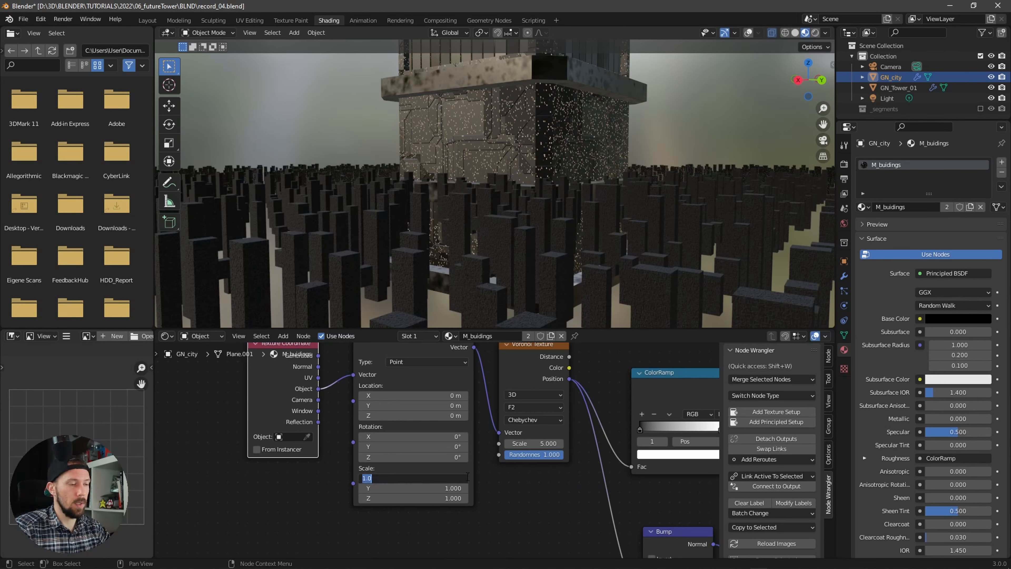
pyautogui.write('.1')
pyautogui.press('Tab')
pyautogui.write('.1')
pyautogui.press('Tab')
pyautogui.write('.')
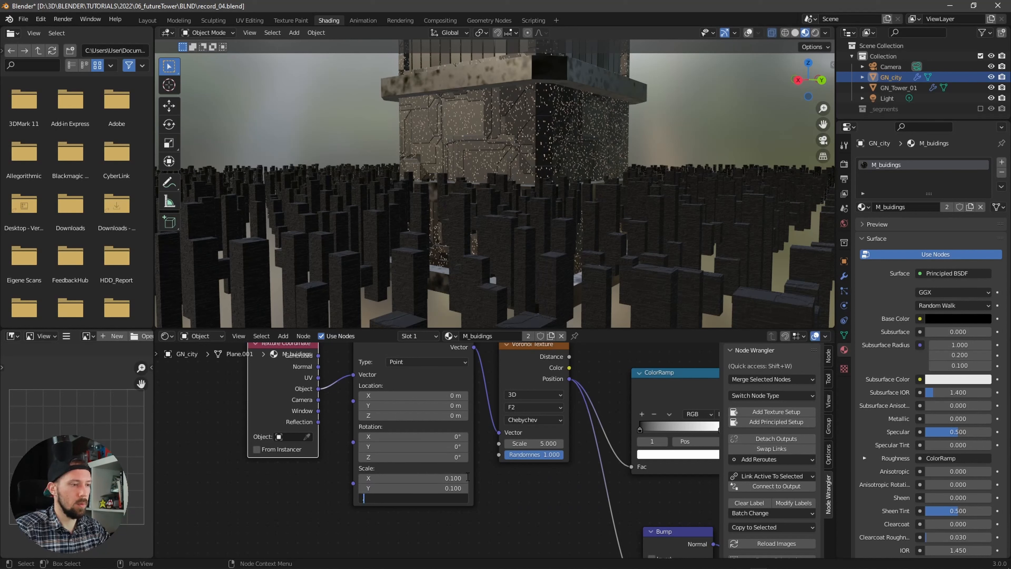
pyautogui.write('1')
pyautogui.press('Return')
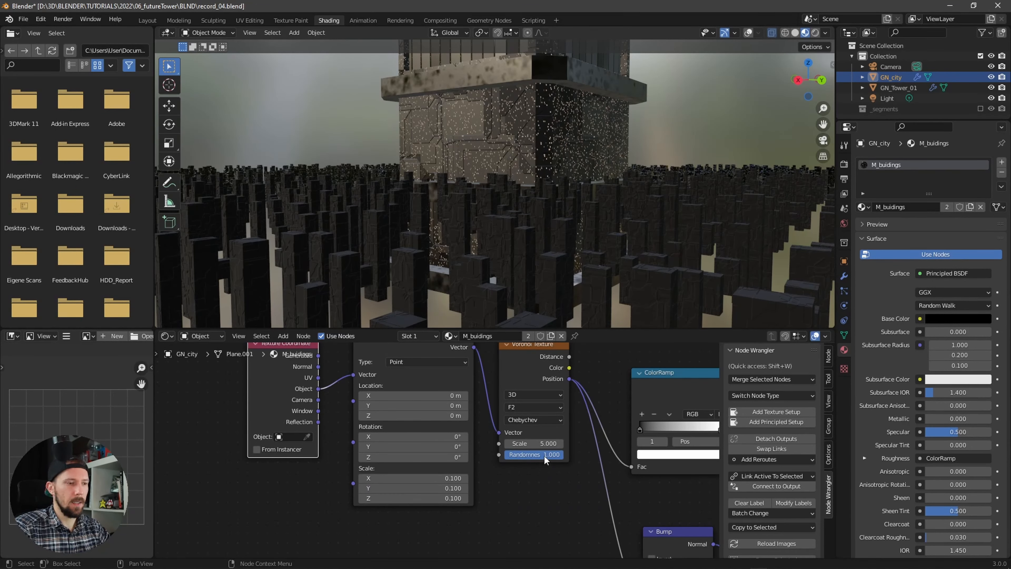
# - Set the Voronoi Texture's Scale to 11.5
pyautogui.click(551, 445)
pyautogui.write('11')
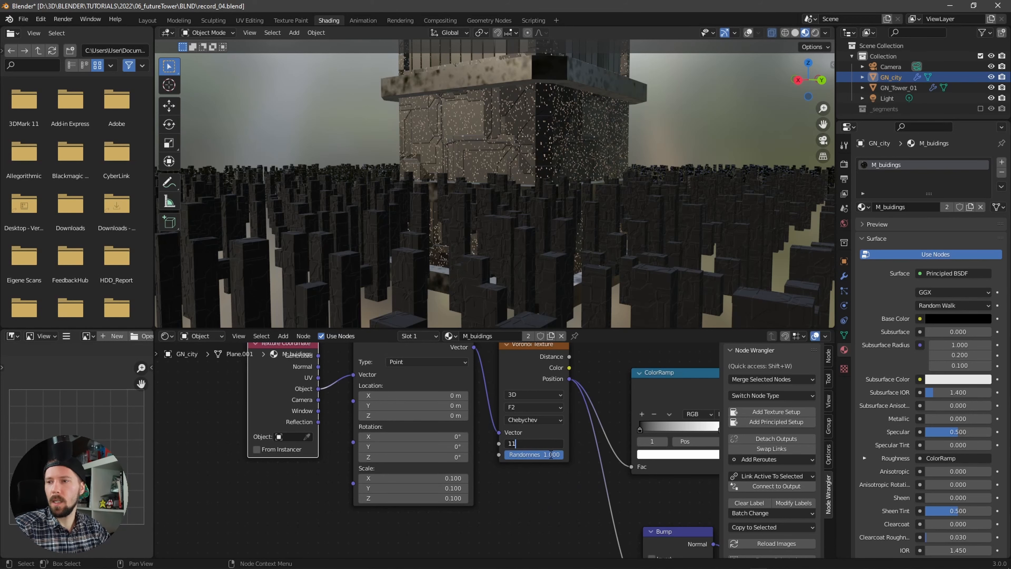
pyautogui.write('.5')
pyautogui.press('Return')
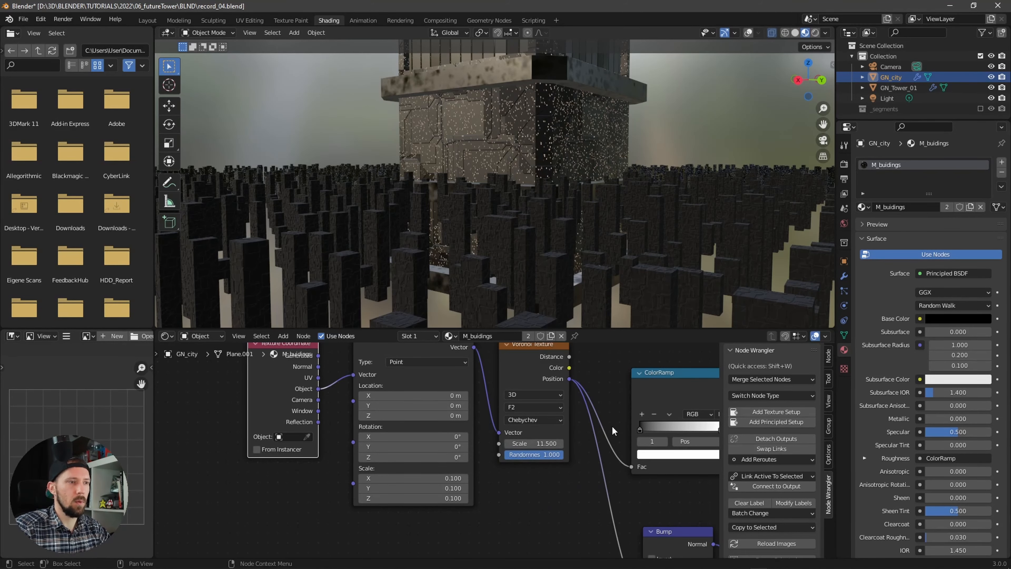
# - Move the black stop of the roughness ColorRamp to position 0.114
pyautogui.keyDown('ctrl'); pyautogui.hscroll(6, 553, 461); pyautogui.keyUp('ctrl')
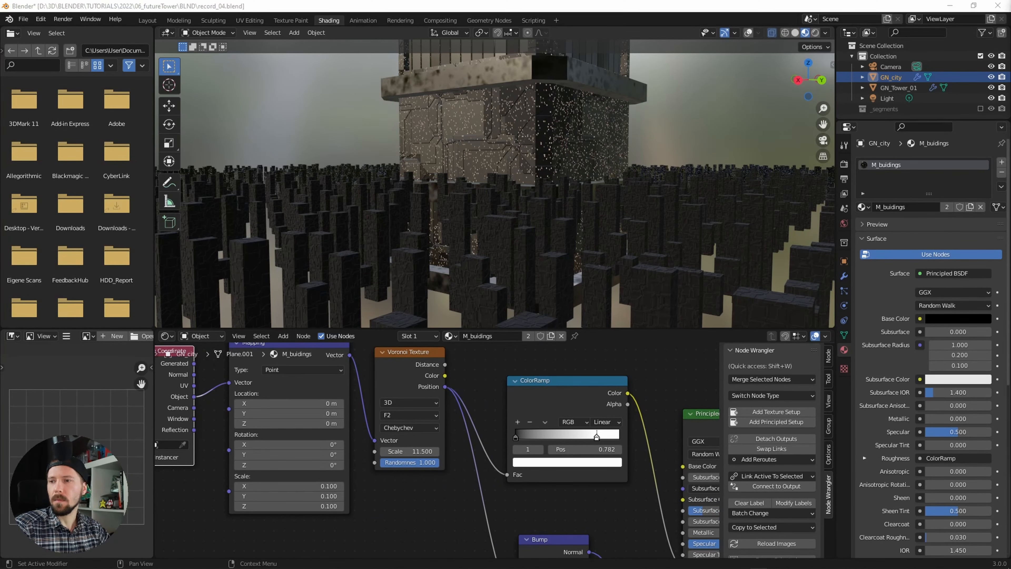
pyautogui.click(519, 435)
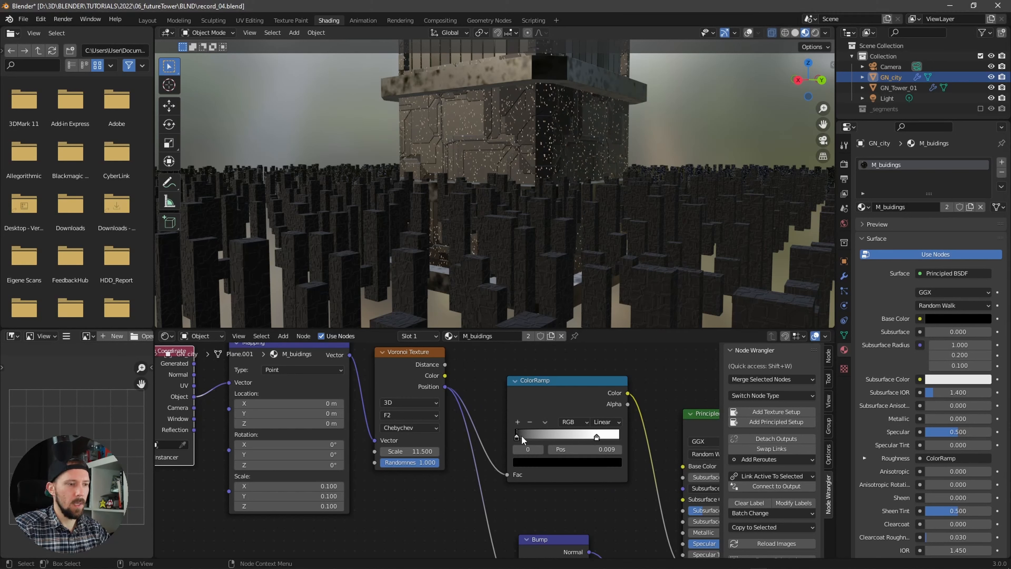
pyautogui.moveTo(526, 436); pyautogui.dragTo(532, 436)
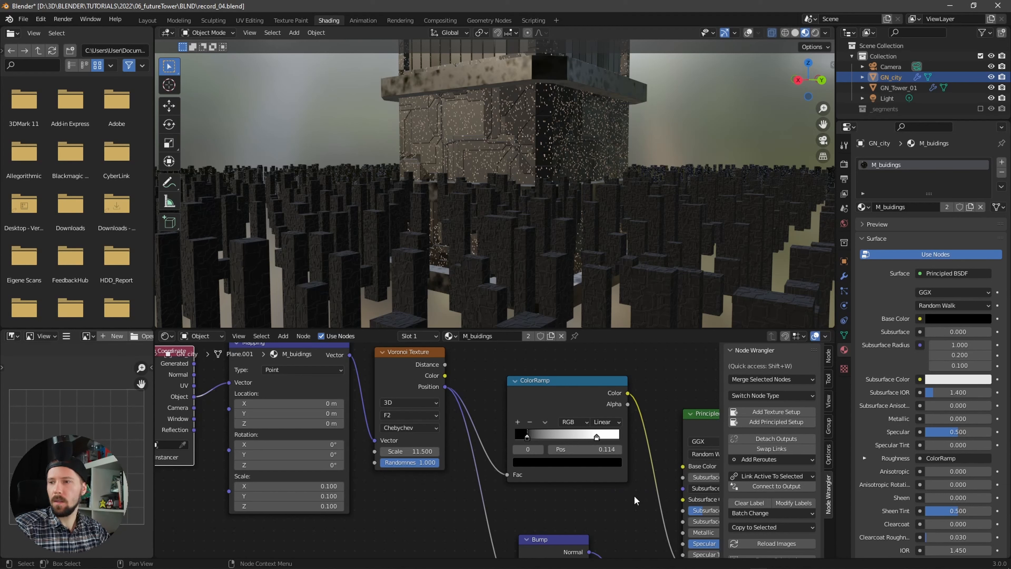
# - Connect the Texture Coordinate's Object output to the Vector input of the Mapping node feeding the Brick Texture
pyautogui.keyDown('shift'); pyautogui.scroll(-5, 634, 495); pyautogui.keyUp('shift')
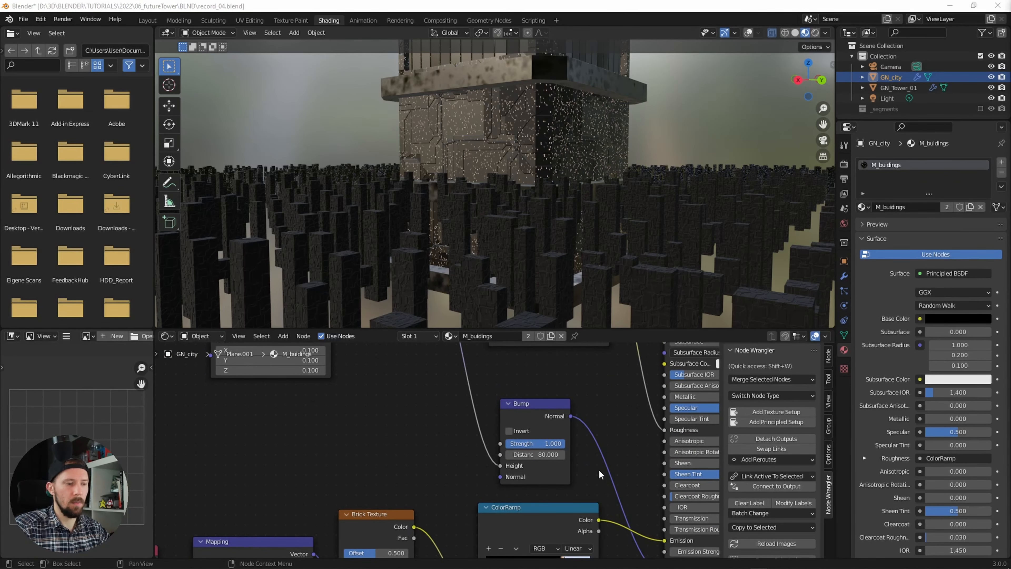
pyautogui.click(505, 495)
pyautogui.press('Home')
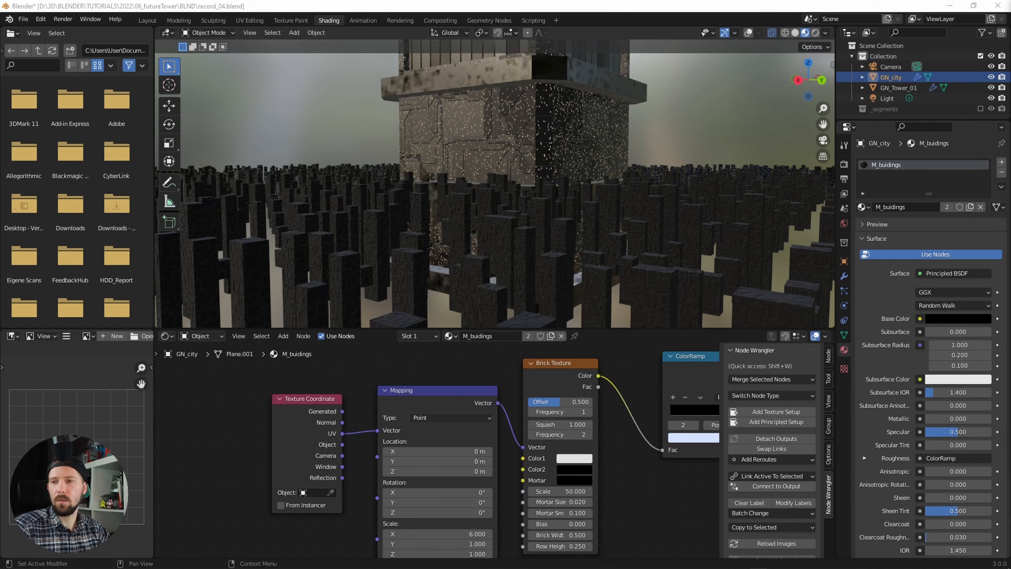
pyautogui.moveTo(342, 444); pyautogui.dragTo(377, 430)
pyautogui.scroll(-2, 458, 466)
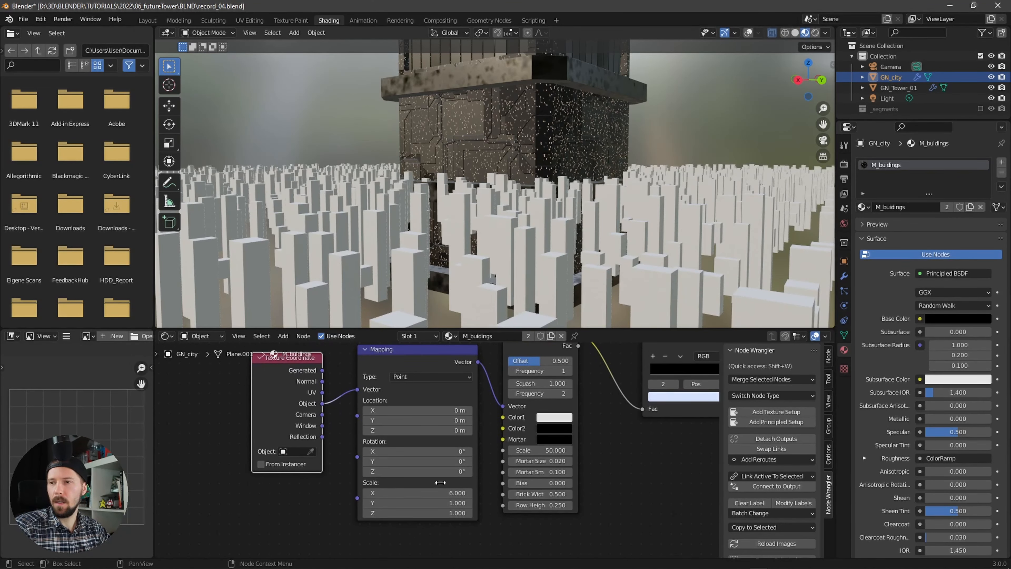
# - Set the Brick Texture's Mapping rotation to X 90°, Y 60° and Z 90°
pyautogui.scroll(3, 430, 474)
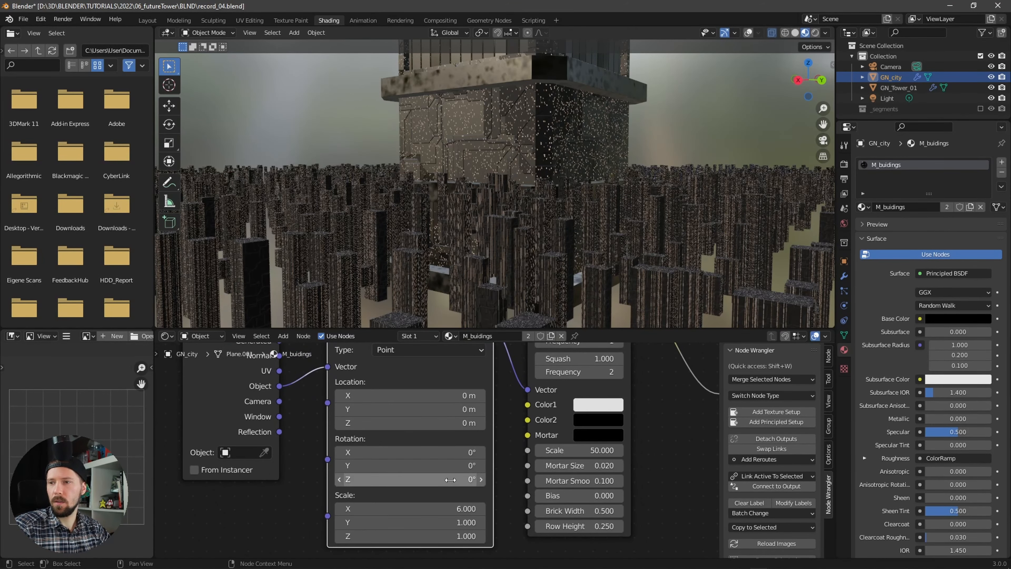
pyautogui.click(470, 452)
pyautogui.write('90')
pyautogui.press('Tab')
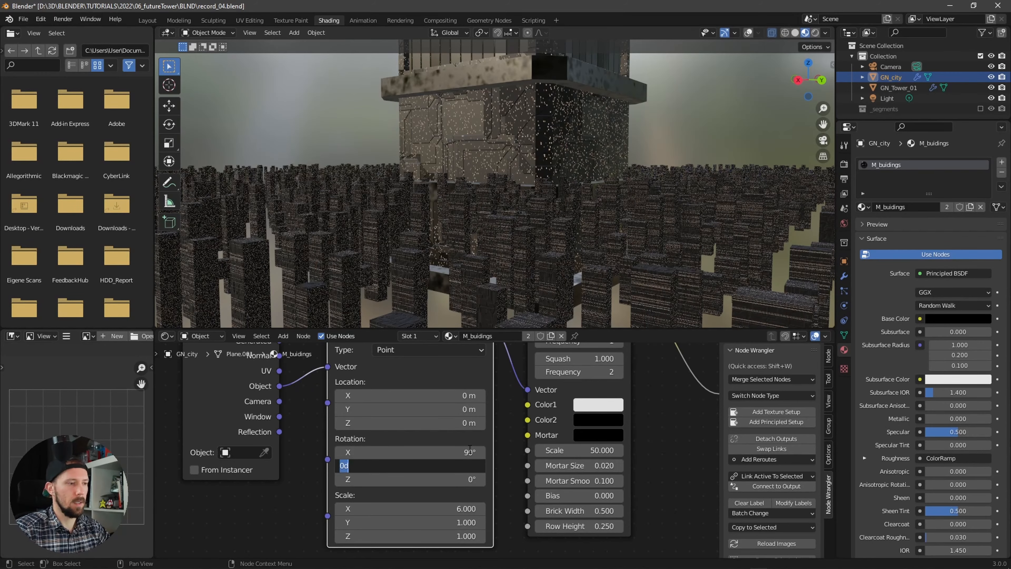
pyautogui.write('60')
pyautogui.press('Tab')
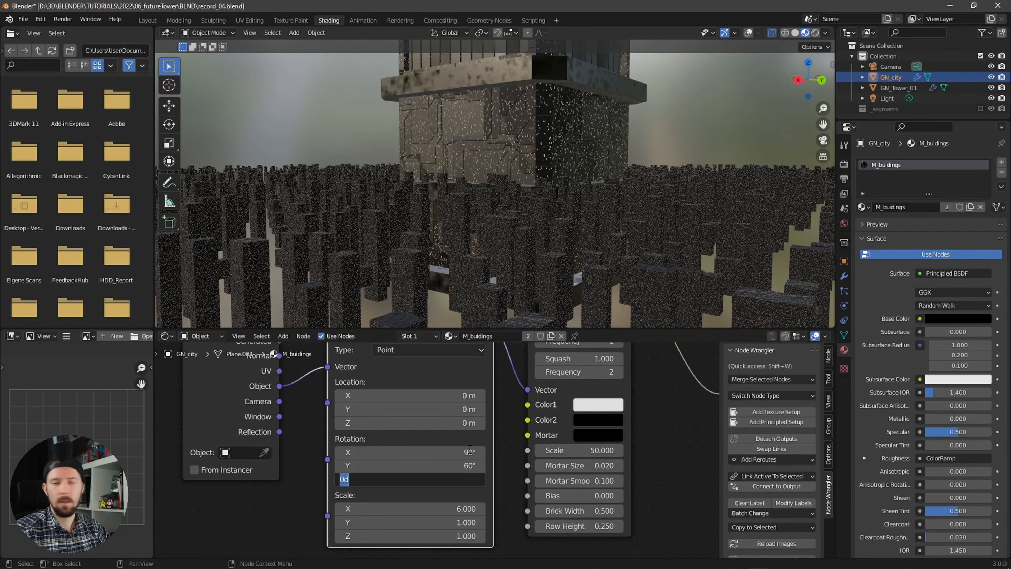
pyautogui.write('90')
pyautogui.press('Return')
# - Set the Brick Texture's Mapping scale to 0.1 on X, Y and Z
pyautogui.scroll(10, 559, 233)
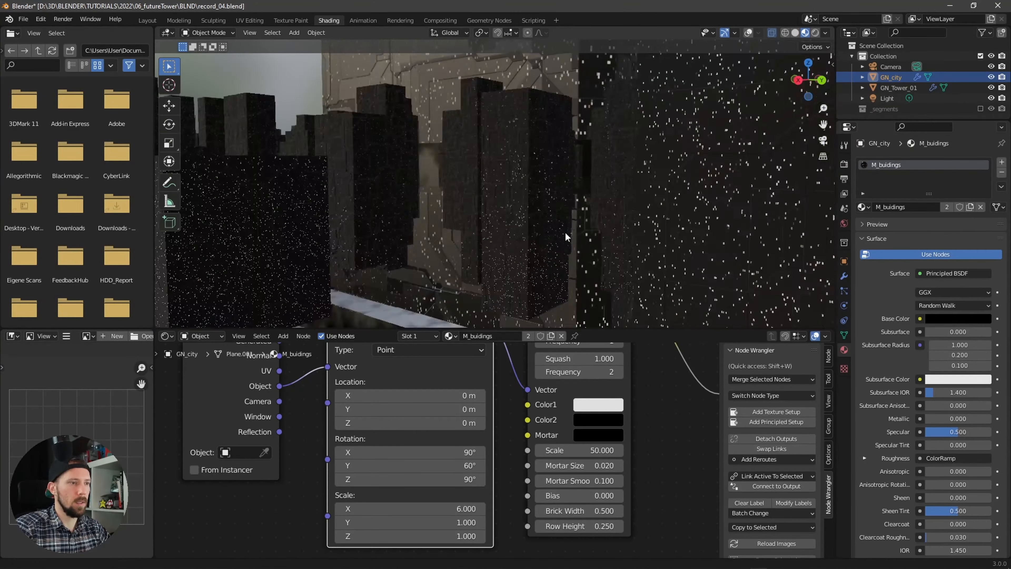
pyautogui.scroll(-8, 530, 247)
pyautogui.scroll(4, 492, 266)
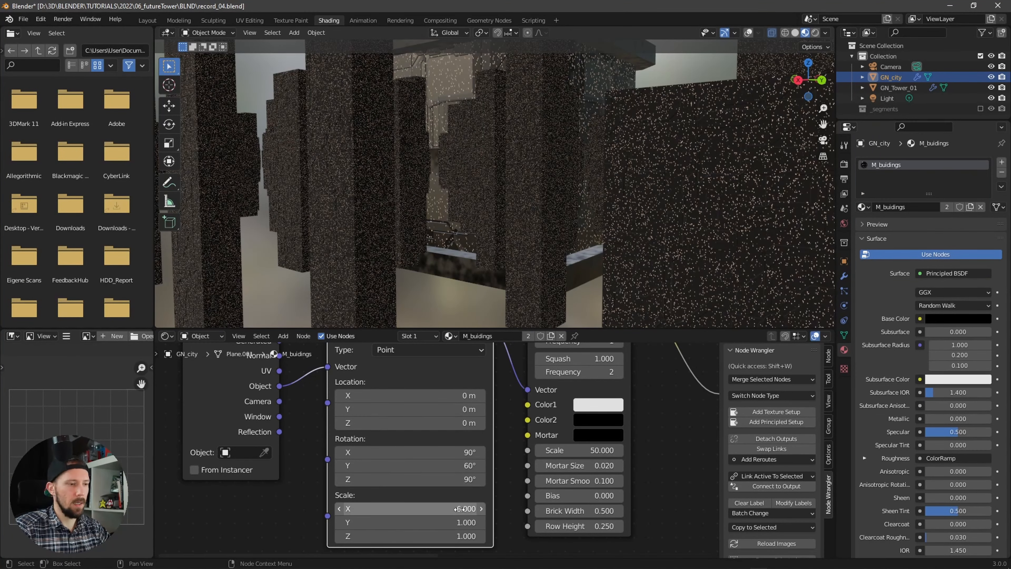
pyautogui.click(470, 506)
pyautogui.write('.1')
pyautogui.press('Tab')
pyautogui.press('Tab')
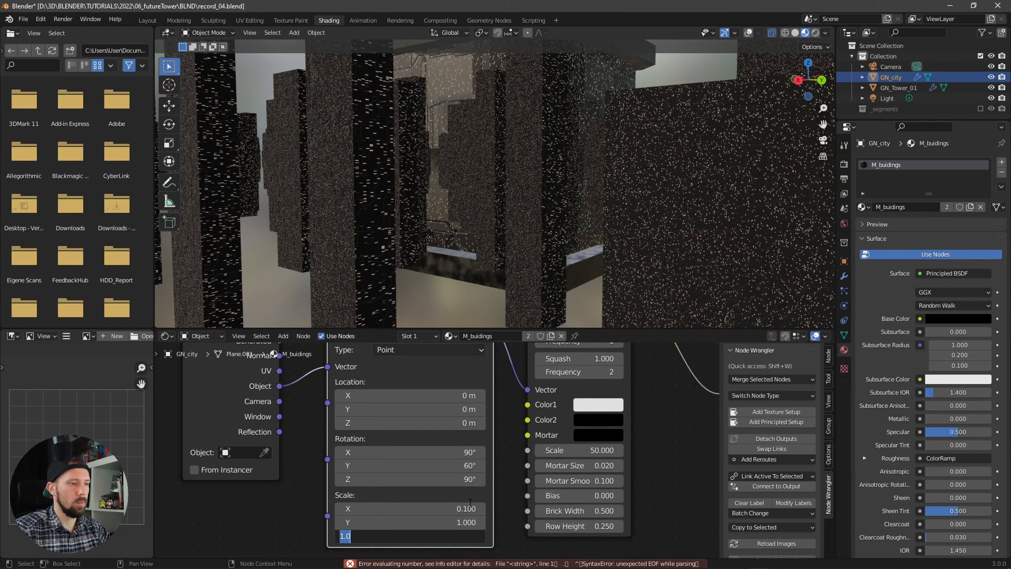
pyautogui.write('.1')
pyautogui.click(458, 523)
pyautogui.write('.1')
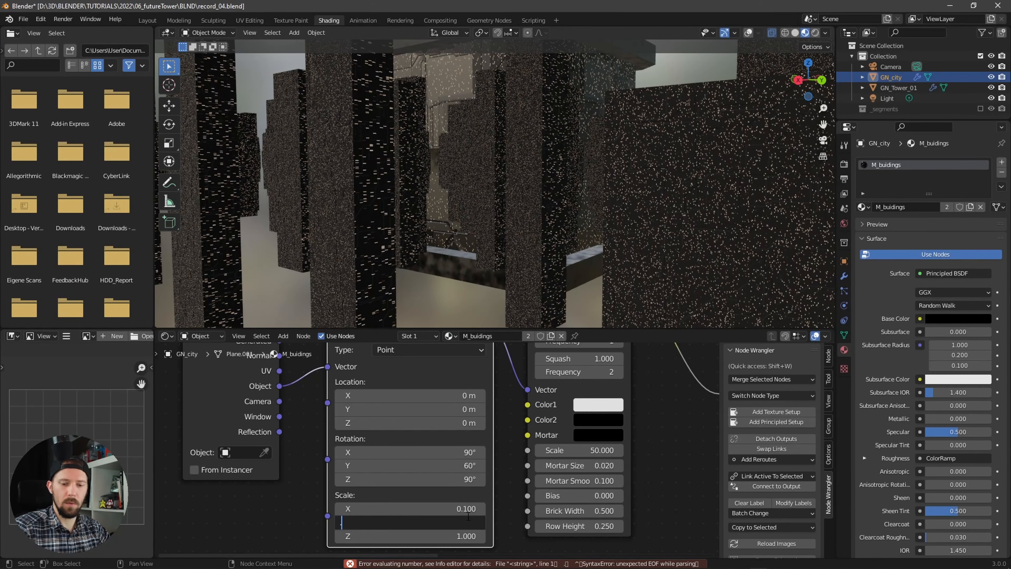
pyautogui.press('Return')
# - Set the Brick Texture's Scale to 80
pyautogui.scroll(-5, 522, 233)
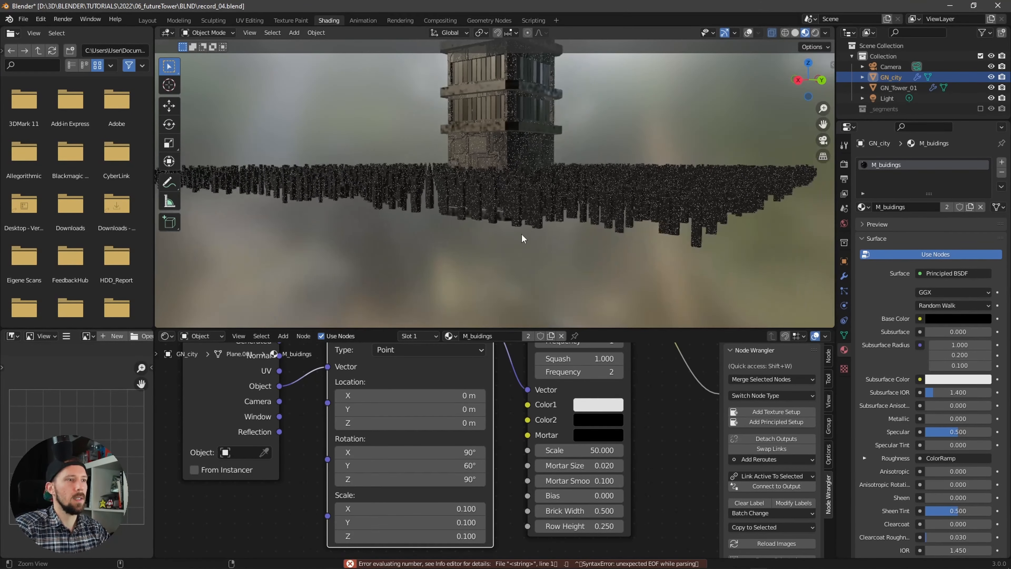
pyautogui.scroll(4, 591, 206)
pyautogui.scroll(-4, 591, 210)
pyautogui.scroll(3, 578, 223)
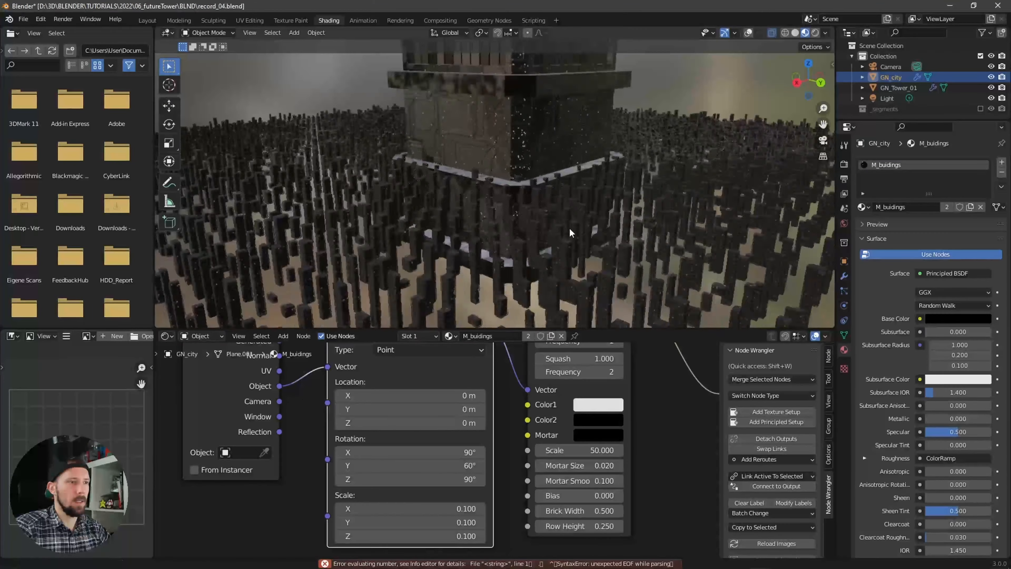
pyautogui.moveTo(570, 235); pyautogui.dragTo(548, 251, button='middle')
pyautogui.scroll(-3, 570, 268)
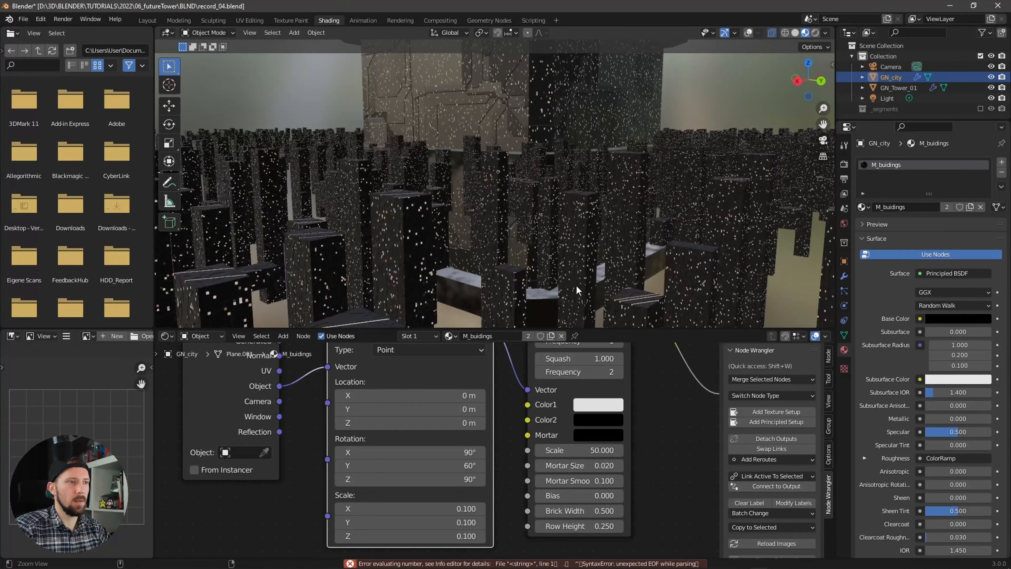
pyautogui.moveTo(643, 424); pyautogui.dragTo(525, 458, button='middle')
pyautogui.moveTo(634, 432); pyautogui.dragTo(537, 456, button='middle')
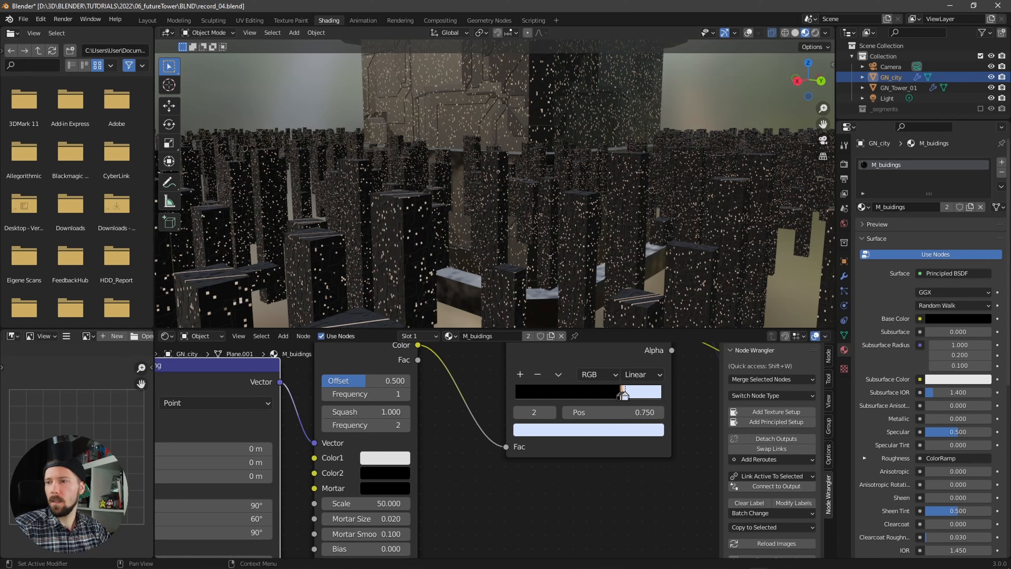
pyautogui.click(397, 503)
pyautogui.write('80')
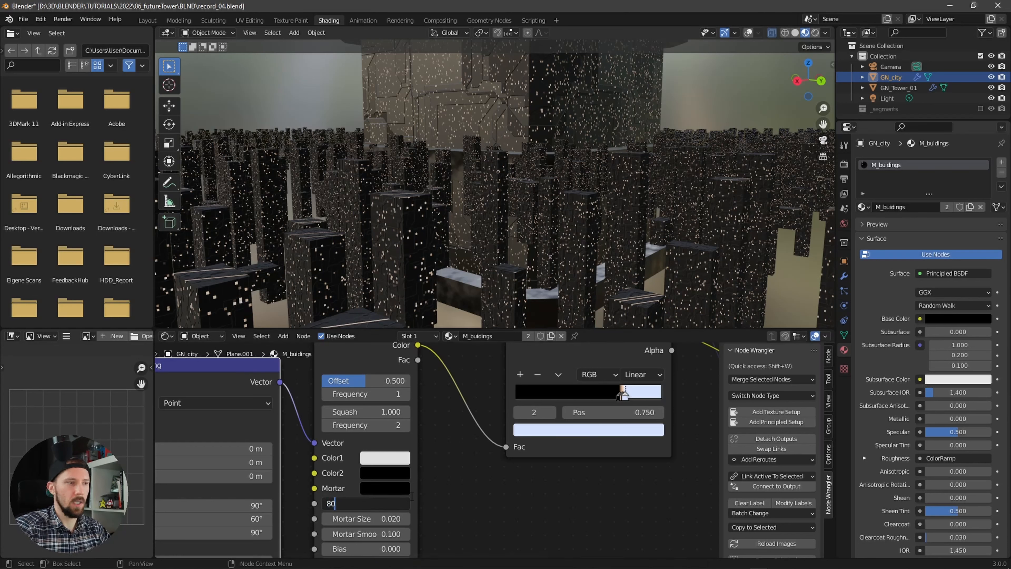
pyautogui.press('Return')
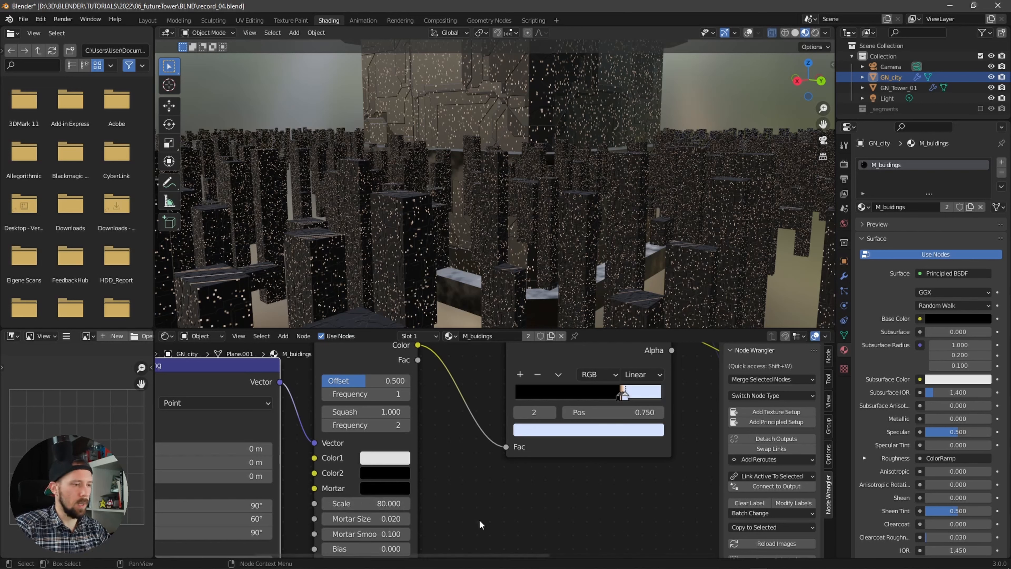
pyautogui.moveTo(560, 516); pyautogui.dragTo(505, 522, button='middle')
pyautogui.moveTo(604, 392); pyautogui.dragTo(537, 419, button='middle')
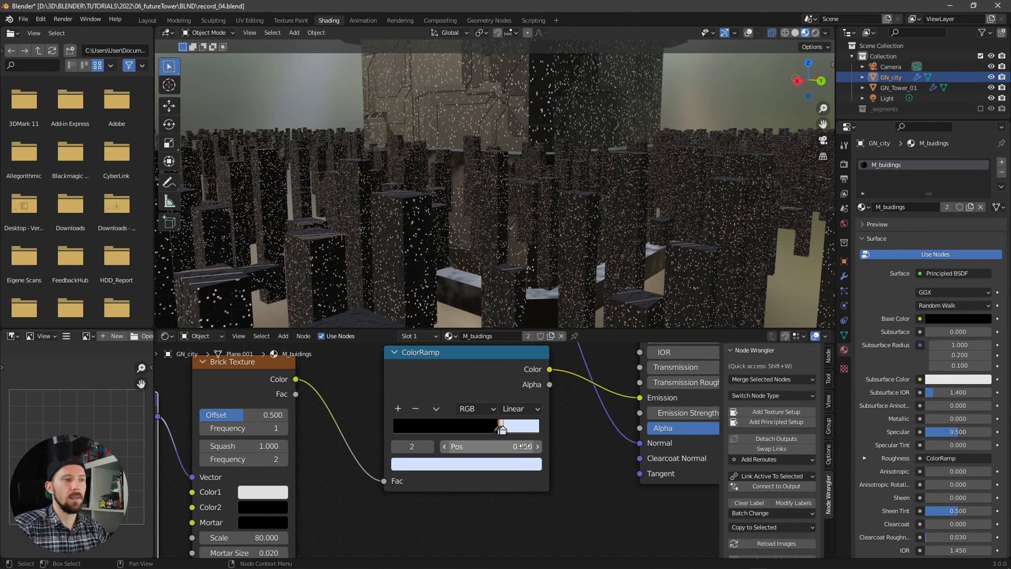
pyautogui.scroll(-5, 569, 253)
pyautogui.moveTo(562, 256)
pyautogui.mouseDown(button='middle')
pyautogui.moveTo(574, 261)
pyautogui.moveTo(534, 269)
pyautogui.moveTo(548, 250)
pyautogui.mouseUp(button='middle')
pyautogui.scroll(-3, 537, 266)
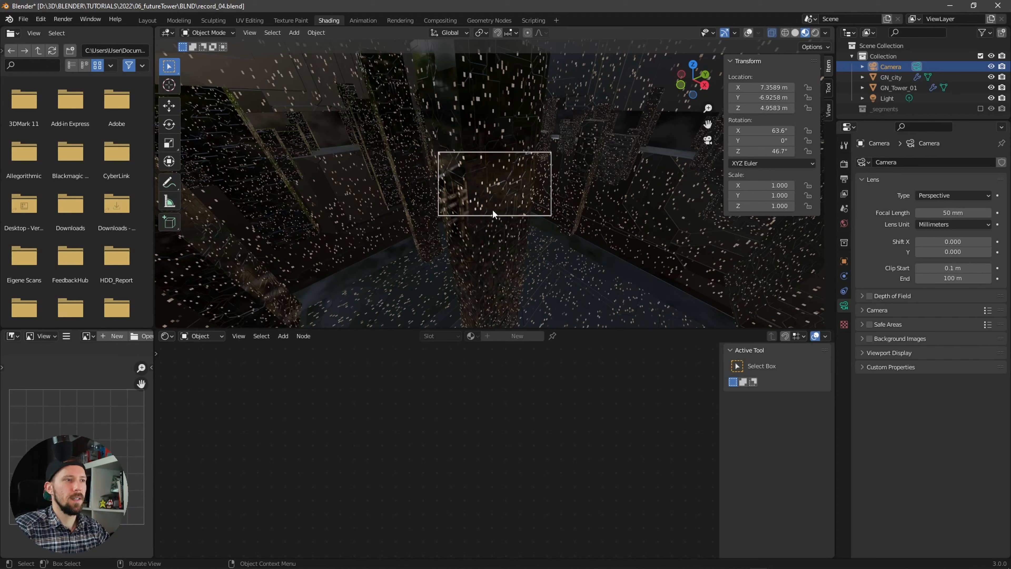
# - Set the camera's location to X 138 m, Y -131 m and Z 7 m
pyautogui.scroll(4, 553, 193)
pyautogui.scroll(-3, 511, 207)
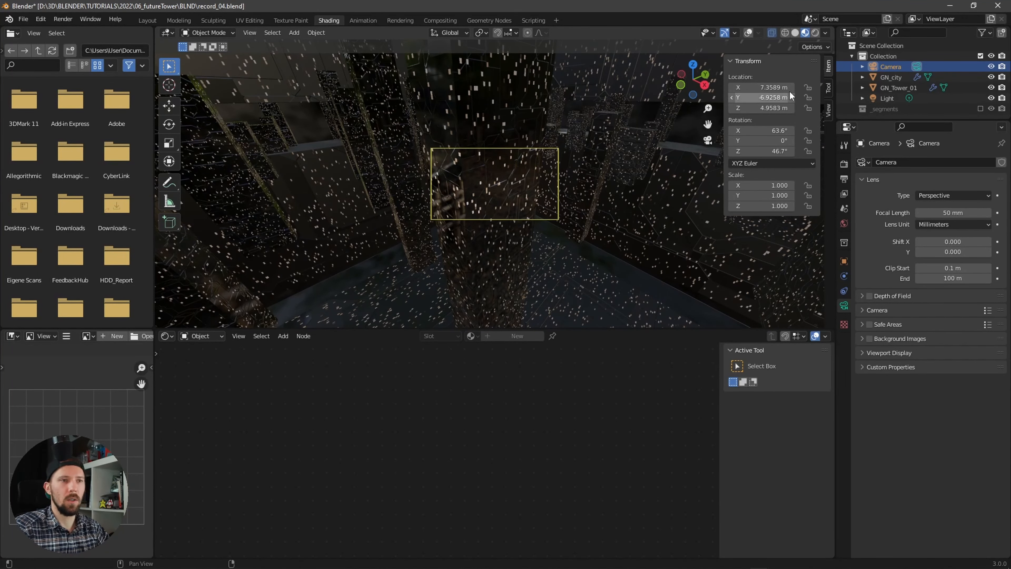
pyautogui.click(768, 88)
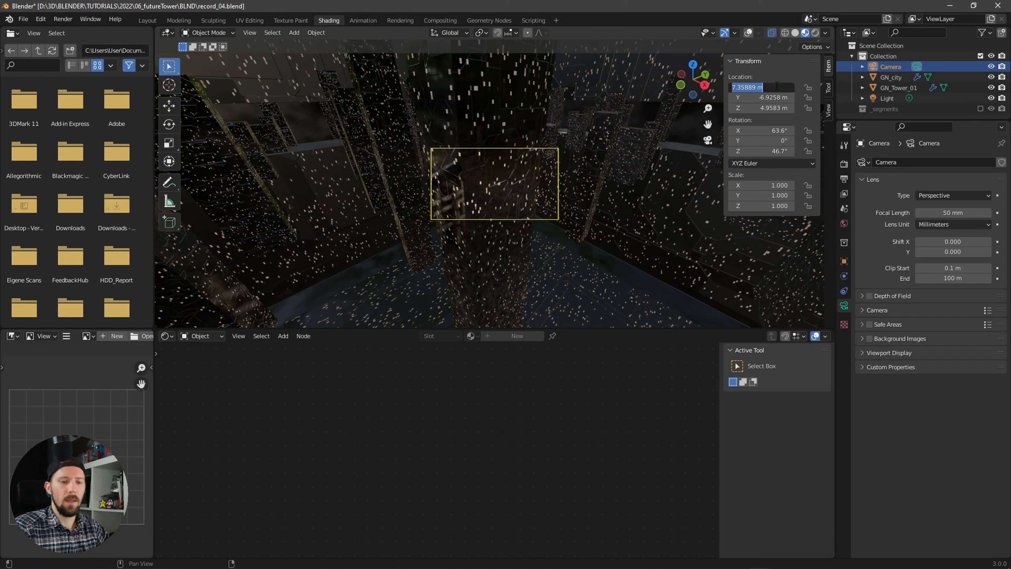
pyautogui.write('1')
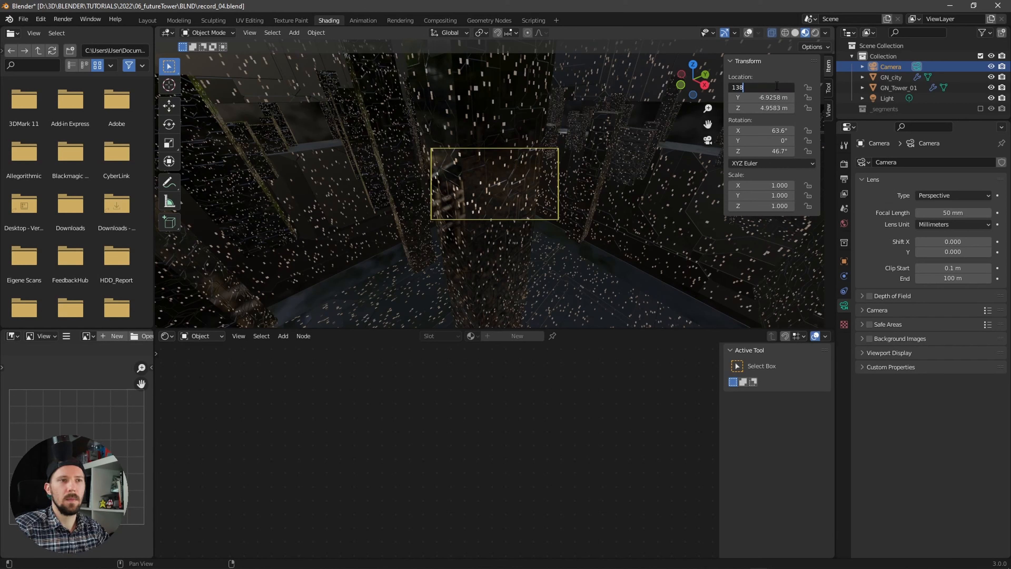
pyautogui.write('38')
pyautogui.press('Return')
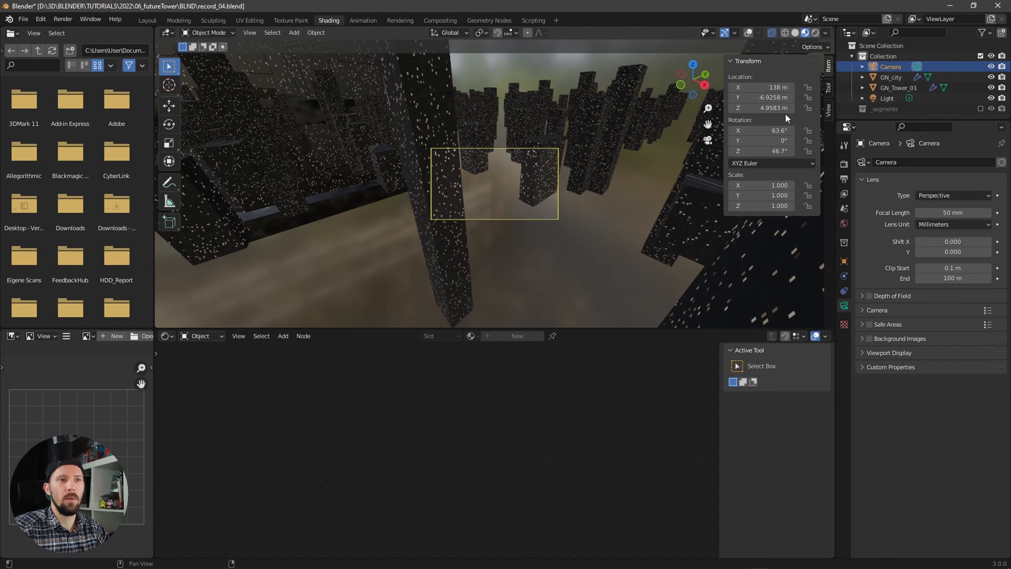
pyautogui.click(772, 97)
pyautogui.press('BackSpace')
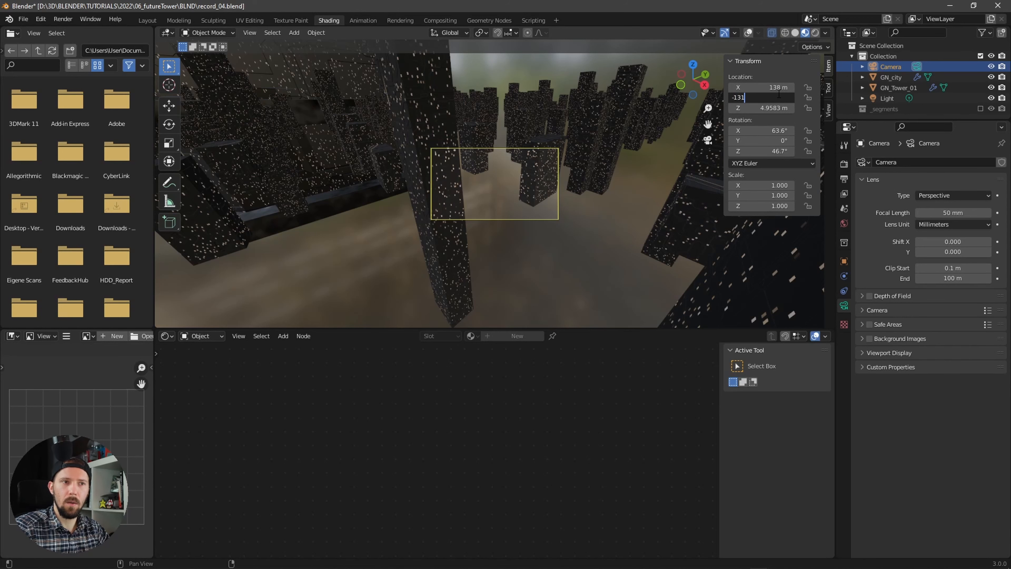
pyautogui.write('-131')
pyautogui.press('Return')
pyautogui.click(773, 107)
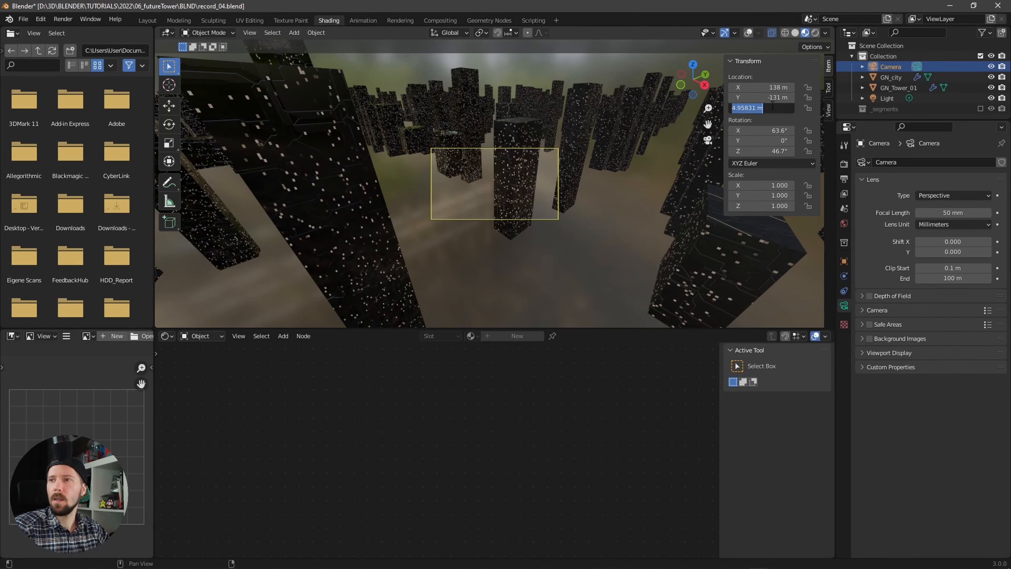
pyautogui.write('7')
pyautogui.press('Return')
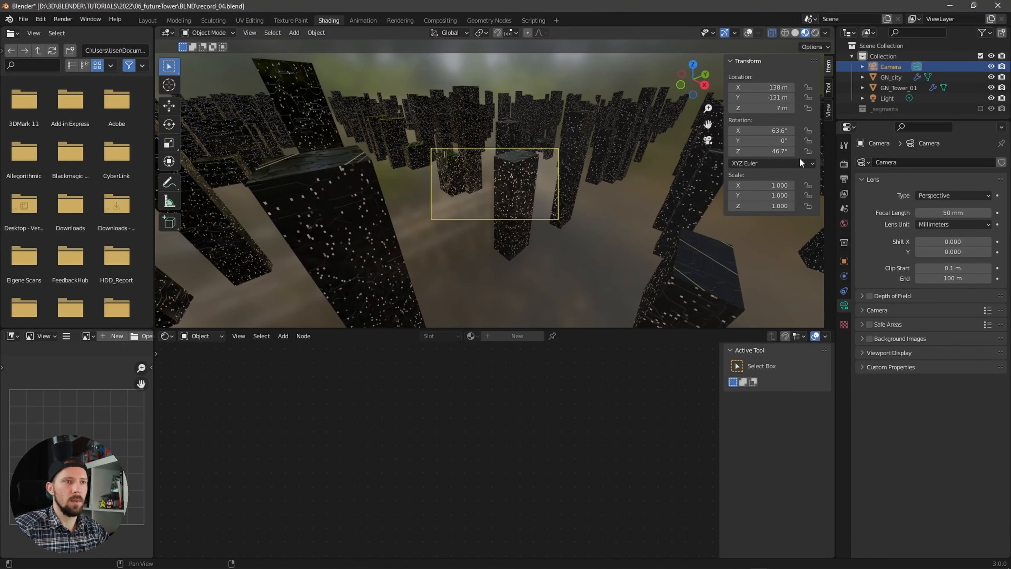
# - Set the camera's rotation to X 116° and Z 47°
pyautogui.click(774, 131)
pyautogui.write('116')
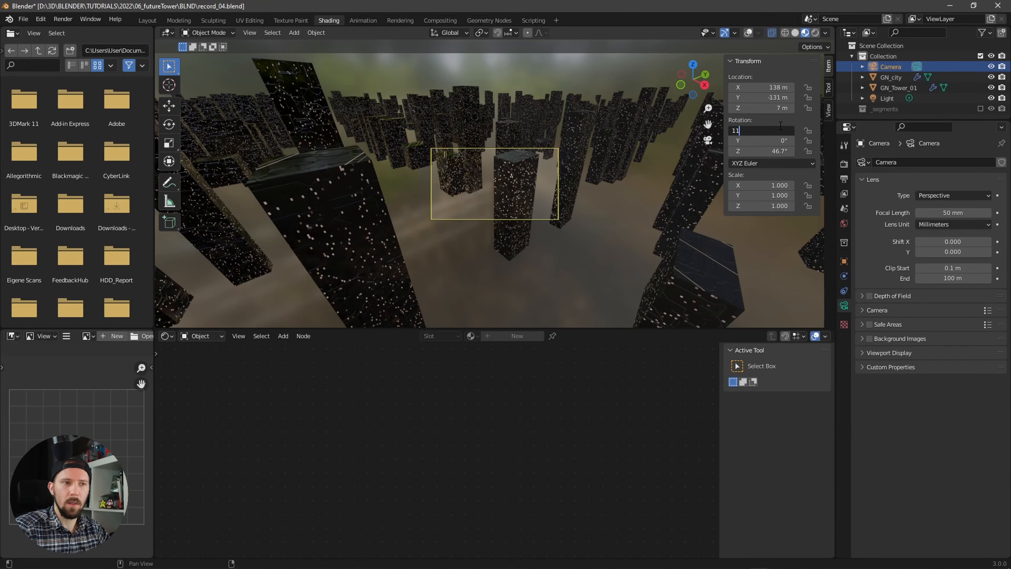
pyautogui.press('Tab')
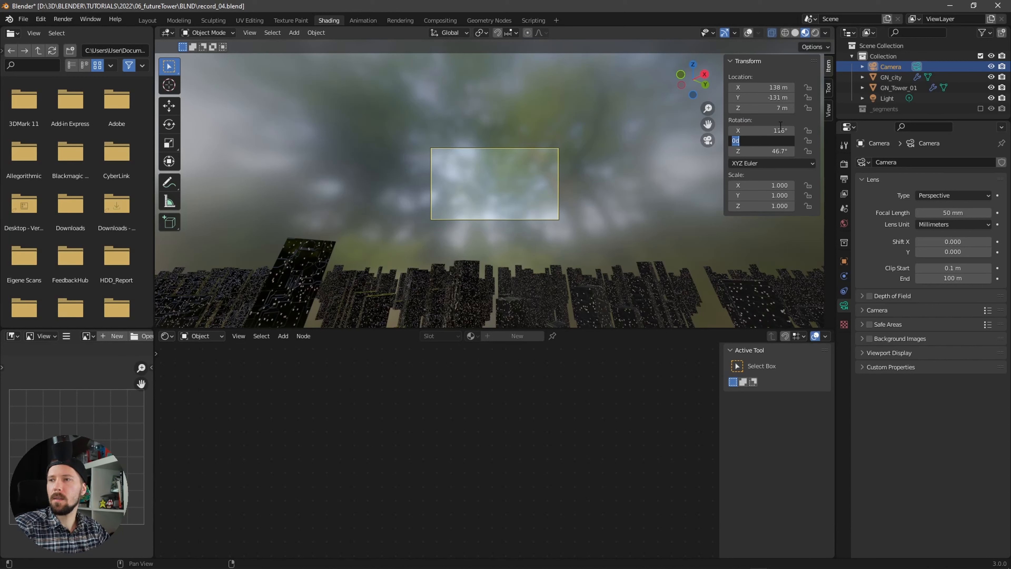
pyautogui.press('Tab')
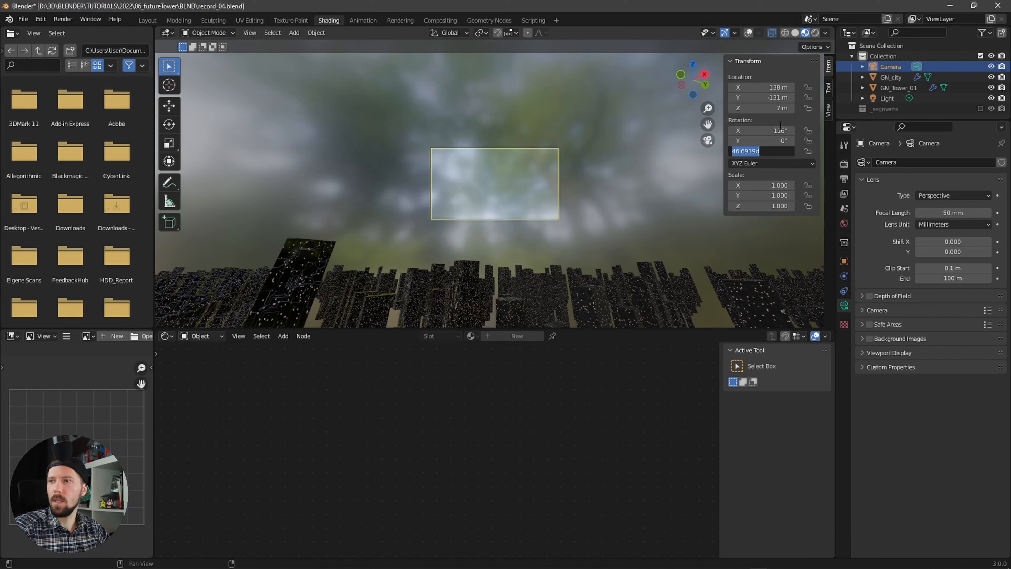
pyautogui.write('47')
pyautogui.press('Return')
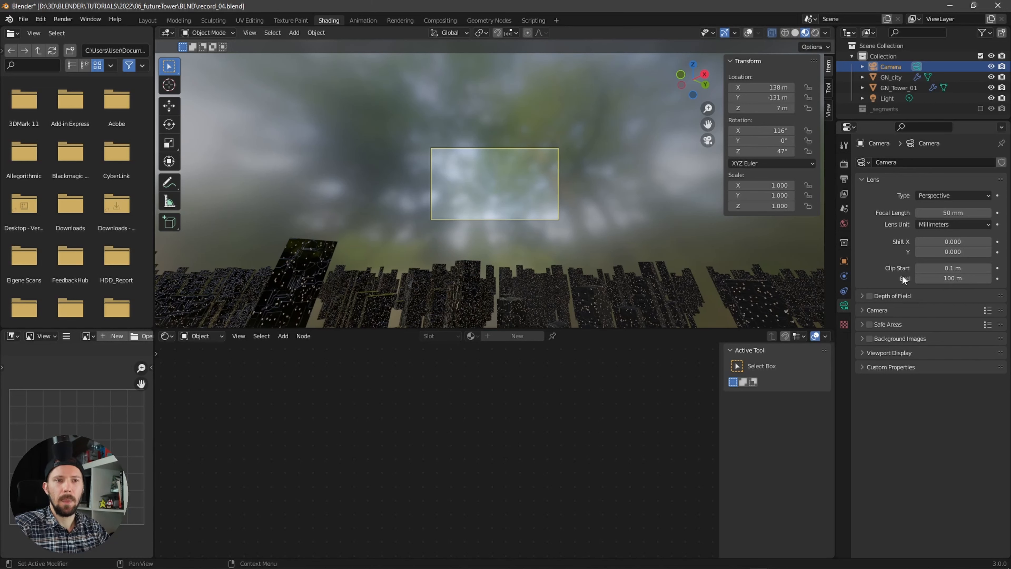
# - Set the camera's clip end to 5000 m and its focal length to 18 mm
pyautogui.click(953, 278)
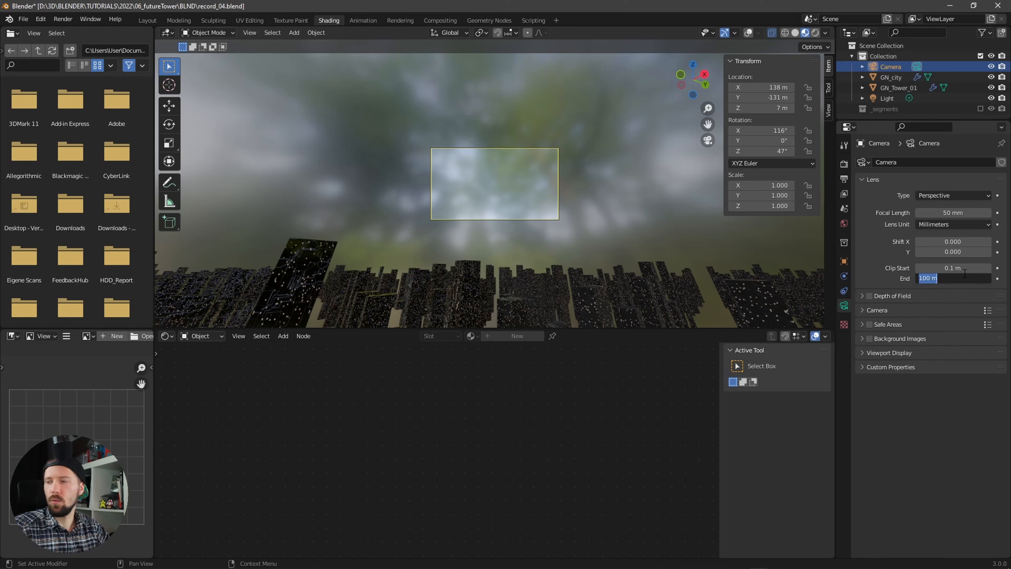
pyautogui.write('5000')
pyautogui.press('Return')
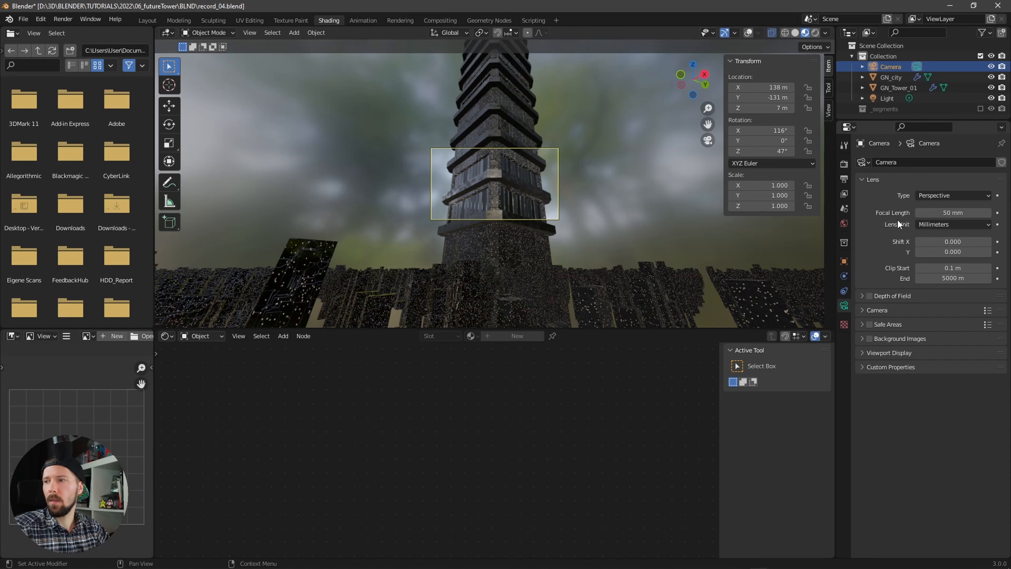
pyautogui.click(950, 213)
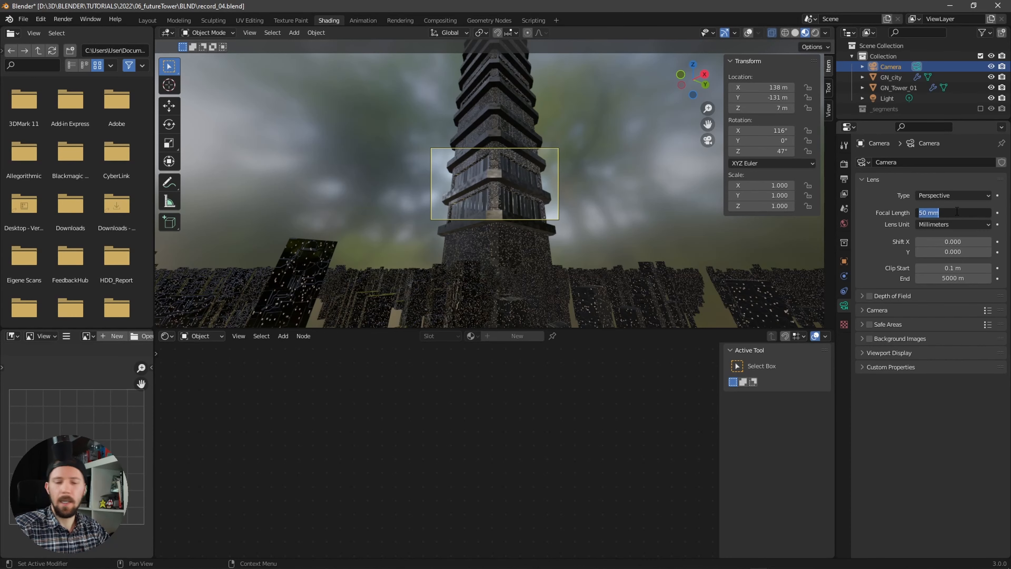
pyautogui.write('18')
pyautogui.press('Return')
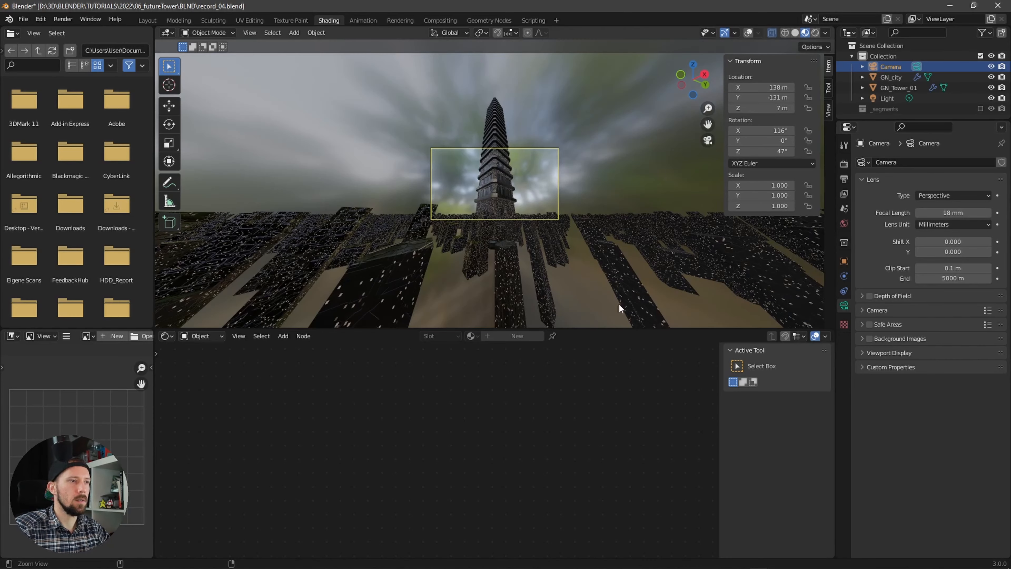
# - In the geometry nodes of GN_Tower_01, reduce the Mesh Line count to 3 while viewing through the camera
pyautogui.scroll(6, 648, 206)
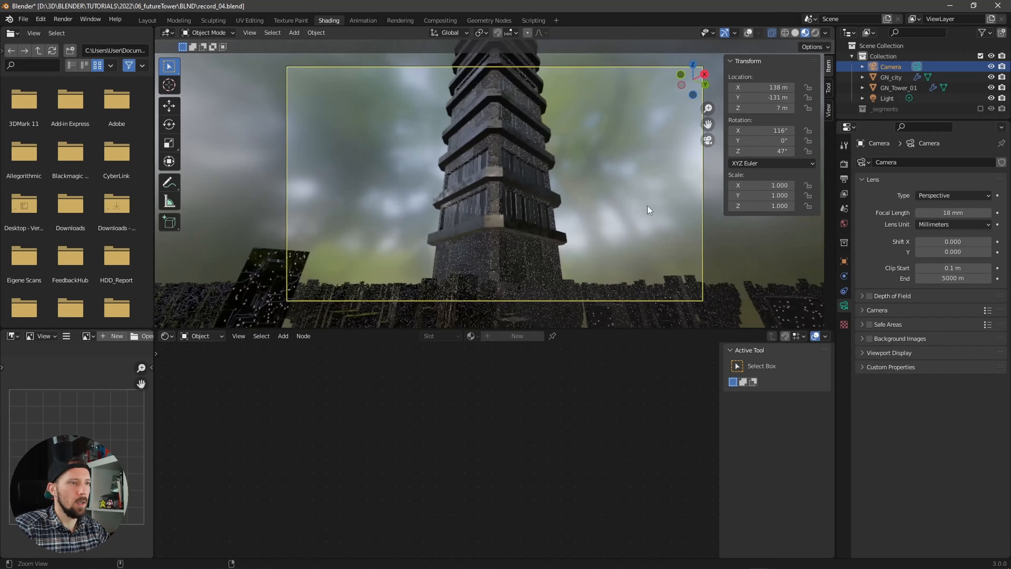
pyautogui.scroll(2, 672, 209)
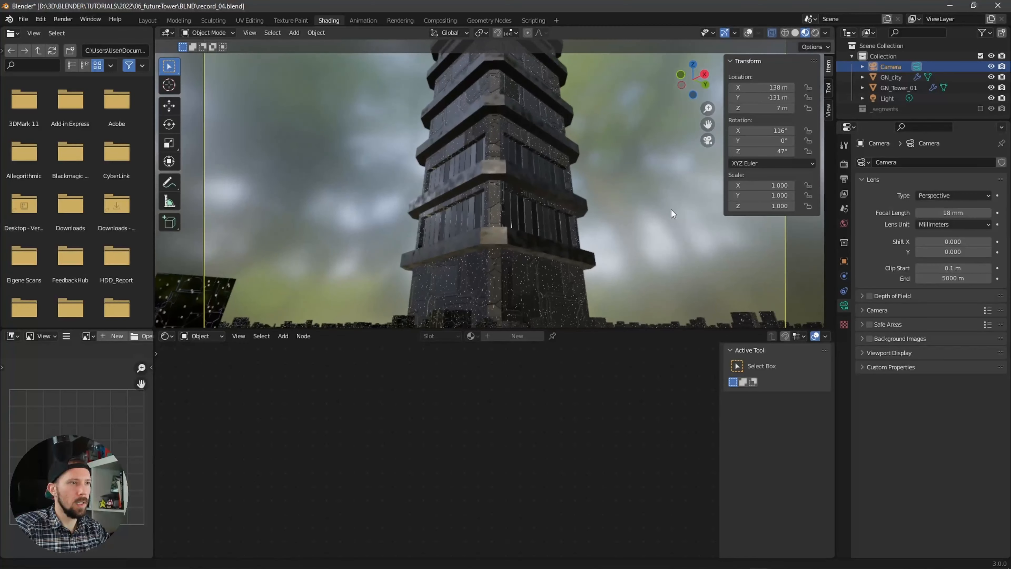
pyautogui.scroll(-2, 567, 237)
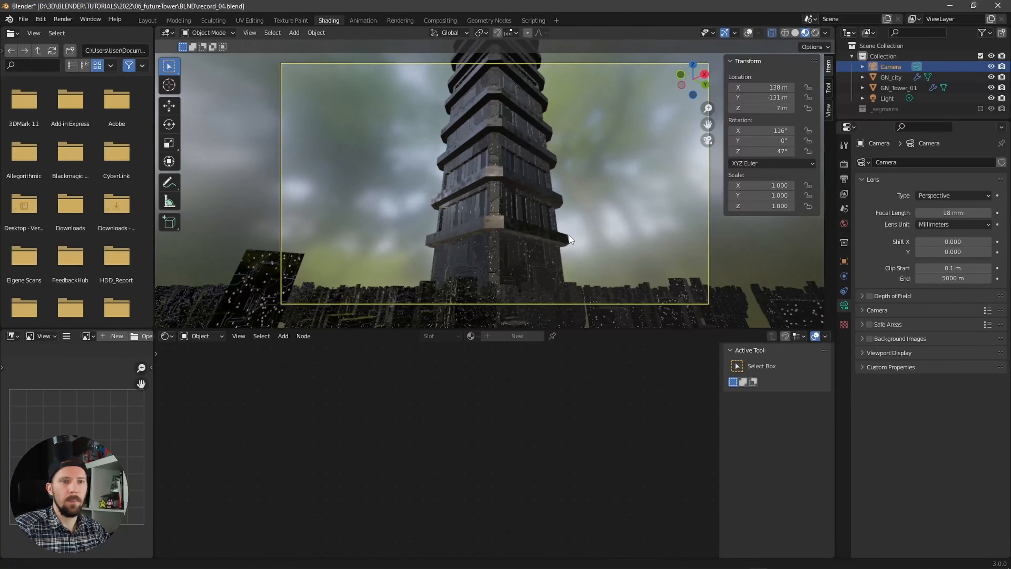
pyautogui.scroll(-1, 573, 236)
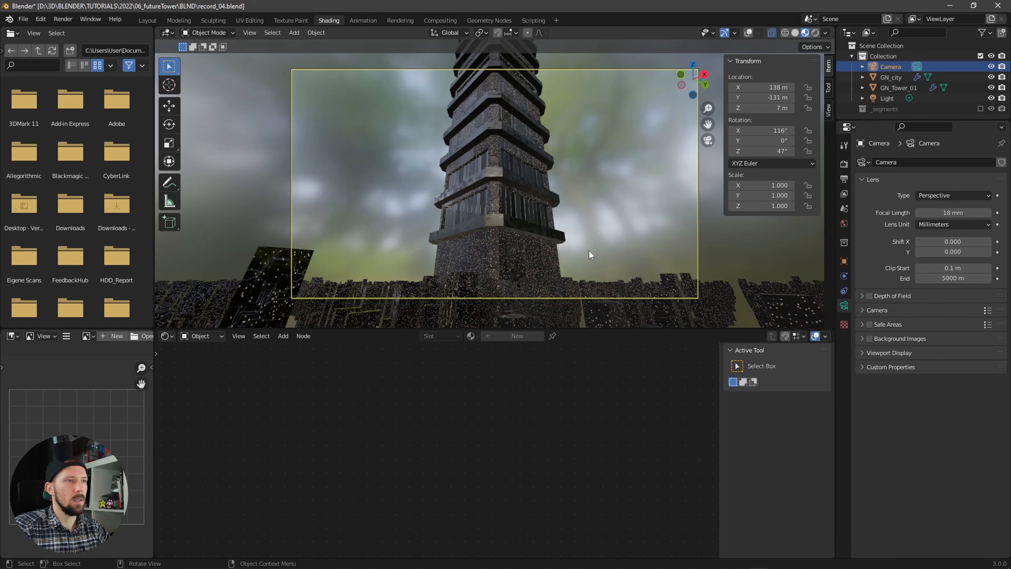
pyautogui.click(515, 186)
pyautogui.click(488, 22)
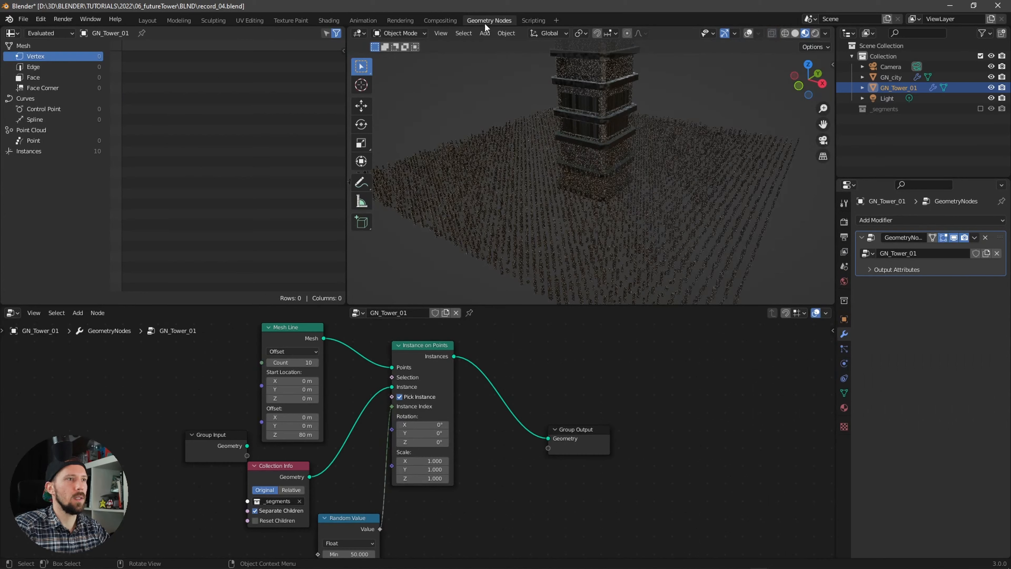
pyautogui.press('KP_0')
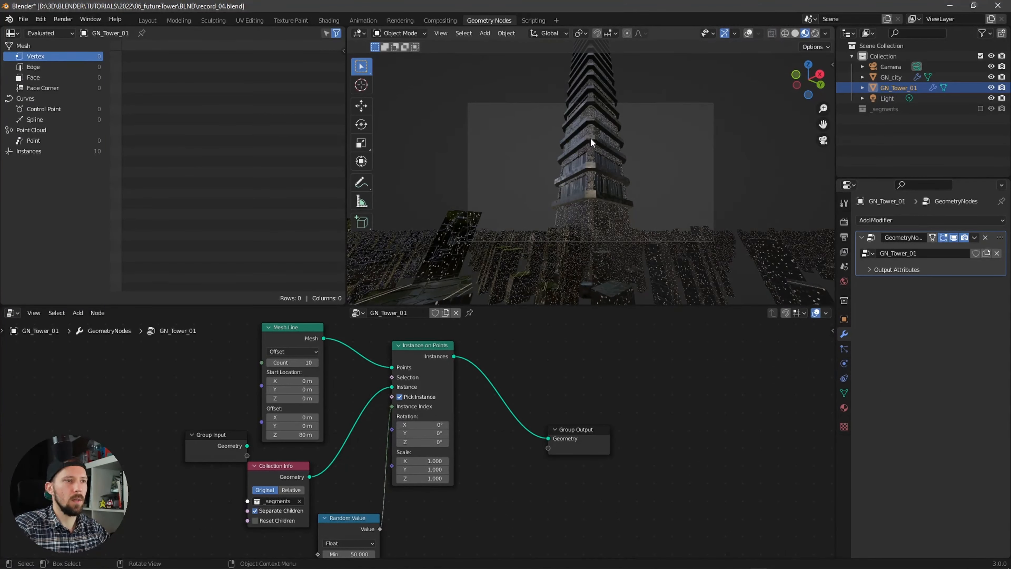
pyautogui.moveTo(270, 364); pyautogui.dragTo(245, 364)
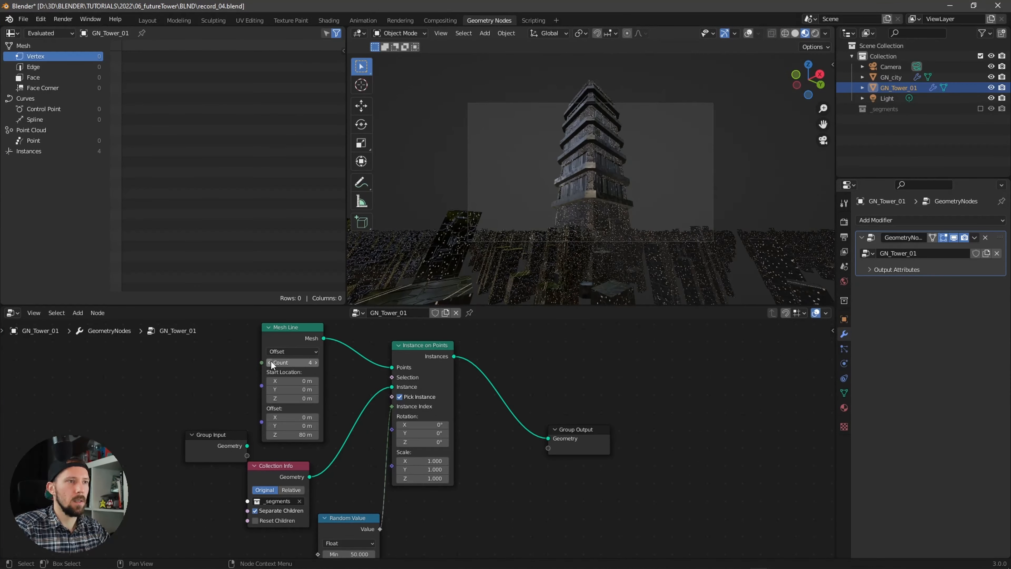
# - Set the seed of the tower's Random Value node to 8
pyautogui.scroll(3, 722, 210)
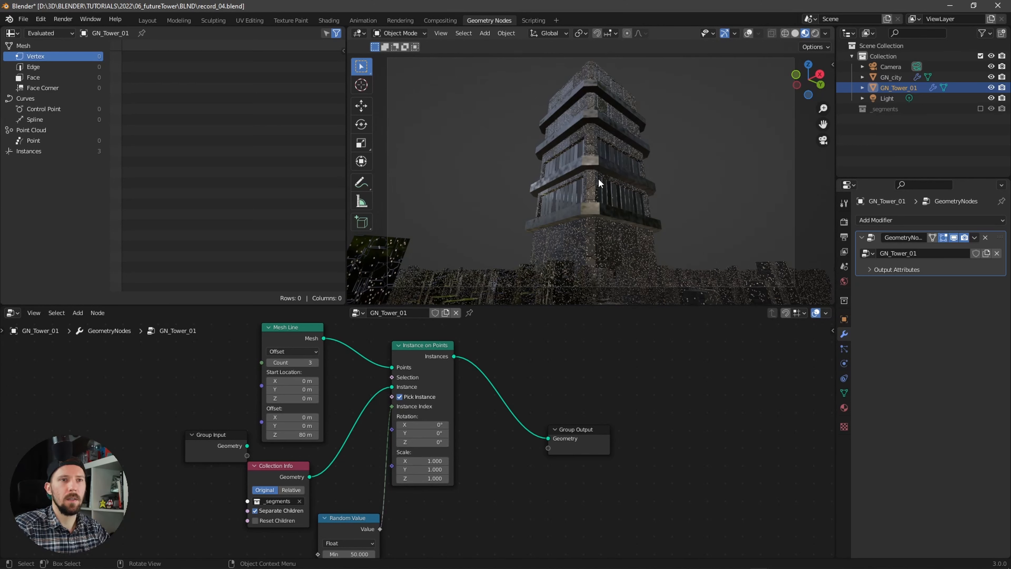
pyautogui.moveTo(448, 496); pyautogui.dragTo(513, 436, button='middle')
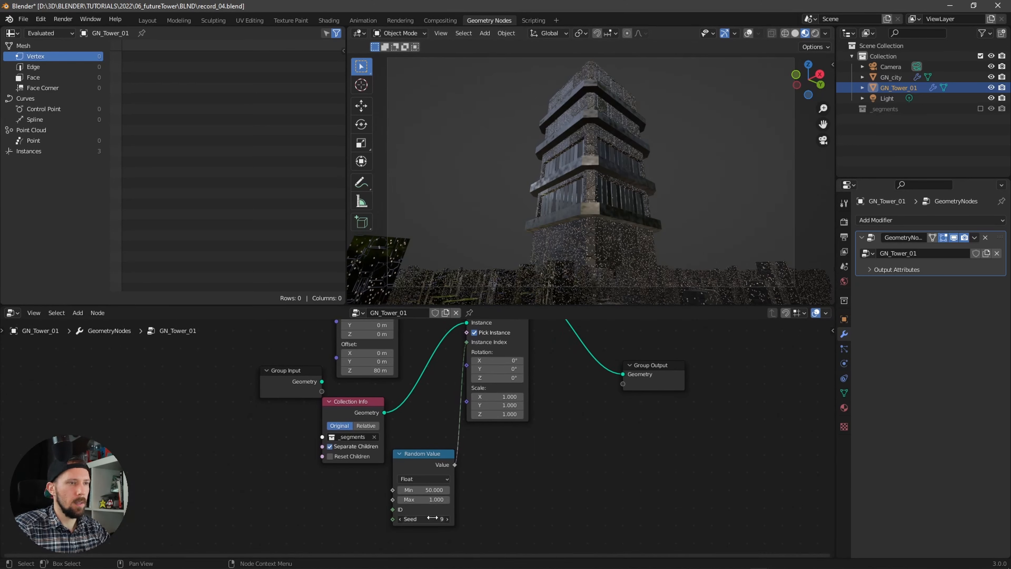
pyautogui.moveTo(433, 517); pyautogui.dragTo(435, 518)
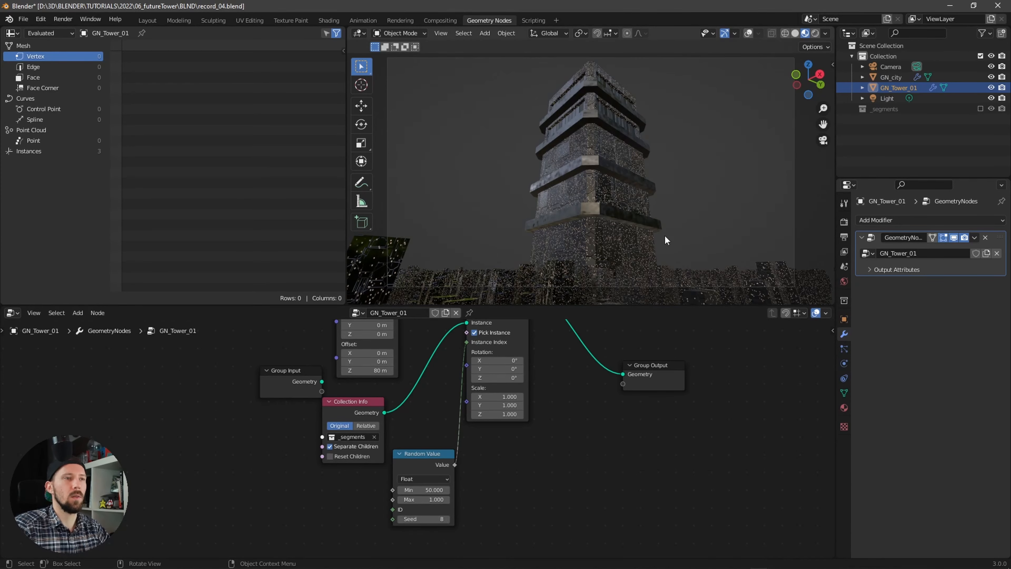
# - Return to the Shading workspace, set the render engine to Cycles with GPU Compute, and display the viewport in Rendered shading
pyautogui.hotkey('ctrl', 'pageup')
pyautogui.click(892, 78)
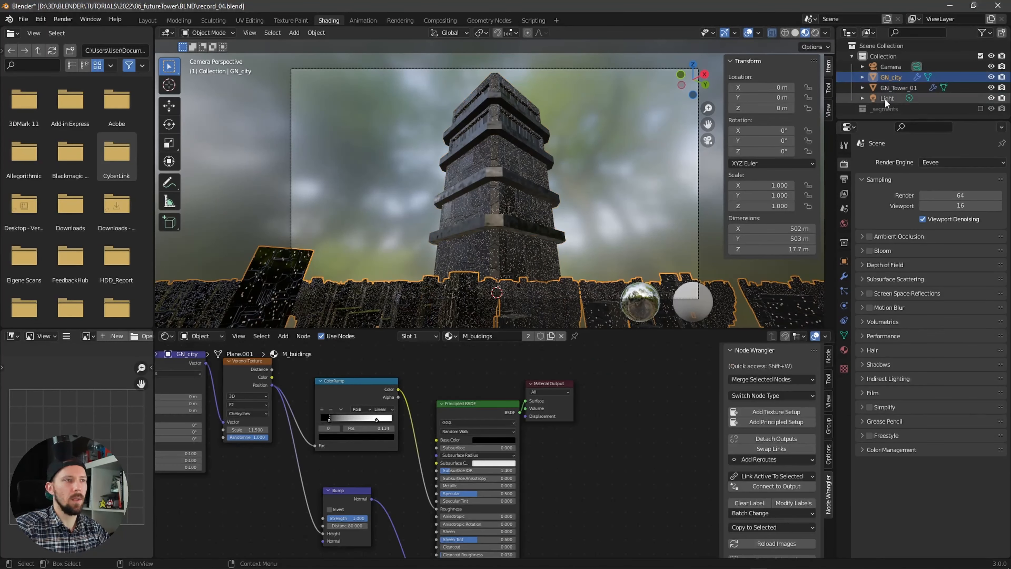
pyautogui.click(892, 87)
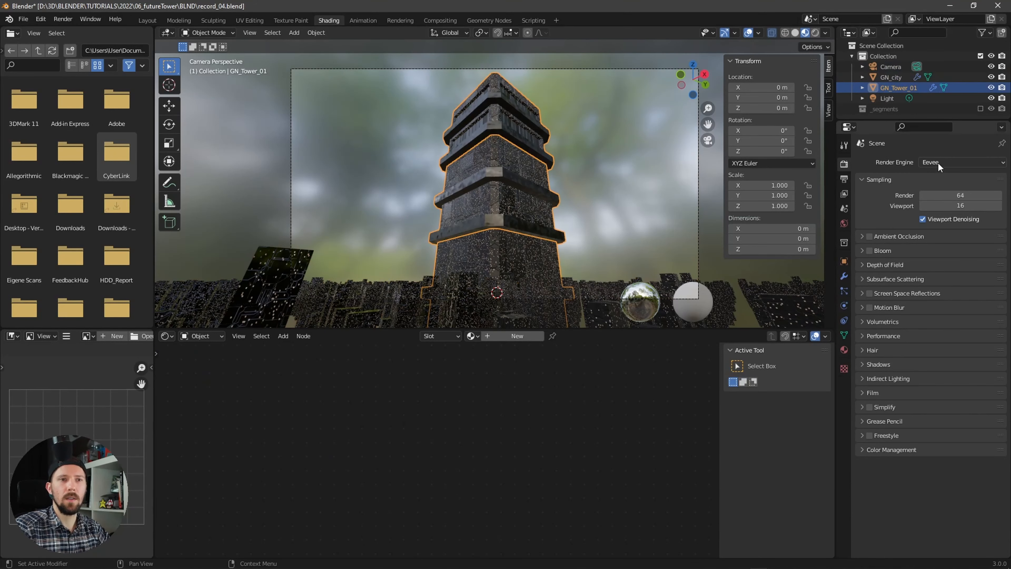
pyautogui.click(952, 162)
pyautogui.click(959, 198)
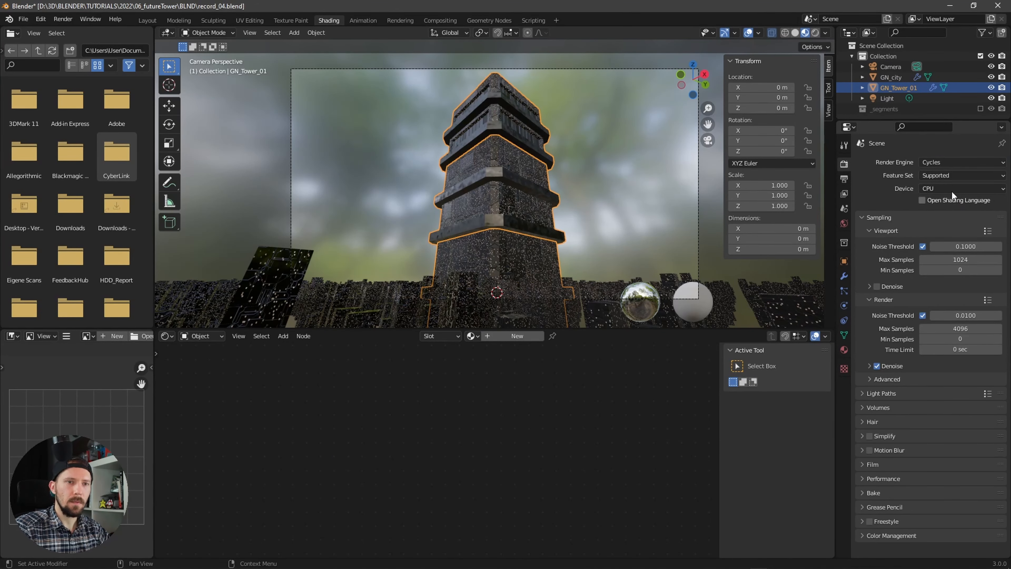
pyautogui.click(952, 191)
pyautogui.click(946, 210)
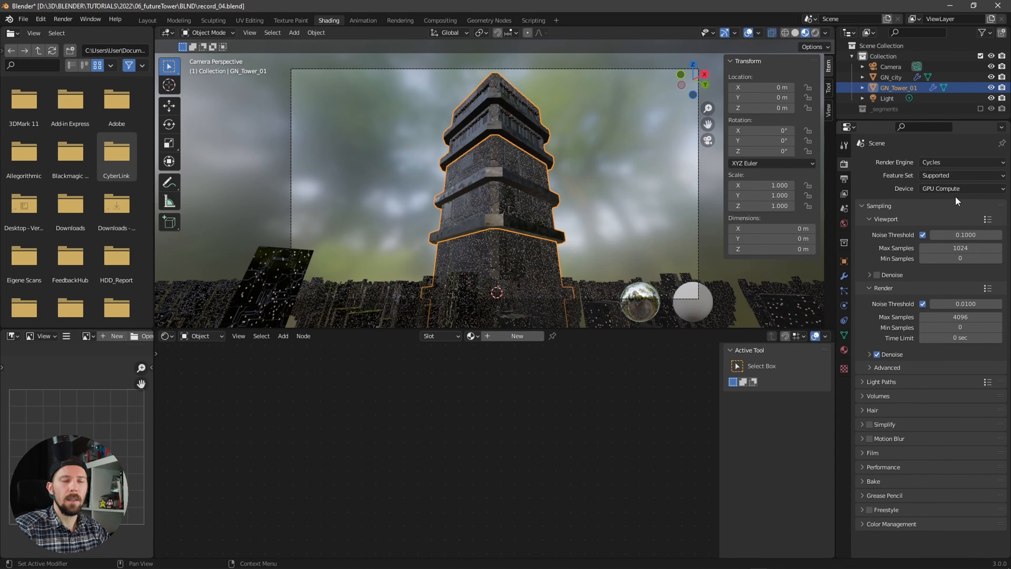
pyautogui.click(955, 189)
pyautogui.click(963, 211)
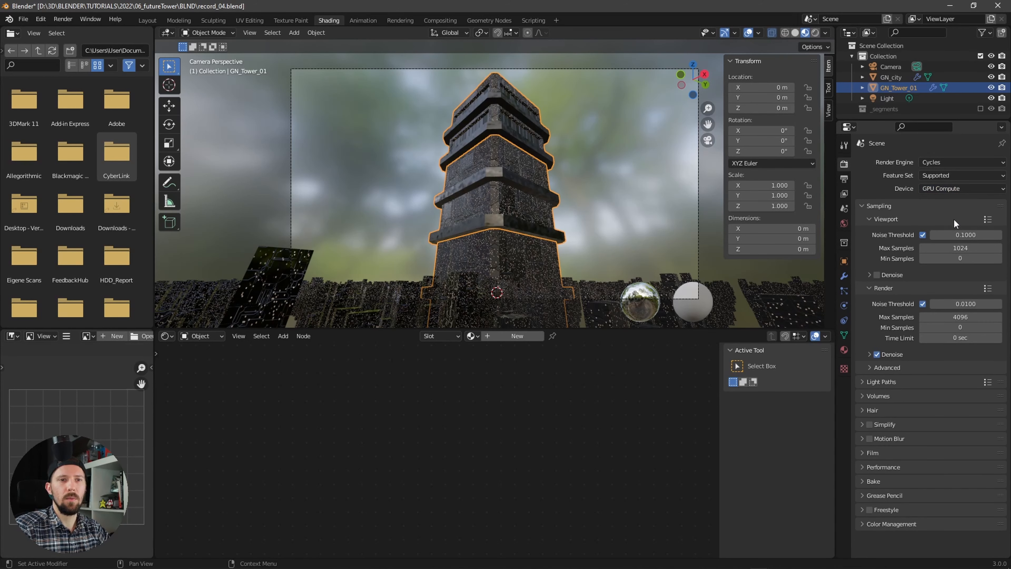
pyautogui.press('z')
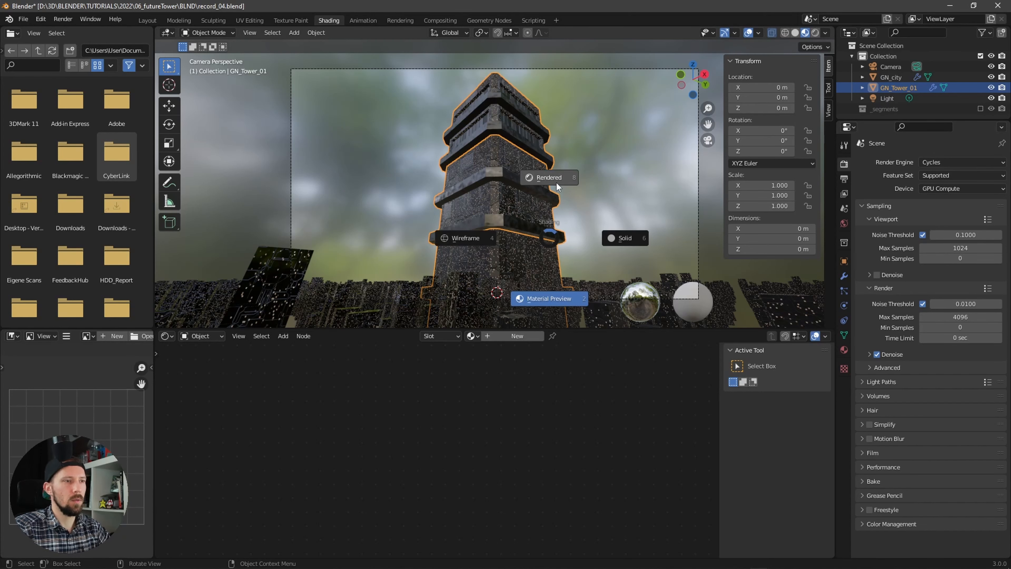
pyautogui.click(556, 183)
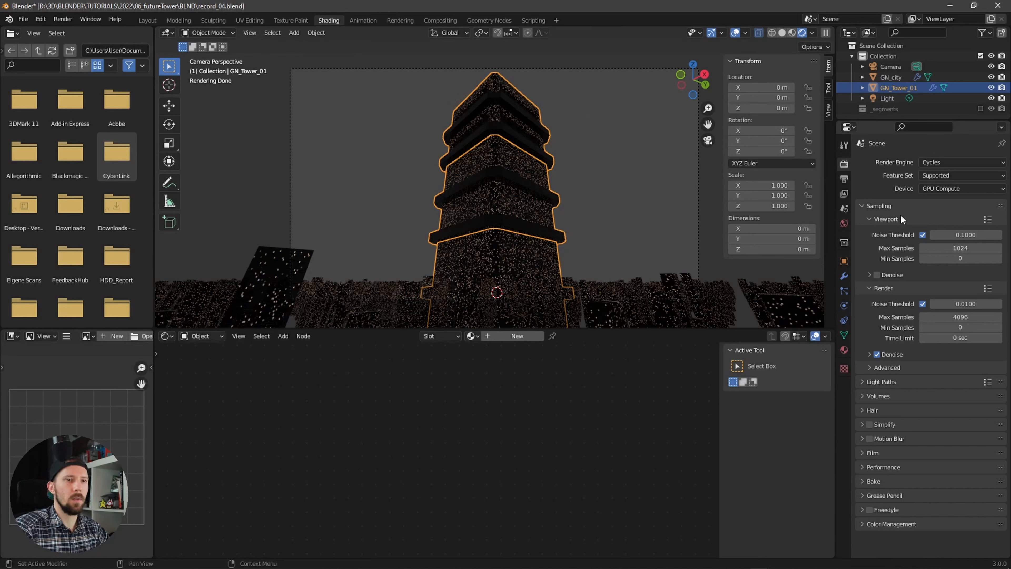
# - Show the World shader nodes and move the Background node farther away from the World Output
pyautogui.click(845, 223)
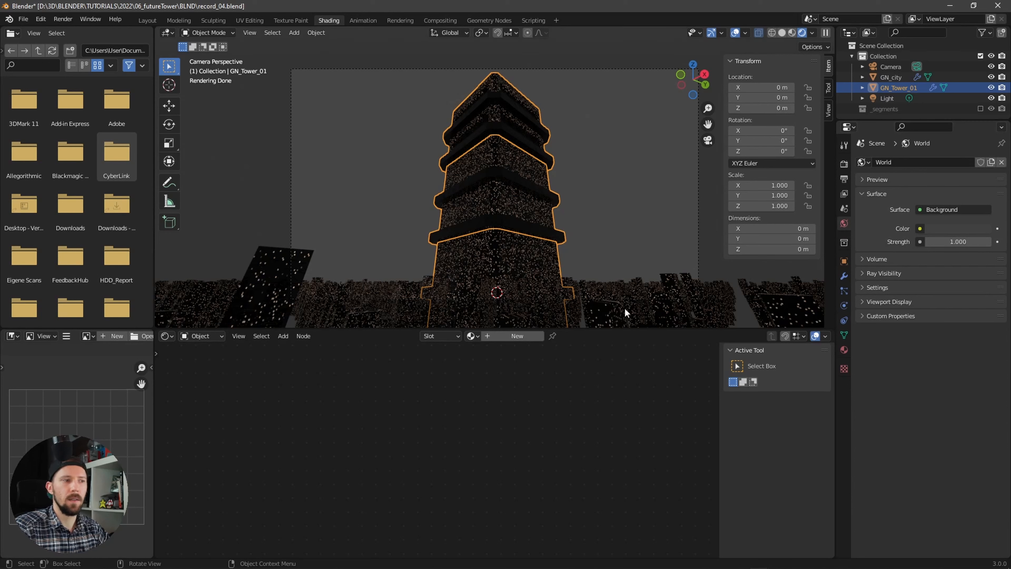
pyautogui.click(206, 337)
pyautogui.click(226, 359)
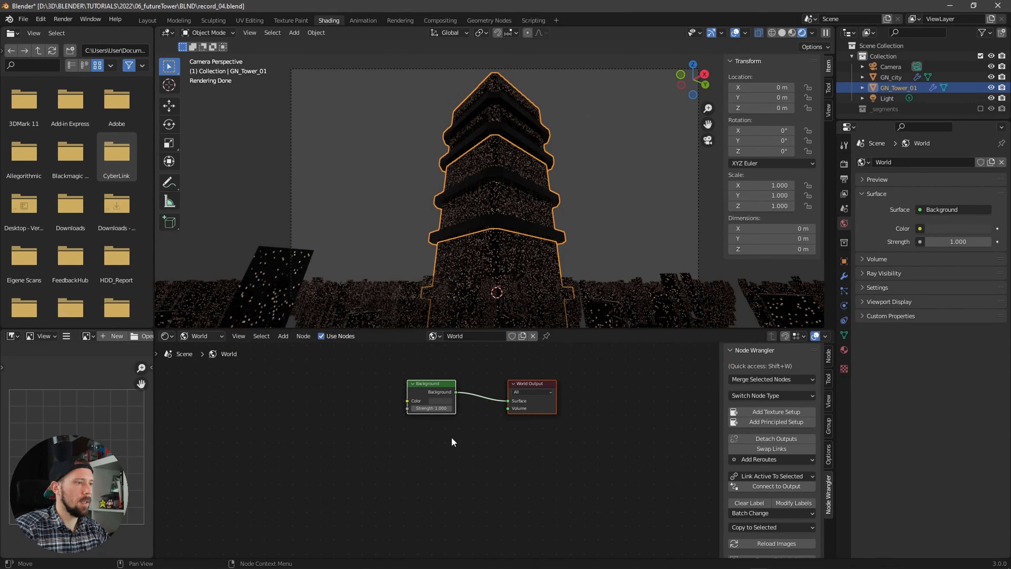
pyautogui.moveTo(431, 384); pyautogui.dragTo(396, 390)
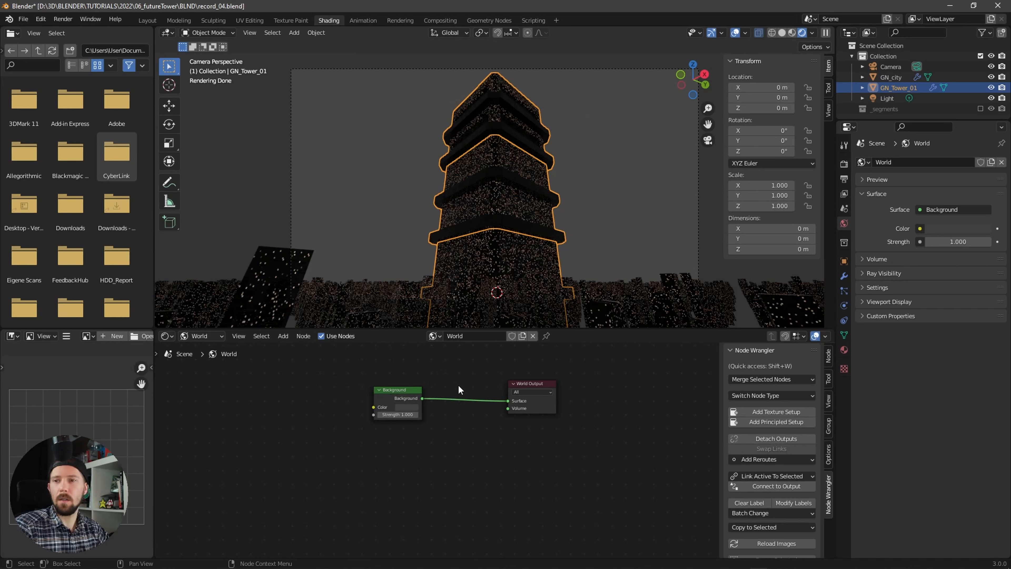
pyautogui.moveTo(400, 389); pyautogui.dragTo(380, 392)
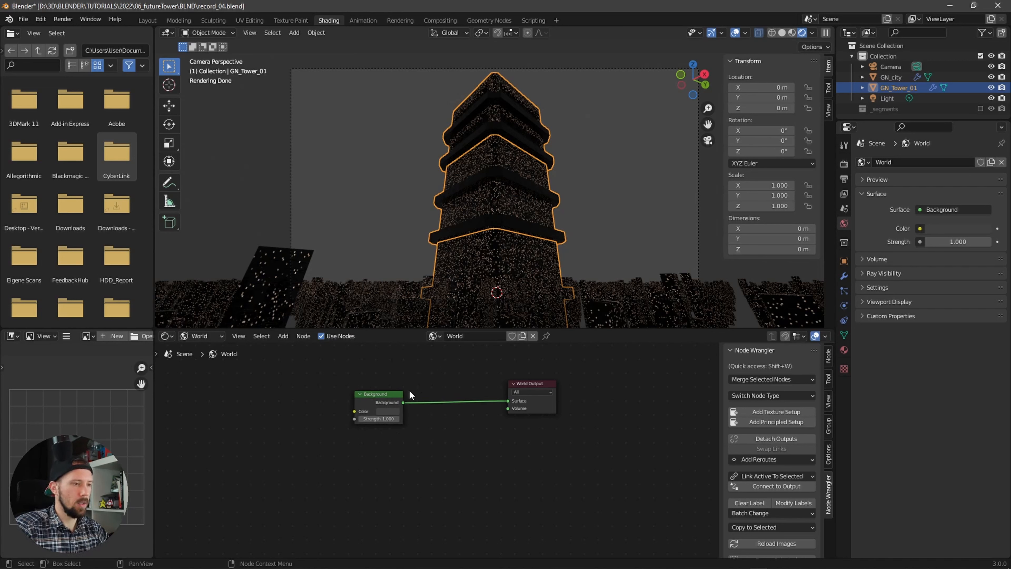
# - Add an Environment Texture node on the input side of the Background node
pyautogui.hotkey('shift', 'a')
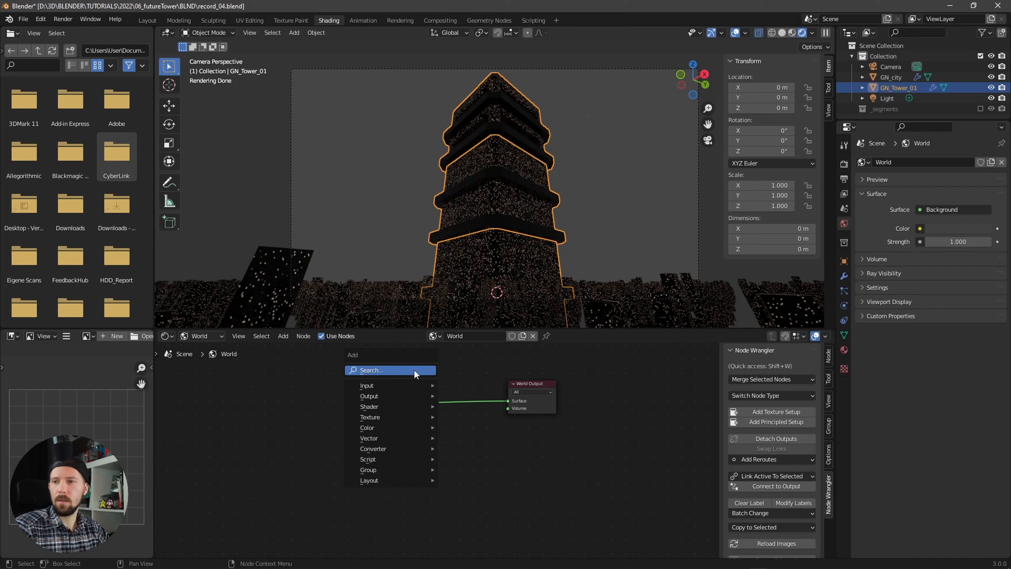
pyautogui.click(414, 370)
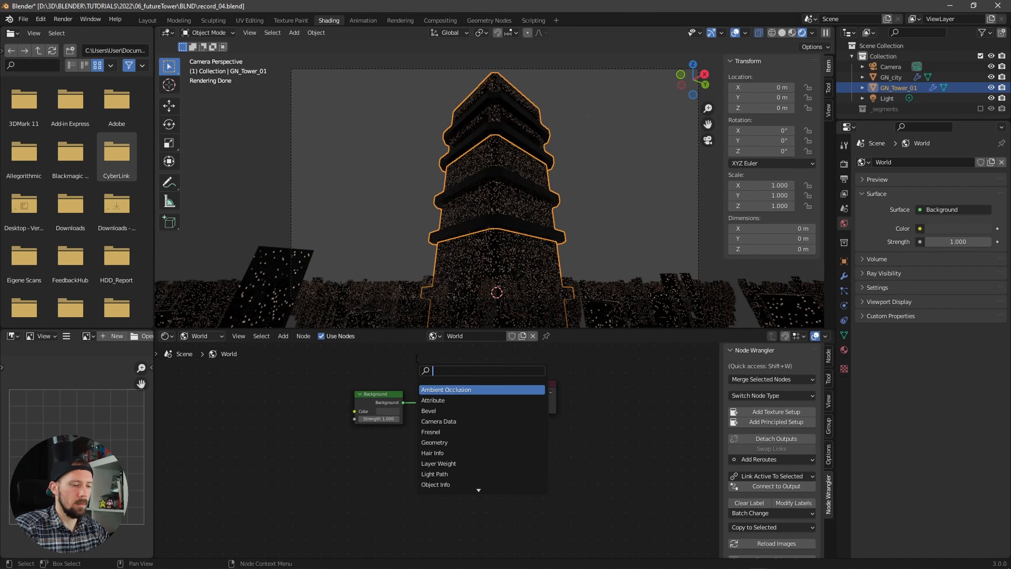
pyautogui.write('env')
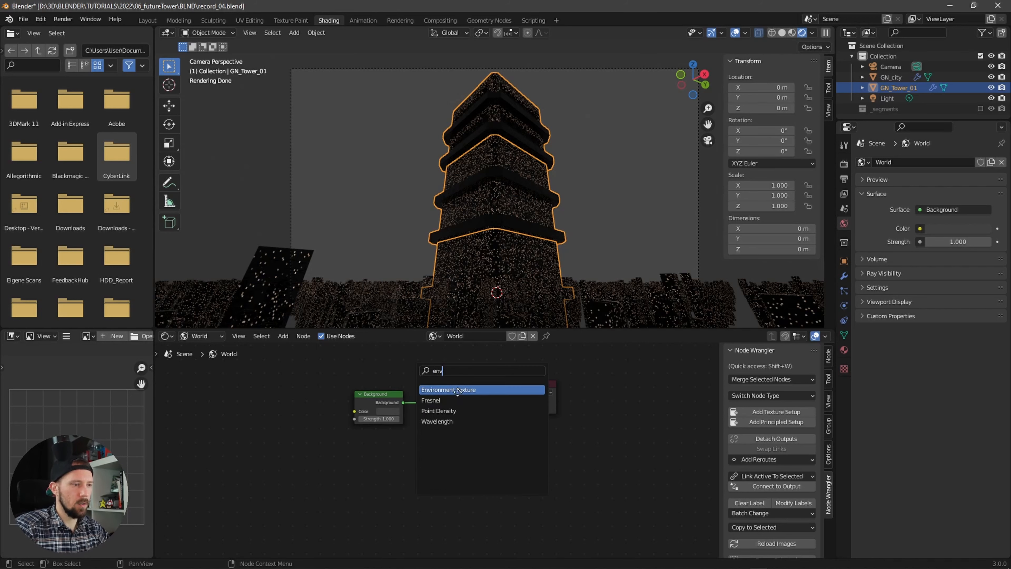
pyautogui.click(458, 389)
pyautogui.click(287, 399)
# - Load green_point_park_4k.exr from the future tower project's footage folder into the Environment Texture node
pyautogui.click(307, 401)
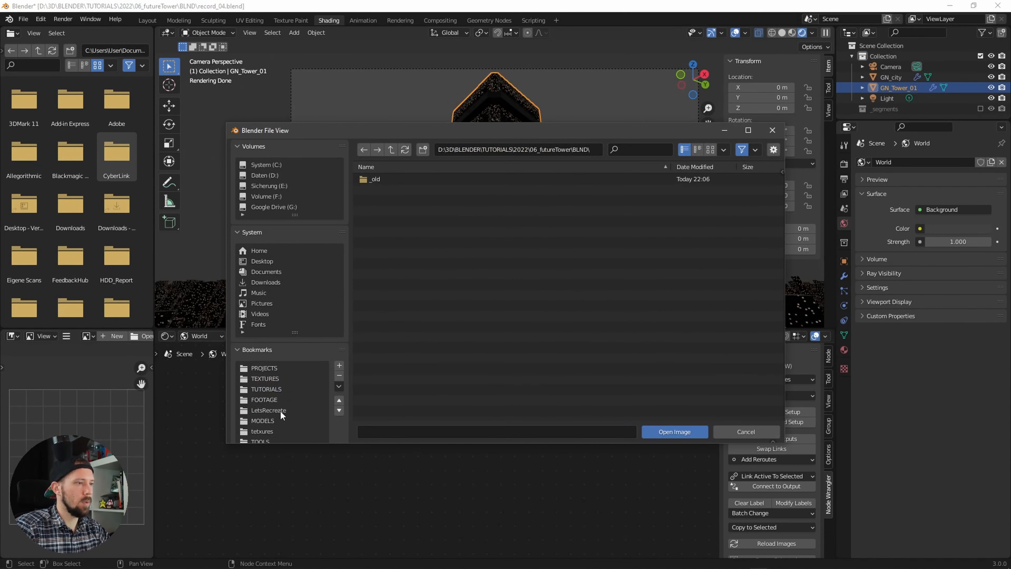
pyautogui.click(281, 389)
pyautogui.doubleClick(399, 242)
pyautogui.doubleClick(398, 232)
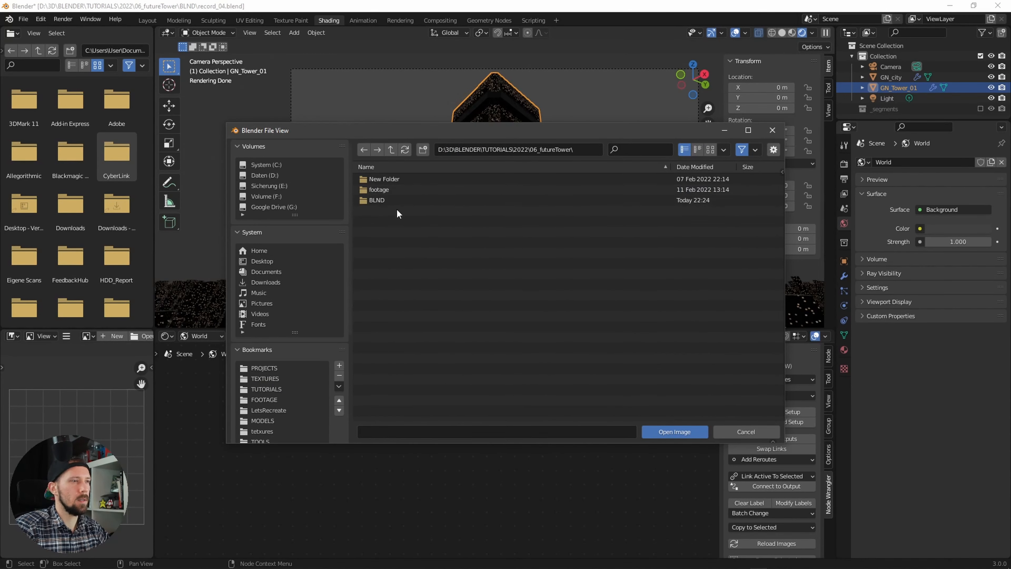
pyautogui.doubleClick(397, 202)
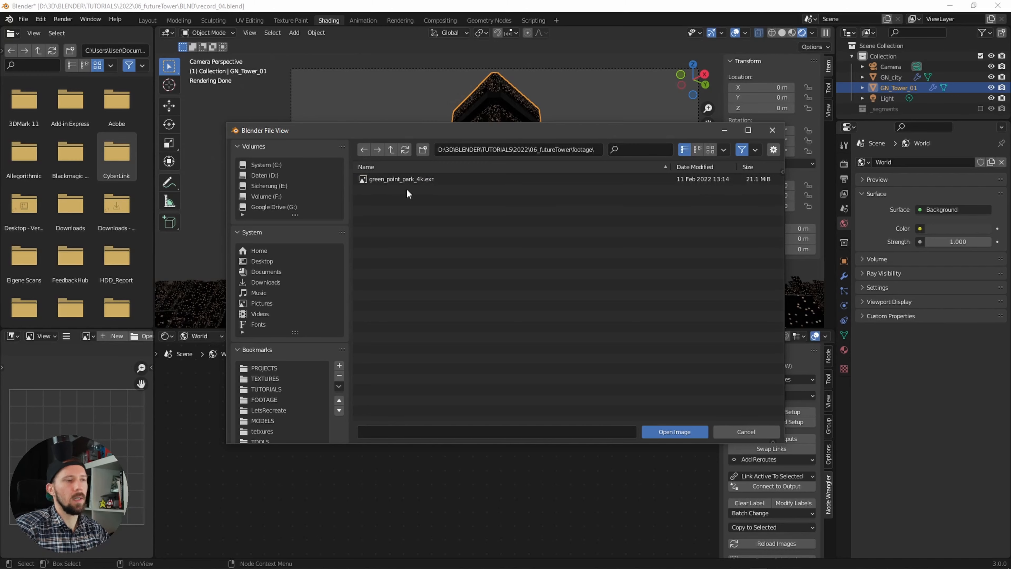
pyautogui.doubleClick(404, 180)
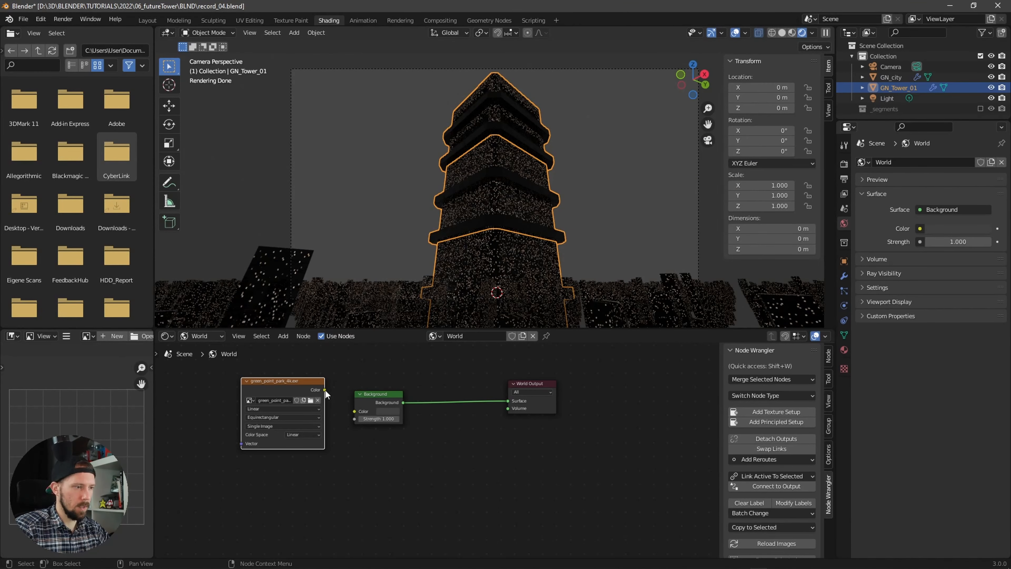
# - Connect the environment texture's Color directly to the World Output's Surface and move the Background node out of the way
pyautogui.moveTo(325, 390); pyautogui.dragTo(508, 400)
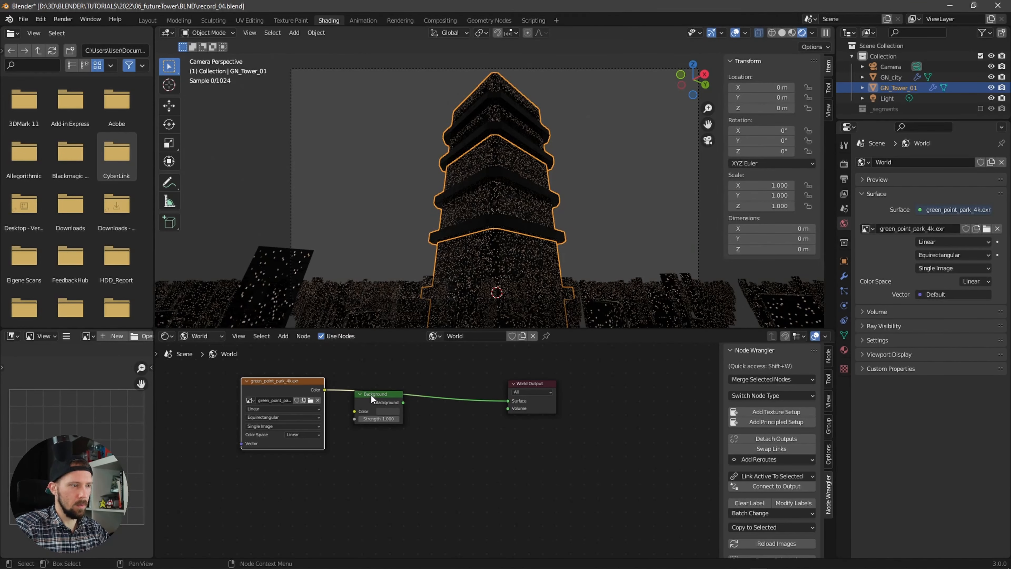
pyautogui.moveTo(370, 393); pyautogui.dragTo(385, 439)
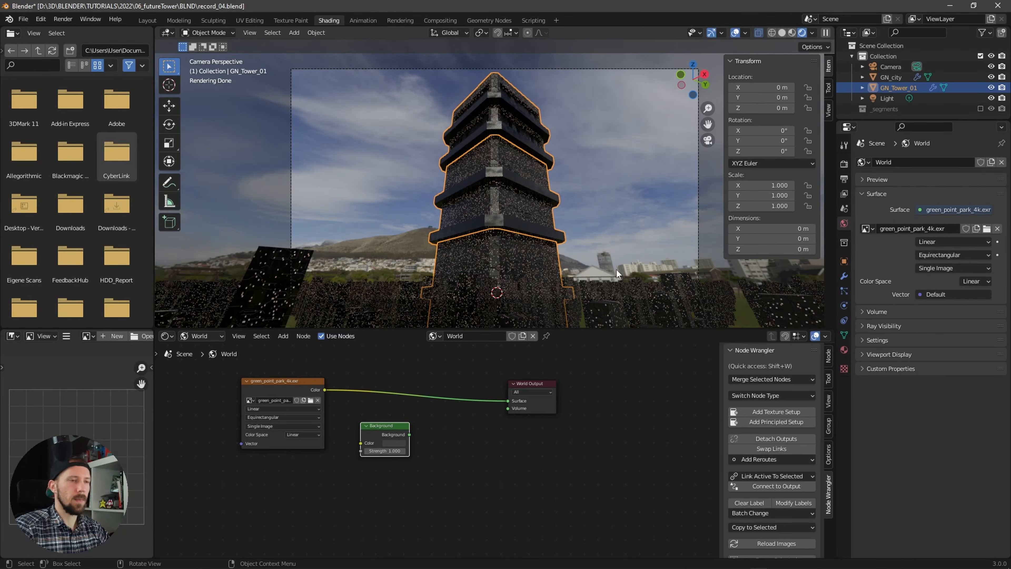
pyautogui.moveTo(570, 256); pyautogui.dragTo(570, 256, button='middle')
pyautogui.scroll(5, 569, 257)
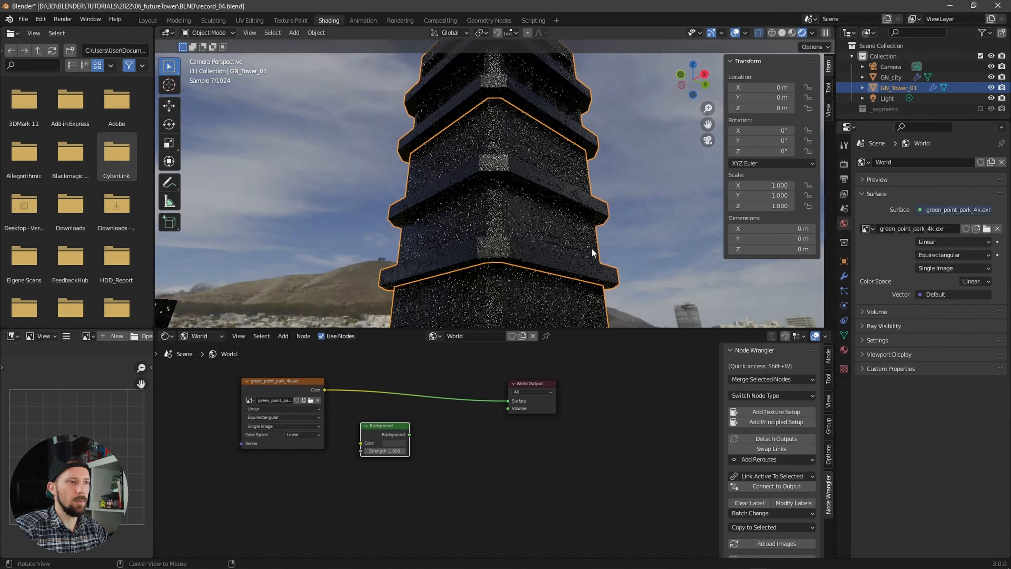
pyautogui.keyDown('ctrl'); pyautogui.keyDown('alt'); pyautogui.moveTo(569, 253); pyautogui.dragTo(639, 223); pyautogui.keyUp('alt'); pyautogui.keyUp('ctrl')
pyautogui.press('KP_0')
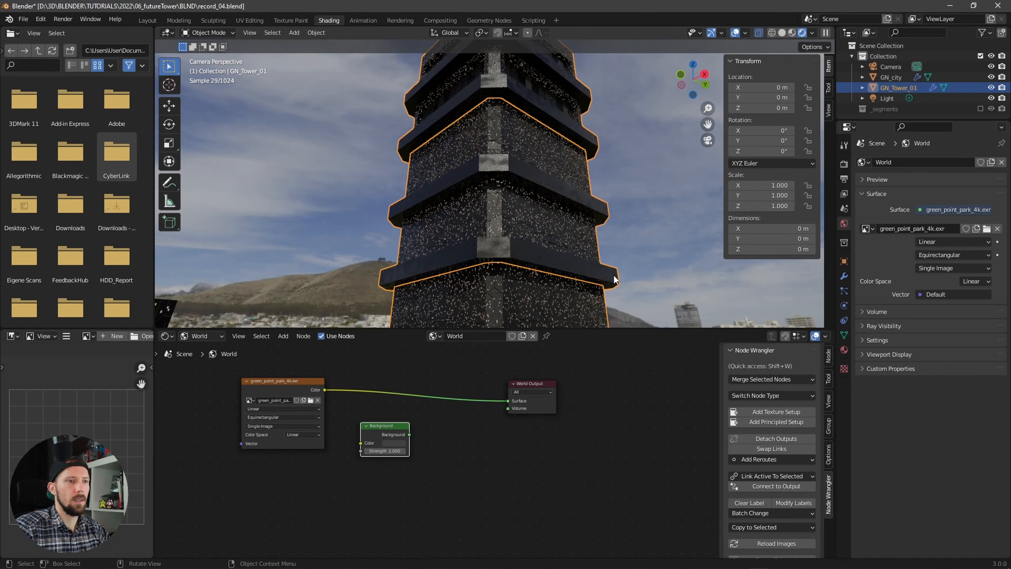
pyautogui.scroll(-4, 521, 256)
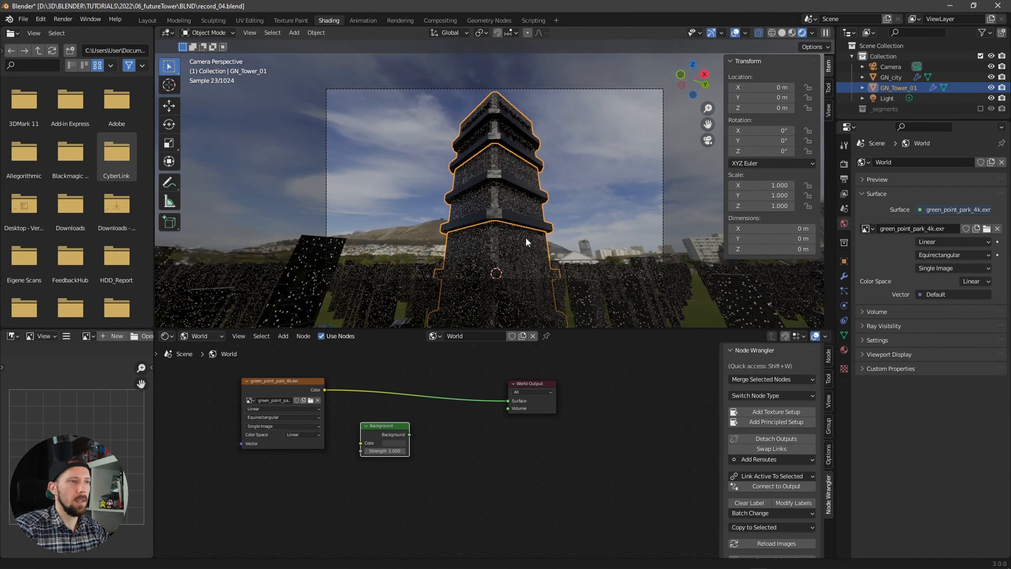
pyautogui.scroll(1, 527, 242)
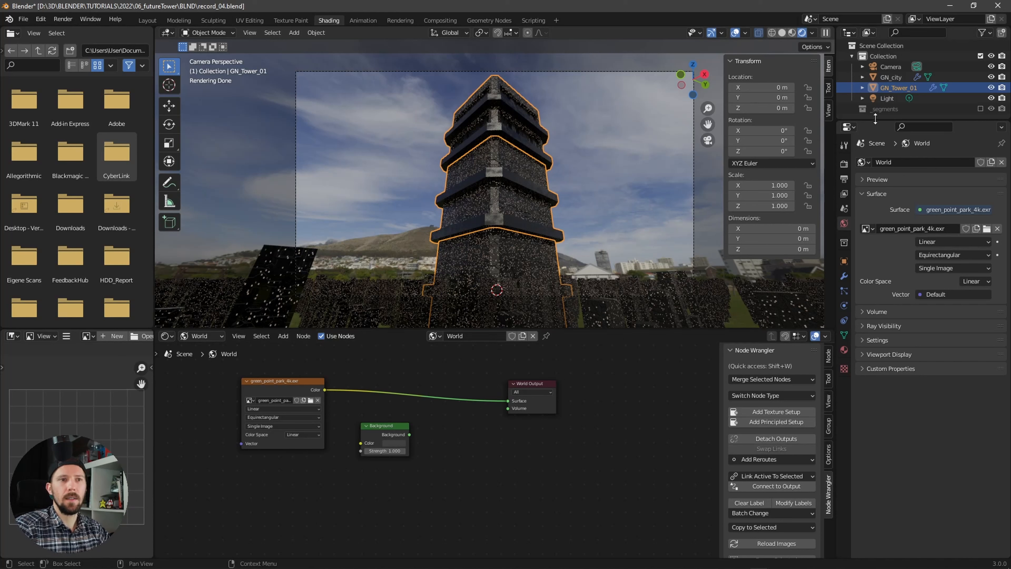
# - Enlarge the Outliner, add a cube to the scene and rename it FOG
pyautogui.moveTo(876, 119); pyautogui.dragTo(876, 168)
pyautogui.hotkey('shift', 'a')
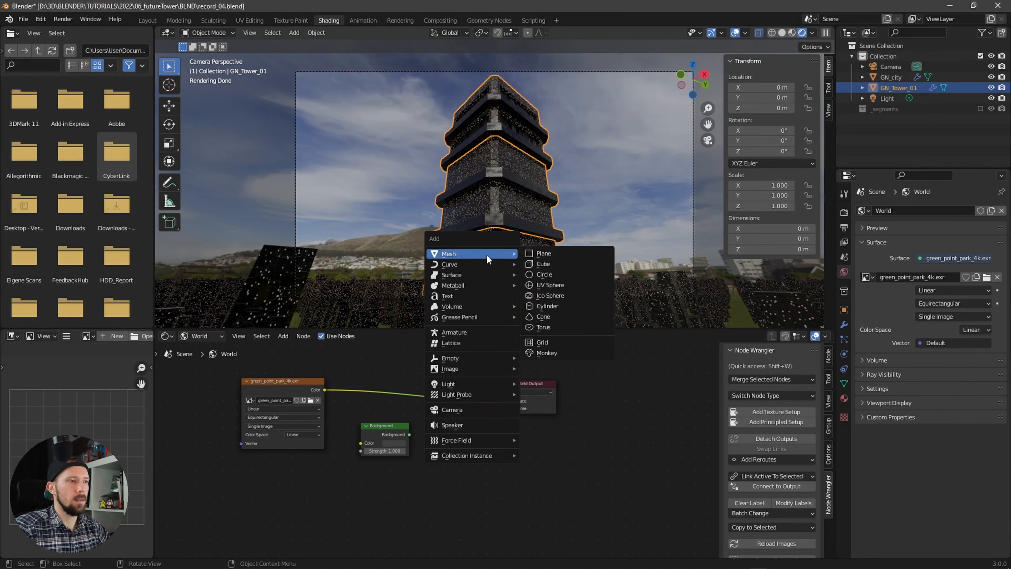
pyautogui.click(585, 267)
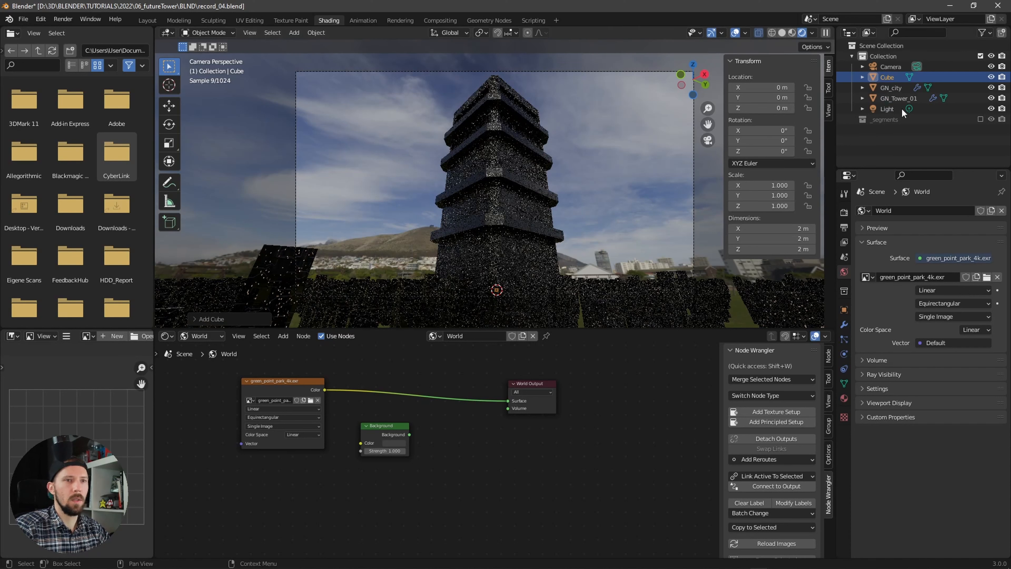
pyautogui.doubleClick(888, 76)
pyautogui.write('FOG')
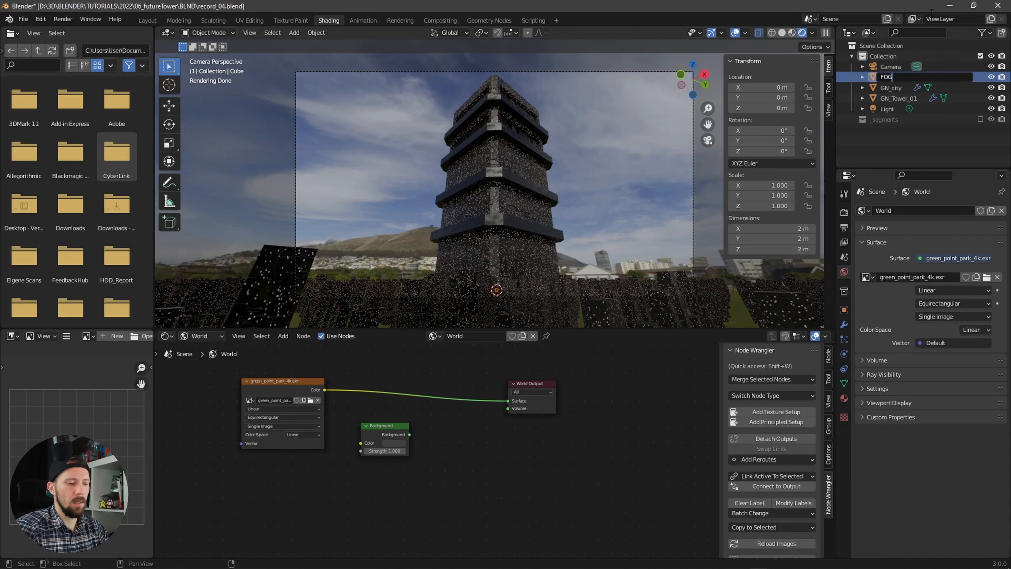
pyautogui.press('Return')
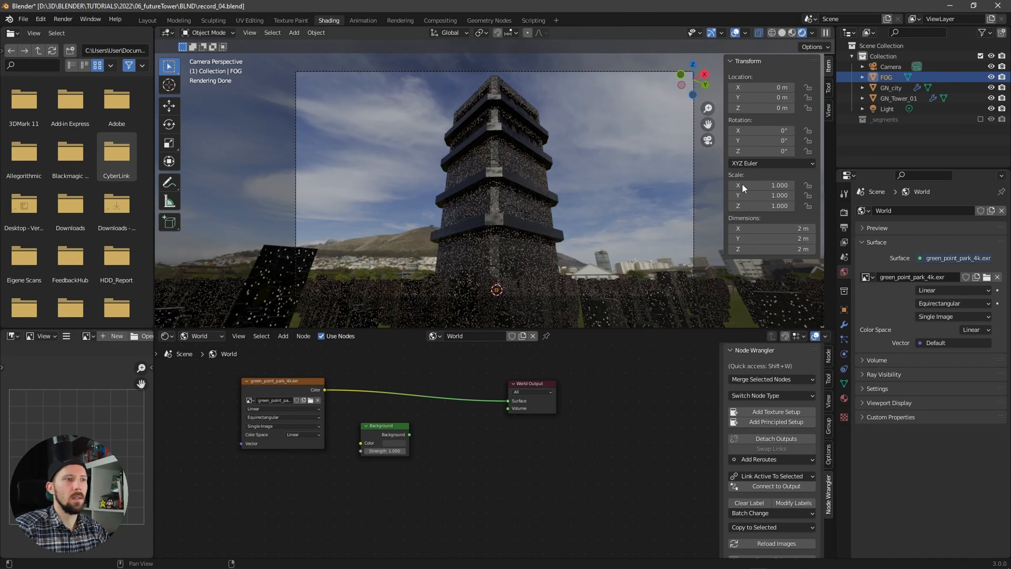
# - Set the FOG cube's scale to 300 on the X, Y and Z axes
pyautogui.click(779, 185)
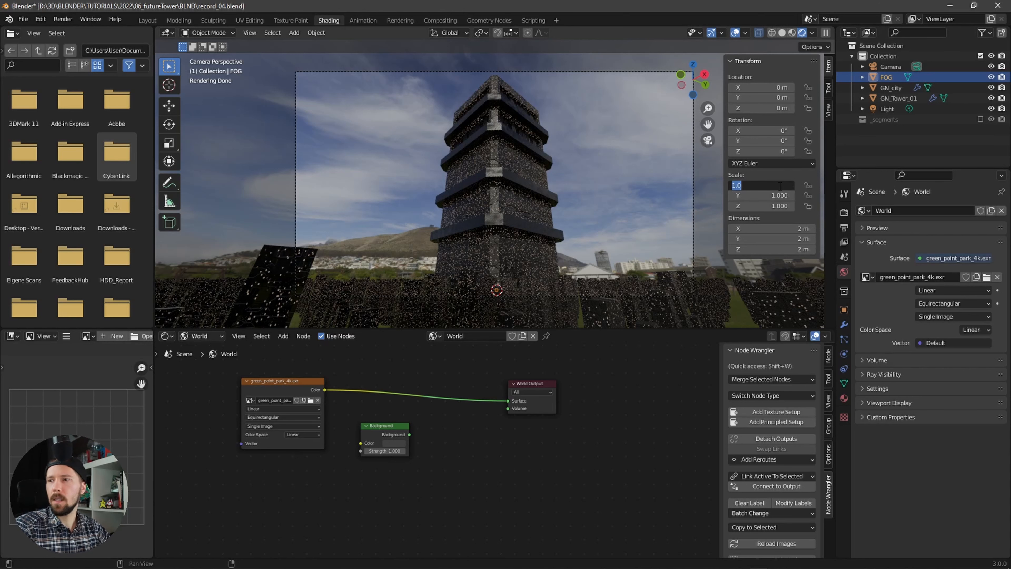
pyautogui.write('300')
pyautogui.press('Tab')
pyautogui.write('300')
pyautogui.press('Tab')
pyautogui.write('300')
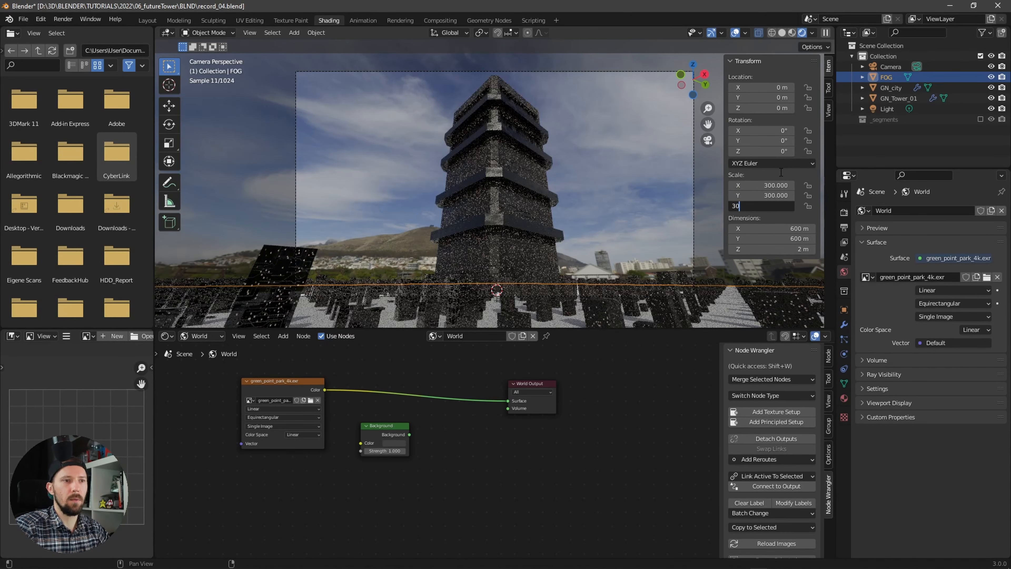
pyautogui.press('Return')
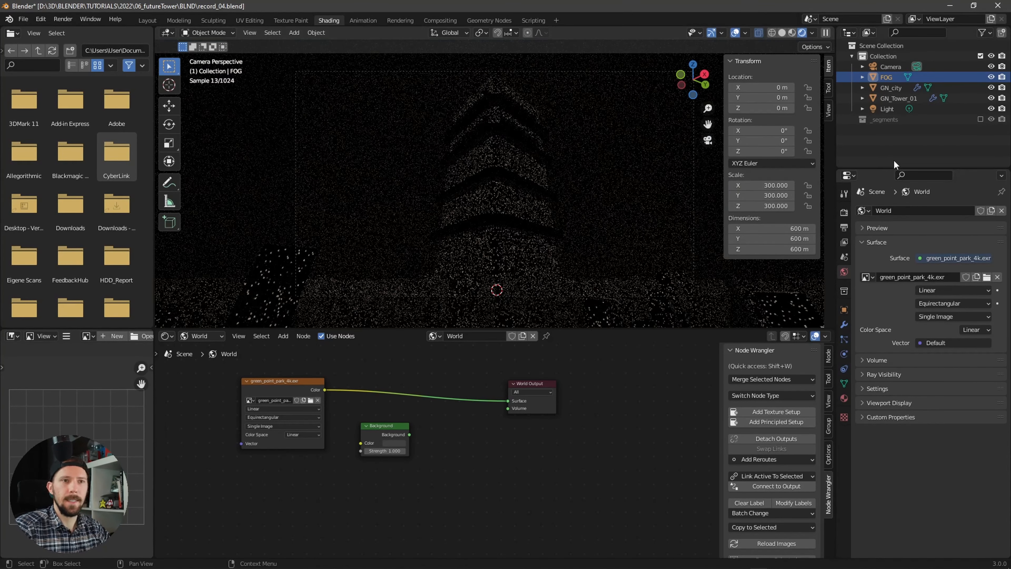
# - Switch the shader editor to object shading and create a material named M_fog for the FOG cube
pyautogui.click(206, 335)
pyautogui.click(207, 348)
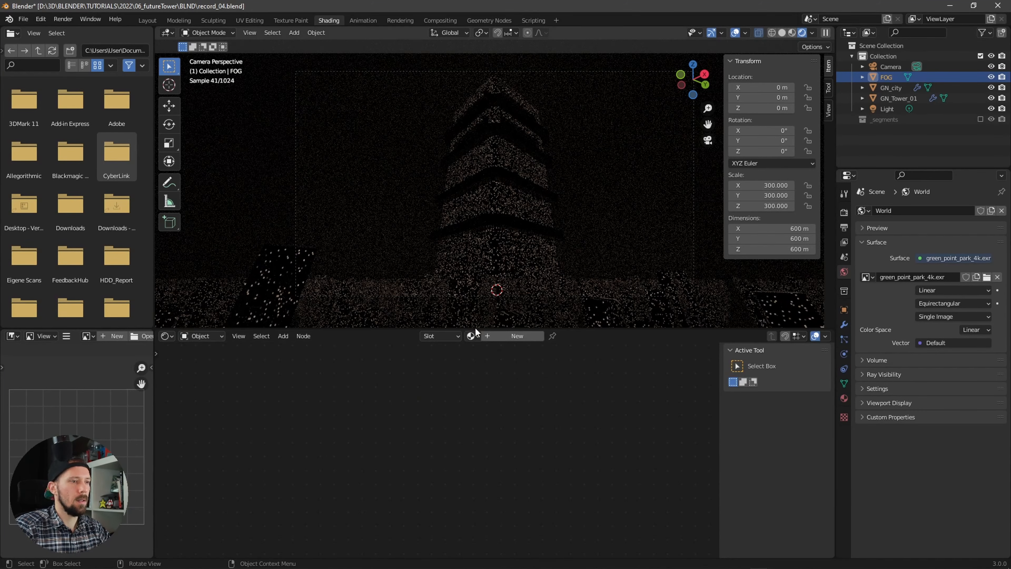
pyautogui.click(475, 336)
pyautogui.doubleClick(480, 336)
pyautogui.write('M_fog')
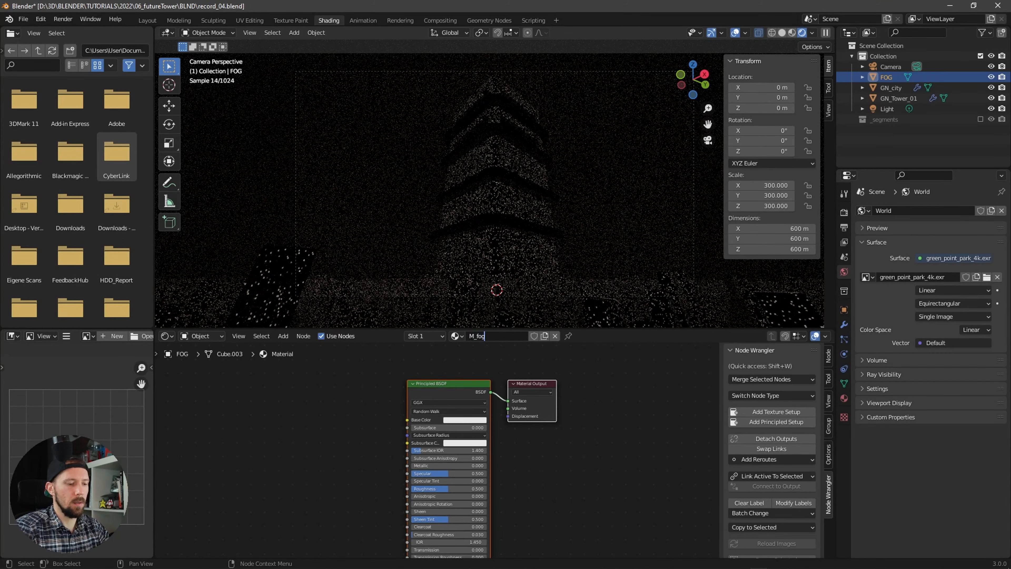
pyautogui.press('Return')
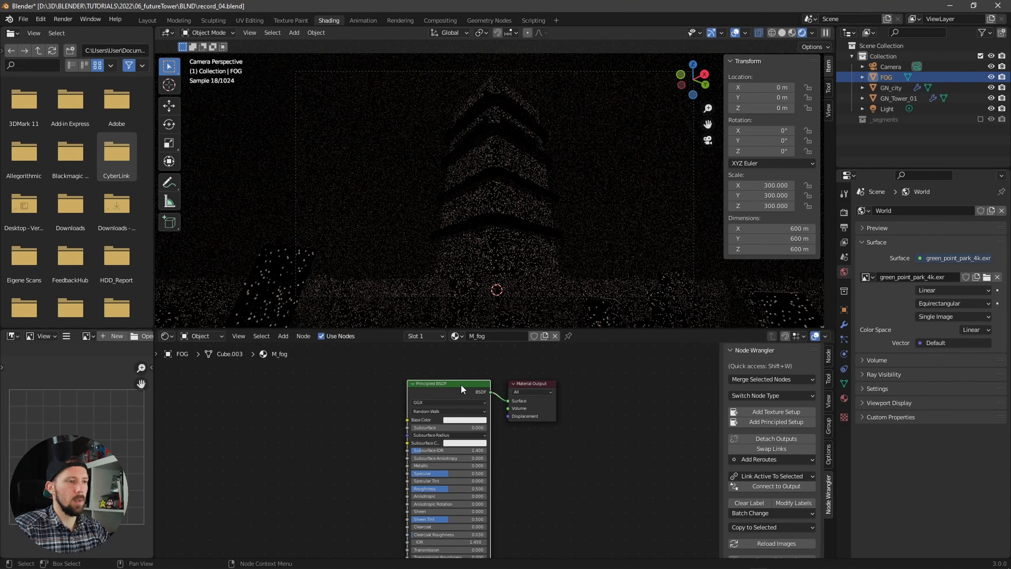
# - Replace M_fog's Principled BSDF with a Volume Scatter node connected to the Material Output's Volume input
pyautogui.press('x')
pyautogui.hotkey('shift', 'a')
pyautogui.click(434, 395)
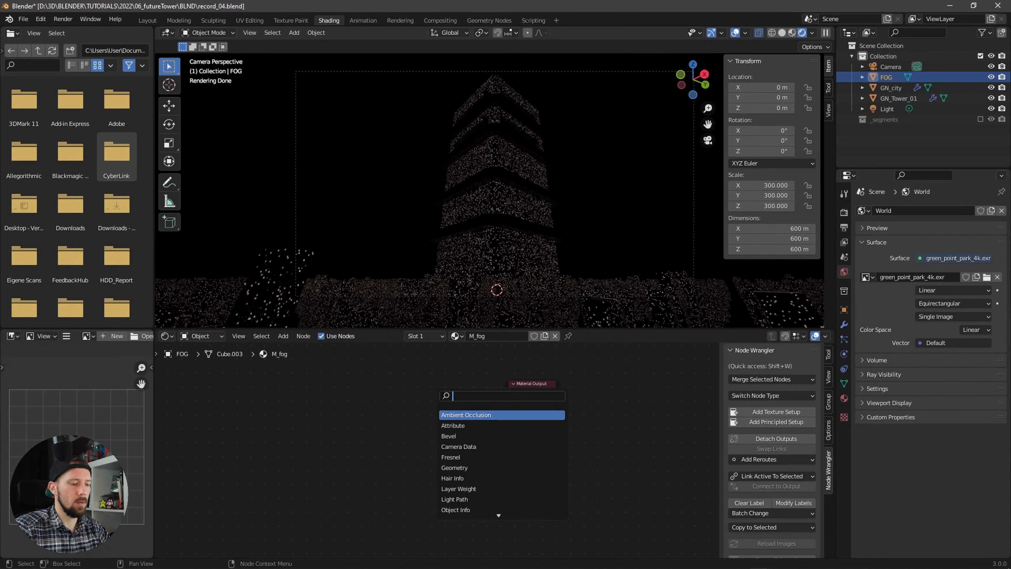
pyautogui.write('volu')
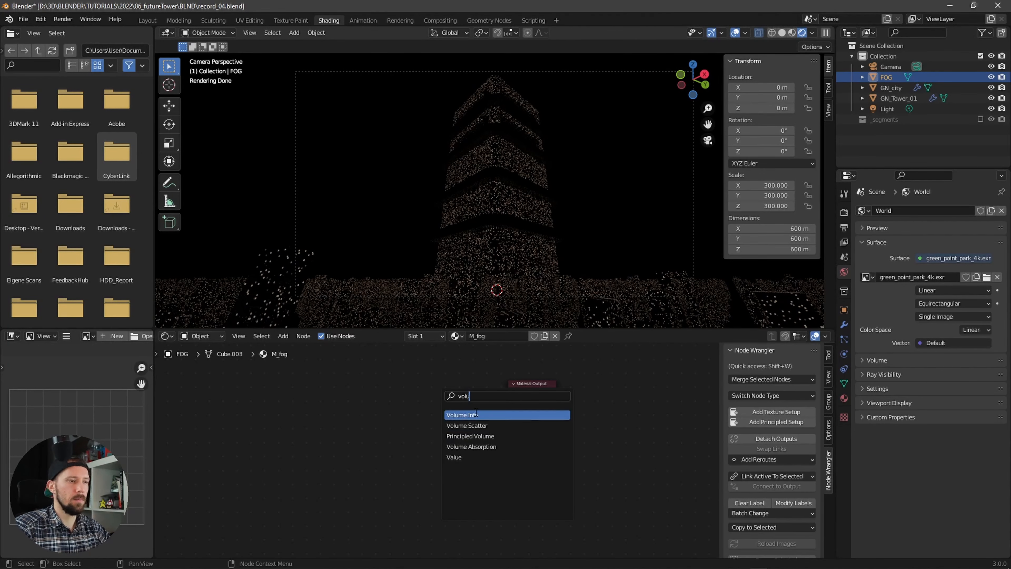
pyautogui.click(467, 425)
pyautogui.click(437, 407)
pyautogui.moveTo(435, 407); pyautogui.dragTo(509, 408)
# - Darken the Volume Scatter color to a grey with a brightness value of about 0.253
pyautogui.keyDown('ctrl'); pyautogui.moveTo(434, 469); pyautogui.dragTo(466, 446, button='middle'); pyautogui.keyUp('ctrl')
pyautogui.click(410, 385)
pyautogui.click(411, 385)
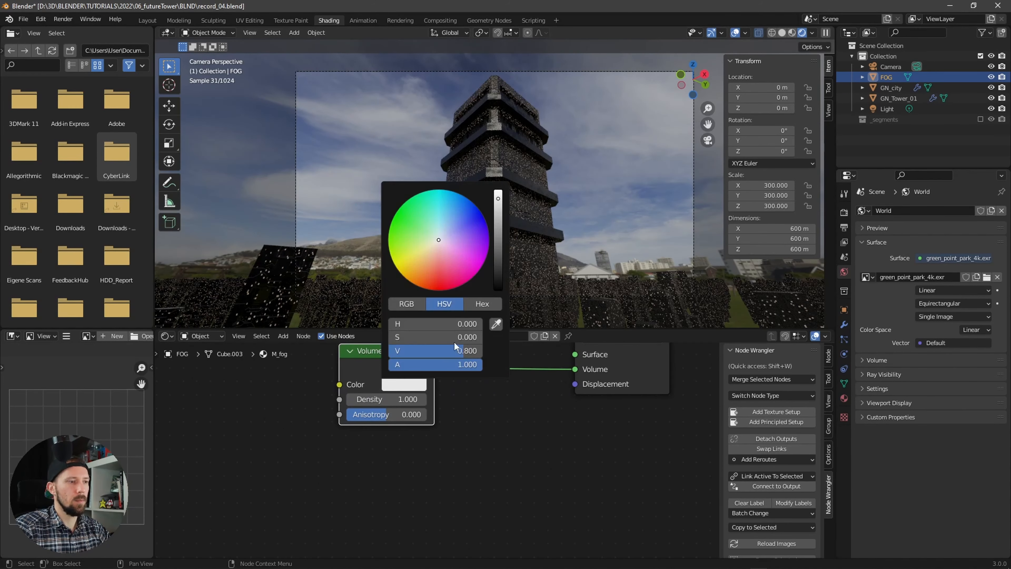
pyautogui.moveTo(498, 198); pyautogui.dragTo(499, 236)
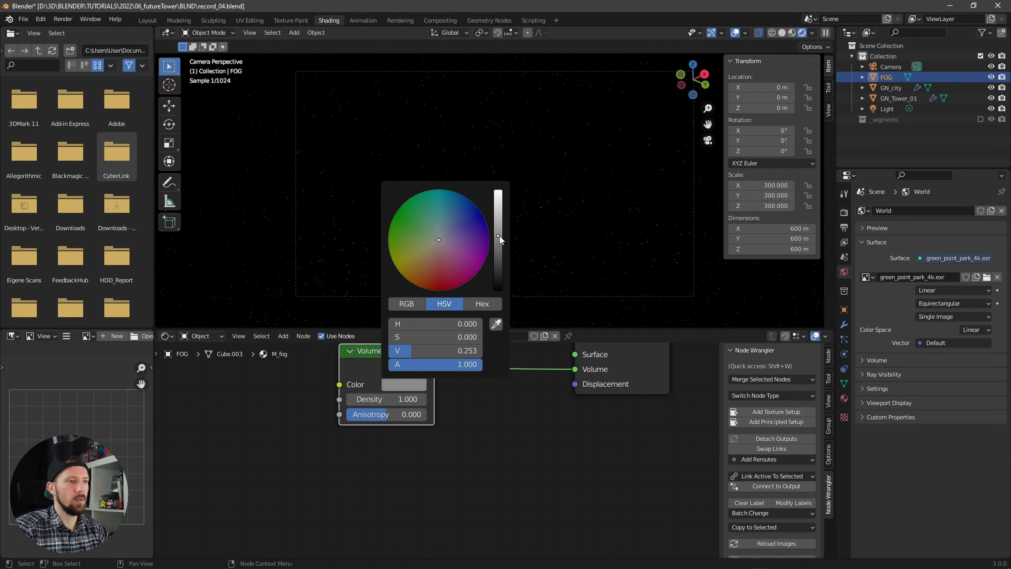
pyautogui.click(491, 435)
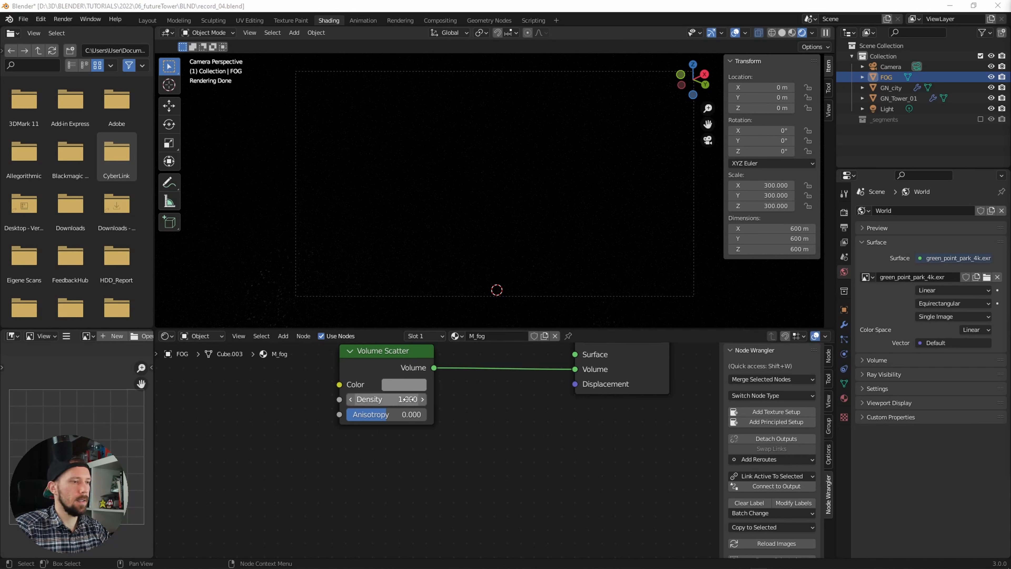
# - Set the Volume Scatter density to 0.015 and its anisotropy to 0.967
pyautogui.doubleClick(426, 399)
pyautogui.press('BackSpace')
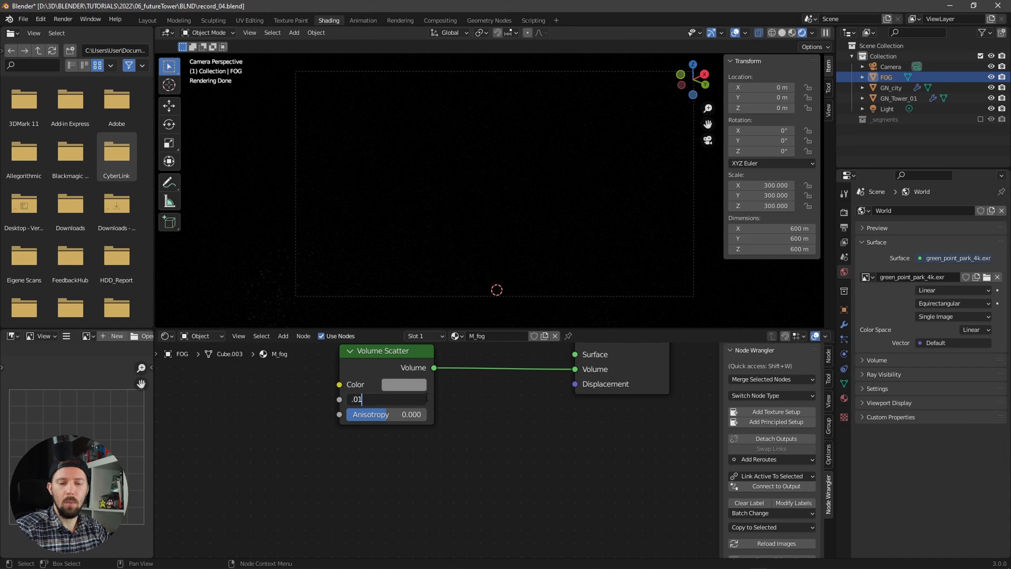
pyautogui.press('Return')
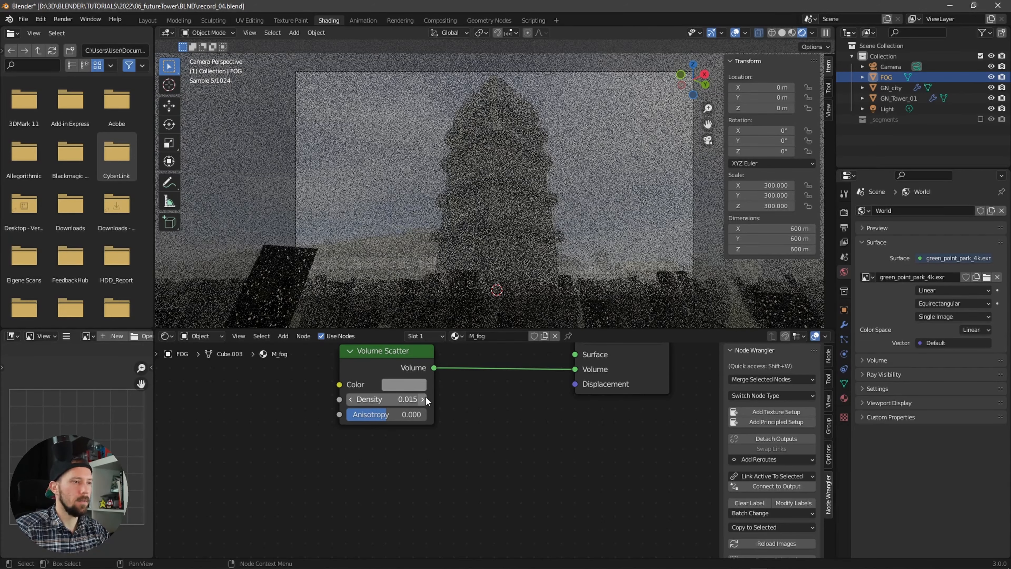
pyautogui.doubleClick(399, 414)
pyautogui.press('BackSpace')
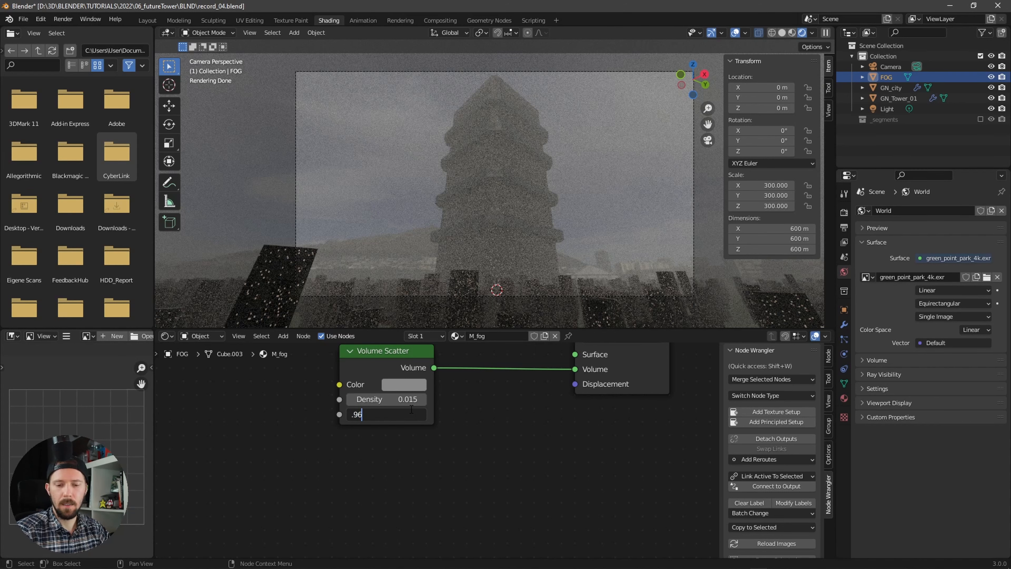
pyautogui.press('Return')
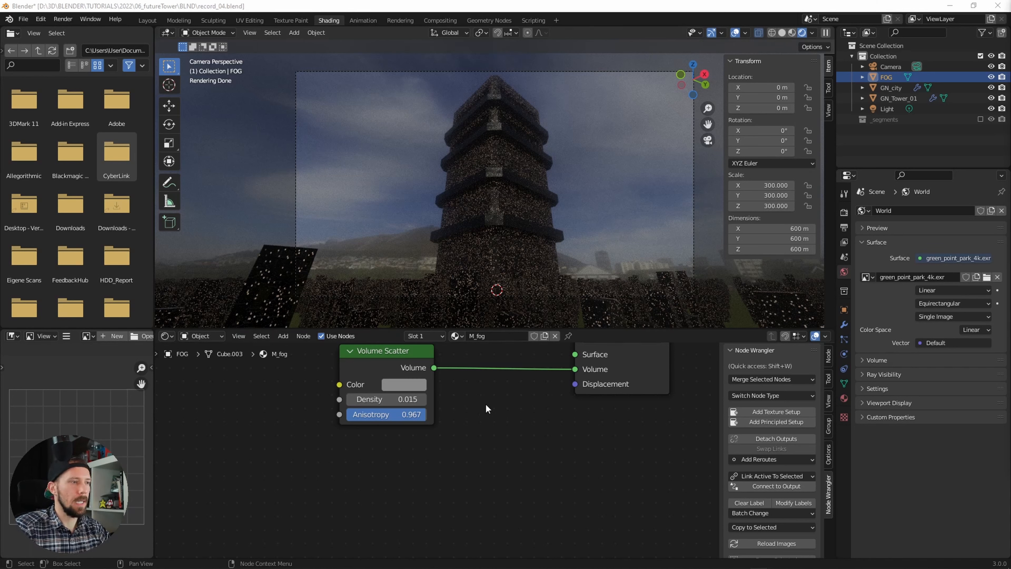
# - Delete the existing Light object and add a Sun light in its place
pyautogui.click(888, 110)
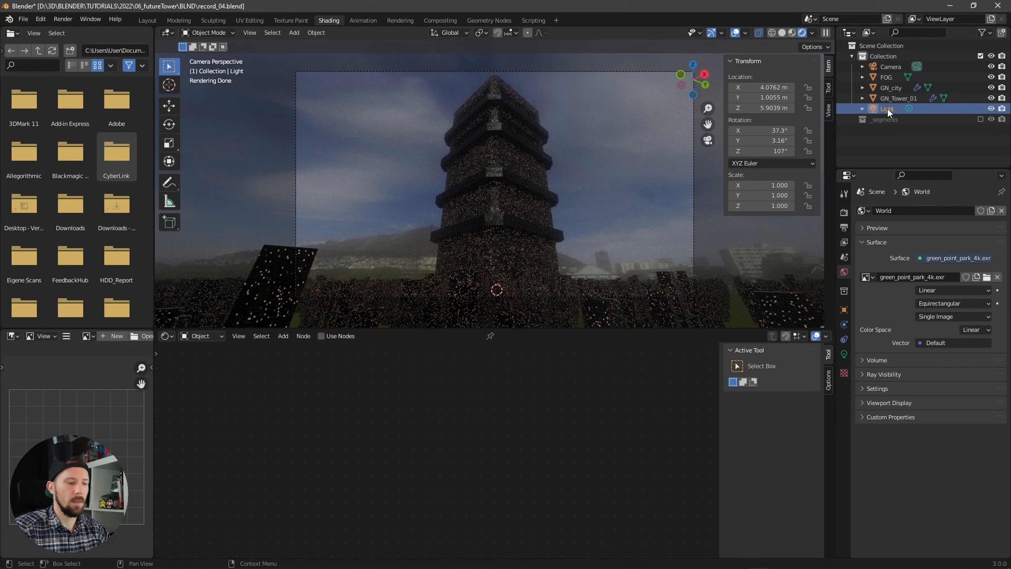
pyautogui.press('Delete')
pyautogui.hotkey('shift', 'a')
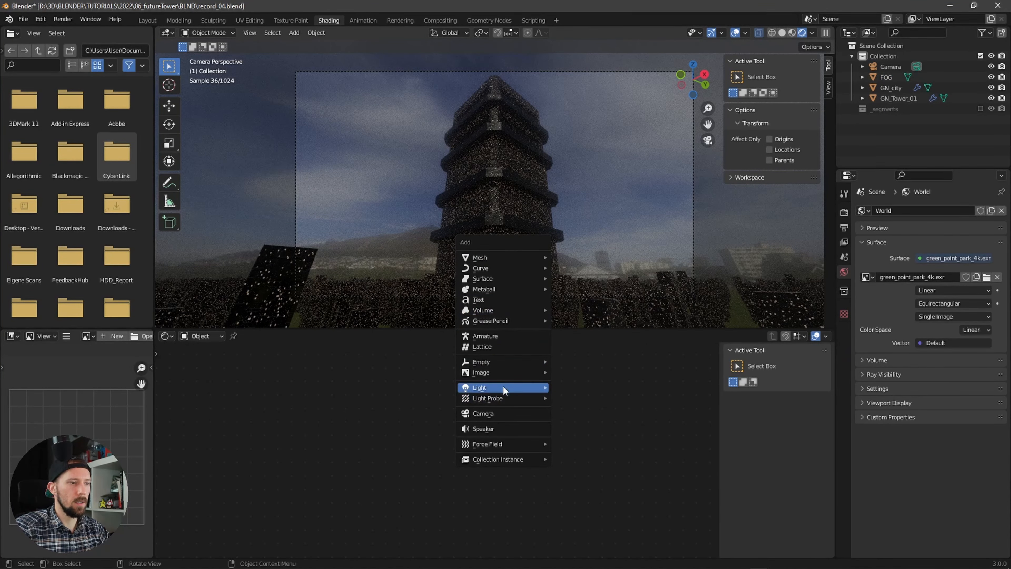
pyautogui.moveTo(540, 378)
pyautogui.click(601, 399)
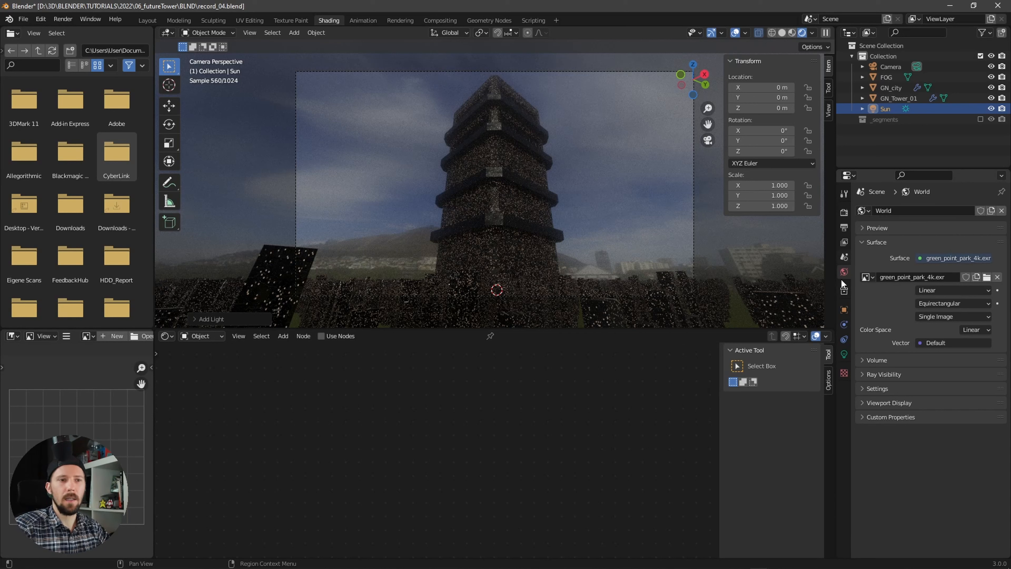
# - Show the sun's light settings and rename the Sun object to Sun_yellow
pyautogui.click(845, 354)
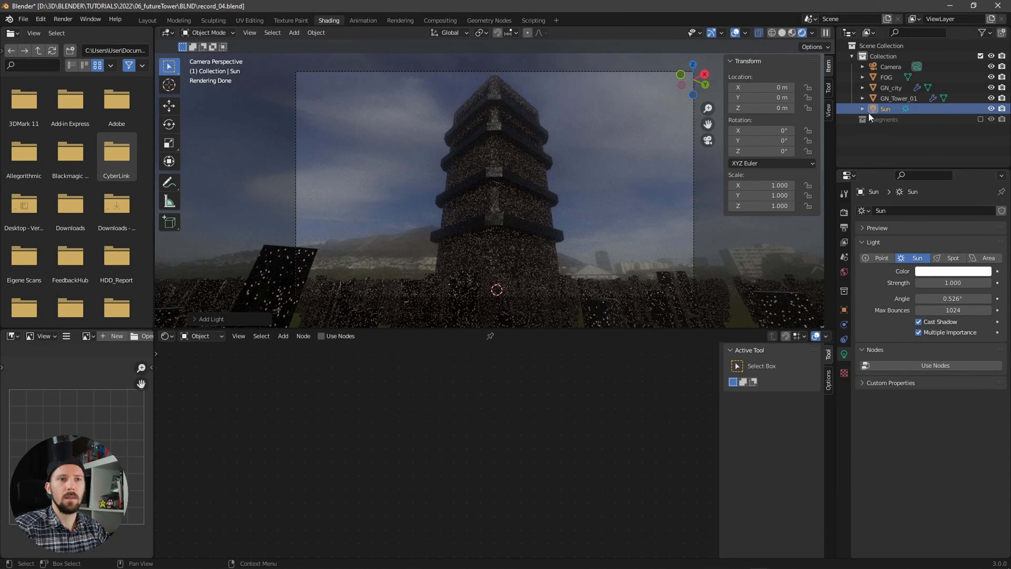
pyautogui.doubleClick(888, 109)
pyautogui.press('End')
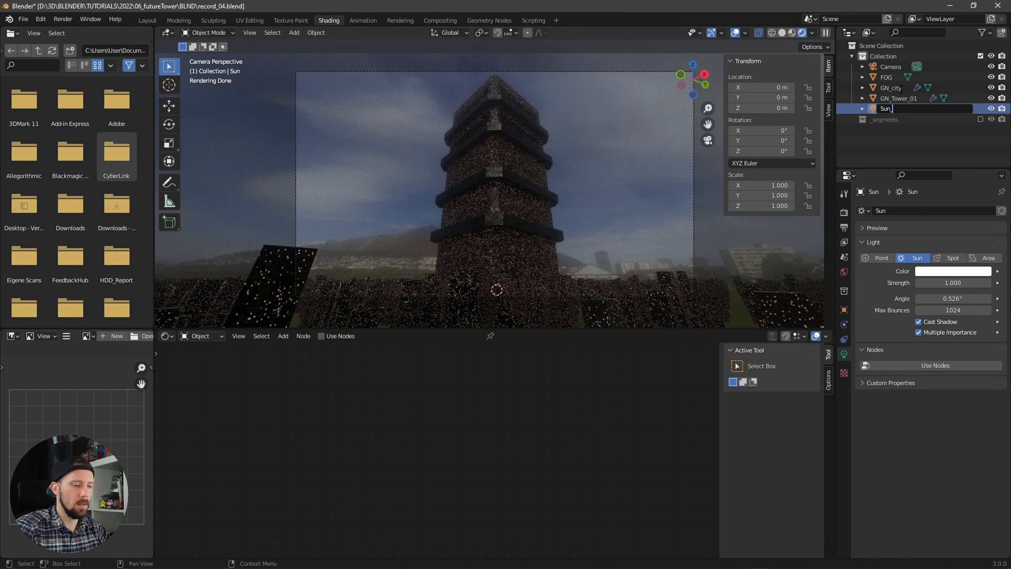
pyautogui.write('_yellow')
pyautogui.press('Return')
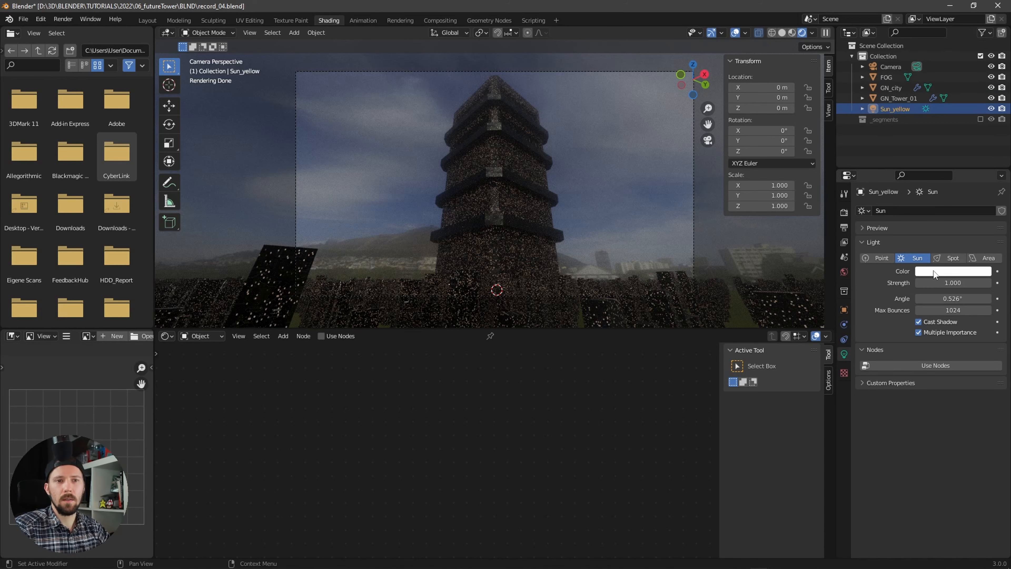
# - Tint the Sun_yellow light a pale warm yellow with hue about 0.113 and saturation about 0.425, and set its strength to 50
pyautogui.click(941, 272)
pyautogui.moveTo(933, 167); pyautogui.dragTo(932, 176)
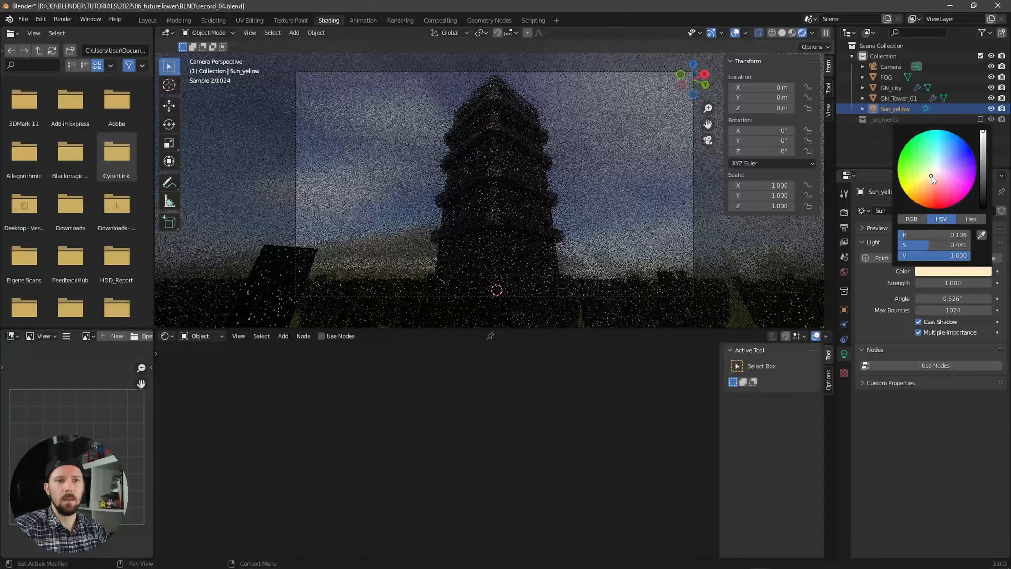
pyautogui.click(939, 282)
pyautogui.write('50')
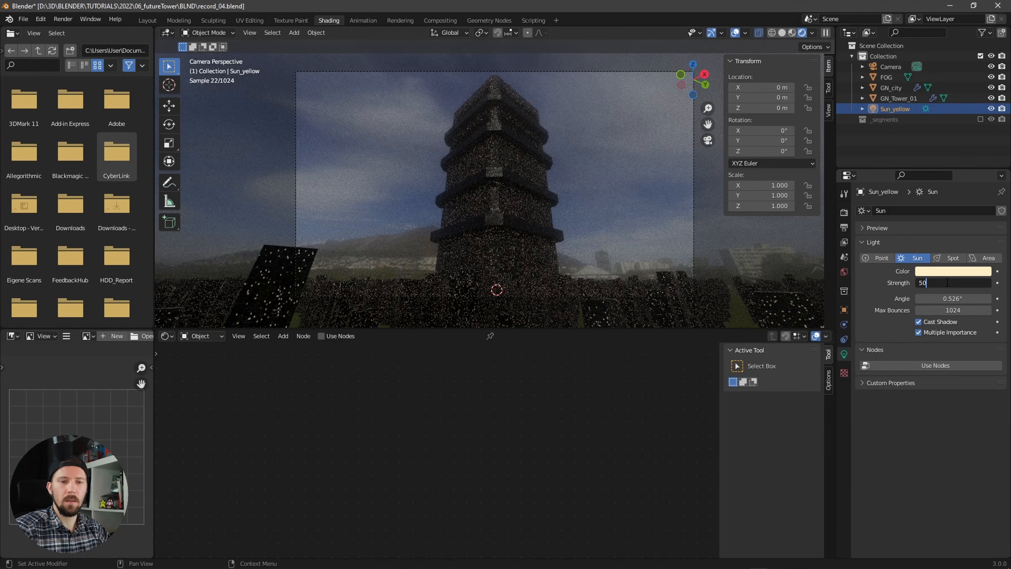
pyautogui.press('Return')
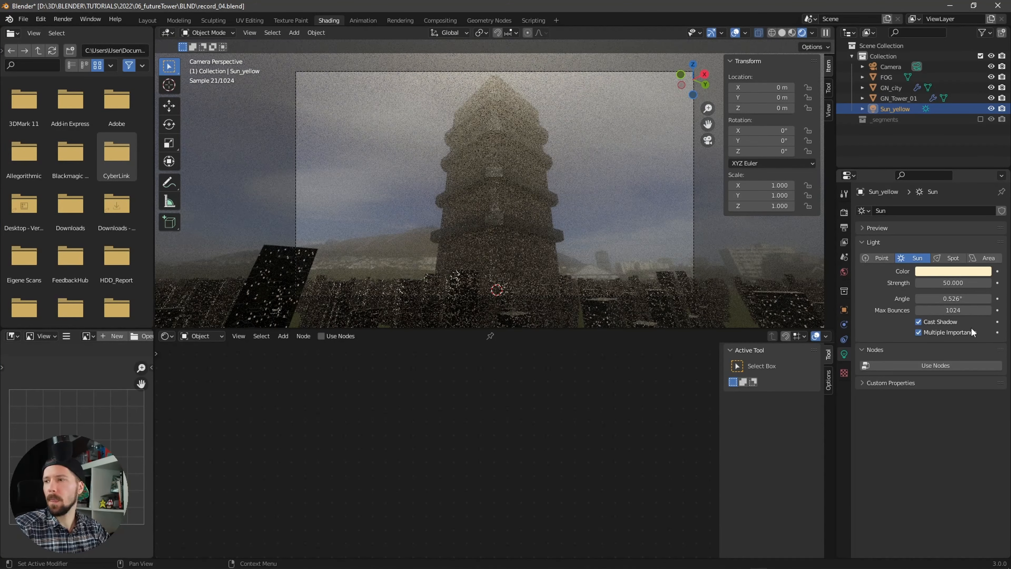
# - Set the Sun_yellow light's angle to 1.9°
pyautogui.click(967, 298)
pyautogui.write('1')
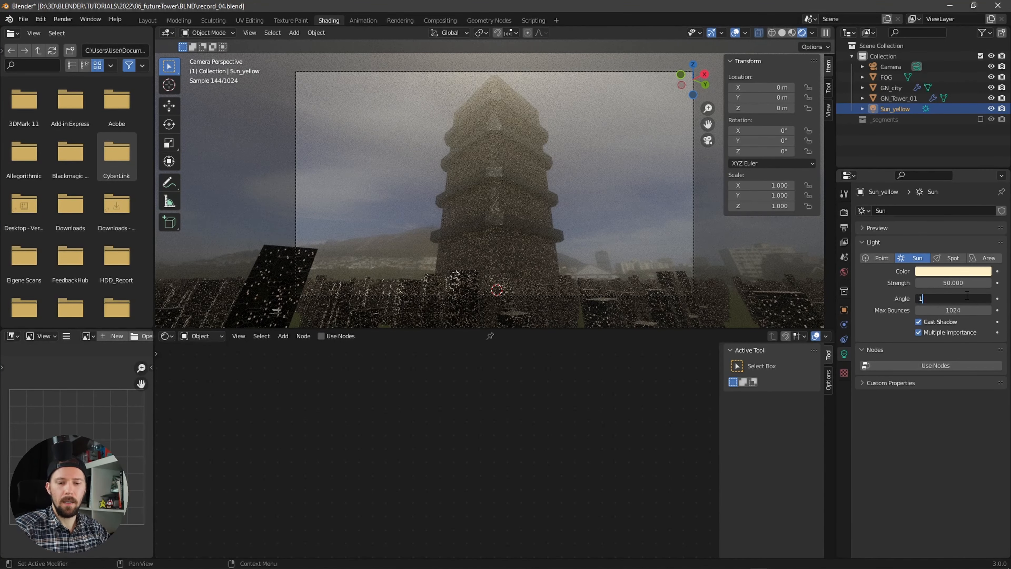
pyautogui.write('.9')
pyautogui.press('Return')
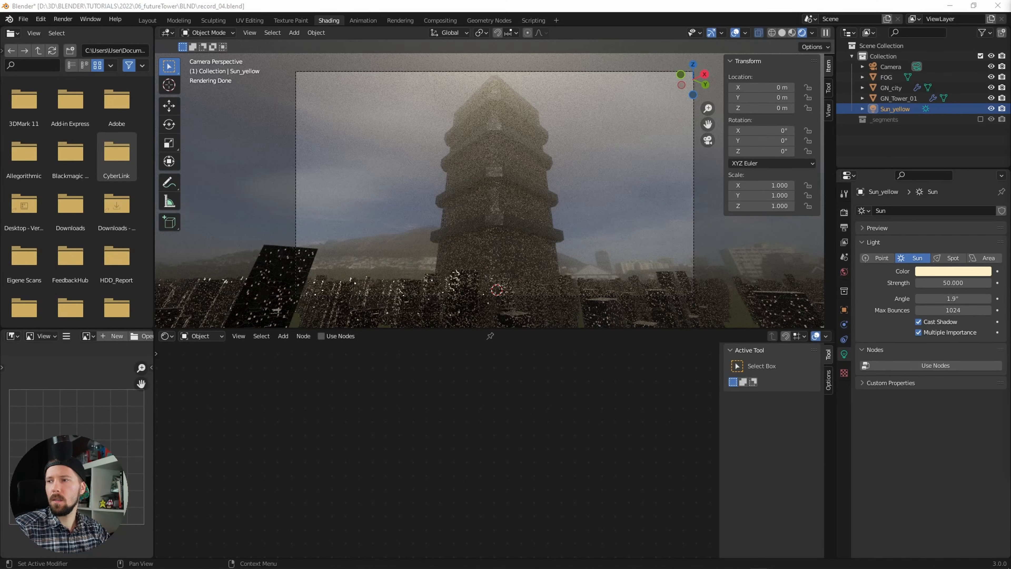
# - Set the Sun_yellow object's rotation to X -227°, Y 177° and Z -40.3°
pyautogui.click(844, 310)
pyautogui.moveTo(836, 308); pyautogui.dragTo(803, 308)
pyautogui.click(948, 277)
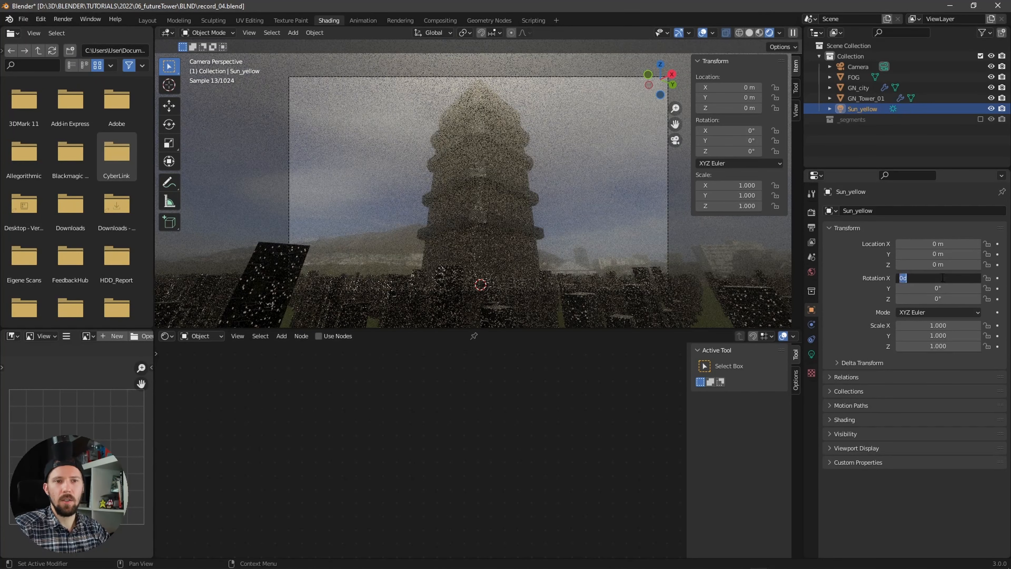
pyautogui.press('BackSpace')
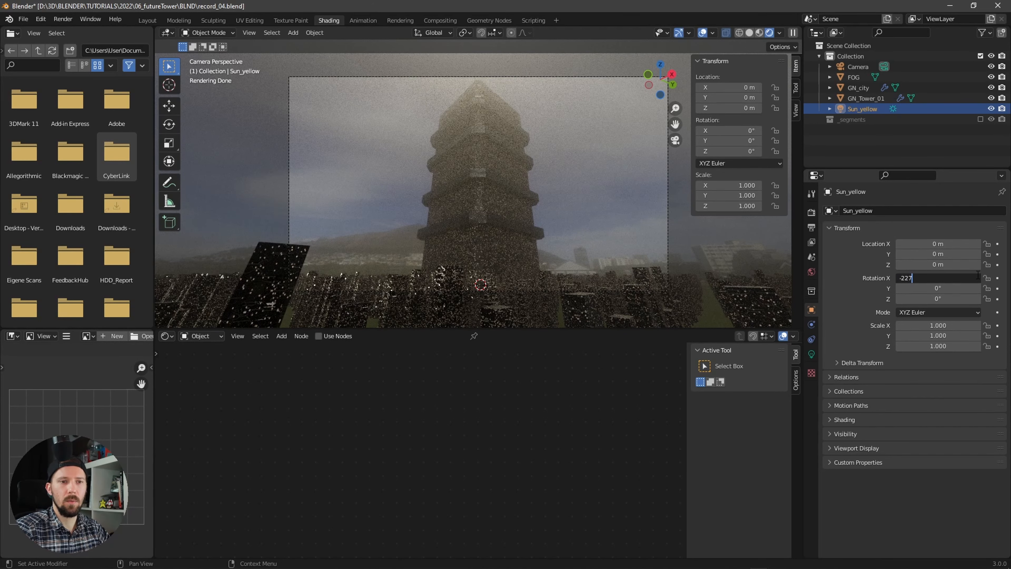
pyautogui.write('-227')
pyautogui.press('Return')
pyautogui.click(945, 289)
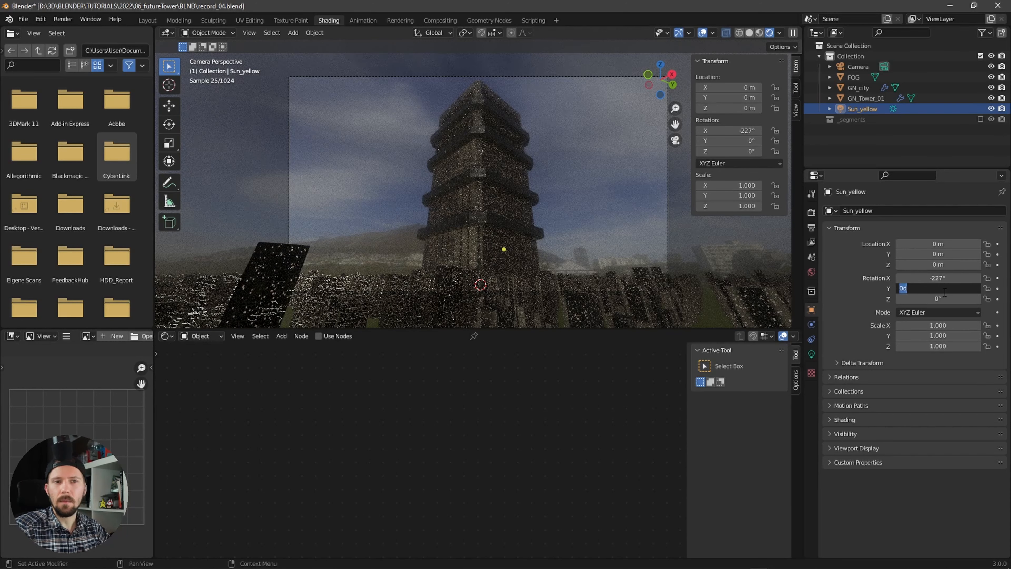
pyautogui.write('177')
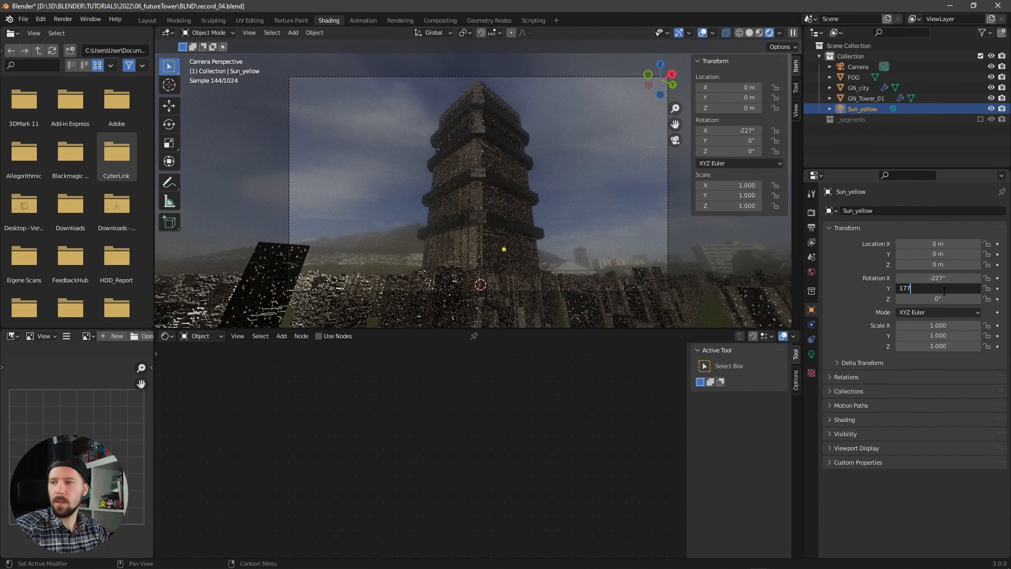
pyautogui.press('Return')
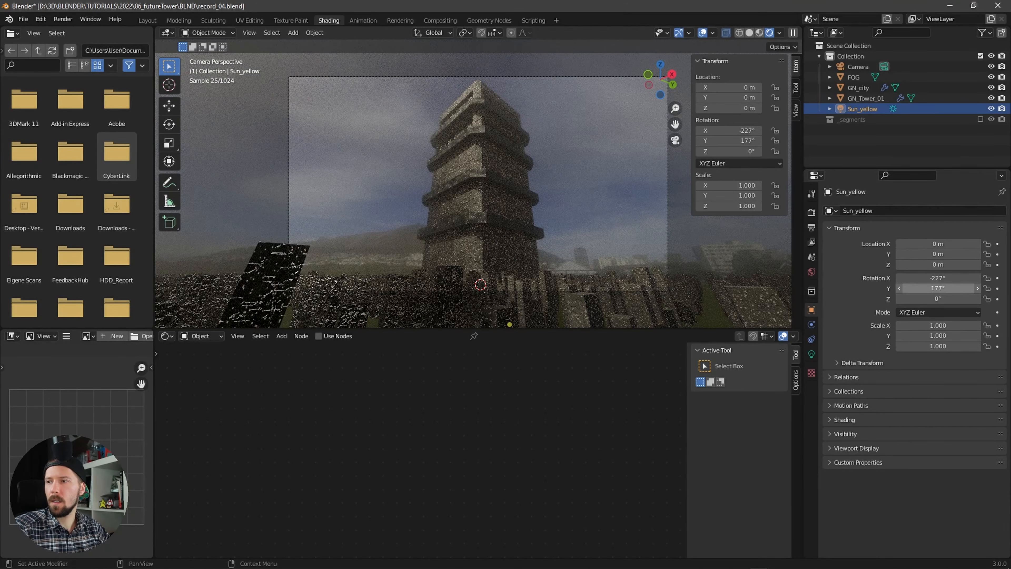
pyautogui.click(943, 299)
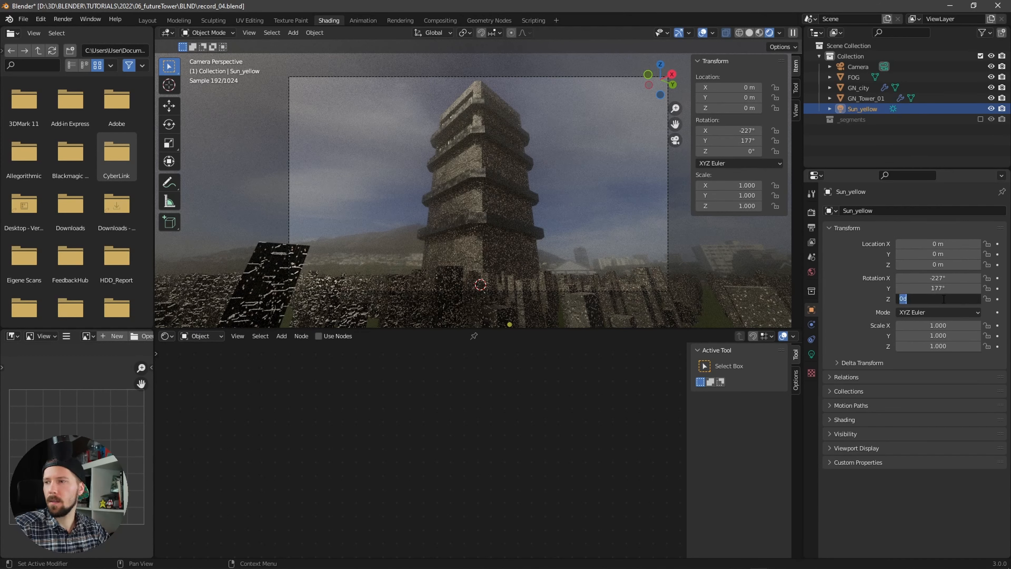
pyautogui.press('BackSpace')
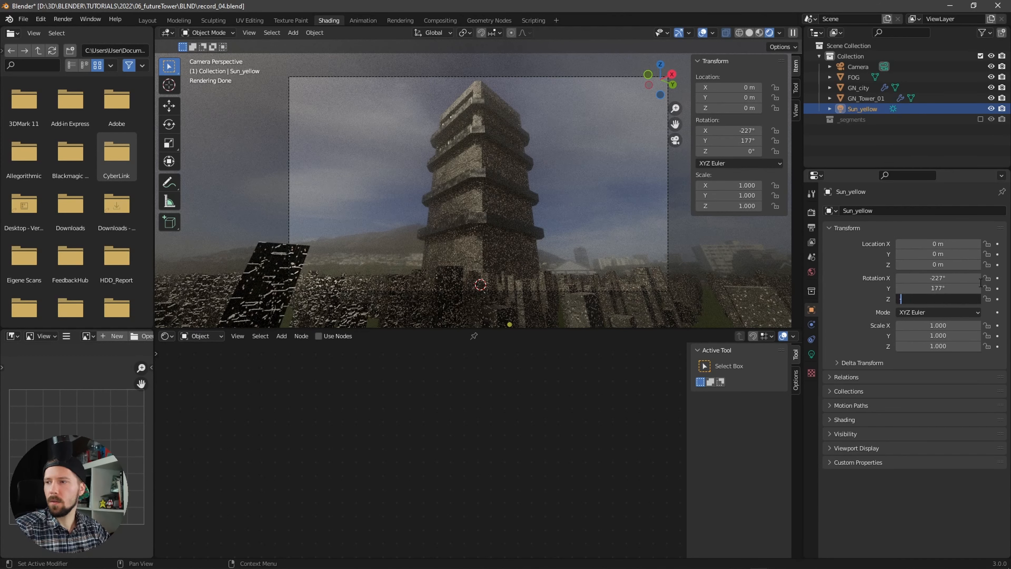
pyautogui.press('Return')
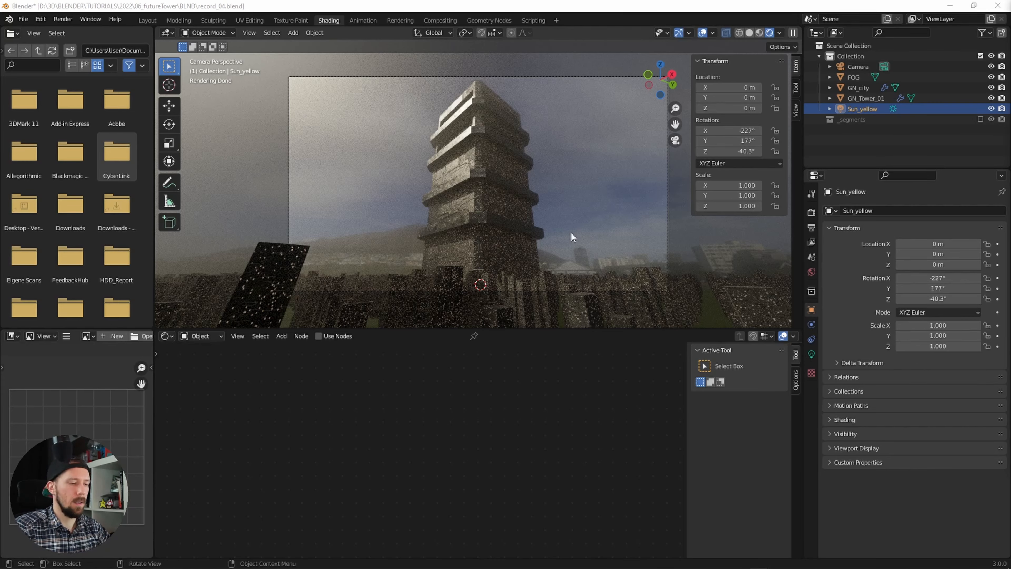
# - Add a second Sun light to the scene and rename it Sun_horizont
pyautogui.click(574, 240)
pyautogui.hotkey('shift', 'a')
pyautogui.moveTo(569, 239)
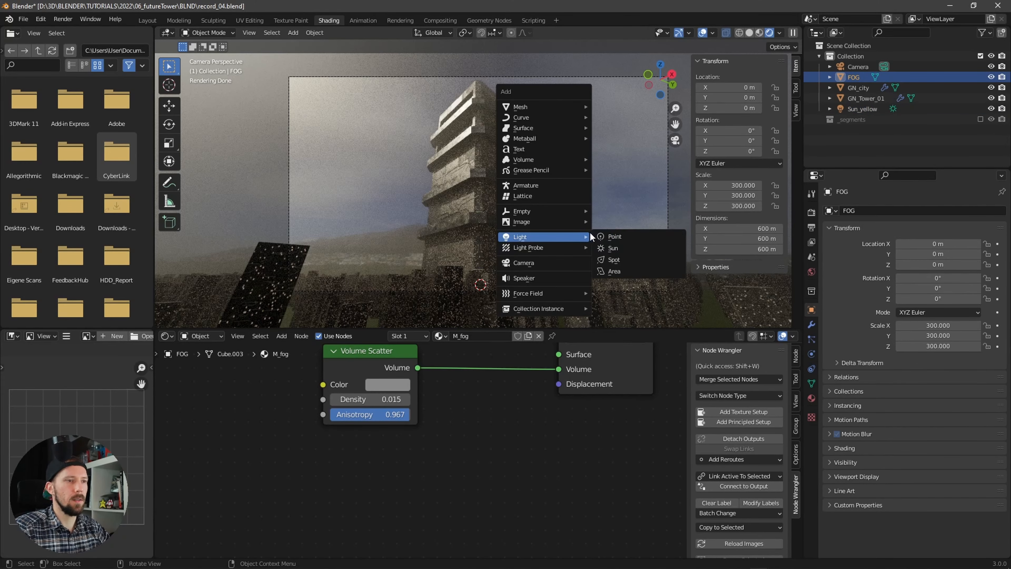
pyautogui.click(632, 249)
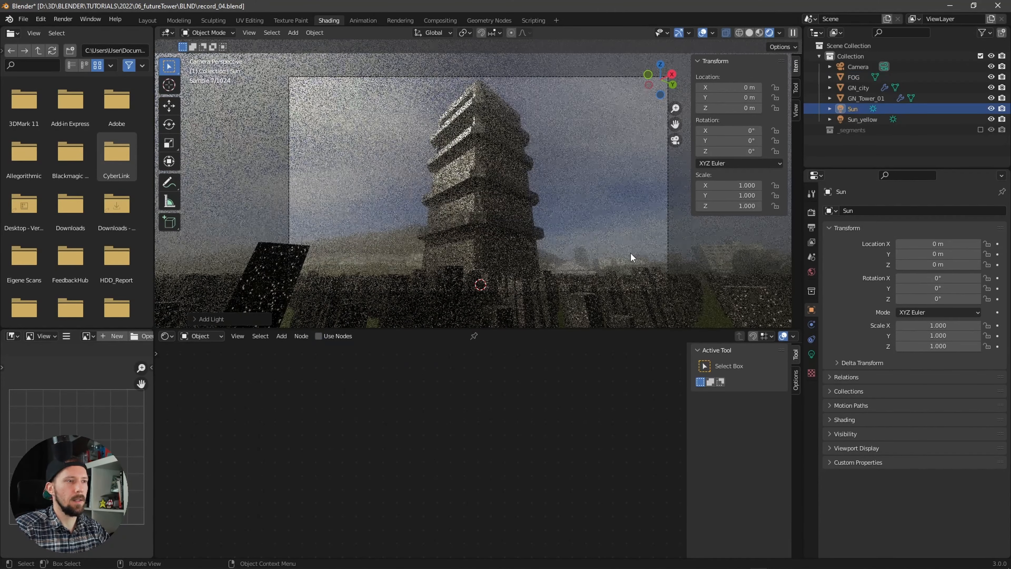
pyautogui.doubleClick(856, 109)
pyautogui.press('End')
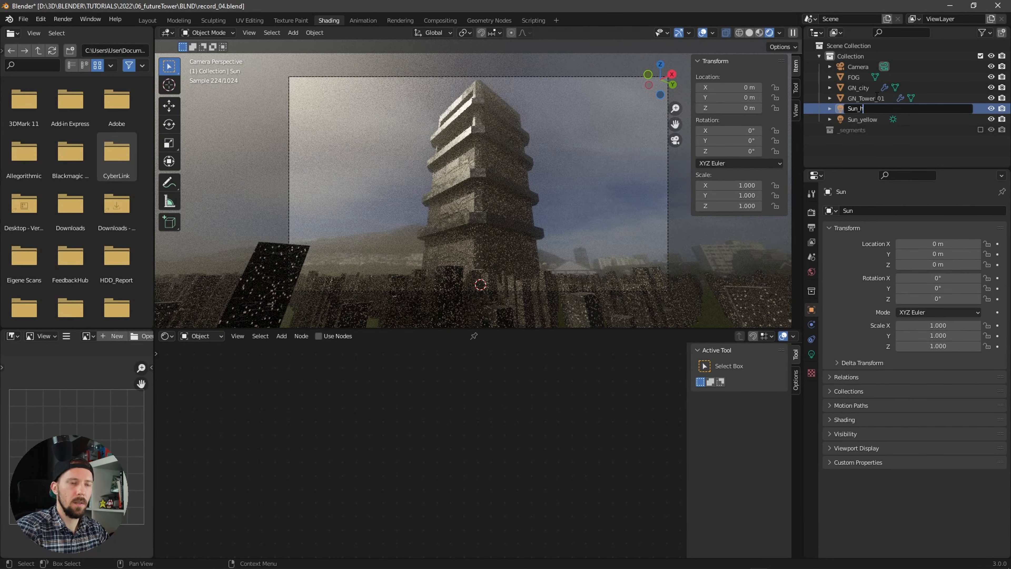
pyautogui.write('_horizo')
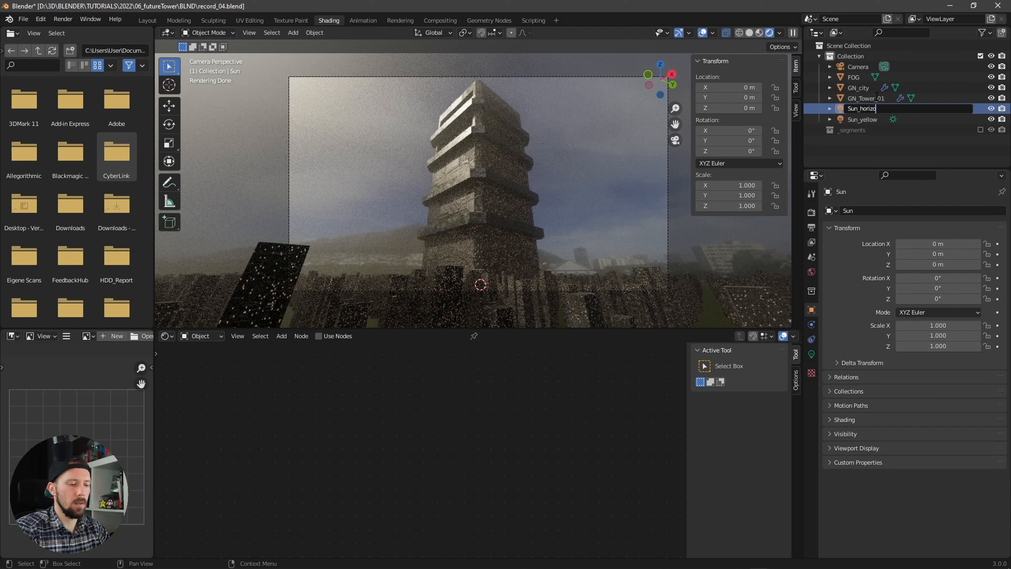
pyautogui.write('nt')
pyautogui.press('Return')
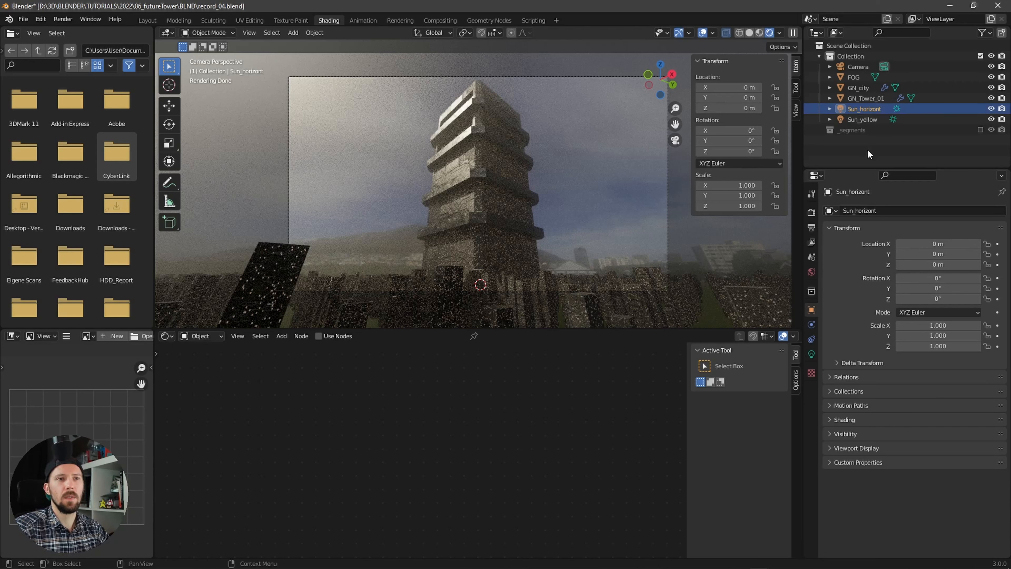
# - Tint the Sun_horizont light a light blue with hue about 0.567 and saturation about 0.609
pyautogui.click(871, 99)
pyautogui.click(875, 109)
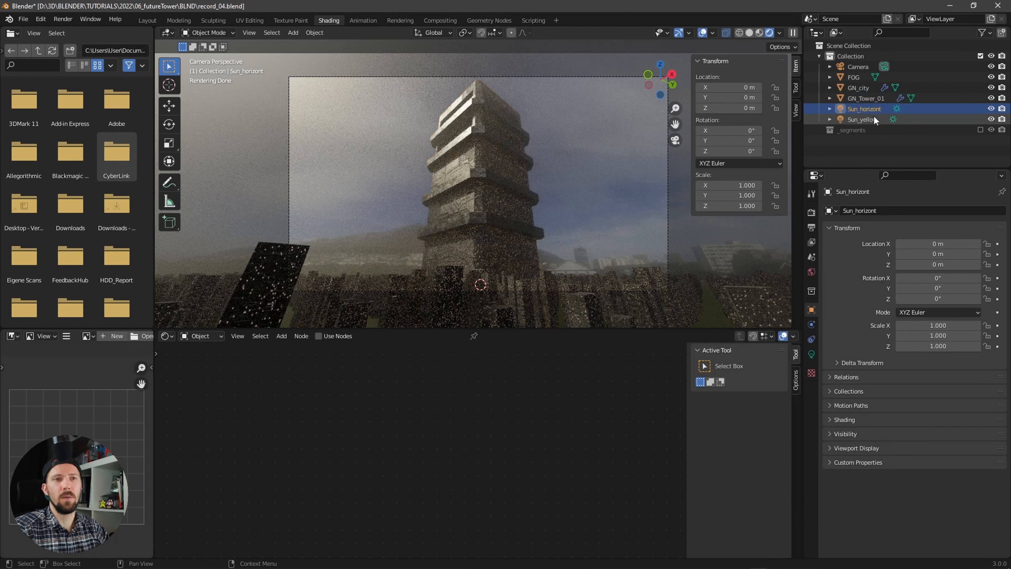
pyautogui.click(811, 354)
pyautogui.click(929, 273)
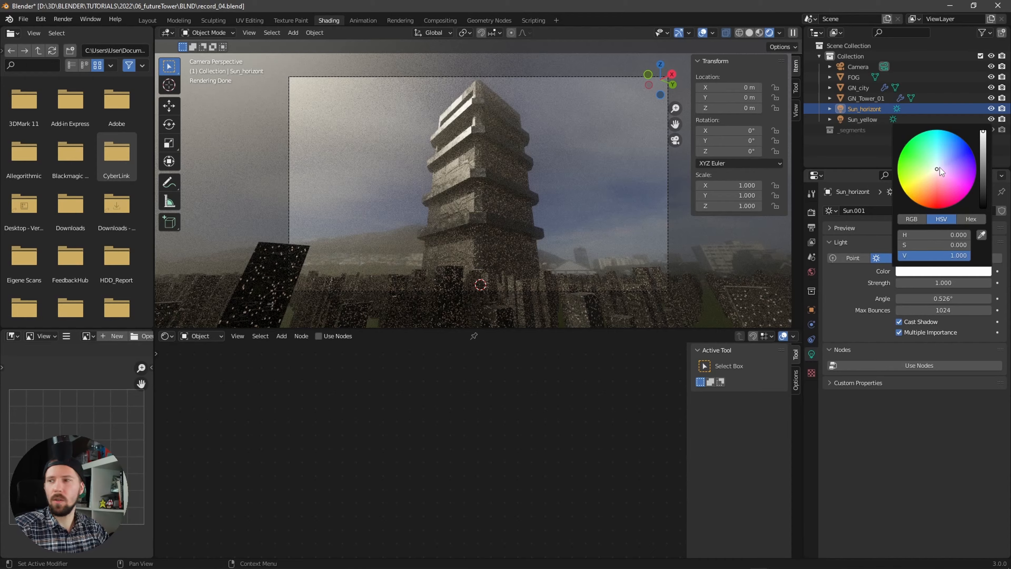
pyautogui.moveTo(938, 165); pyautogui.dragTo(942, 155)
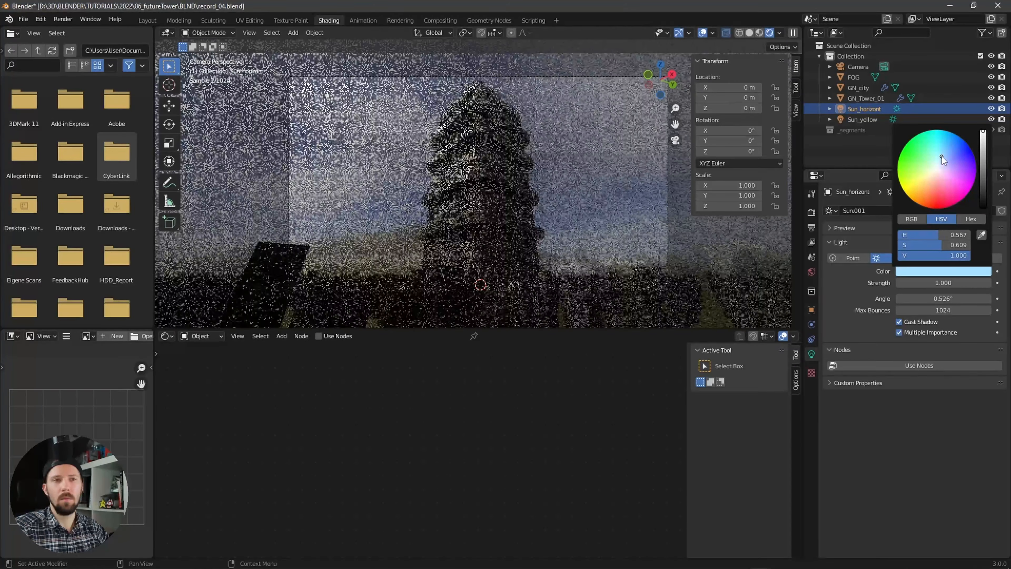
# - Set the Sun_horizont light's strength to 5 and its angle to 175°
pyautogui.click(944, 283)
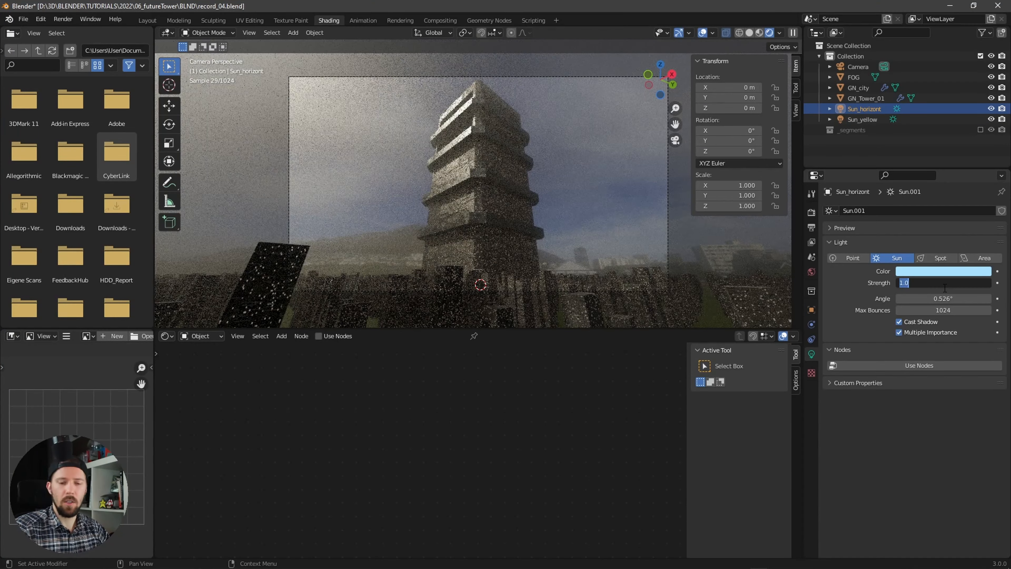
pyautogui.write('5')
pyautogui.press('Return')
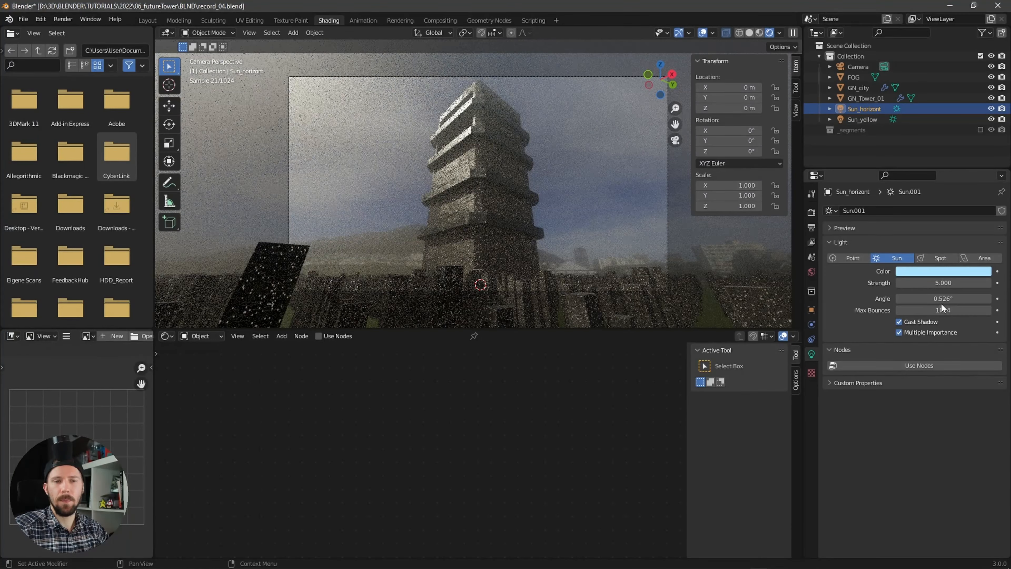
pyautogui.click(956, 297)
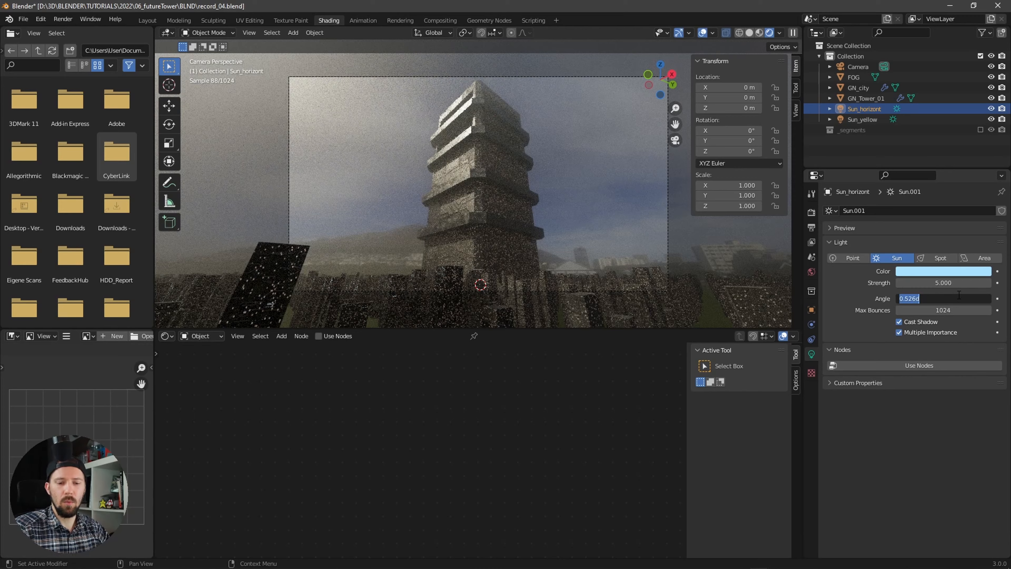
pyautogui.write('175')
pyautogui.press('Return')
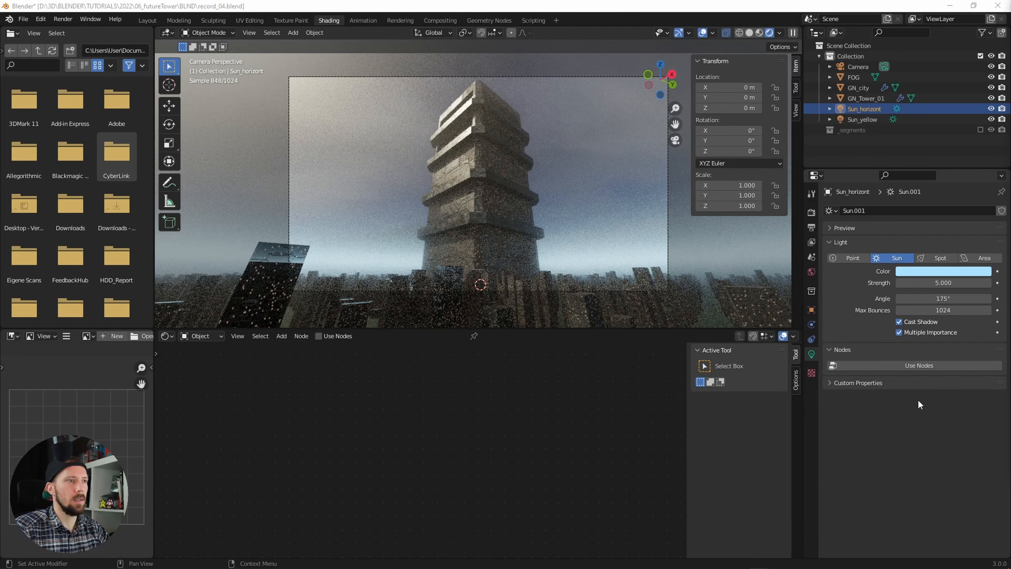
# - Shift the Sun_yellow light's color to a more saturated warm orange
pyautogui.click(863, 120)
pyautogui.click(944, 271)
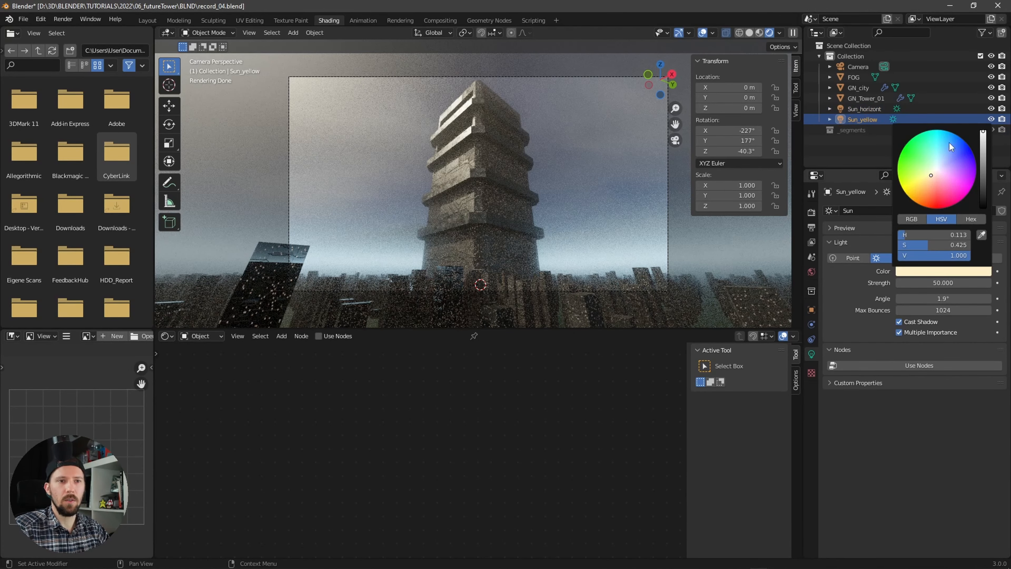
pyautogui.moveTo(930, 177); pyautogui.dragTo(930, 181)
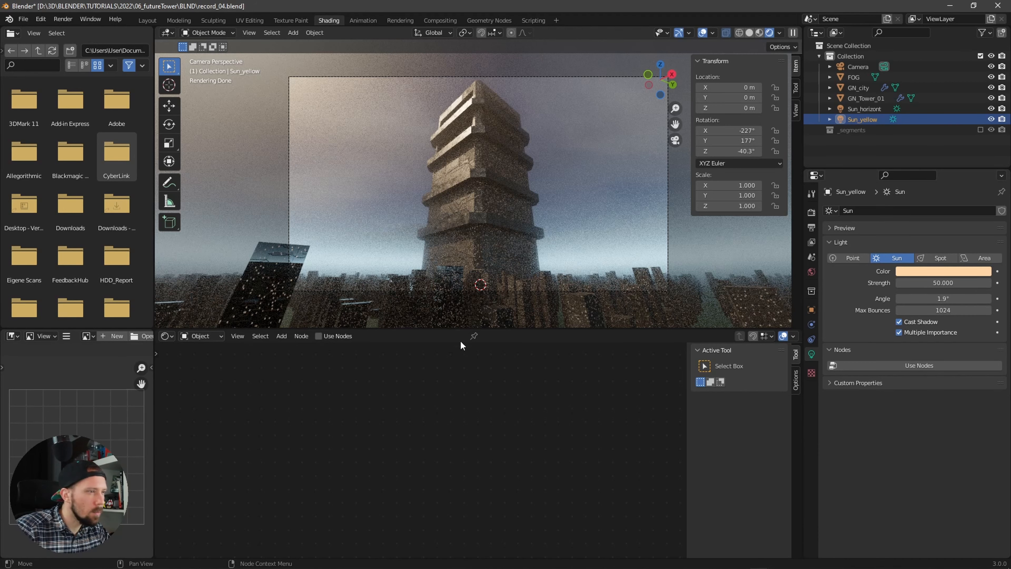
# - In the GN_city material M_buidings, move the color ramp's black stop to position 0 and its white stop to about 0.991
pyautogui.click(445, 281)
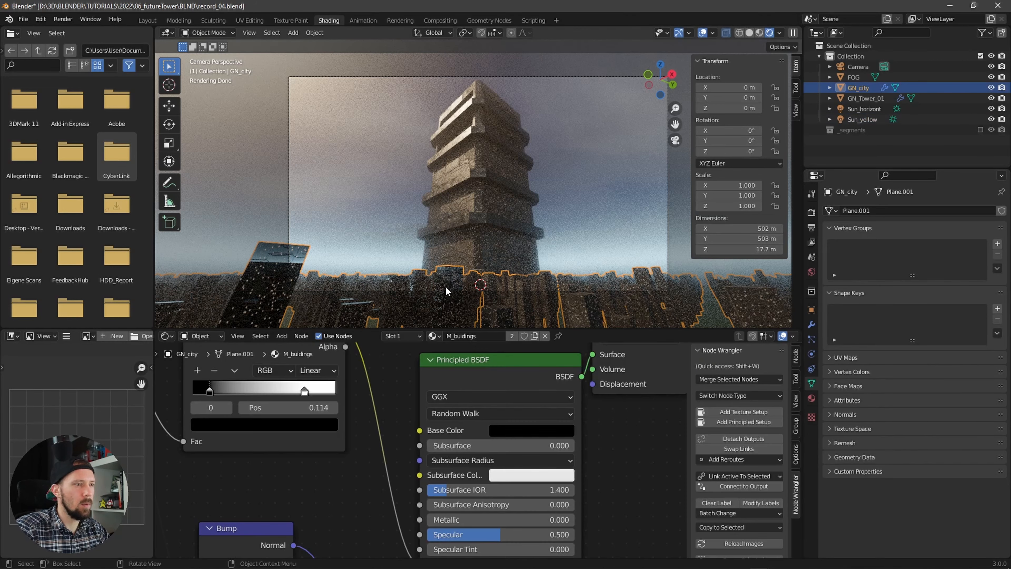
pyautogui.scroll(2, 625, 430)
pyautogui.moveTo(624, 430); pyautogui.dragTo(455, 478, button='middle')
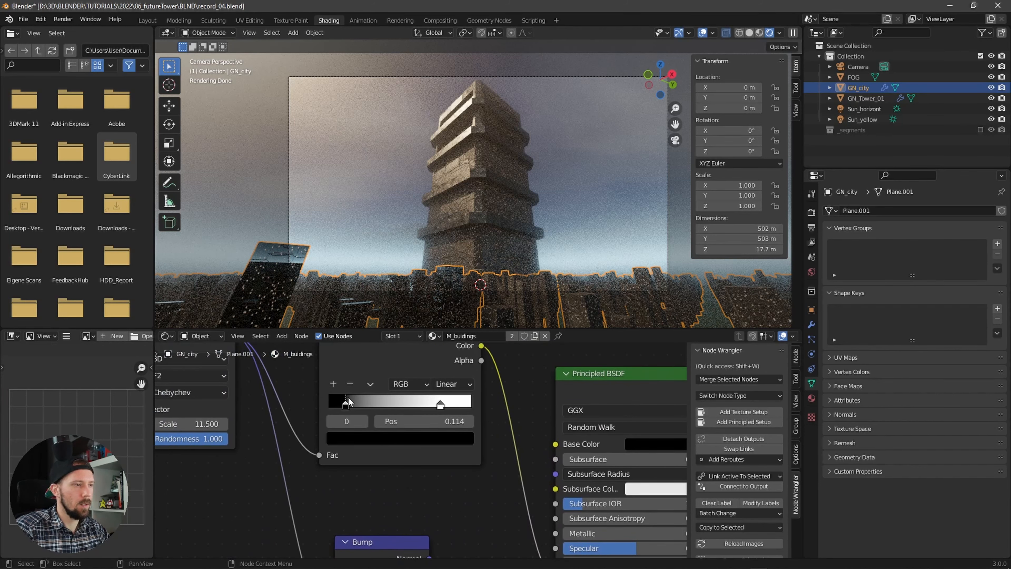
pyautogui.moveTo(346, 402); pyautogui.dragTo(325, 403)
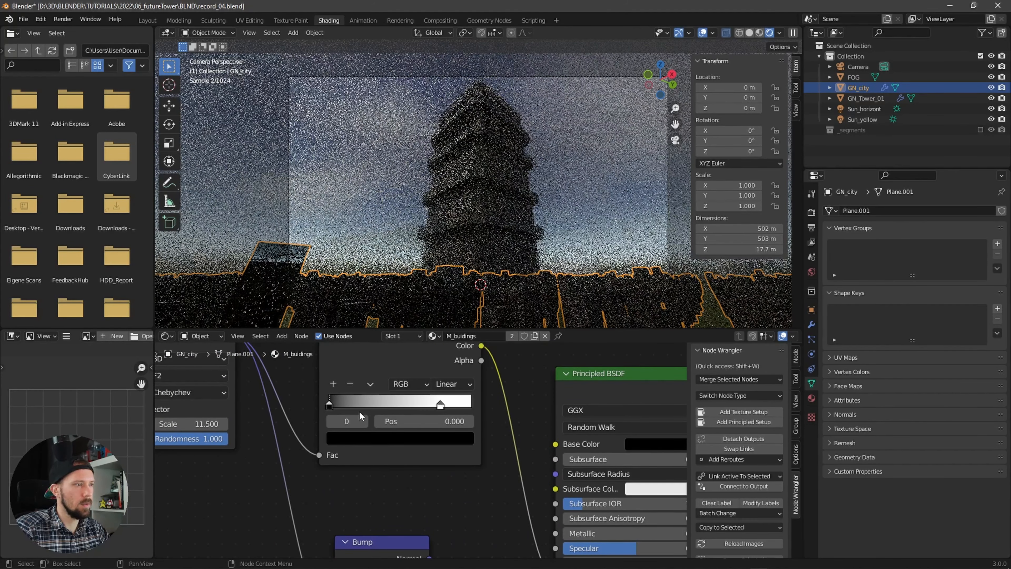
pyautogui.moveTo(441, 406); pyautogui.dragTo(471, 411)
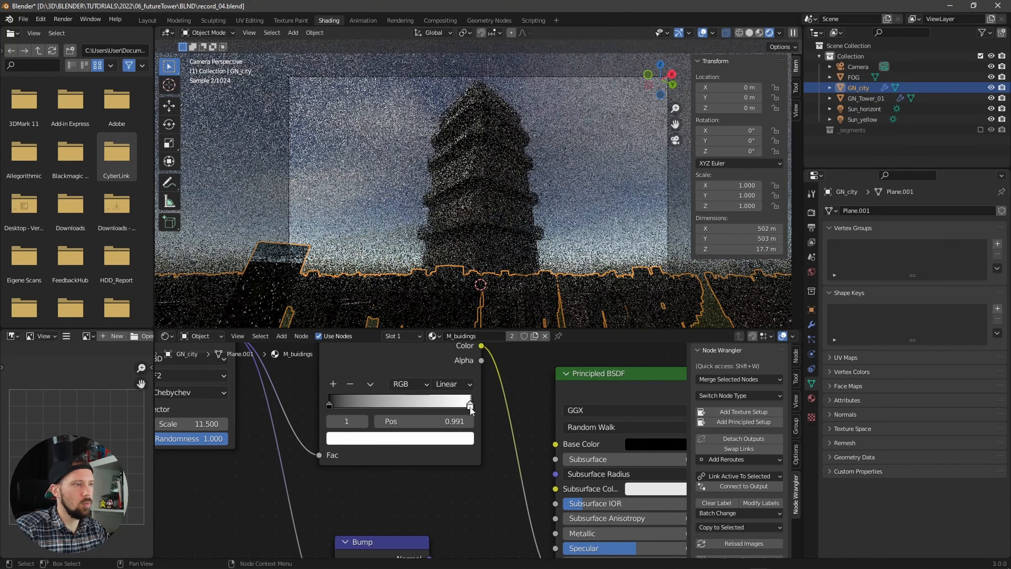
# - Disconnect the color ramp from the Principled BSDF's roughness in M_buidings and set the roughness to about 0.745
pyautogui.moveTo(562, 558); pyautogui.dragTo(523, 474, button='middle')
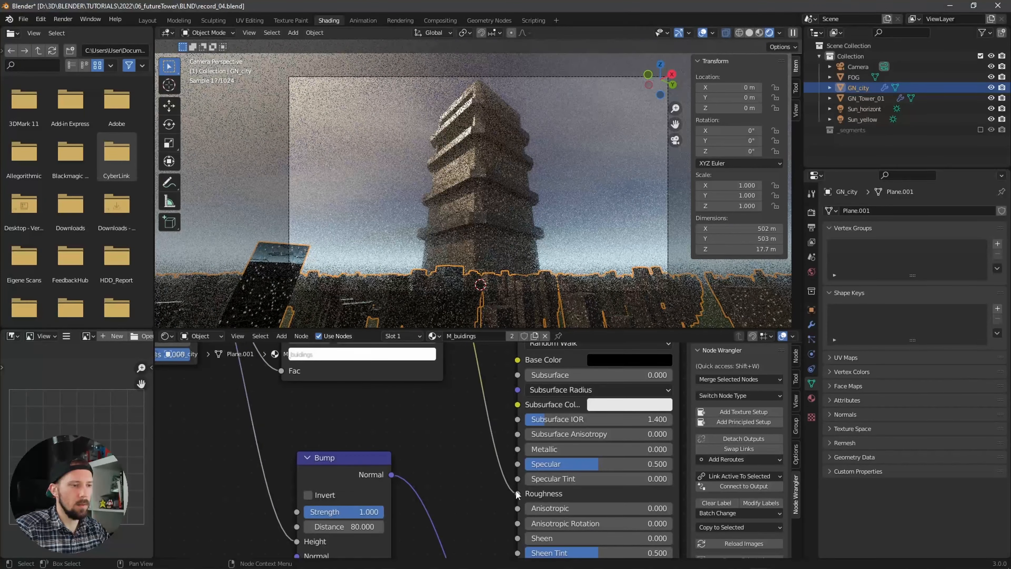
pyautogui.moveTo(516, 494); pyautogui.dragTo(473, 497)
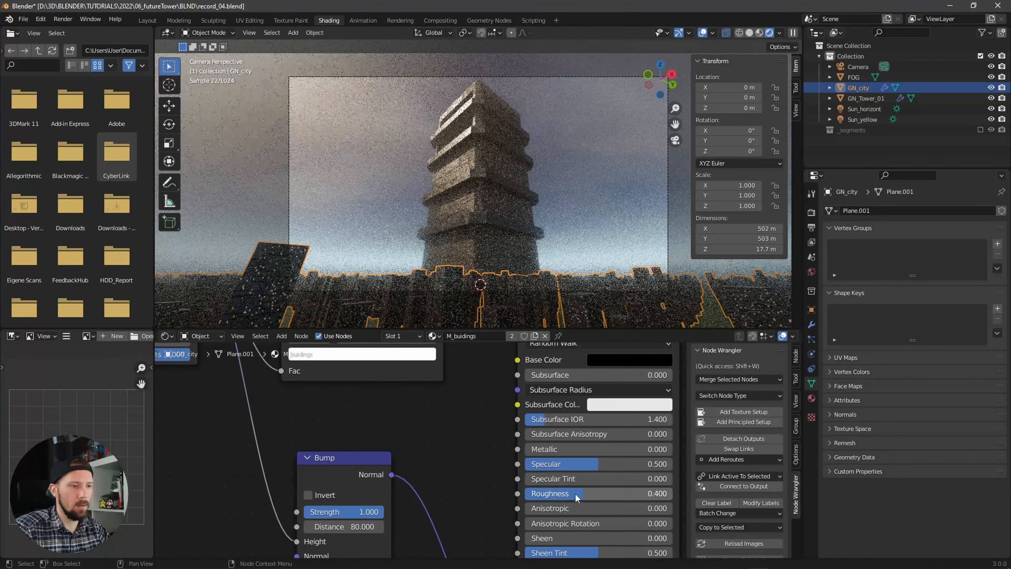
pyautogui.moveTo(577, 497); pyautogui.dragTo(623, 498)
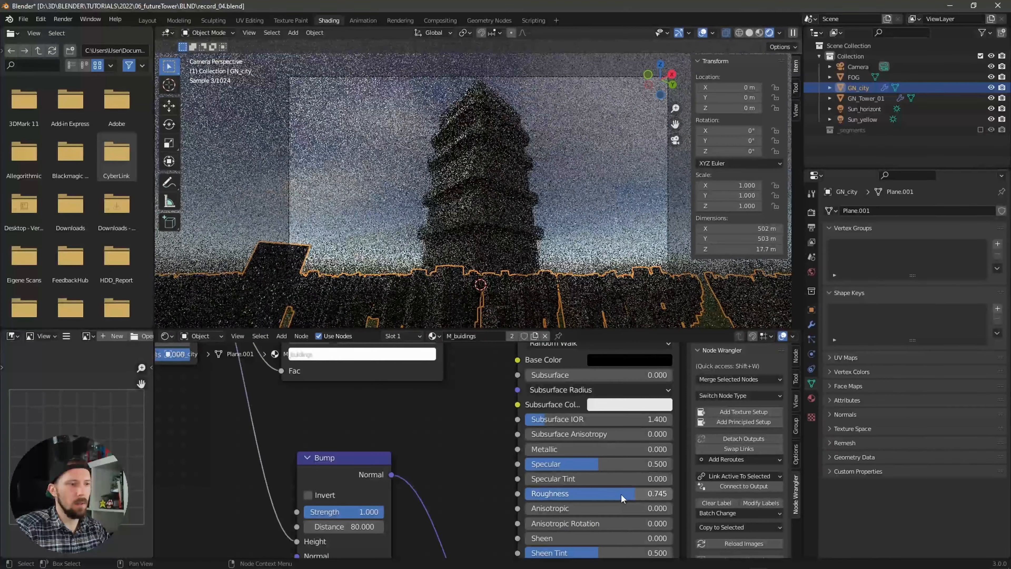
pyautogui.click(620, 493)
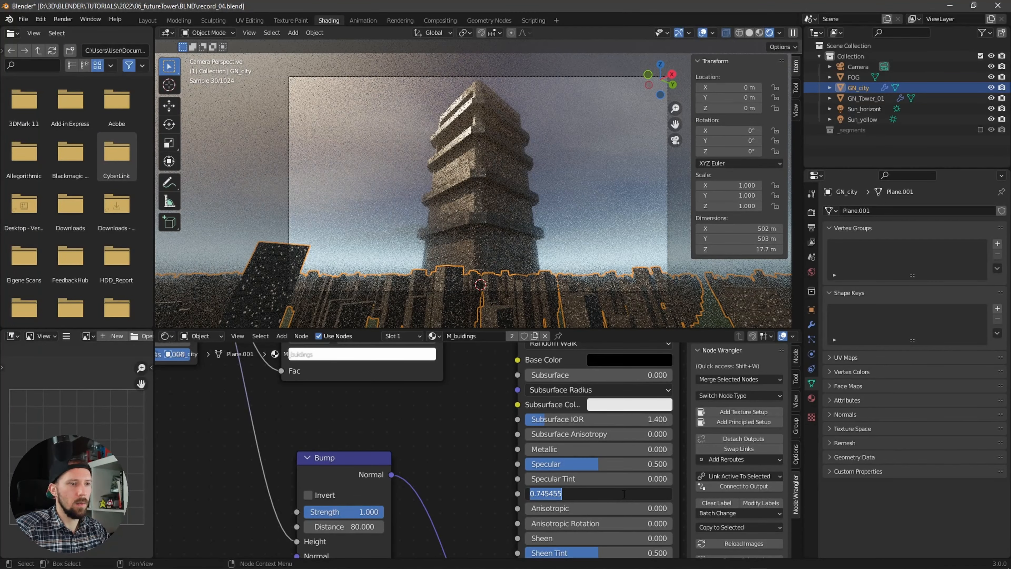
pyautogui.click(605, 496)
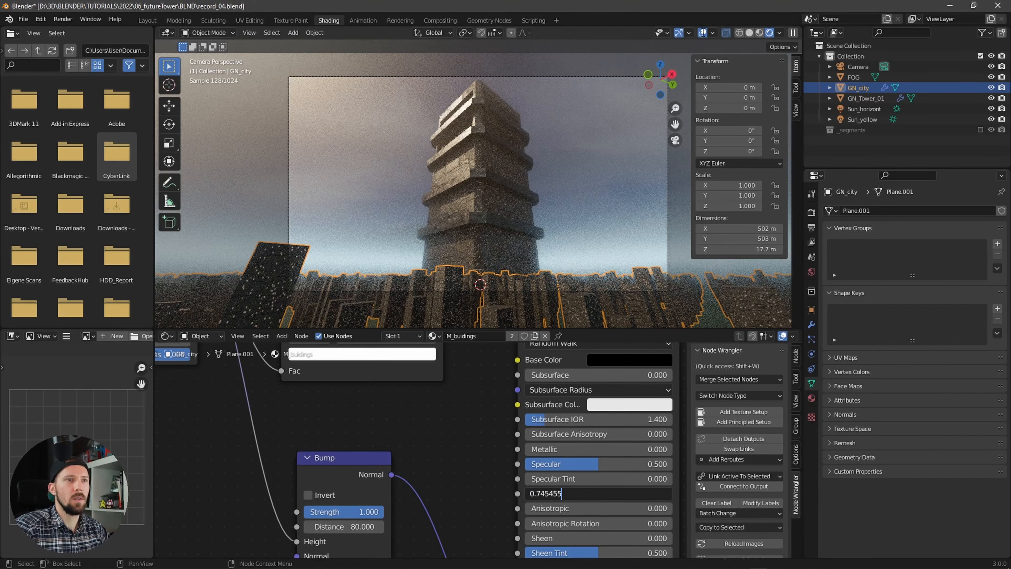
pyautogui.press('Return')
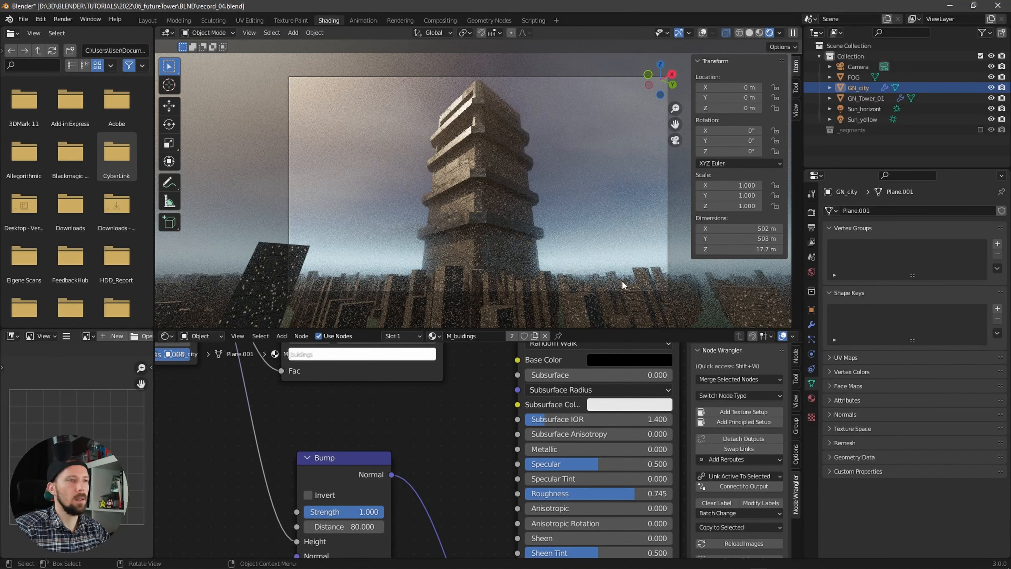
# - Duplicate the FOG object in place and rename the copy FOG_buildings
pyautogui.scroll(-1, 557, 261)
pyautogui.press('n')
pyautogui.click(855, 77)
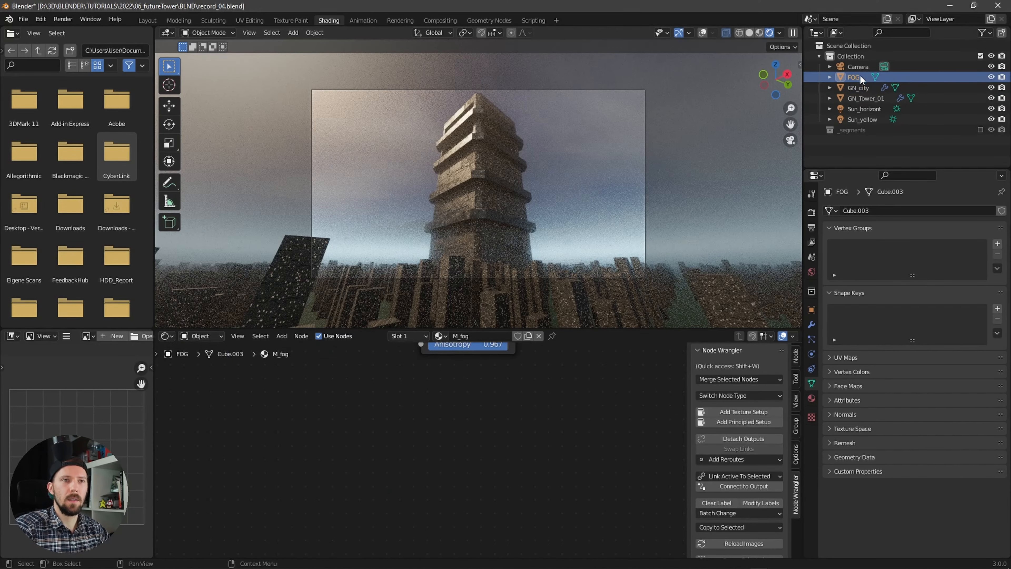
pyautogui.hotkey('shift', 'd')
pyautogui.rightClick(562, 215)
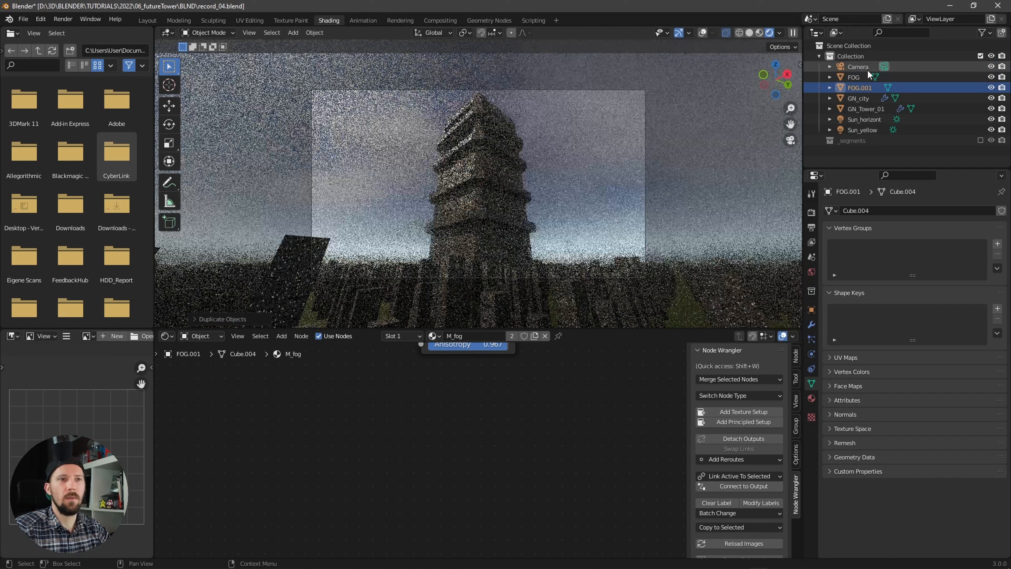
pyautogui.doubleClick(863, 87)
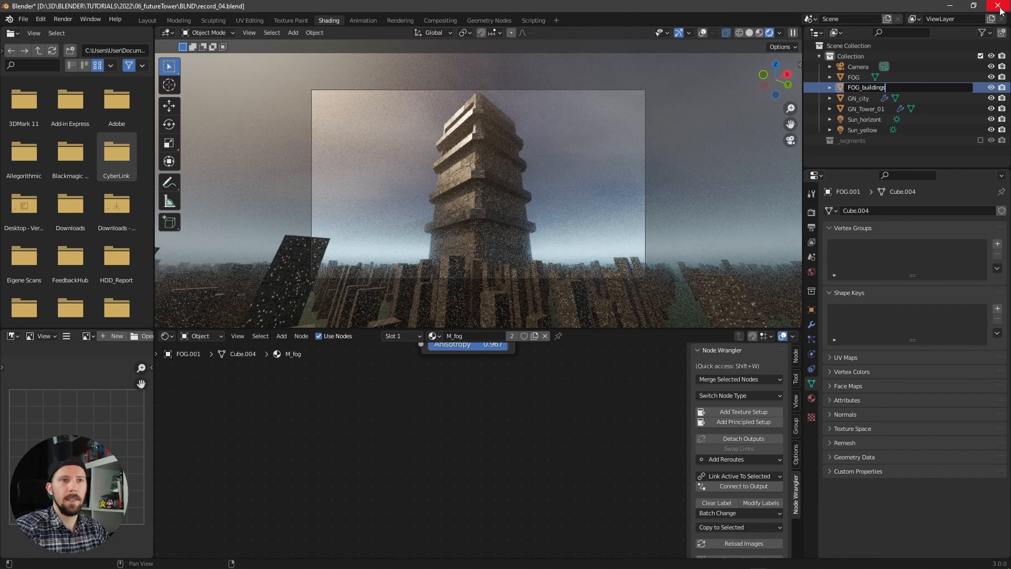
pyautogui.press('Return')
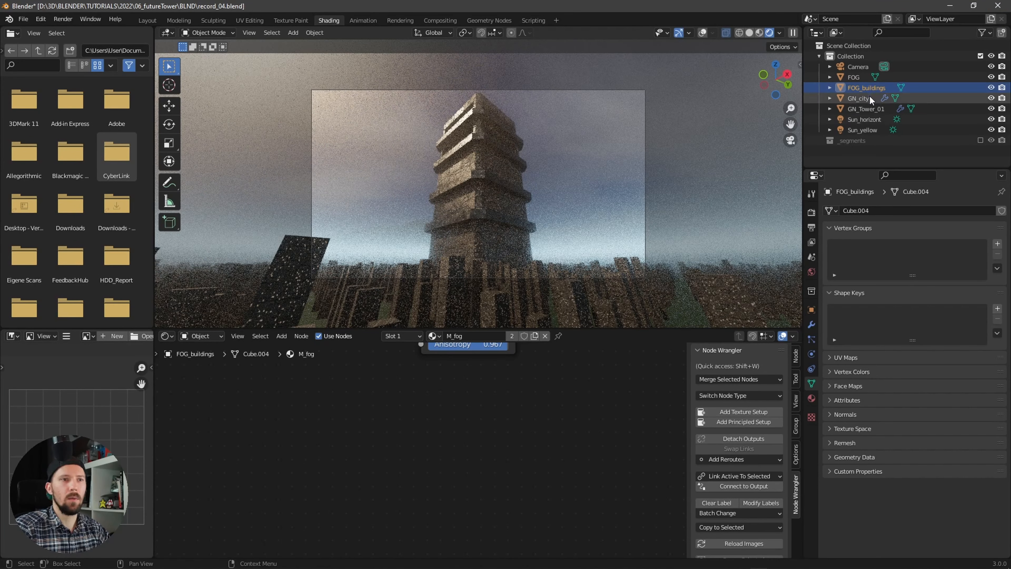
# - Set the Z scale of FOG_buildings to 23
pyautogui.press('n')
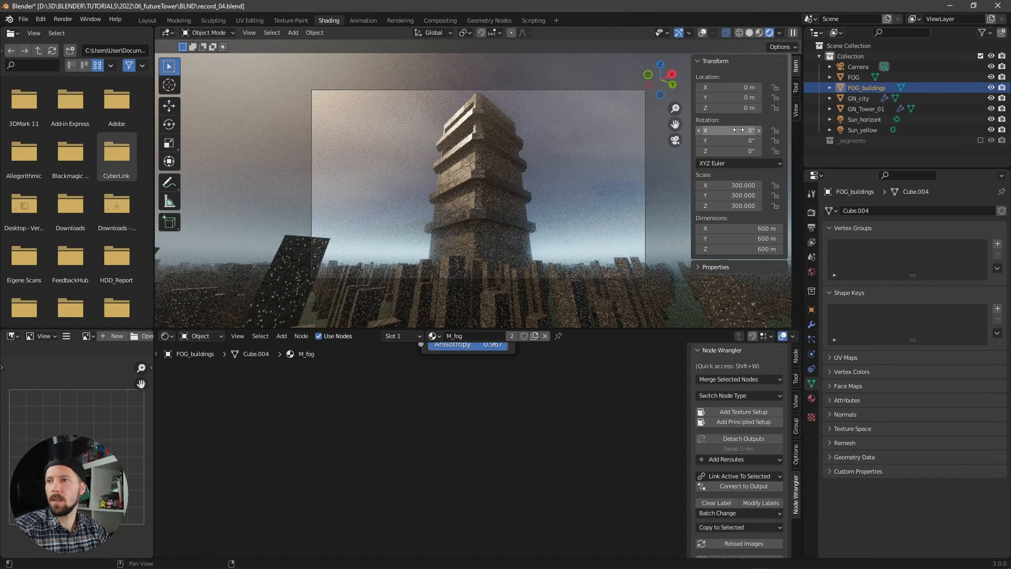
pyautogui.click(742, 207)
pyautogui.write('23')
pyautogui.press('Return')
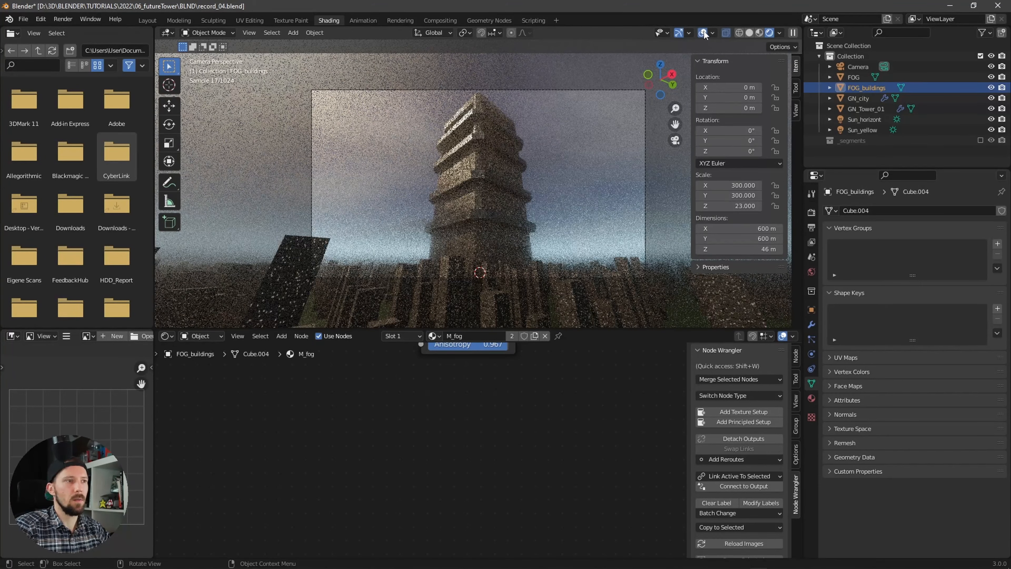
# - Show the scene in material preview from outside the camera and hide the original FOG object
pyautogui.moveTo(575, 192); pyautogui.dragTo(571, 199, button='middle')
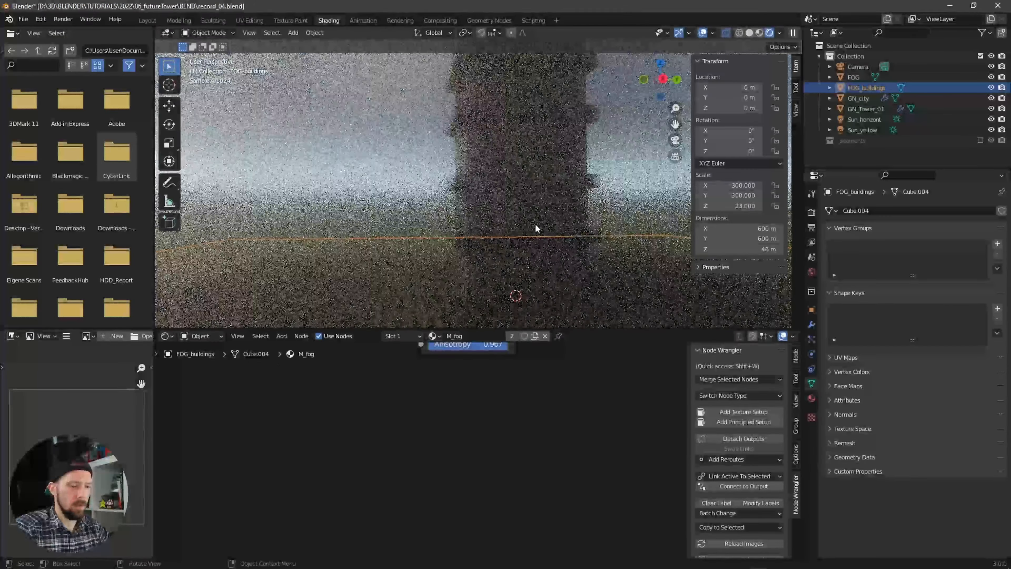
pyautogui.press('z')
pyautogui.click(564, 245)
pyautogui.press('z')
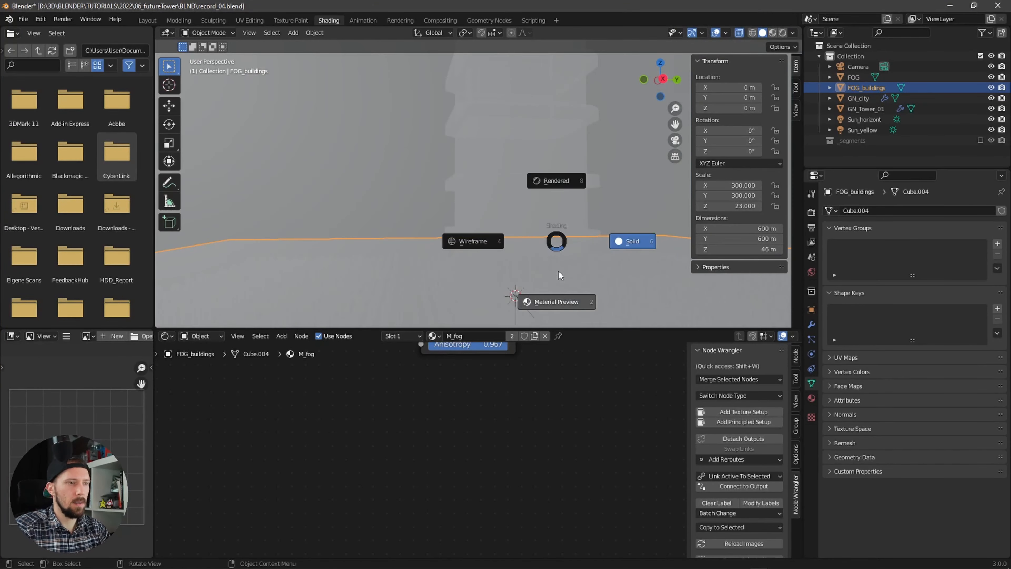
pyautogui.click(558, 297)
pyautogui.moveTo(520, 262); pyautogui.dragTo(569, 270, button='middle')
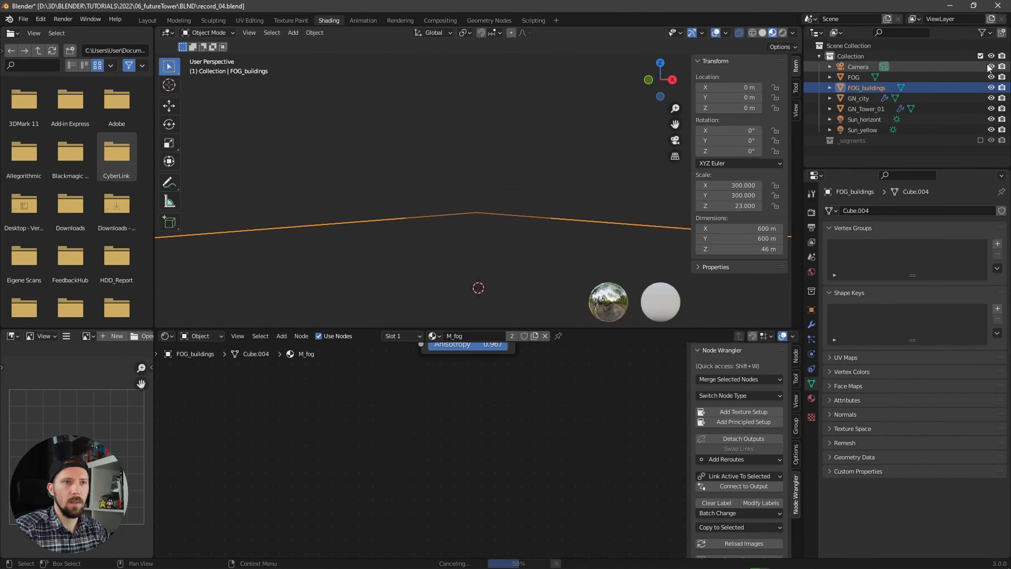
pyautogui.click(991, 77)
pyautogui.scroll(-5, 501, 248)
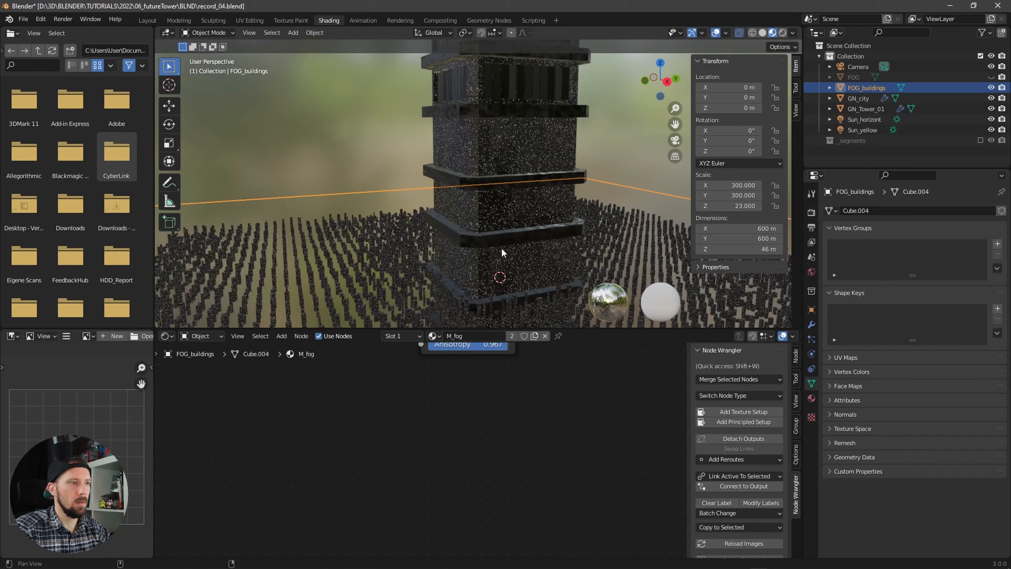
# - Lower the FOG_buildings box by setting its Z location to -15 m
pyautogui.moveTo(547, 217); pyautogui.dragTo(486, 241, button='middle')
pyautogui.click(715, 34)
pyautogui.click(715, 34)
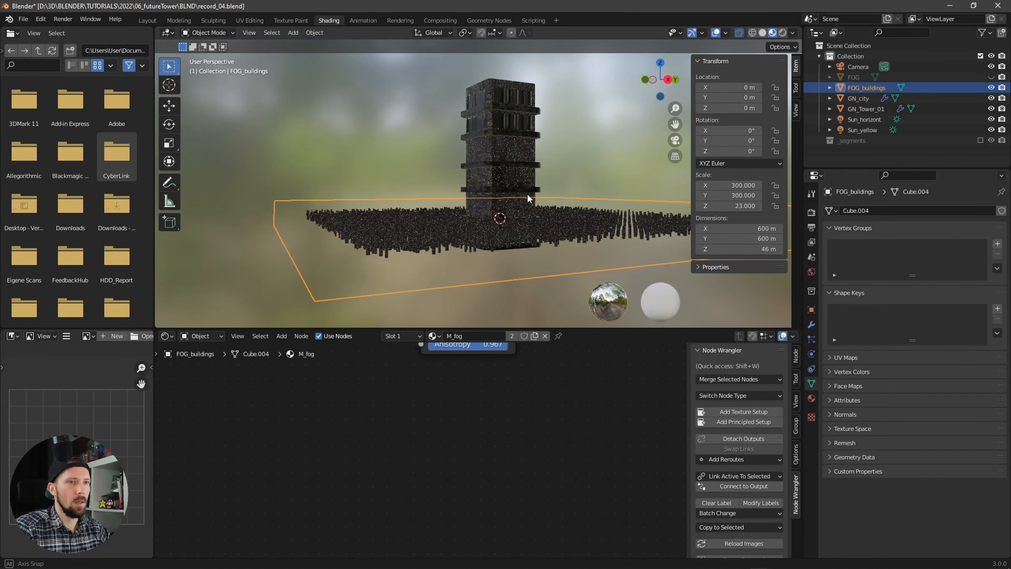
pyautogui.moveTo(528, 199); pyautogui.dragTo(520, 207, button='middle')
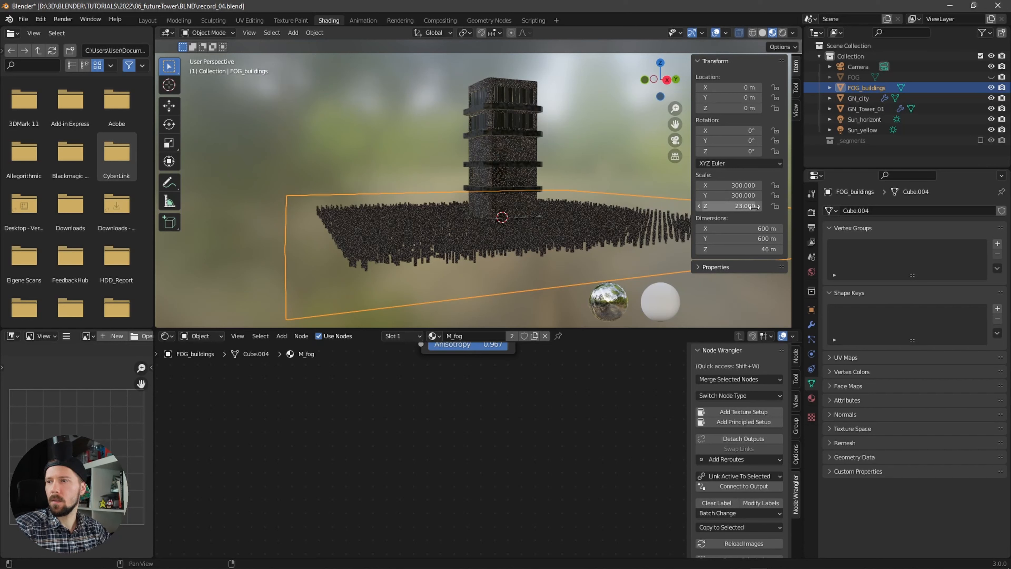
pyautogui.click(740, 108)
pyautogui.press('Return')
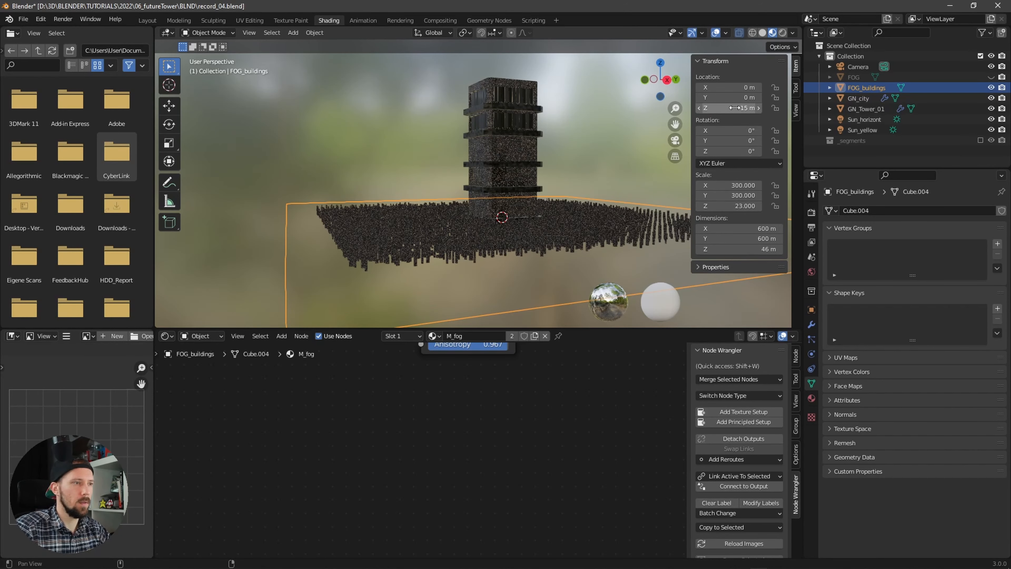
# - Switch the viewport to rendered shading with a closer view of the fog box around the buildings
pyautogui.scroll(3, 492, 230)
pyautogui.press('z')
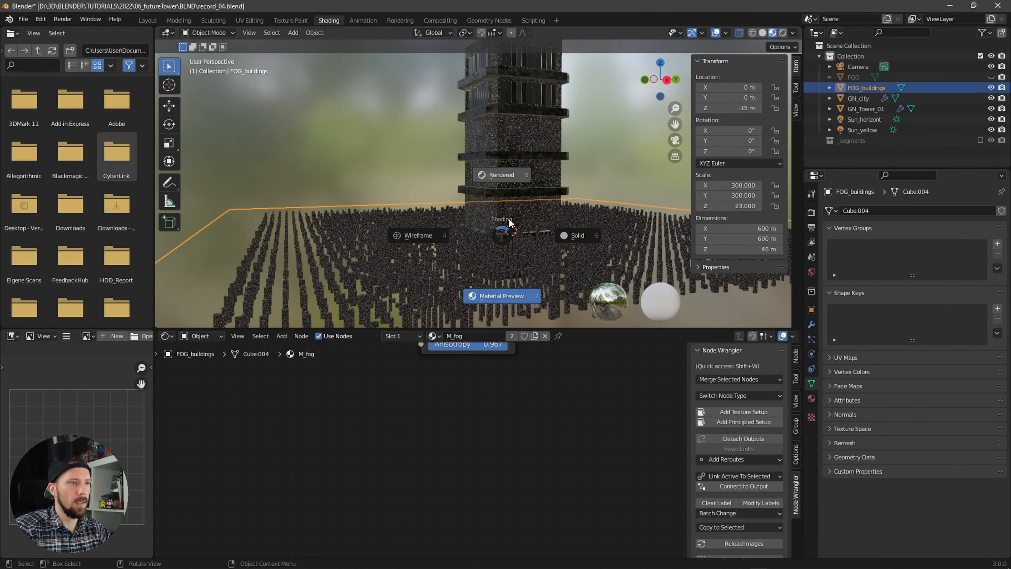
pyautogui.click(504, 227)
pyautogui.scroll(5, 490, 267)
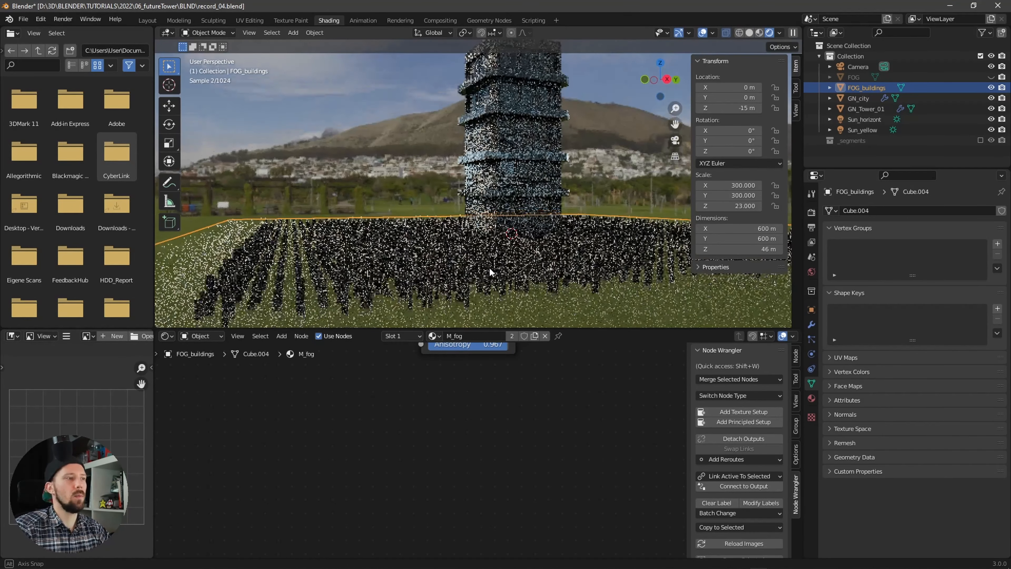
pyautogui.moveTo(489, 259)
pyautogui.mouseDown(button='middle')
pyautogui.moveTo(472, 255)
pyautogui.moveTo(487, 253)
pyautogui.mouseUp(button='middle')
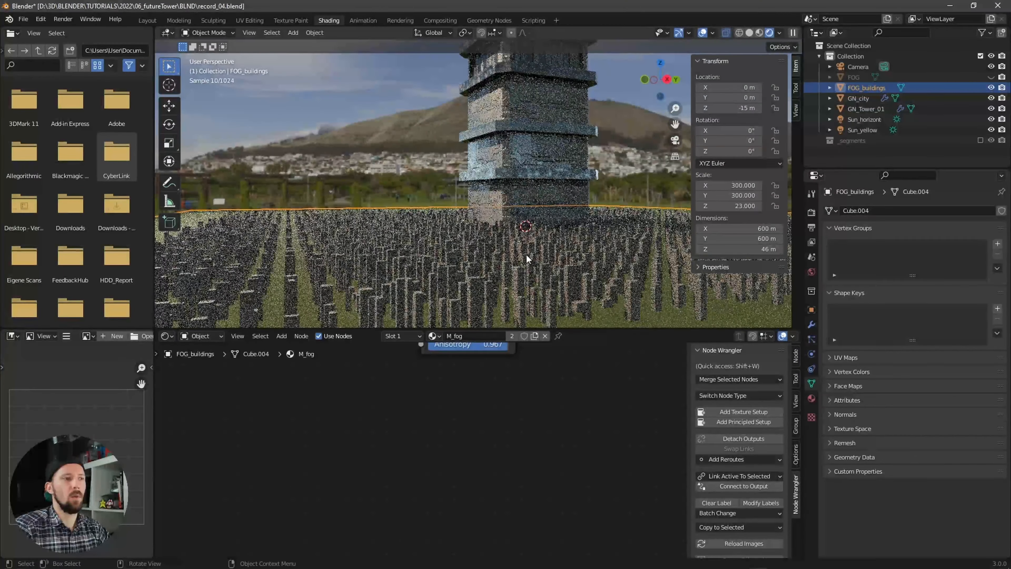
# - Make the M_fog material a single-user copy on FOG_buildings and rename it M_fog_buildings
pyautogui.moveTo(519, 383); pyautogui.dragTo(490, 422, button='middle')
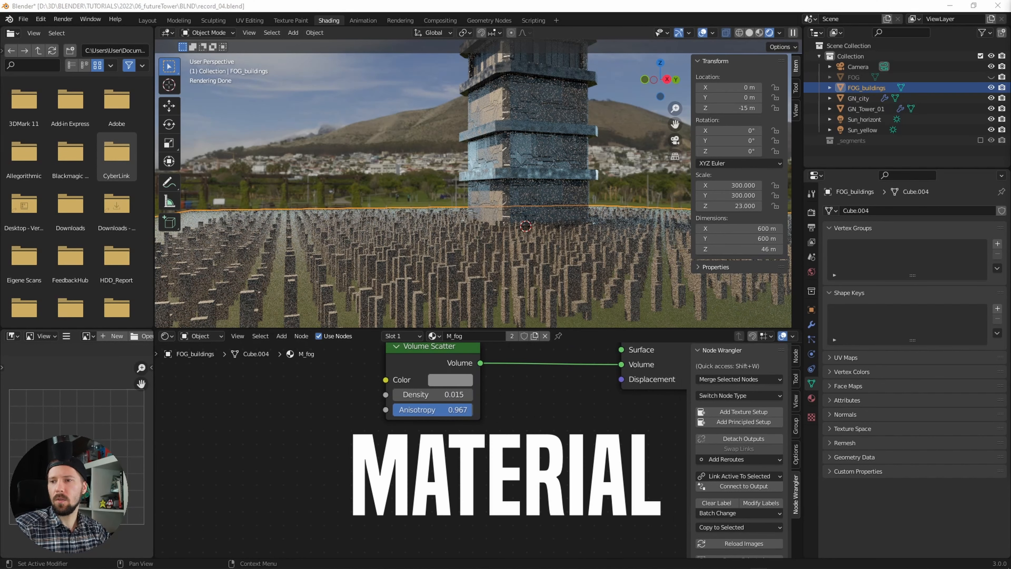
pyautogui.doubleClick(477, 336)
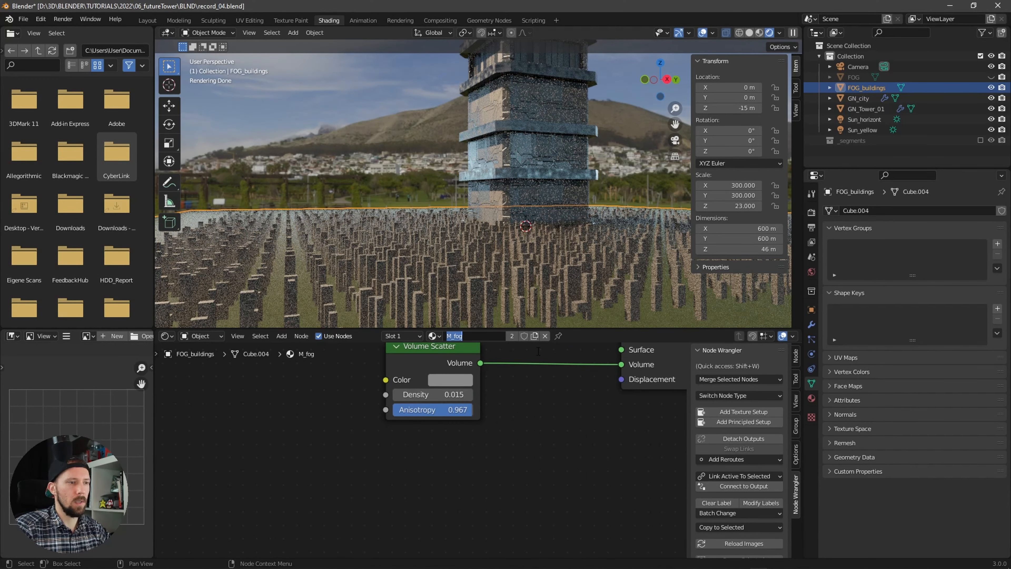
pyautogui.click(534, 336)
pyautogui.doubleClick(477, 336)
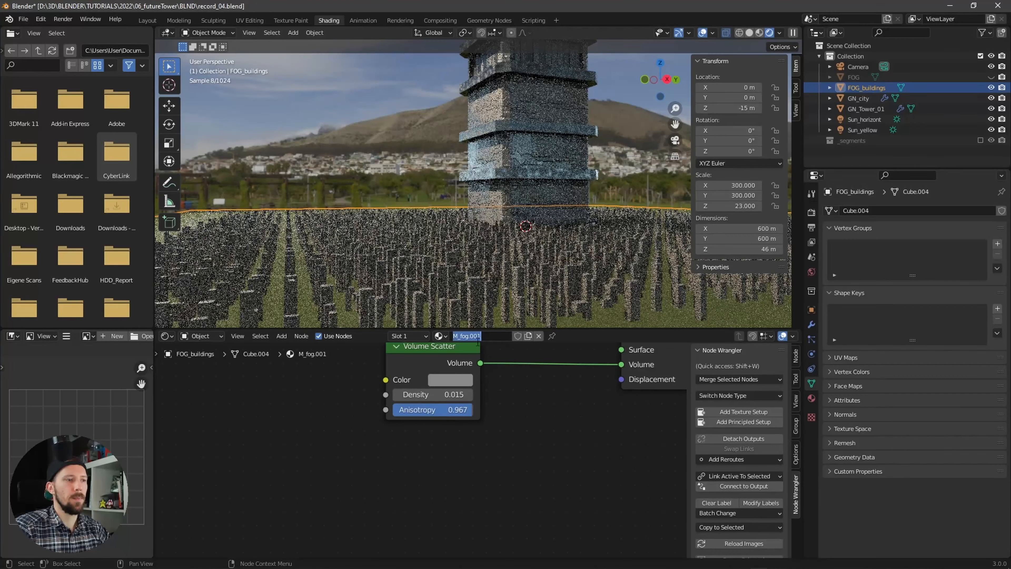
pyautogui.click(468, 336)
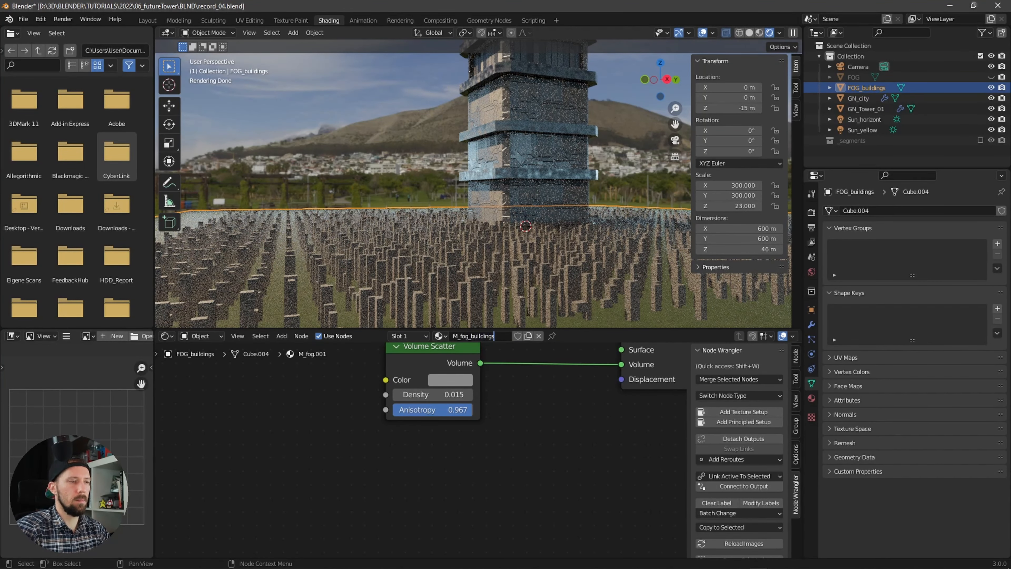
pyautogui.write('_buildings')
pyautogui.press('Return')
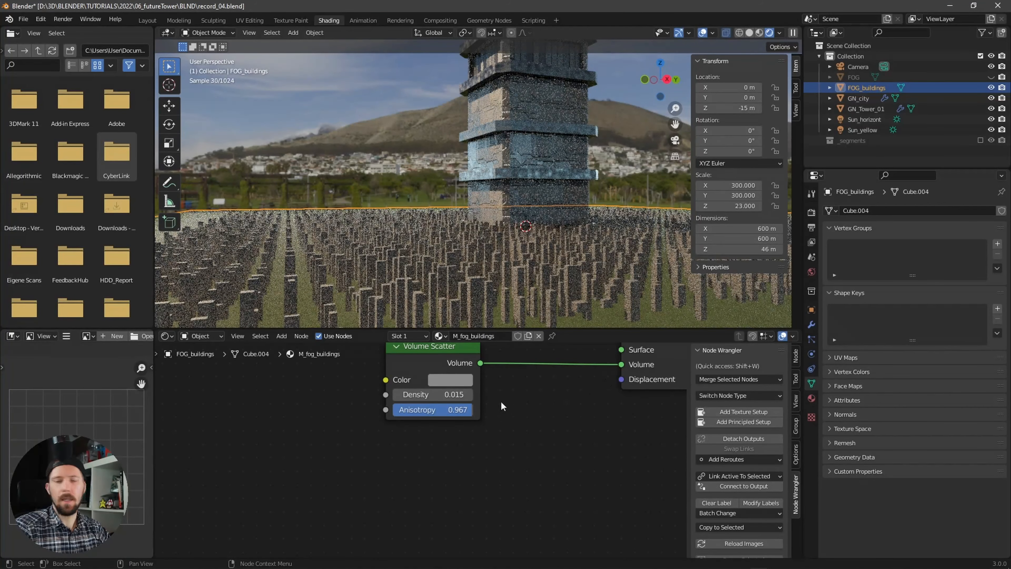
# - Set the M_fog_buildings Volume Scatter density to 0.020 and its anisotropy to 0.8
pyautogui.click(440, 395)
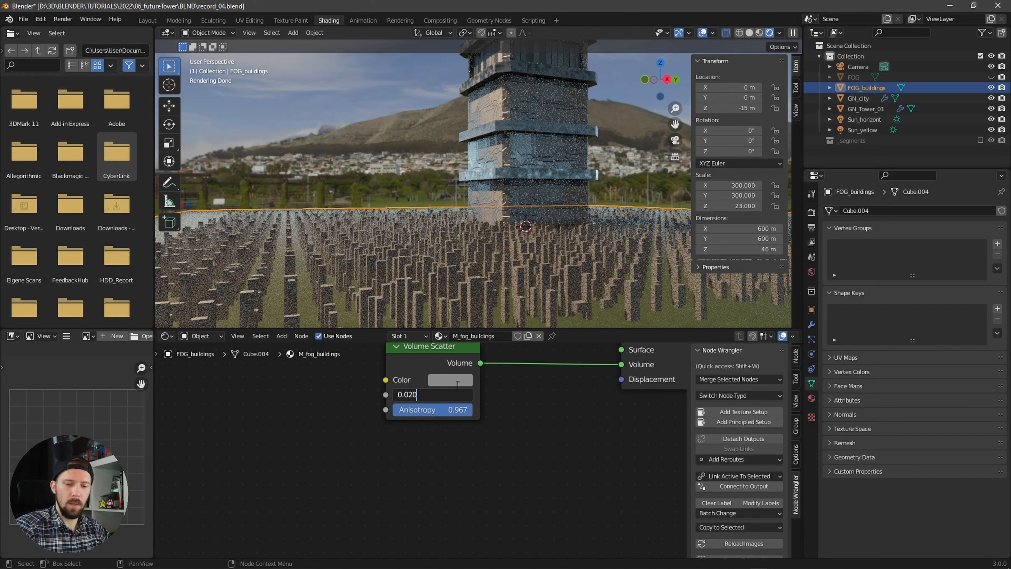
pyautogui.press('Return')
pyautogui.click(440, 409)
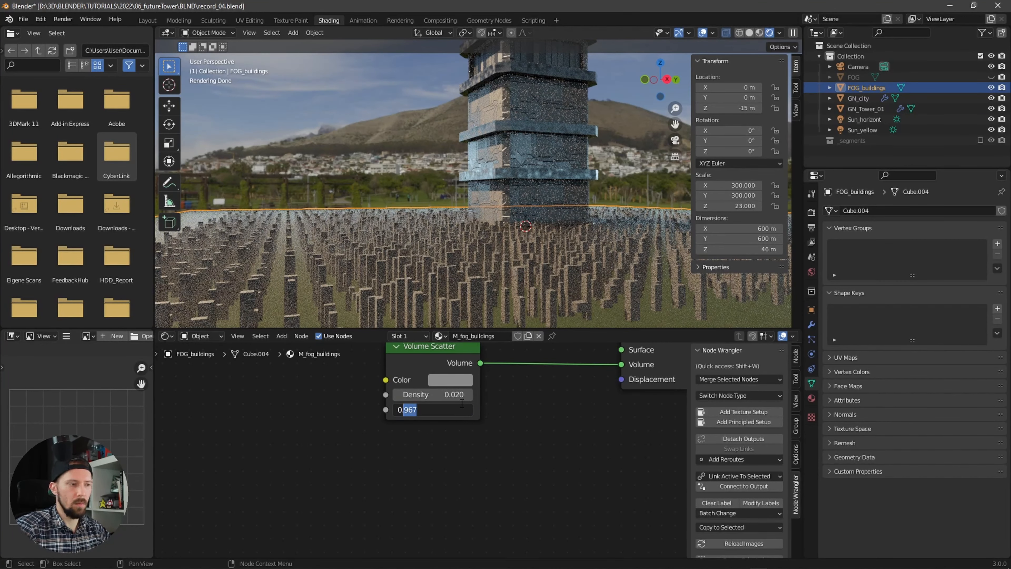
pyautogui.press('Return')
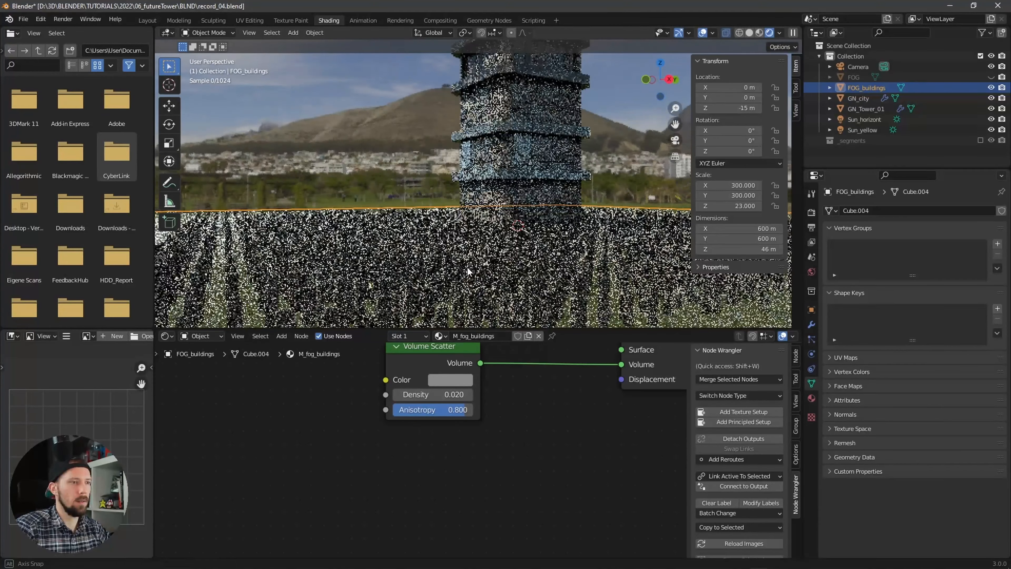
# - Show the FOG object again in camera view and limit the preview render to a strip over the buildings at the tower's base
pyautogui.press('KP_0')
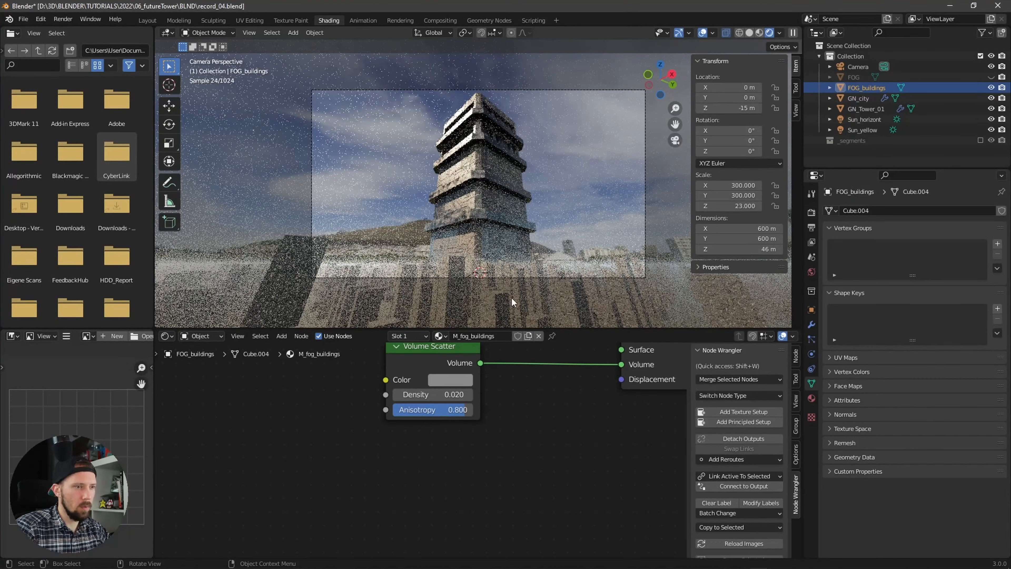
pyautogui.click(991, 77)
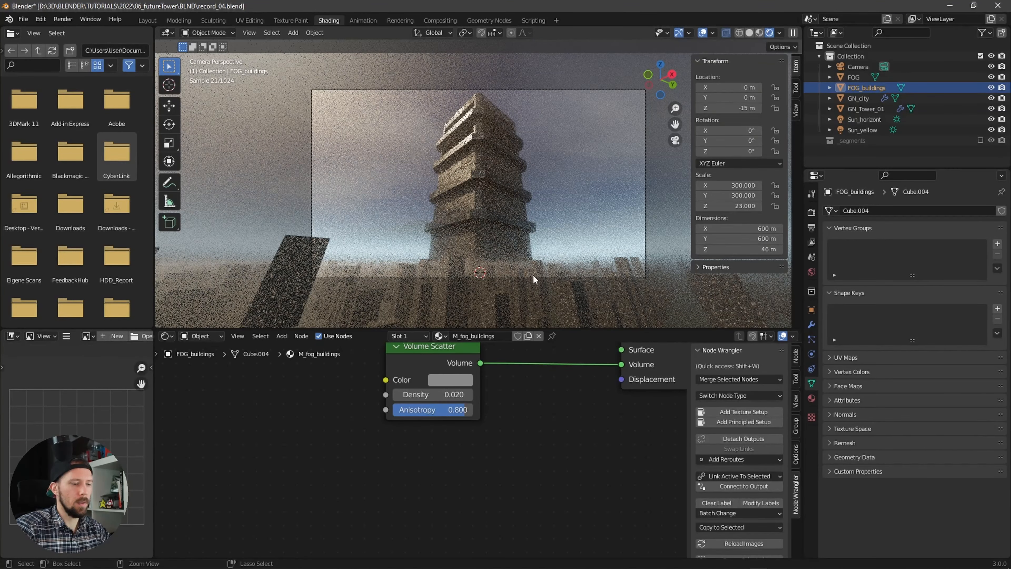
pyautogui.hotkey('ctrl', 'b')
pyautogui.moveTo(361, 241); pyautogui.dragTo(581, 288)
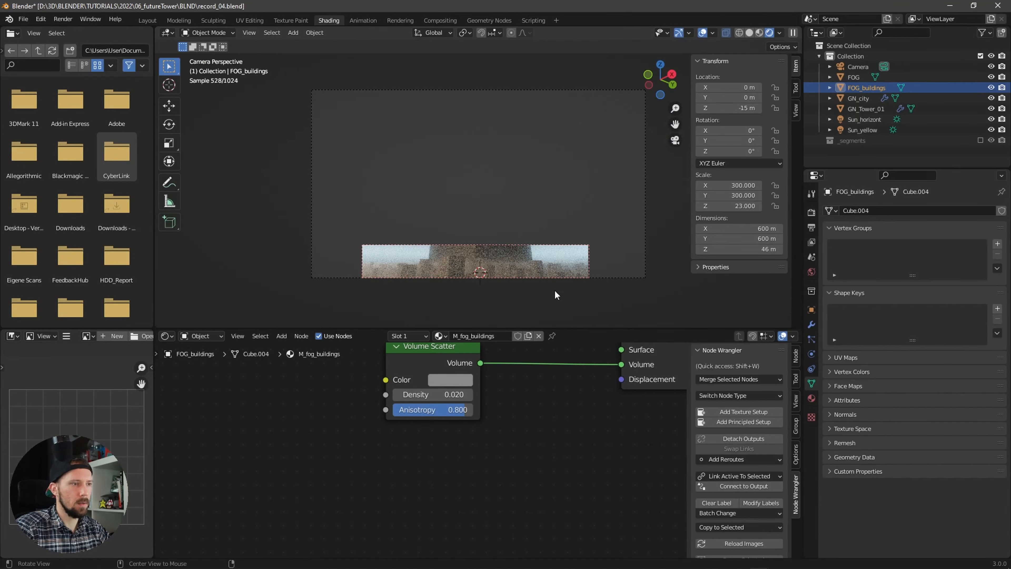
pyautogui.scroll(2, 690, 249)
pyautogui.scroll(1, 569, 269)
pyautogui.keyDown('shift'); pyautogui.moveTo(569, 271); pyautogui.dragTo(553, 231, button='middle'); pyautogui.keyUp('shift')
pyautogui.scroll(2, 600, 230)
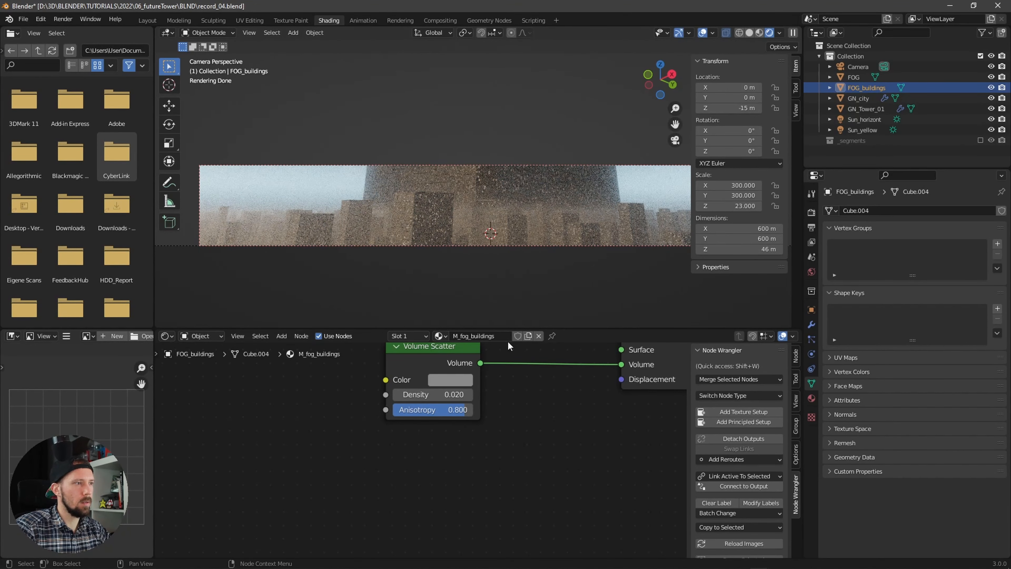
pyautogui.scroll(-3, 495, 237)
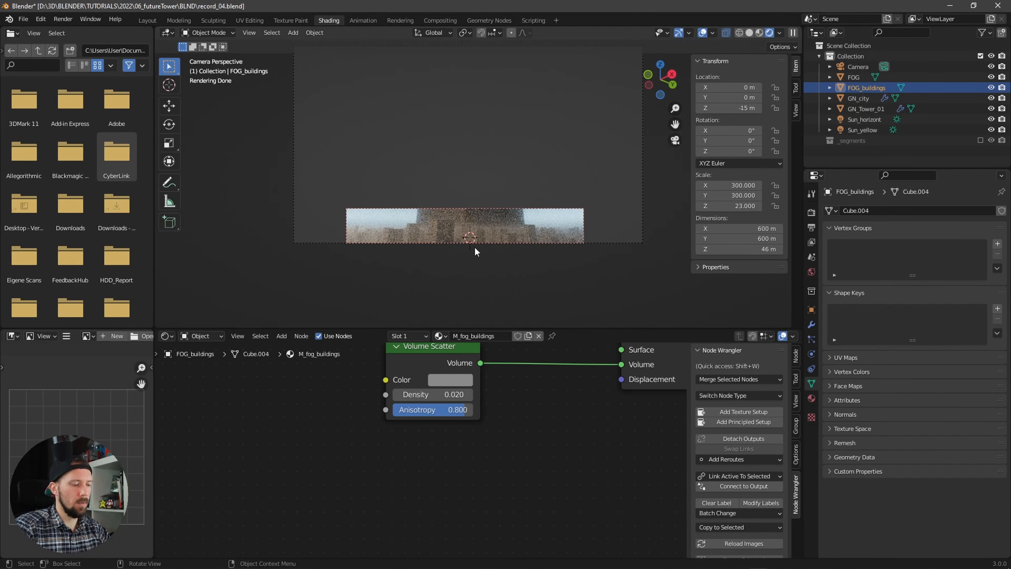
# - Inspect the fog around the tower's base in a taller preview render region, and clear the region again
pyautogui.hotkey('ctrl', 'alt', 'b')
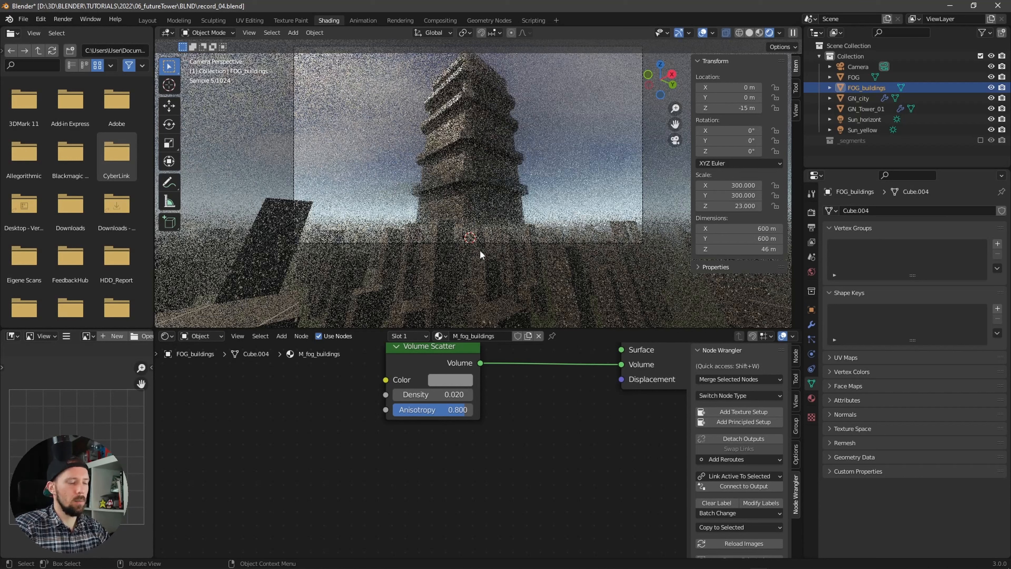
pyautogui.hotkey('ctrl', 'b')
pyautogui.moveTo(342, 184); pyautogui.dragTo(591, 243)
pyautogui.scroll(2, 427, 284)
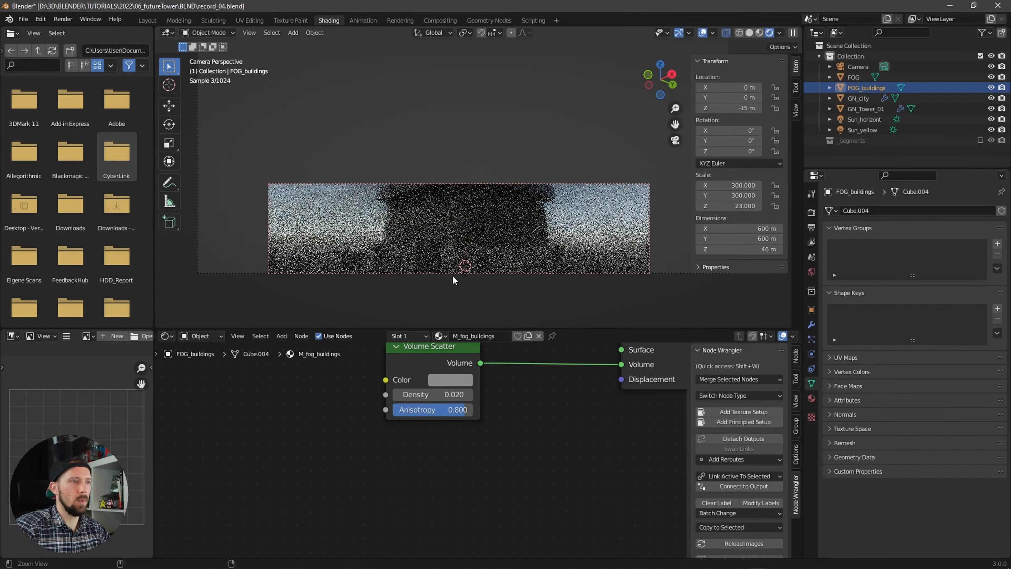
pyautogui.scroll(2, 500, 285)
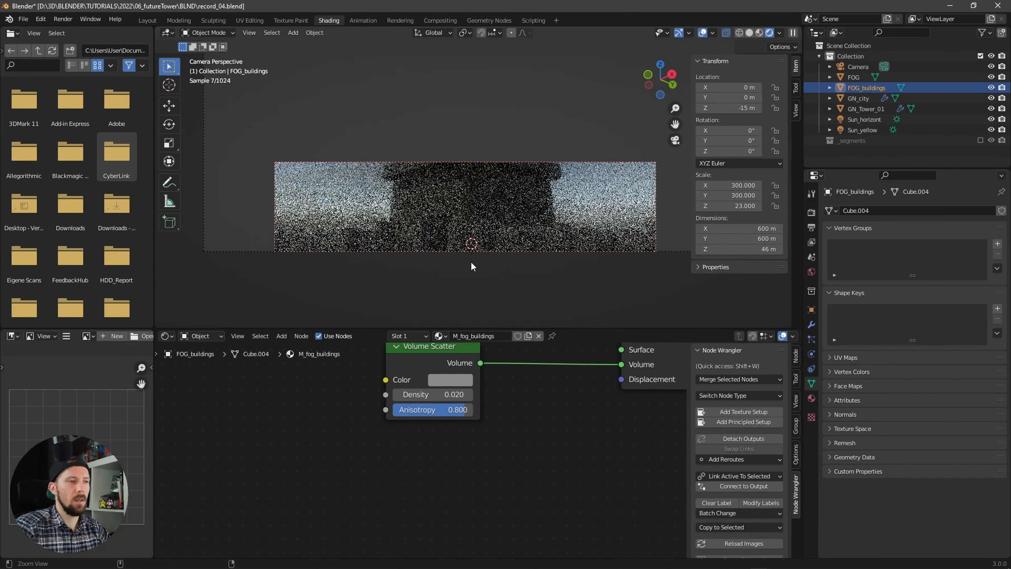
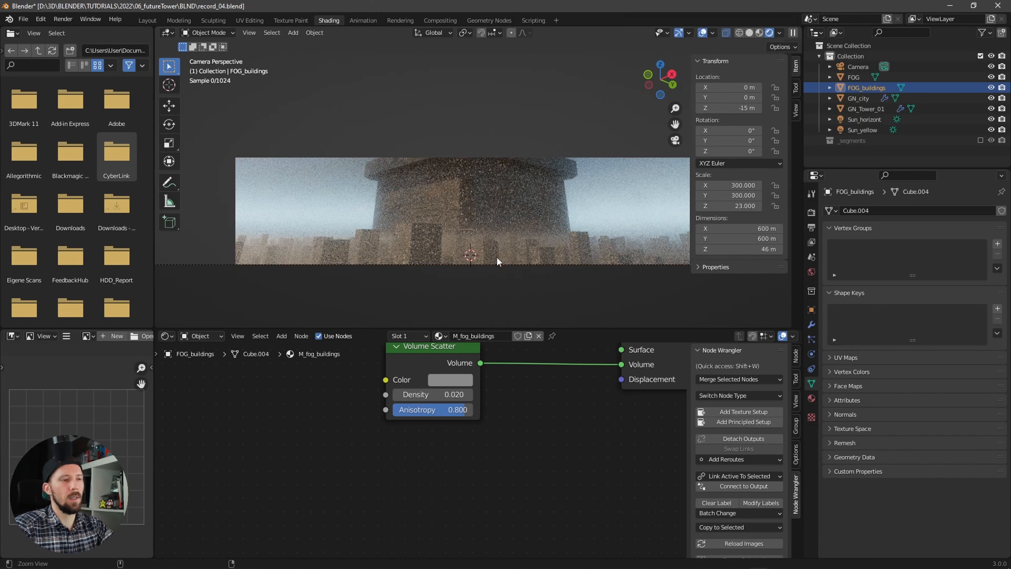
pyautogui.hotkey('ctrl', 'alt', 'b')
pyautogui.scroll(-2, 496, 256)
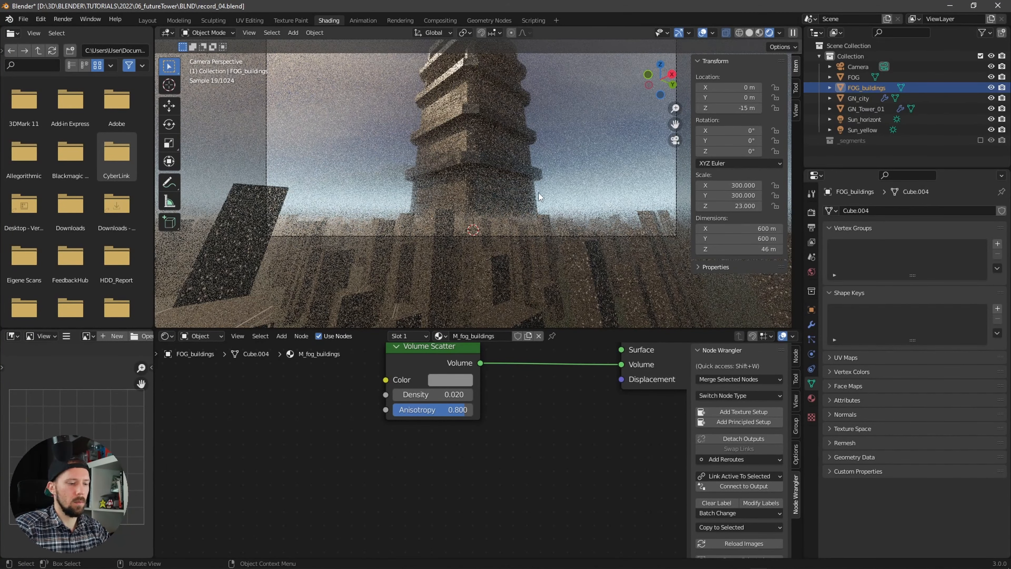
# - Lower the FOG_buildings box along the global Z axis by about 1.4 m
pyautogui.press('g')
pyautogui.press('z')
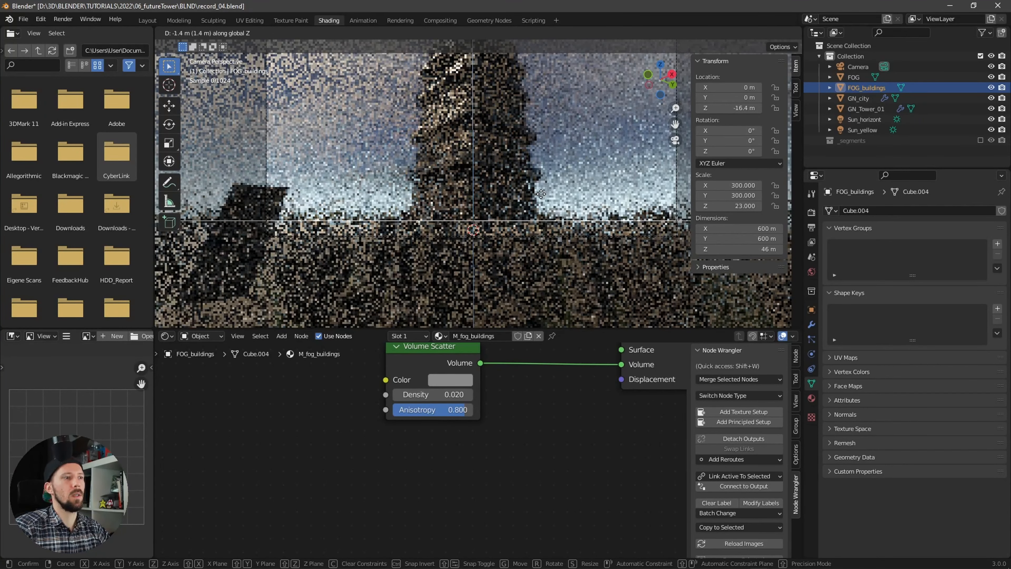
pyautogui.click(541, 191)
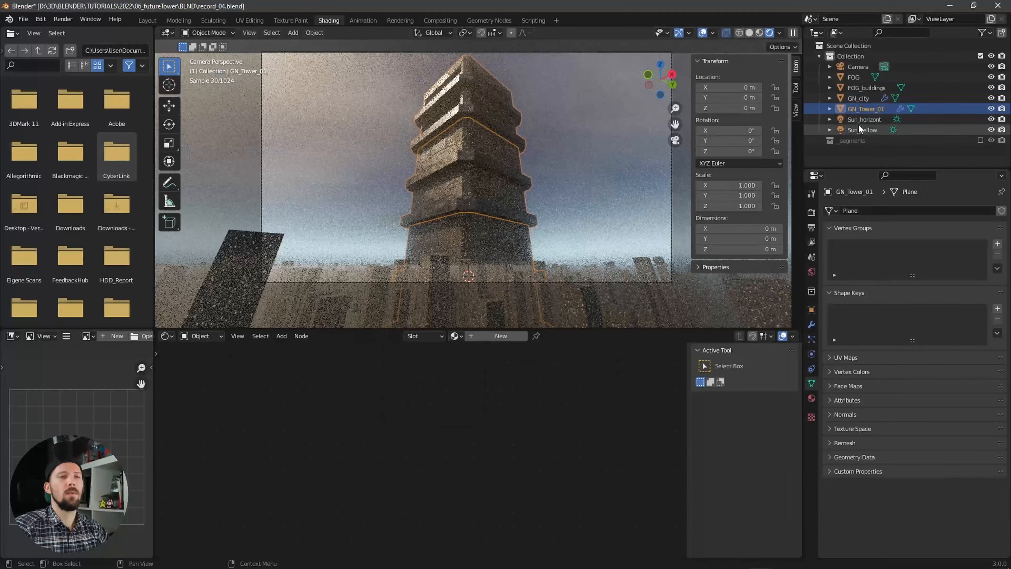
# - Duplicate GN_Tower_01 and move the copy along Y to about 274 m, behind the main tower
pyautogui.click(866, 108)
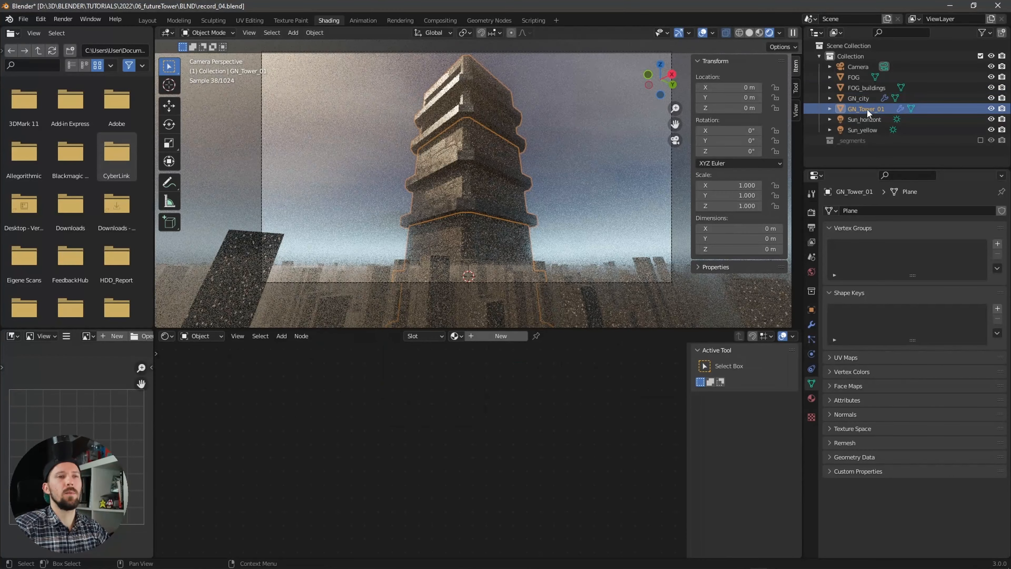
pyautogui.hotkey('shift', 'd')
pyautogui.rightClick(534, 194)
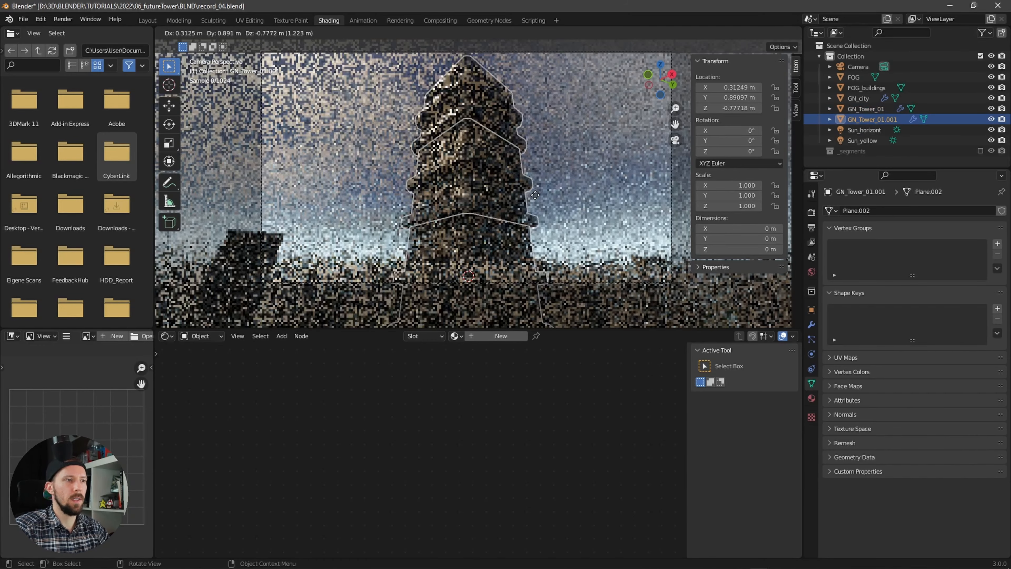
pyautogui.press('g')
pyautogui.press('y')
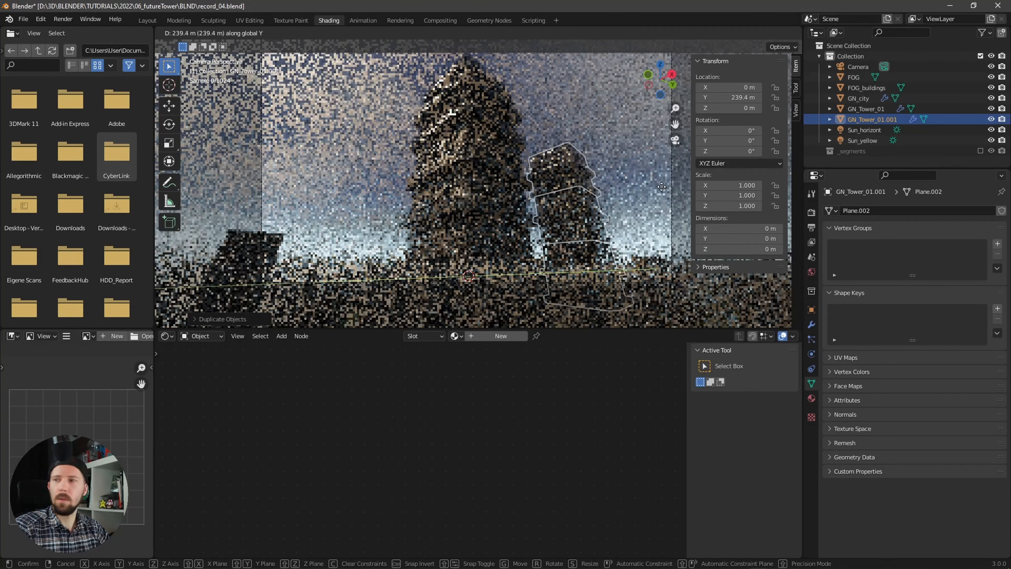
pyautogui.click(673, 187)
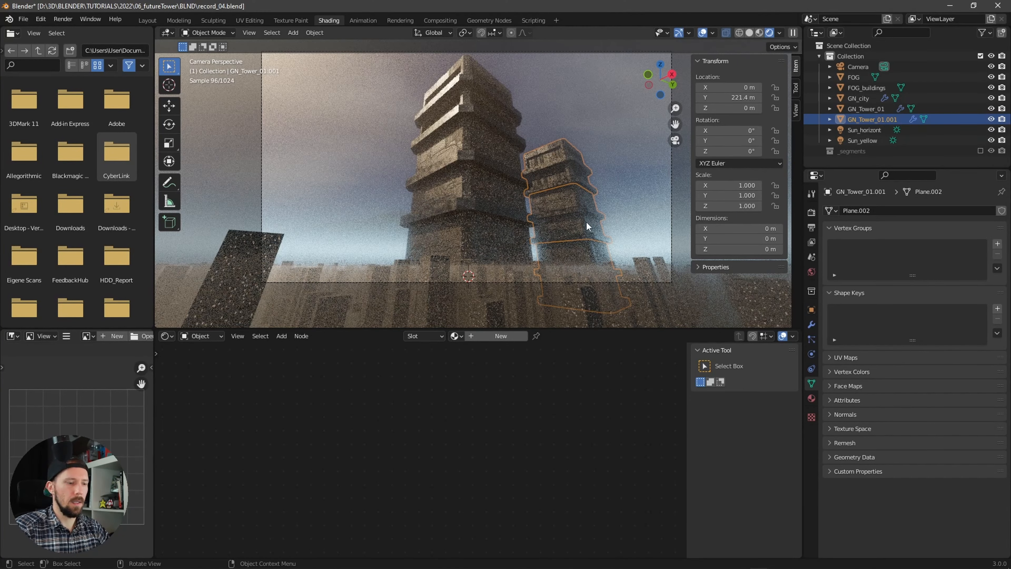
pyautogui.press('g')
pyautogui.press('y')
pyautogui.click(618, 233)
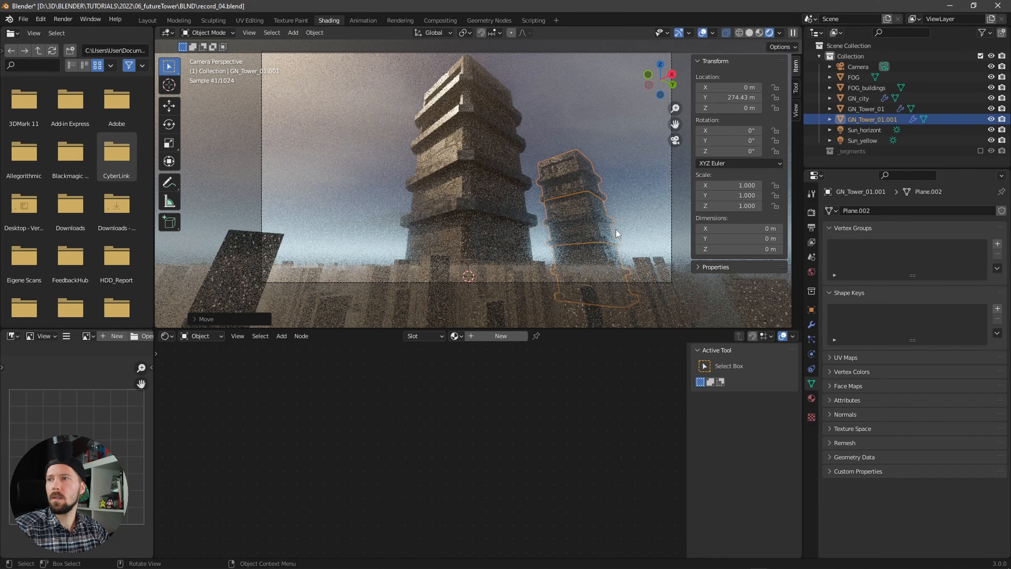
# - Rename the duplicated tower object GN_Tower_02
pyautogui.click(860, 118)
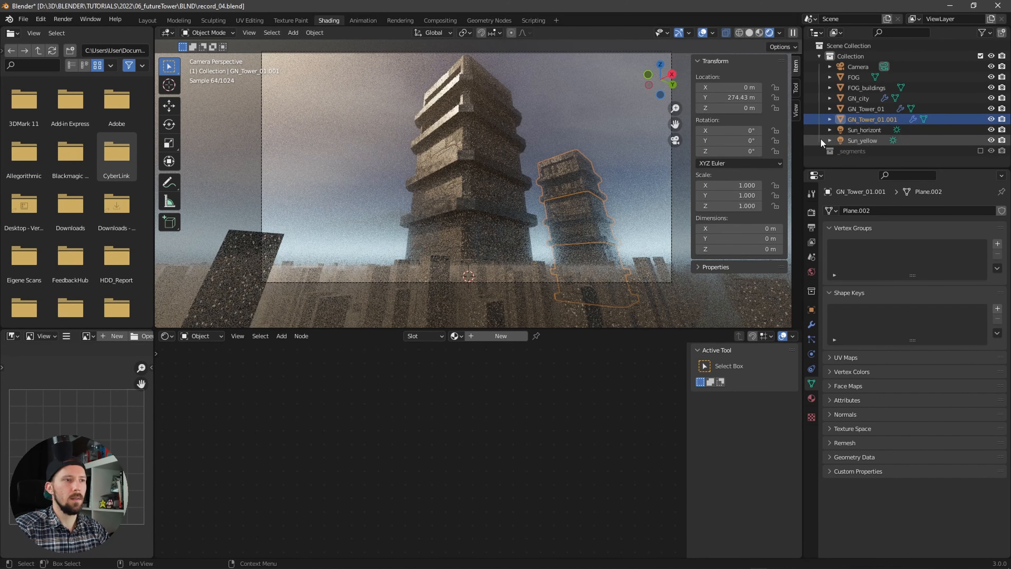
pyautogui.doubleClick(879, 120)
pyautogui.moveTo(882, 119); pyautogui.dragTo(925, 116)
pyautogui.press('Return')
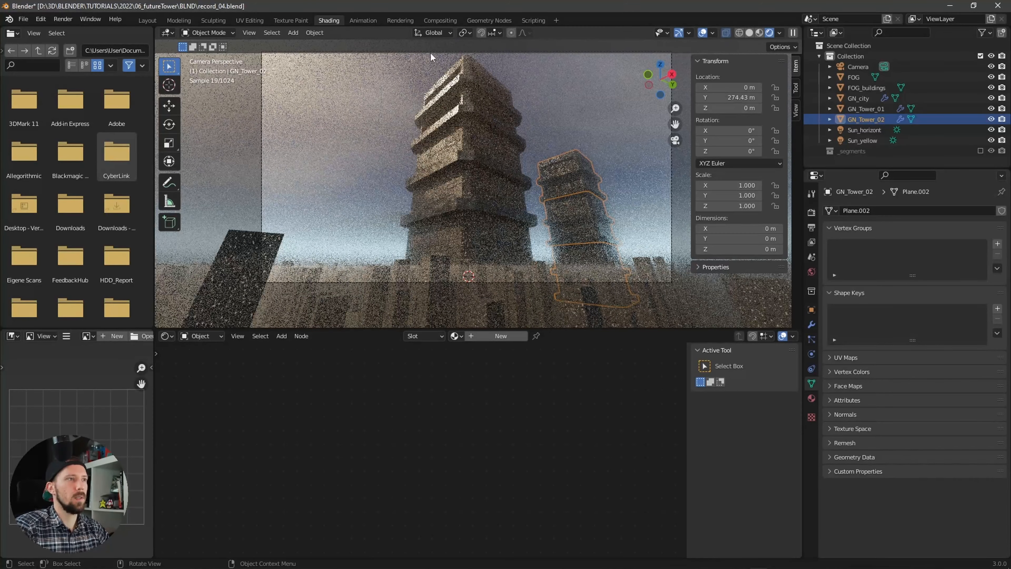
# - Open the Geometry Nodes workspace, make GN_Tower_02's node group a single-user copy and name it GN_Tower_02
pyautogui.click(442, 21)
pyautogui.click(486, 20)
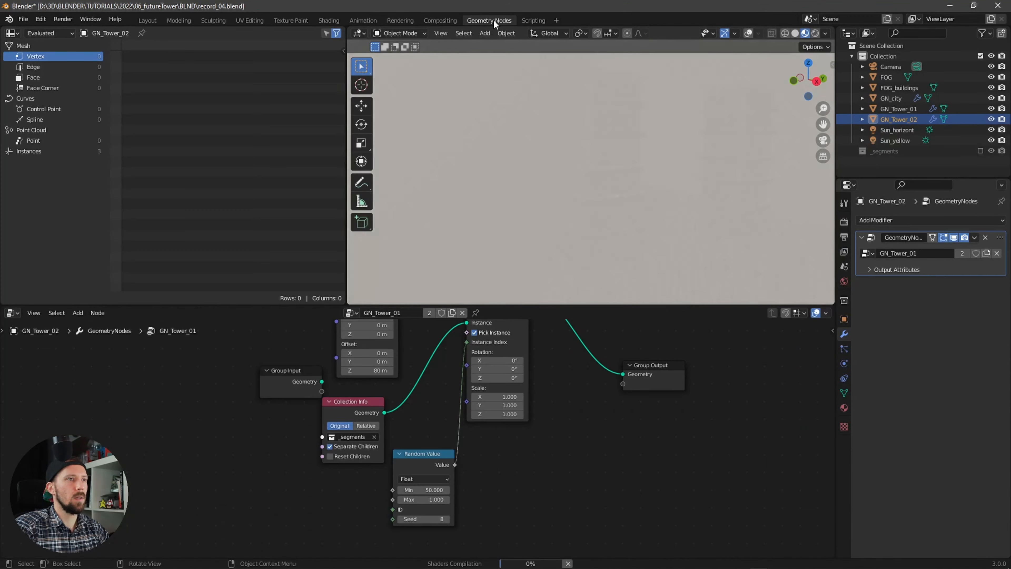
pyautogui.click(739, 150)
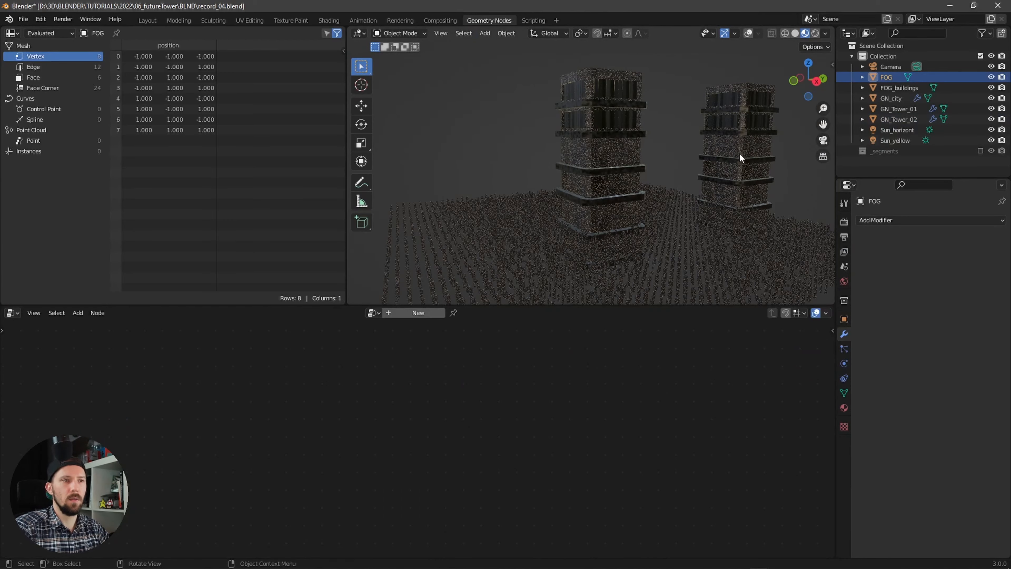
pyautogui.click(758, 161)
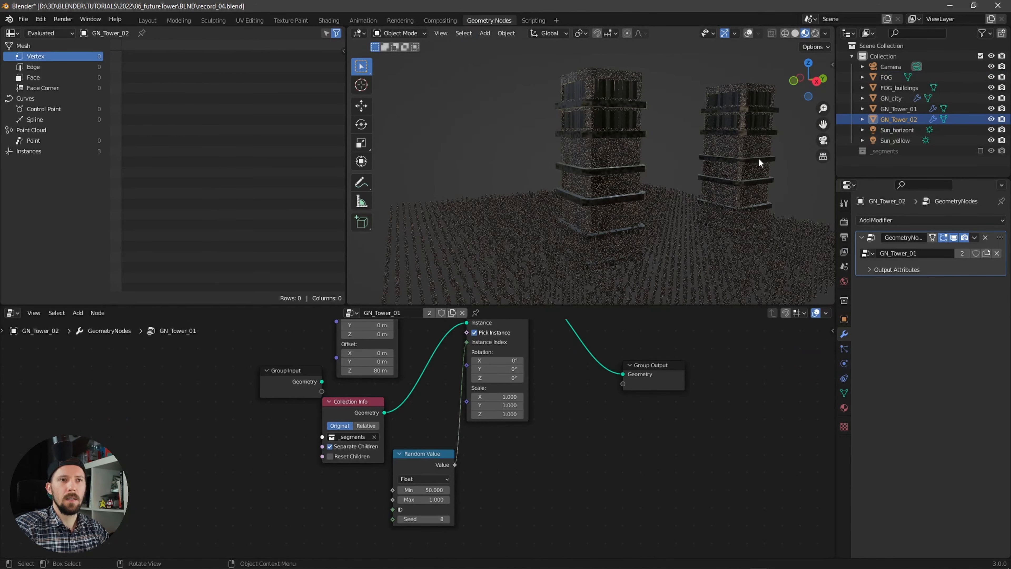
pyautogui.click(451, 313)
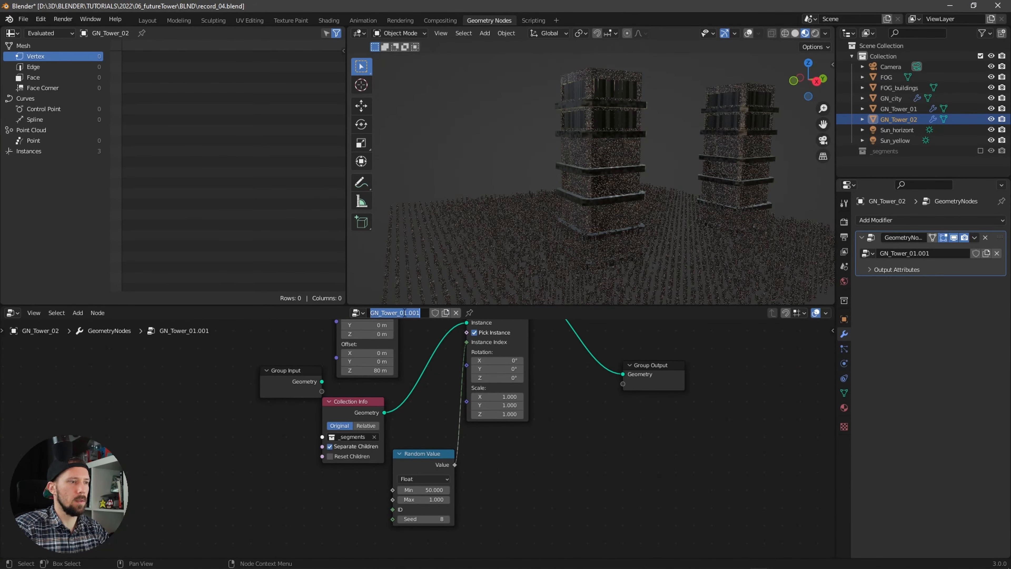
pyautogui.moveTo(404, 313); pyautogui.dragTo(465, 300)
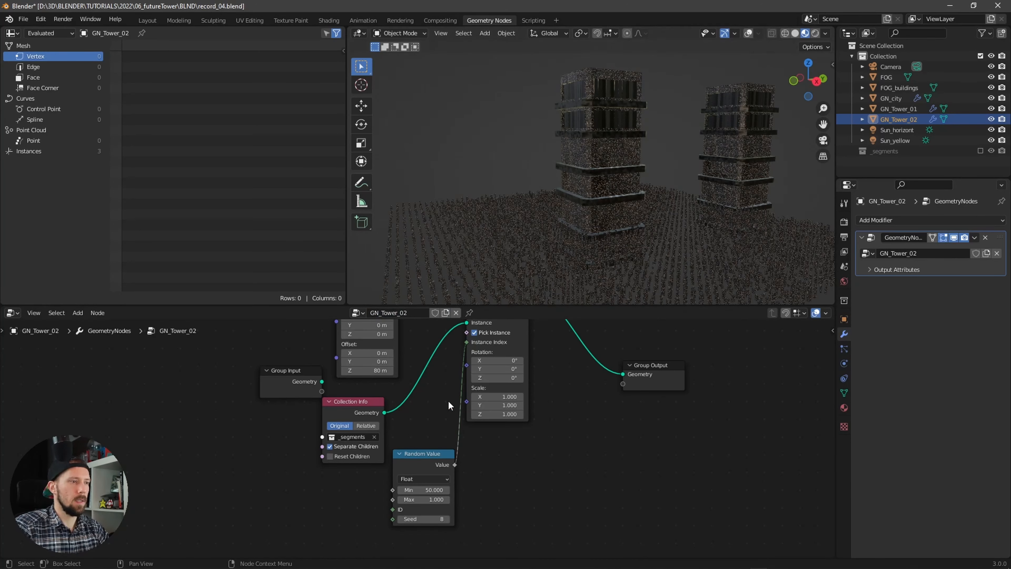
# - Change the Random Value seed in the GN_Tower_02 node group to vary the tower's segments
pyautogui.moveTo(448, 400); pyautogui.dragTo(405, 433, button='middle')
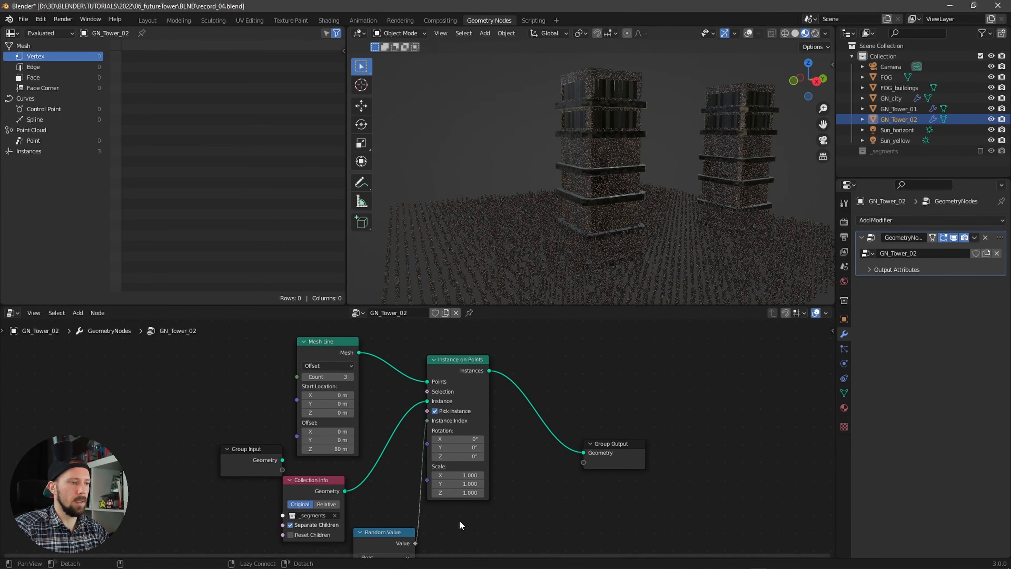
pyautogui.moveTo(459, 520); pyautogui.dragTo(418, 495, button='middle')
pyautogui.moveTo(392, 517); pyautogui.dragTo(416, 517)
pyautogui.moveTo(498, 488); pyautogui.dragTo(527, 545, button='middle')
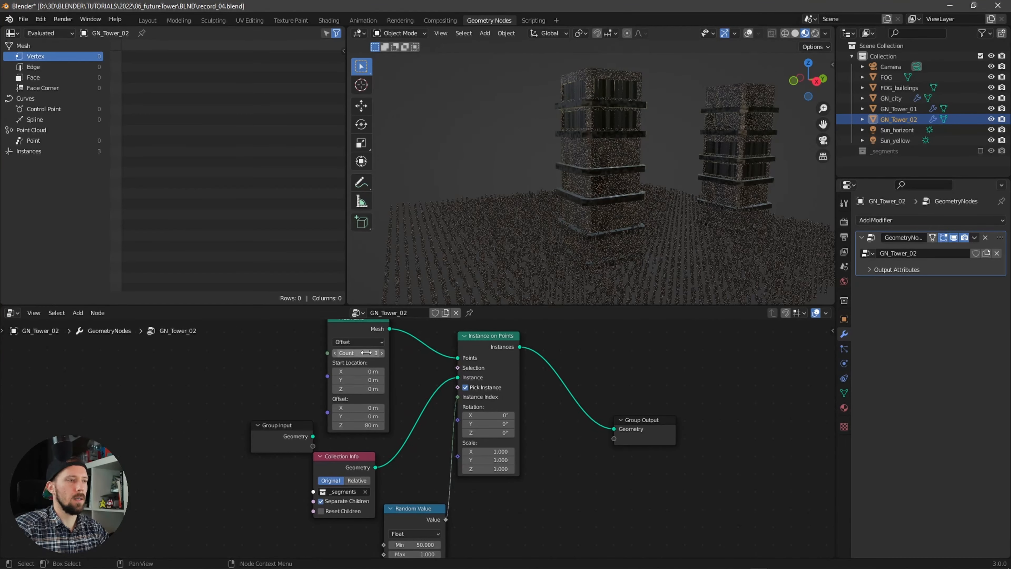
# - Set GN_Tower_02's Mesh Line count to 6 and show the camera view in rendered shading
pyautogui.click(381, 353)
pyautogui.click(381, 353)
pyautogui.press('KP_0')
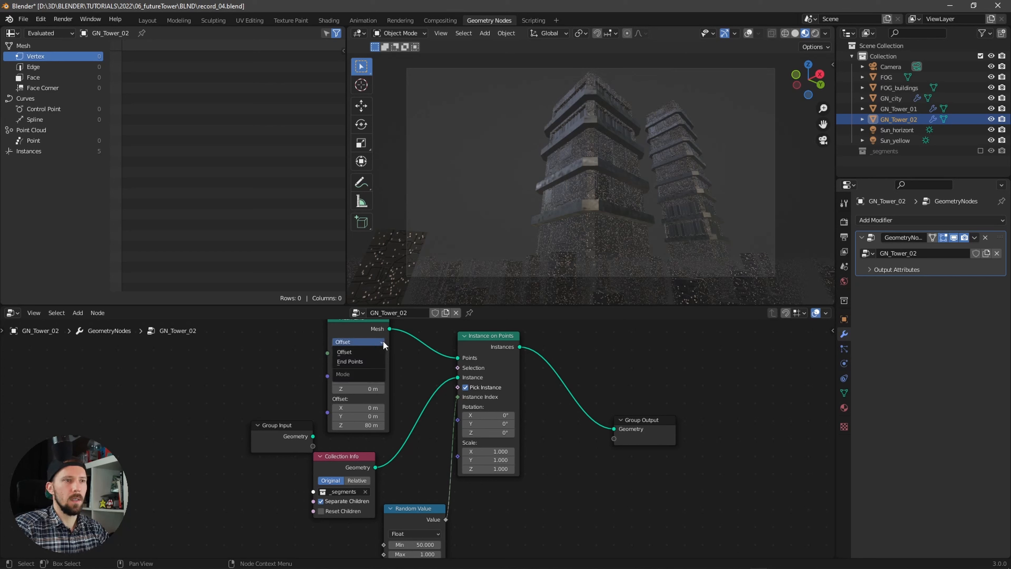
pyautogui.click(381, 353)
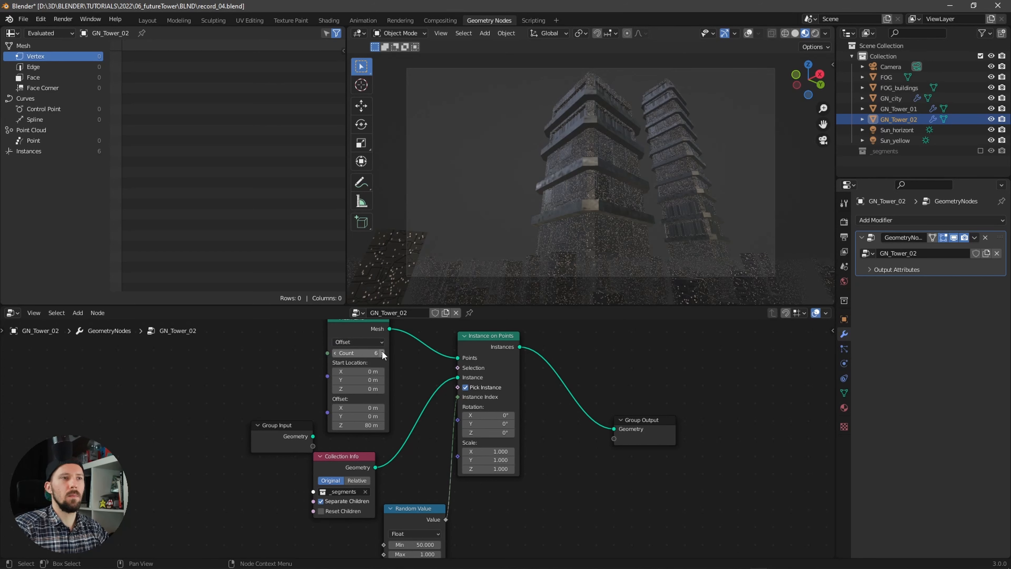
pyautogui.press('z')
pyautogui.click(608, 217)
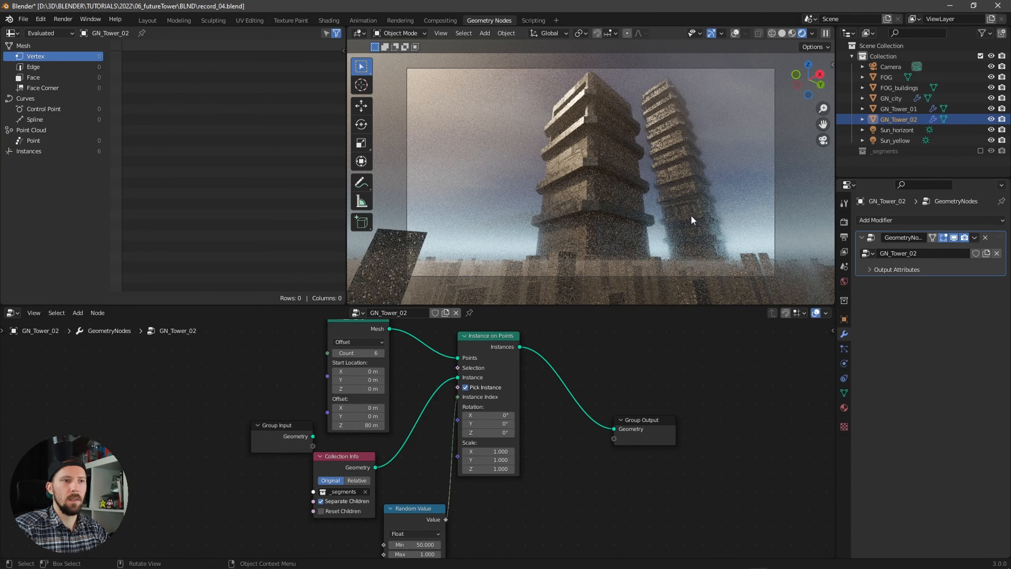
# - Duplicate GN_Tower_02 for two more background towers and place them on the opposite side of the main tower
pyautogui.hotkey('shift', 'd')
pyautogui.press('y')
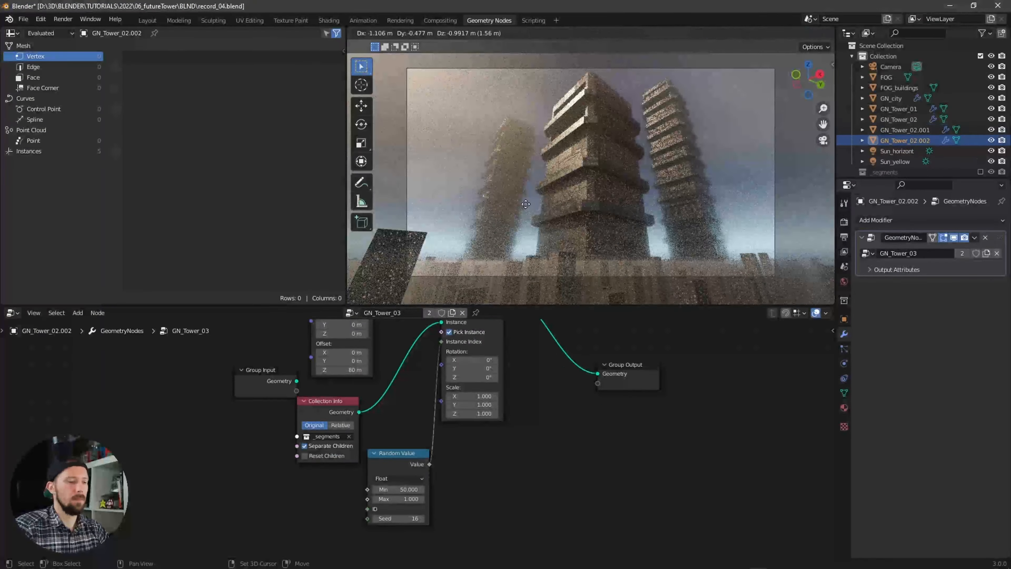
pyautogui.hotkey('shift', 'd')
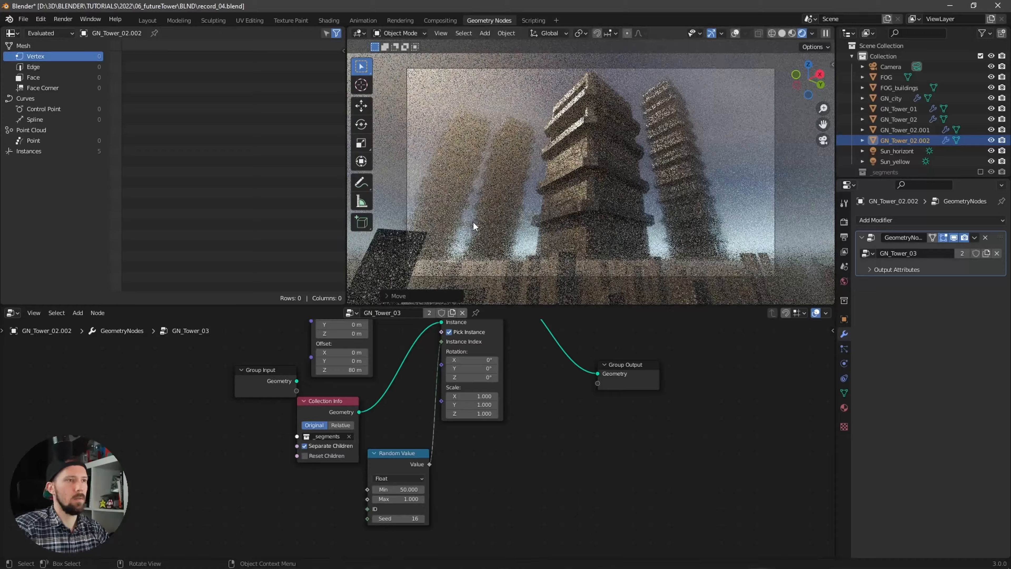
pyautogui.press('x')
pyautogui.click(460, 242)
# - Reposition GN_Tower_02.001 and GN_Tower_02.002 in the background behind the main tower
pyautogui.click(514, 172)
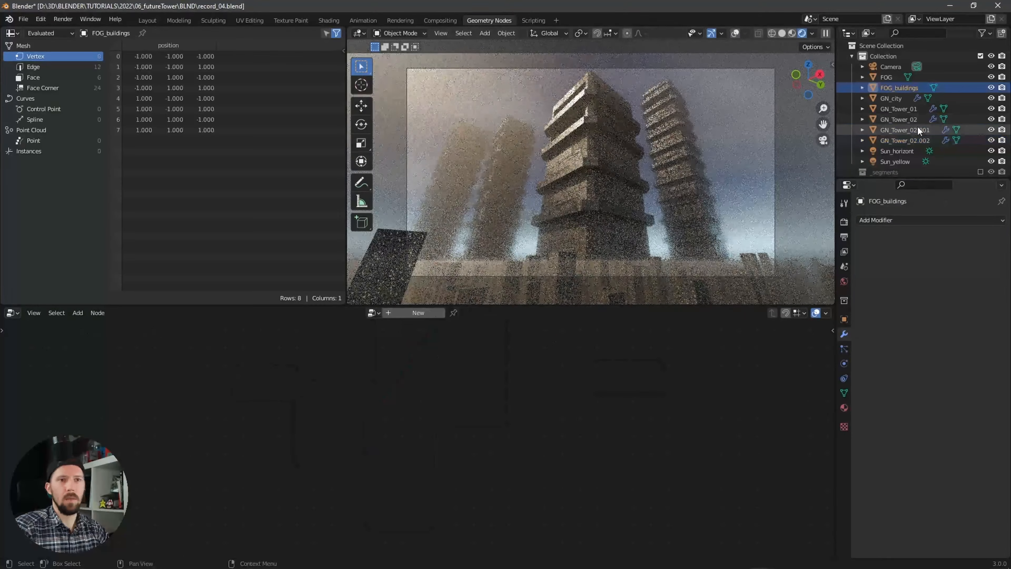
pyautogui.click(917, 128)
pyautogui.press('g')
pyautogui.click(598, 199)
pyautogui.click(905, 141)
pyautogui.press('g')
pyautogui.click(607, 240)
# - Make GN_Tower_02.002's node group a single-user copy named GN_Tower_04 and set its Mesh Line count to 6
pyautogui.moveTo(546, 371); pyautogui.dragTo(552, 441, button='middle')
pyautogui.click(429, 313)
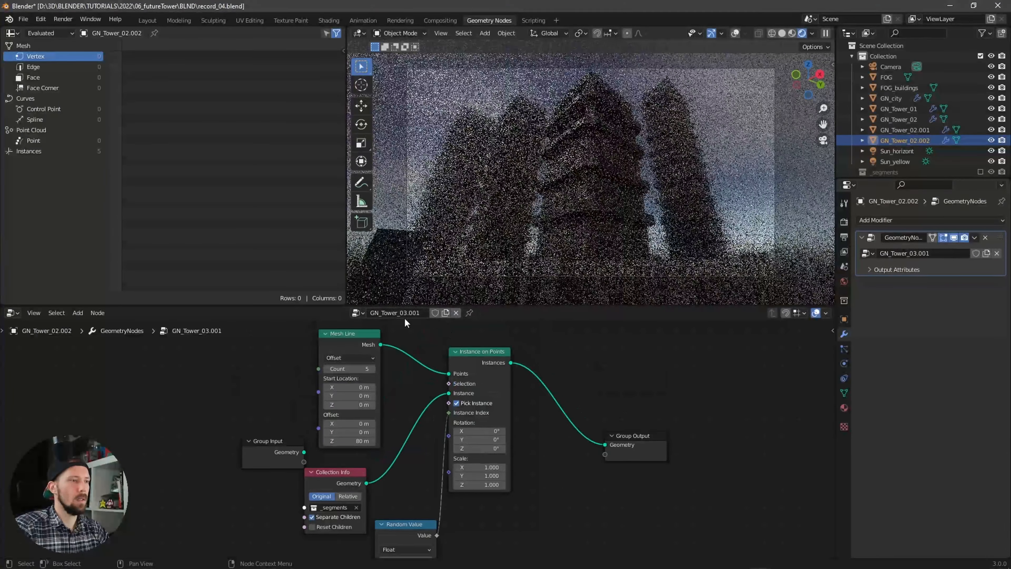
pyautogui.doubleClick(398, 314)
pyautogui.write('GN_Tower_04')
pyautogui.press('Return')
pyautogui.click(372, 369)
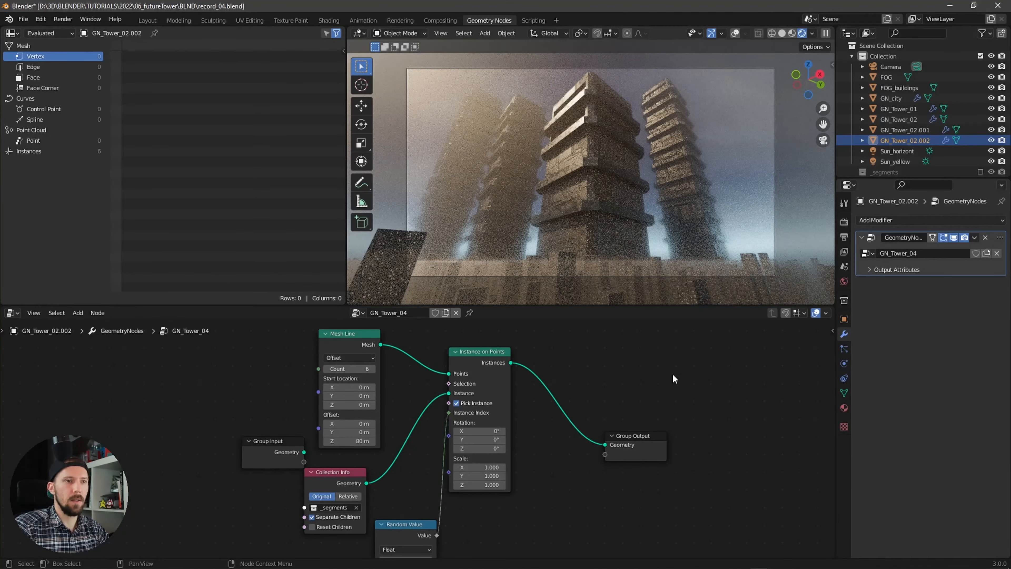
# - Duplicate GN_Tower_02.002, move the copy along Y to the far side of GN_Tower_02, and save the file
pyautogui.click(992, 140)
pyautogui.click(991, 140)
pyautogui.click(689, 203)
pyautogui.click(663, 198)
pyautogui.click(663, 199)
pyautogui.hotkey('shift', 'd')
pyautogui.click(687, 228)
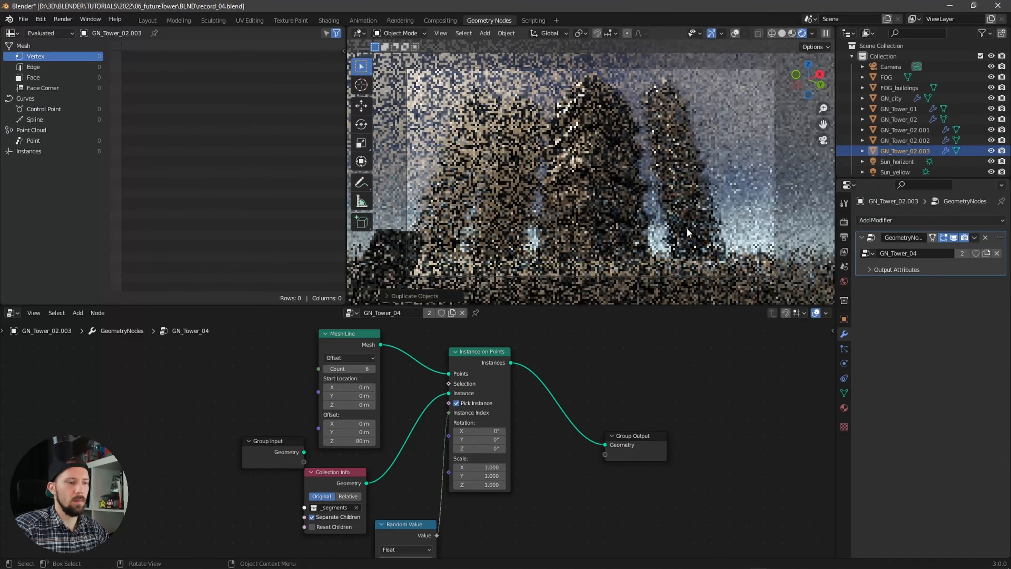
pyautogui.press('g')
pyautogui.press('y')
pyautogui.click(733, 251)
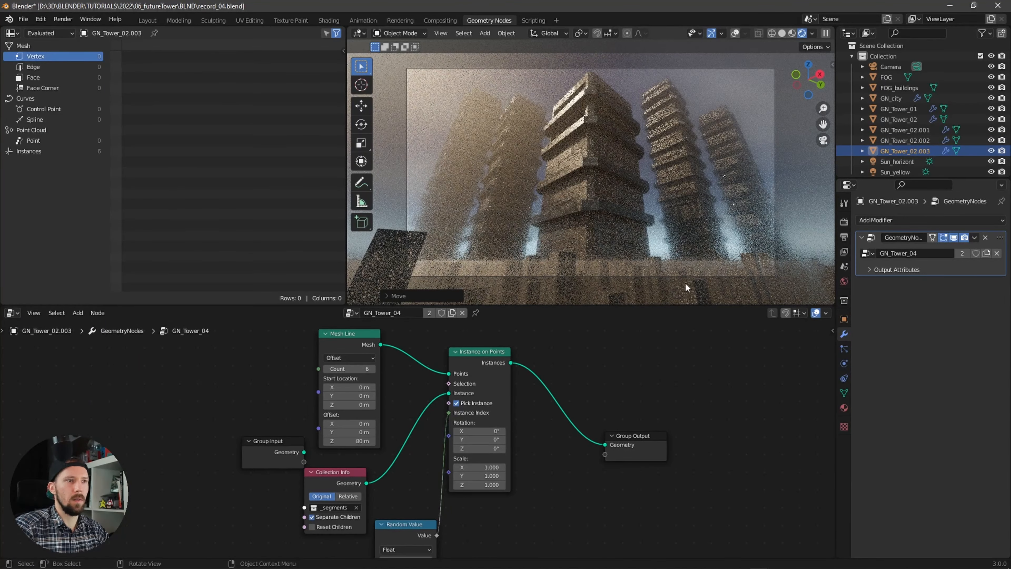
pyautogui.hotkey('ctrl', 's')
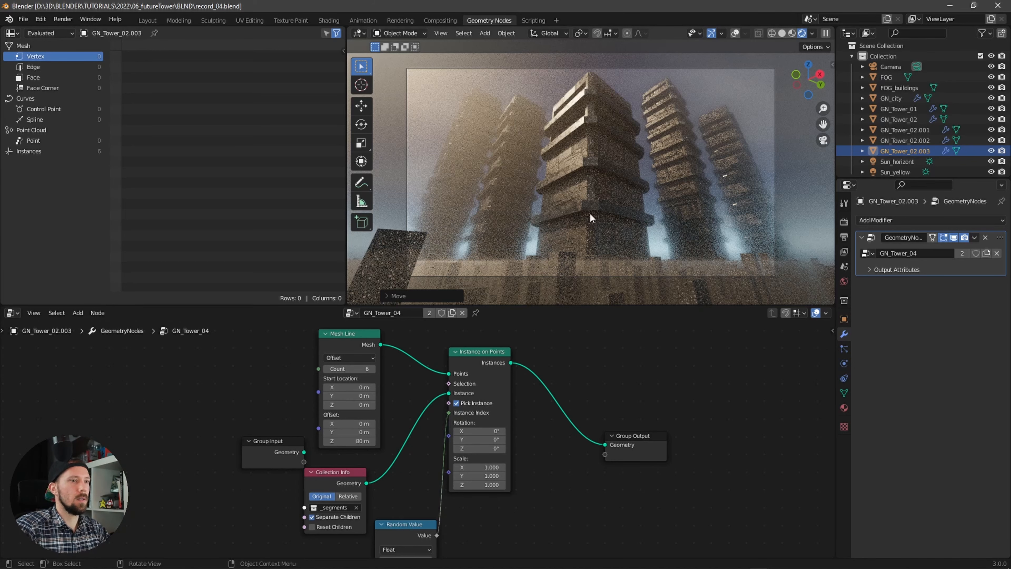
# - Switch the viewport to solid shading and hide the FOG and FOG_buildings volumes
pyautogui.press('z')
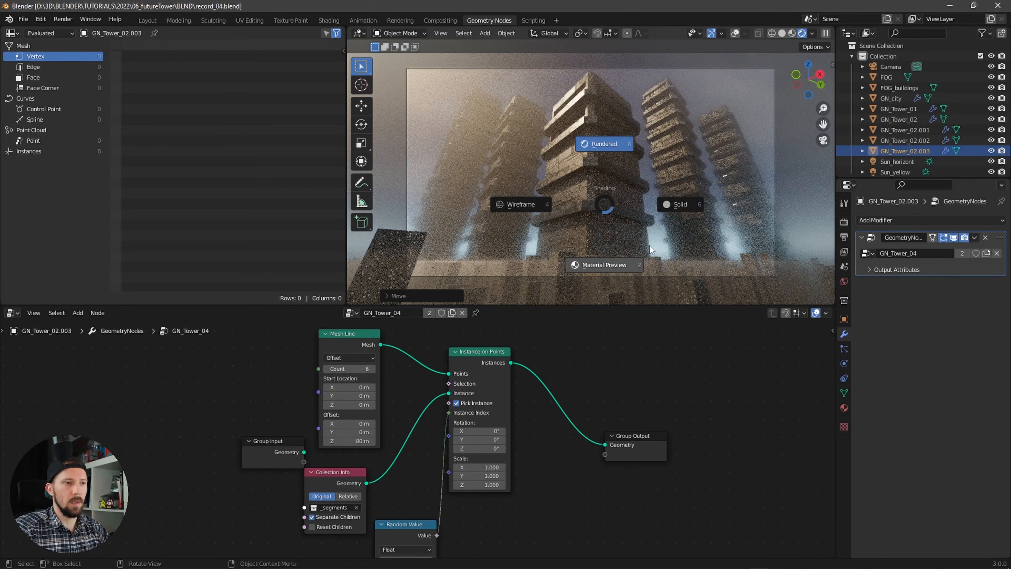
pyautogui.click(690, 202)
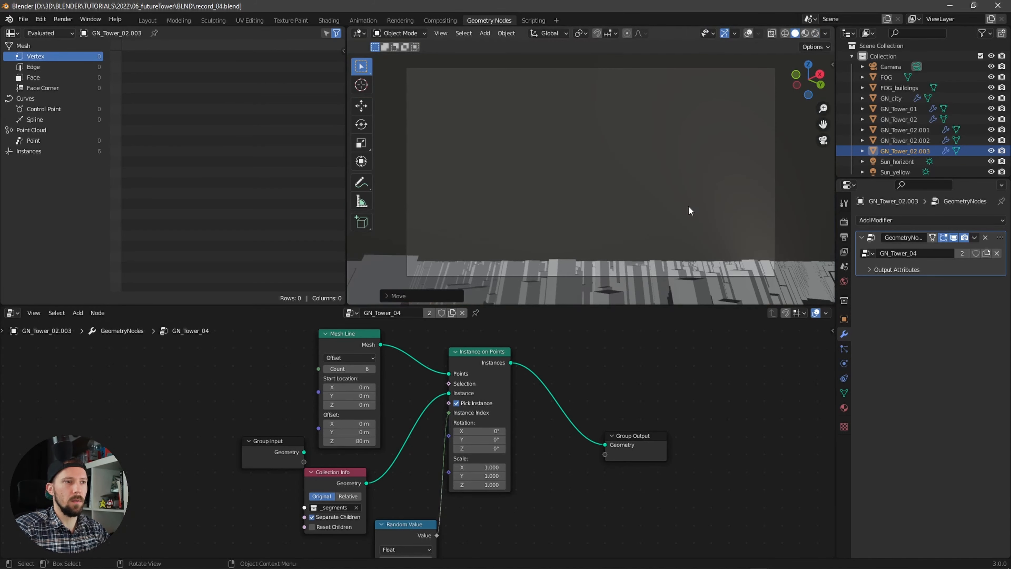
pyautogui.click(991, 108)
pyautogui.click(991, 108)
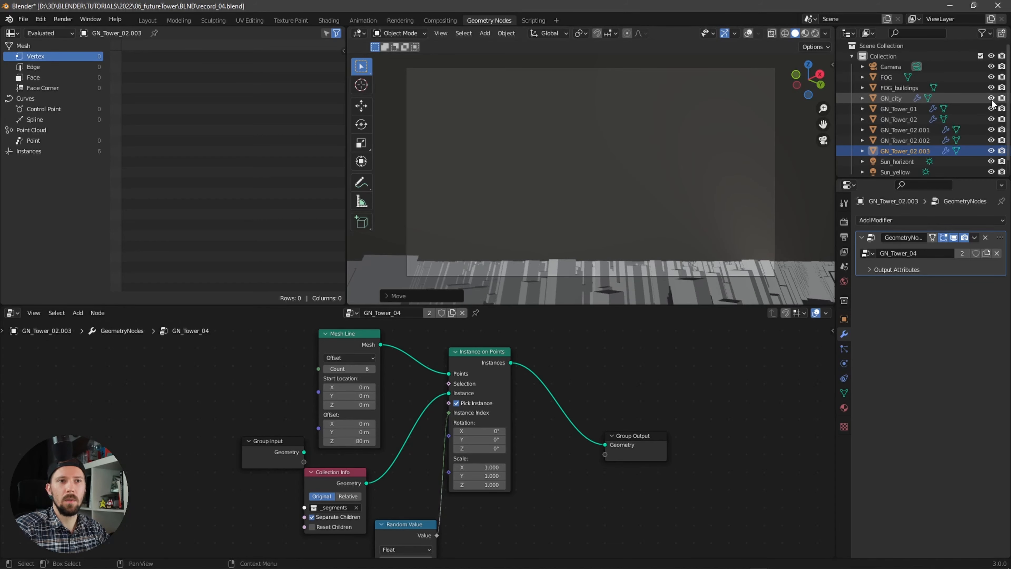
pyautogui.moveTo(991, 77); pyautogui.dragTo(992, 88)
pyautogui.press('KP_0')
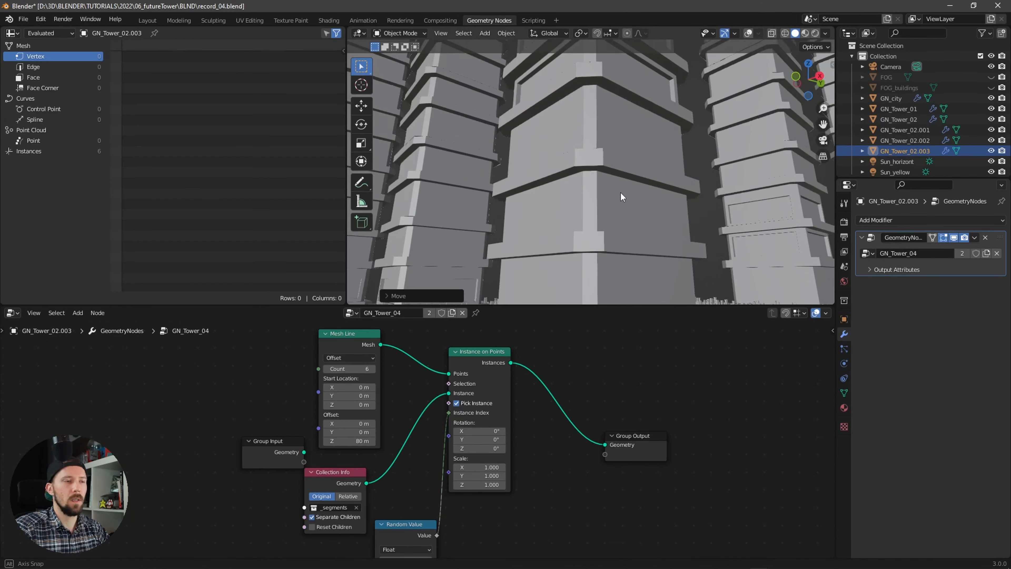
# - Add a text object to the scene and turn on the viewport overlays
pyautogui.hotkey('shift', 'a')
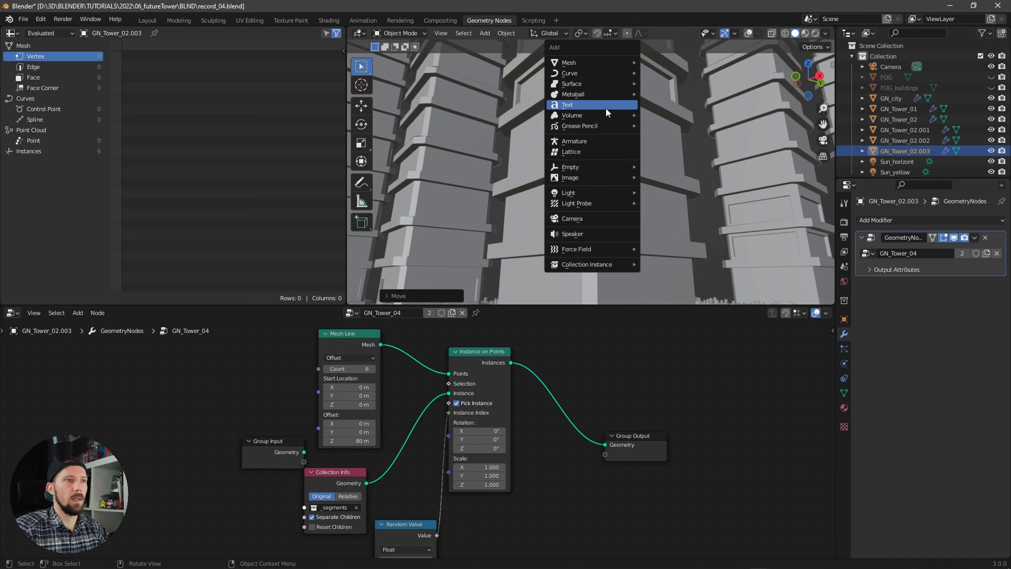
pyautogui.hotkey('shift', 'a')
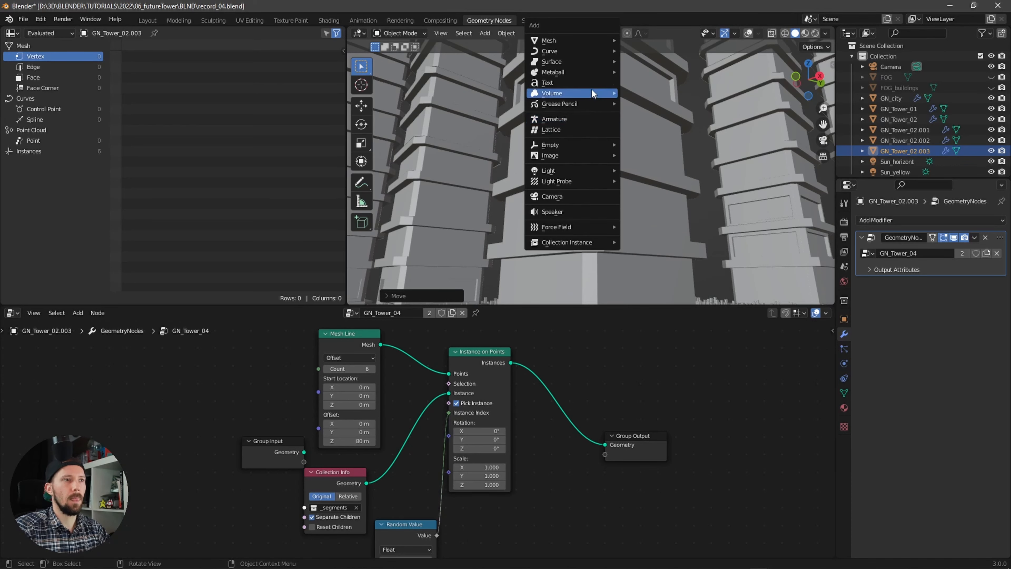
pyautogui.click(598, 82)
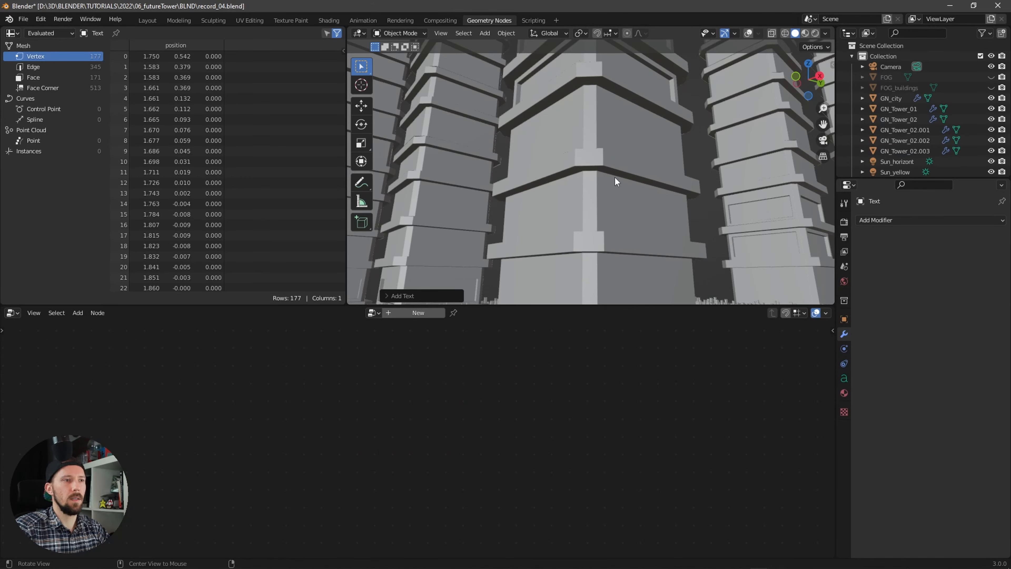
pyautogui.scroll(-8, 615, 177)
pyautogui.moveTo(611, 199); pyautogui.dragTo(618, 191, button='middle')
pyautogui.click(748, 34)
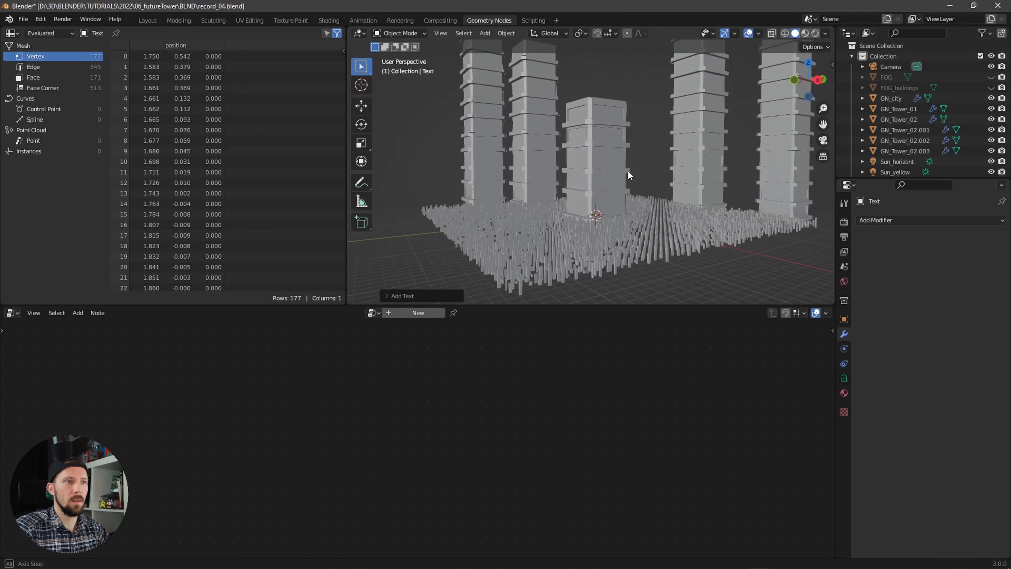
# - Move the text object in front of the main tower, to about X 56 m, Y -65 m, Z 71 m
pyautogui.scroll(3, 618, 191)
pyautogui.press('g')
pyautogui.press('y')
pyautogui.press('x')
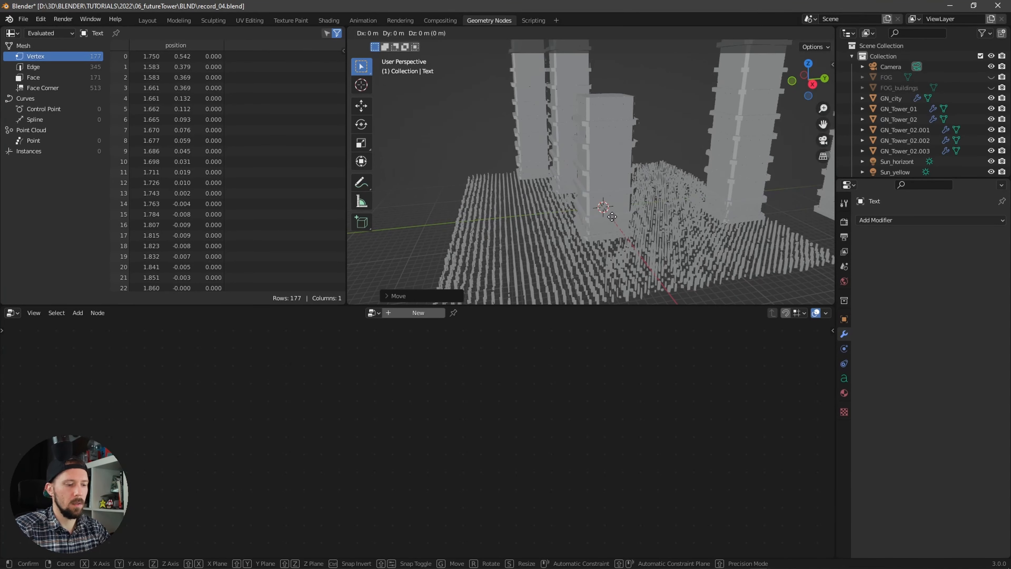
pyautogui.click(616, 182)
pyautogui.press('g')
pyautogui.press('y')
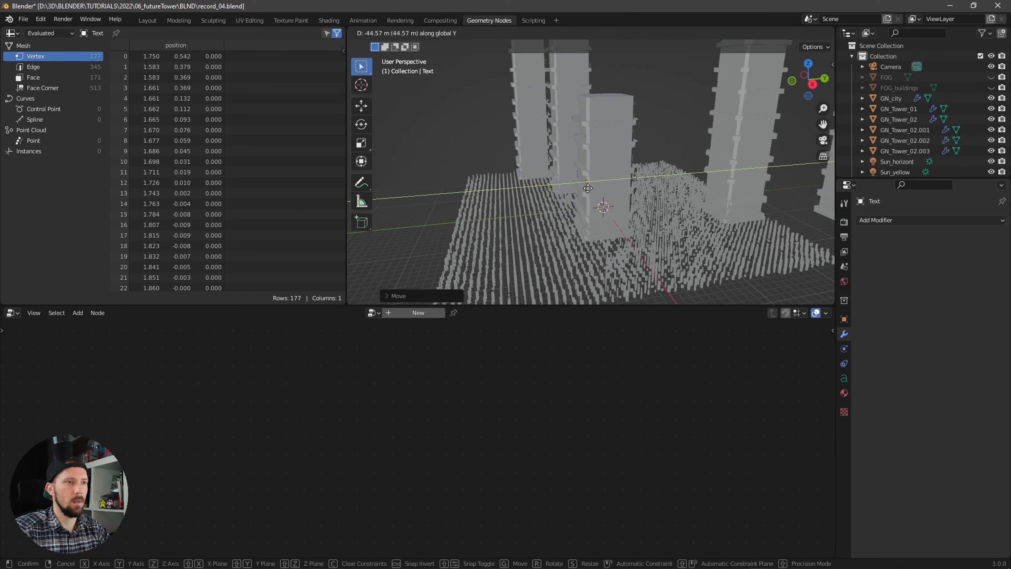
pyautogui.click(581, 203)
pyautogui.scroll(5, 705, 161)
pyautogui.scroll(2, 706, 161)
pyautogui.press('g')
pyautogui.press('y')
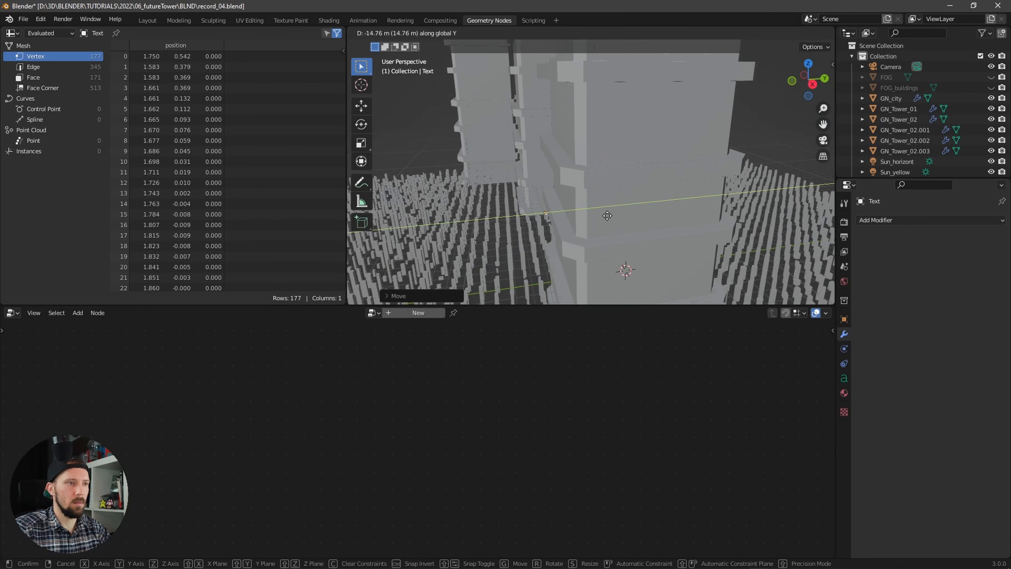
pyautogui.click(588, 228)
# - Set the text's horizontal alignment to Center and its X rotation to 90°
pyautogui.click(845, 379)
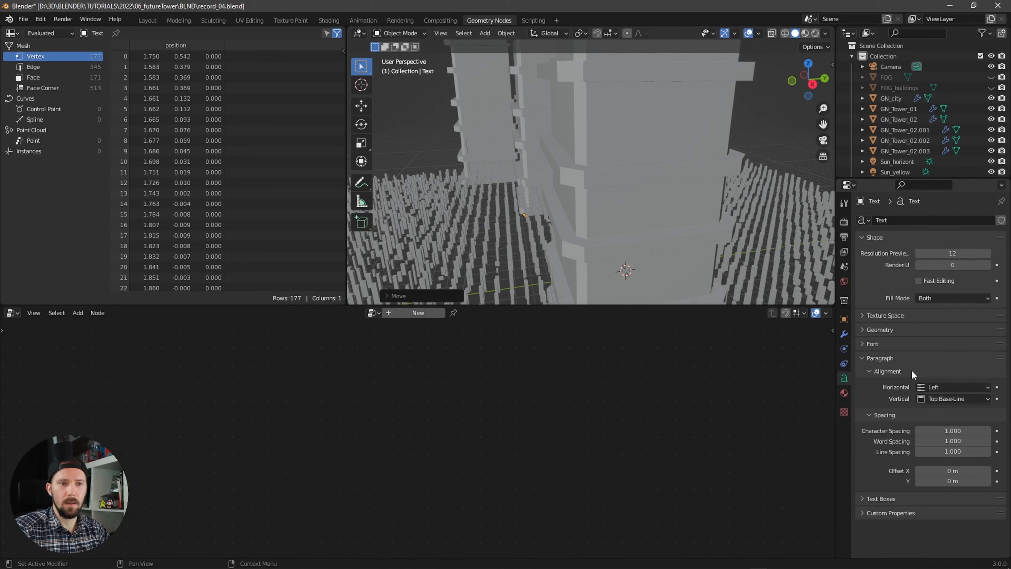
pyautogui.click(939, 387)
pyautogui.click(941, 410)
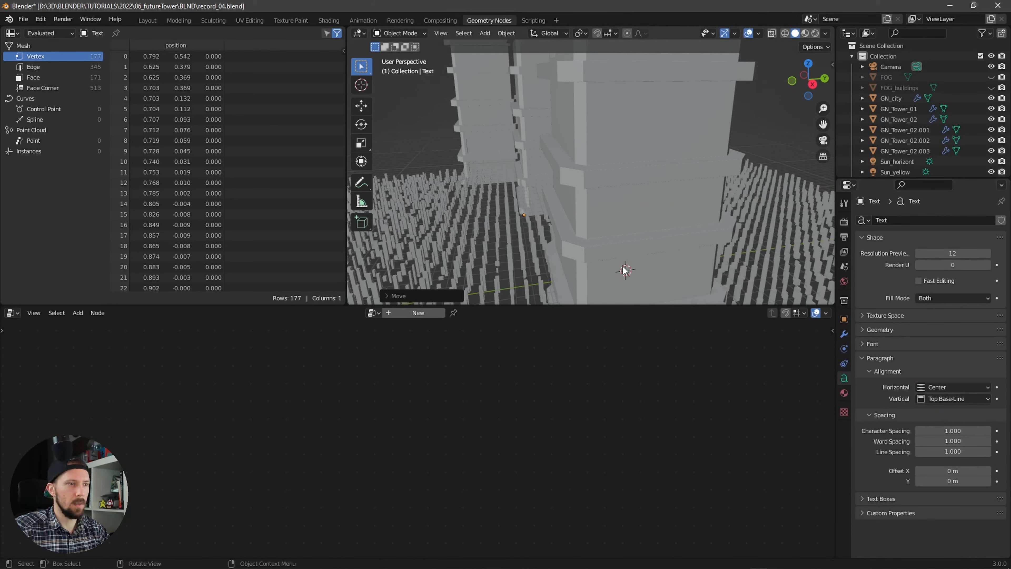
pyautogui.press('KP_Decimal')
pyautogui.moveTo(634, 227); pyautogui.dragTo(617, 244, button='middle')
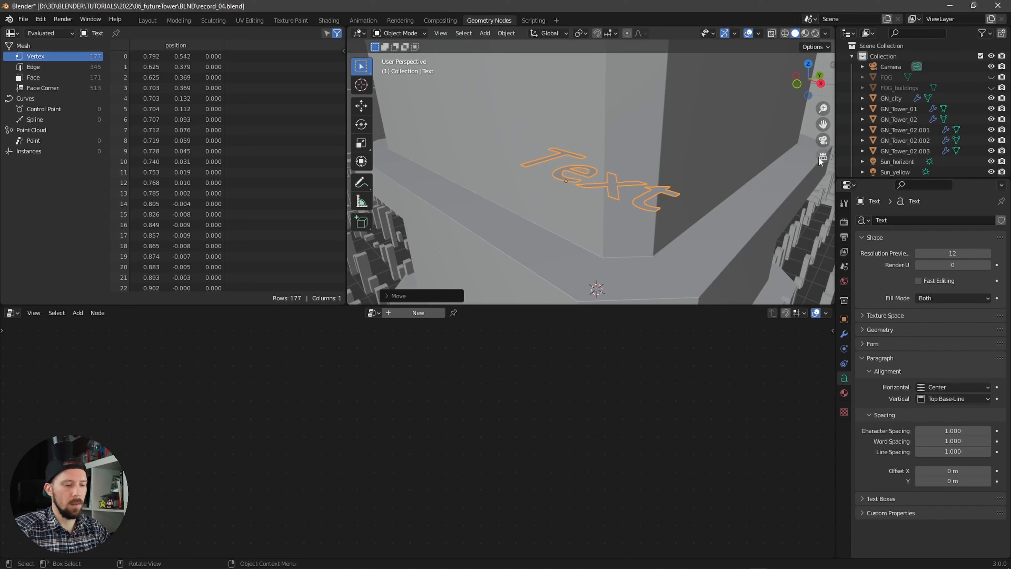
pyautogui.press('n')
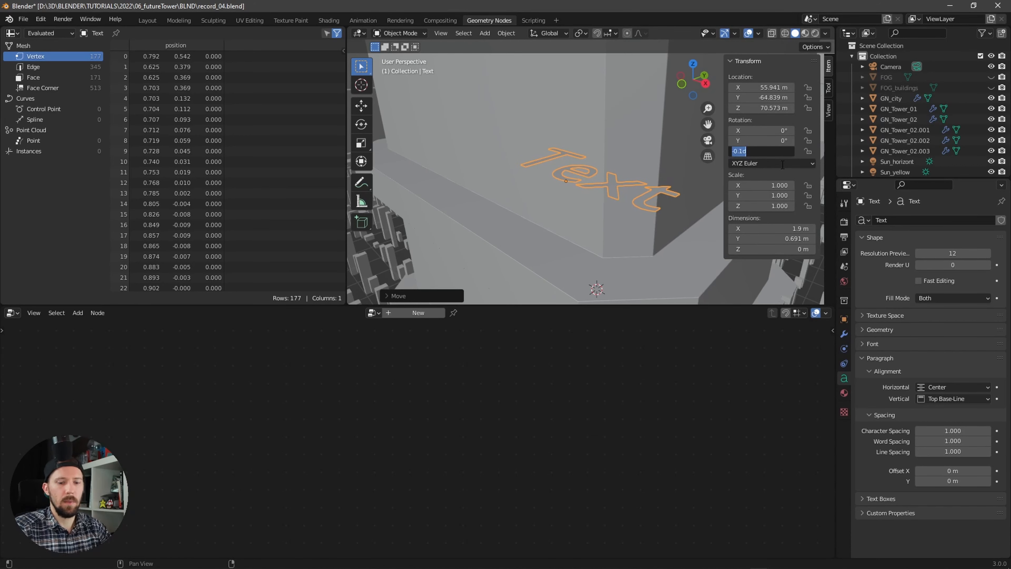
pyautogui.moveTo(780, 142)
pyautogui.mouseDown()
pyautogui.moveTo(792, 141)
pyautogui.moveTo(769, 141)
pyautogui.moveTo(792, 142)
pyautogui.moveTo(780, 147)
pyautogui.moveTo(787, 130)
pyautogui.moveTo(797, 134)
pyautogui.mouseUp()
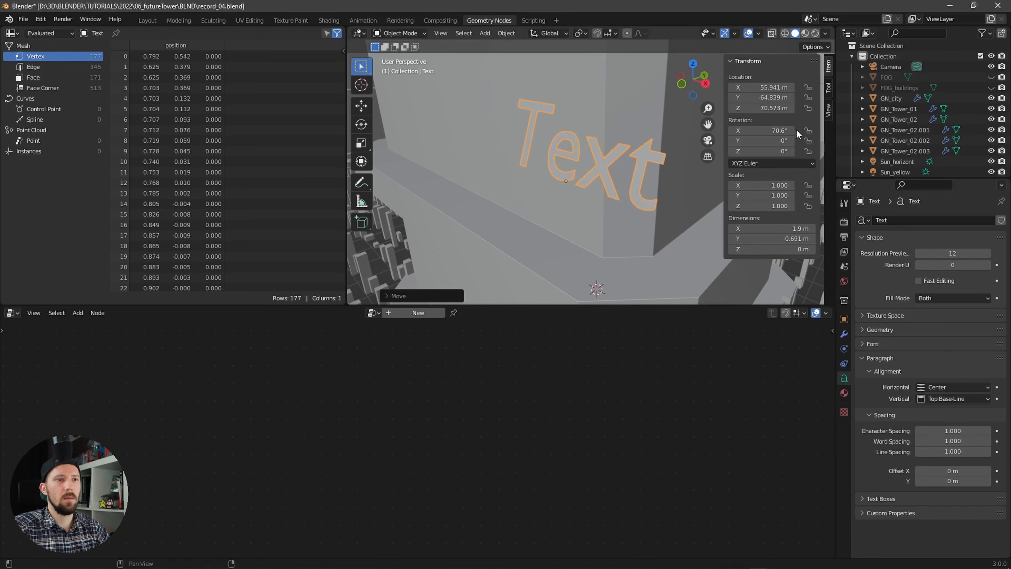
pyautogui.write('90')
pyautogui.press('Return')
pyautogui.moveTo(657, 180); pyautogui.dragTo(562, 206, button='middle')
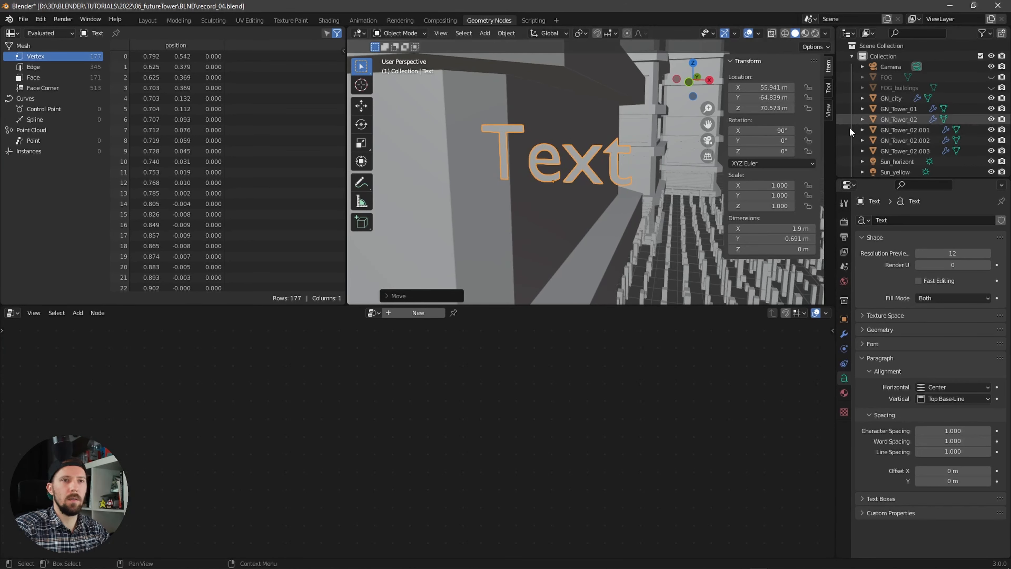
# - Replace the default text with HOTEL, written vertically with one letter per line
pyautogui.press('Tab')
pyautogui.press('BackSpace')
pyautogui.press('BackSpace')
pyautogui.press('BackSpace')
pyautogui.press('BackSpace')
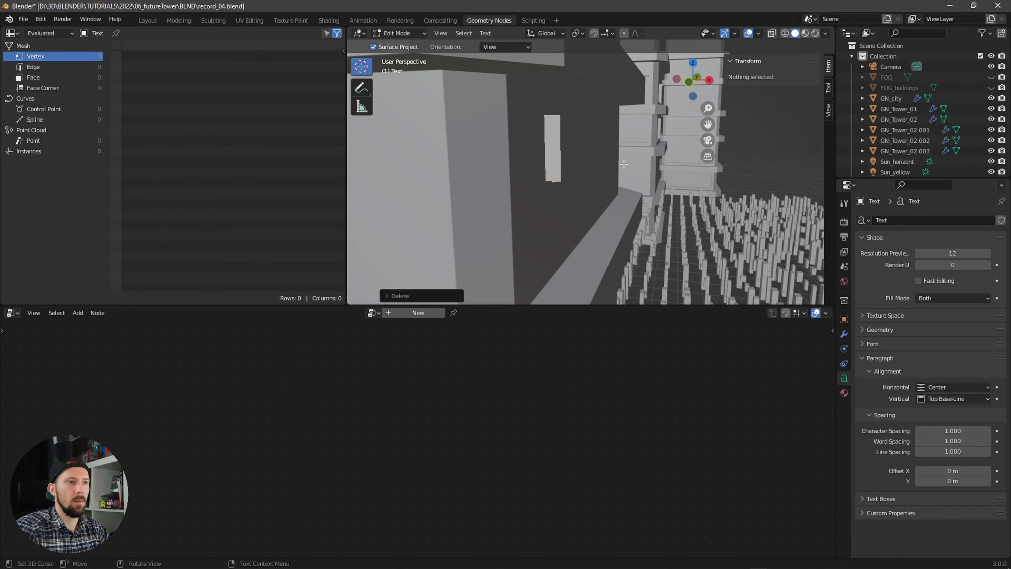
pyautogui.write('H')
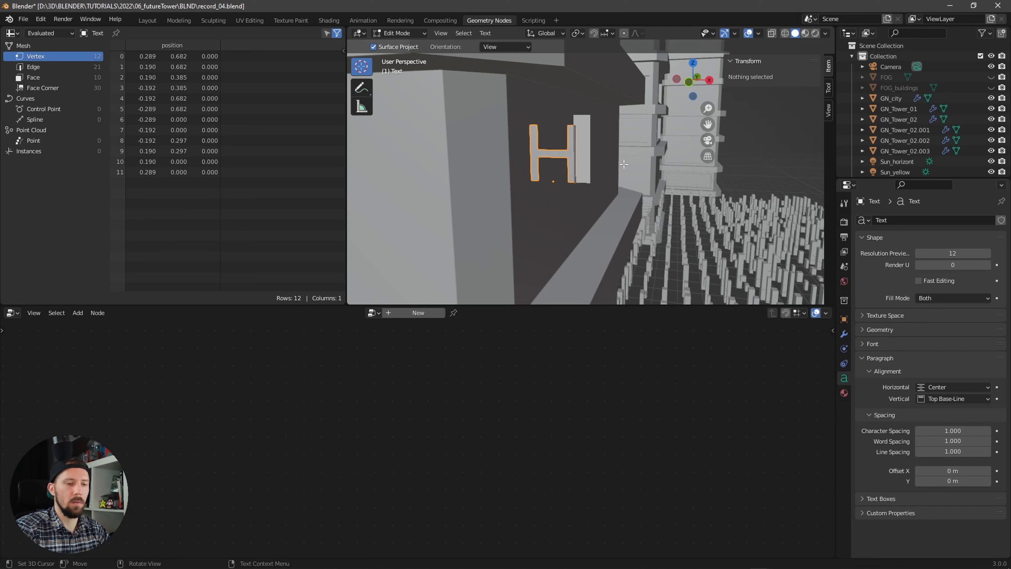
pyautogui.press('Return')
pyautogui.write('O')
pyautogui.press('Return')
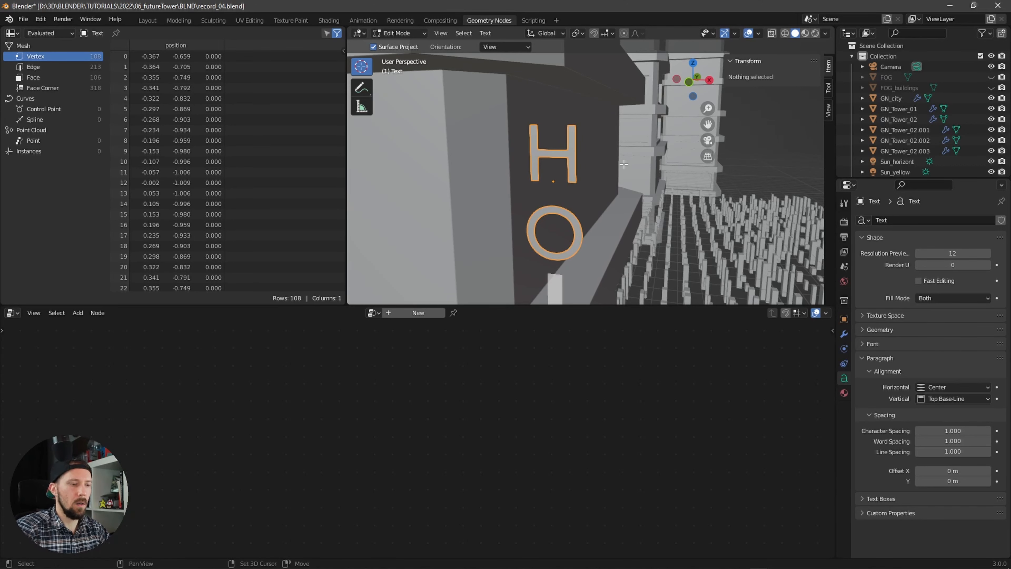
pyautogui.write('T')
pyautogui.press('Return')
pyautogui.write('E')
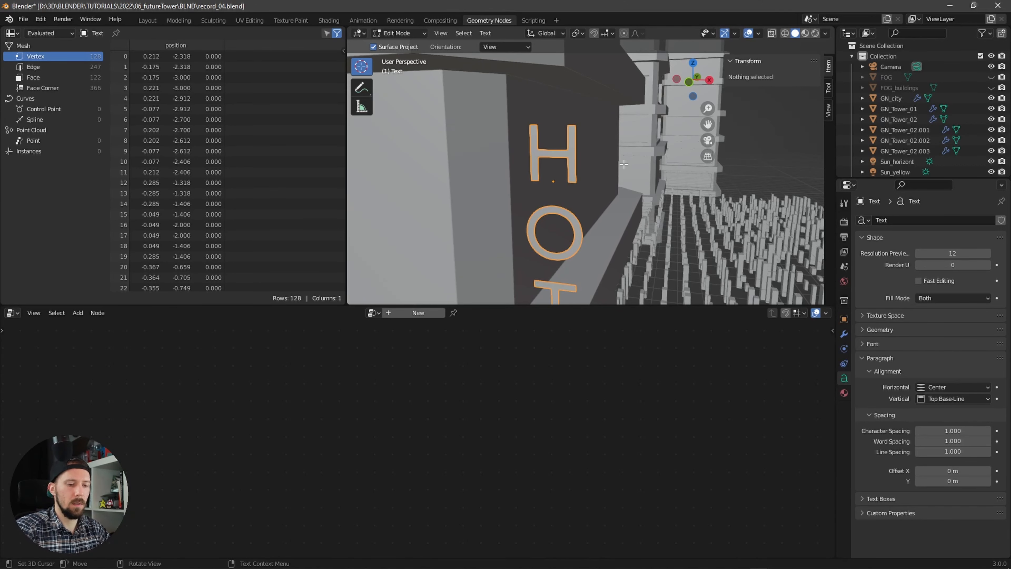
pyautogui.press('Return')
pyautogui.write('L')
pyautogui.press('Tab')
# - Set the text's font size to 5.74 and its Z rotation to 45°
pyautogui.scroll(-5, 493, 244)
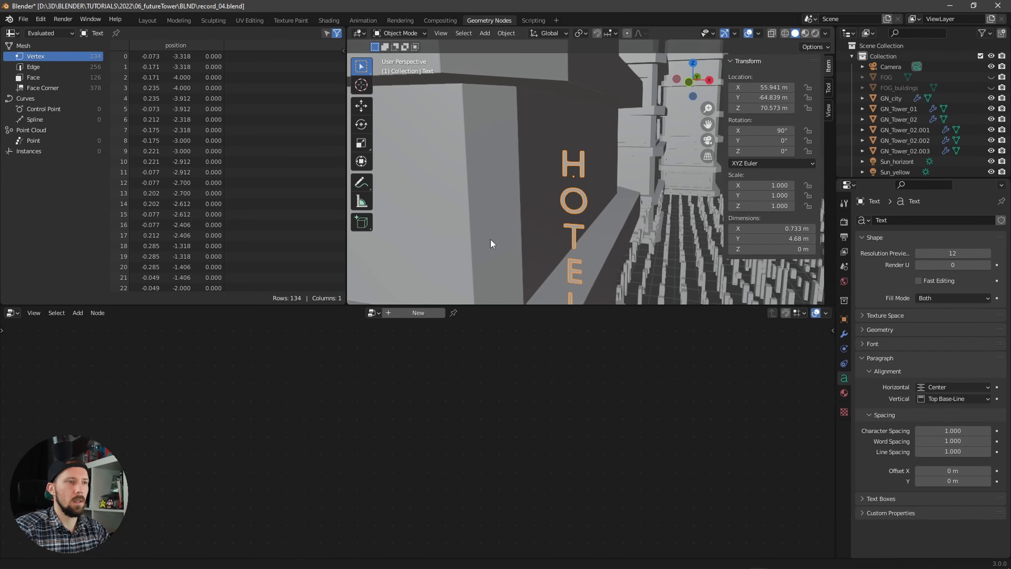
pyautogui.moveTo(580, 233); pyautogui.dragTo(577, 233, button='middle')
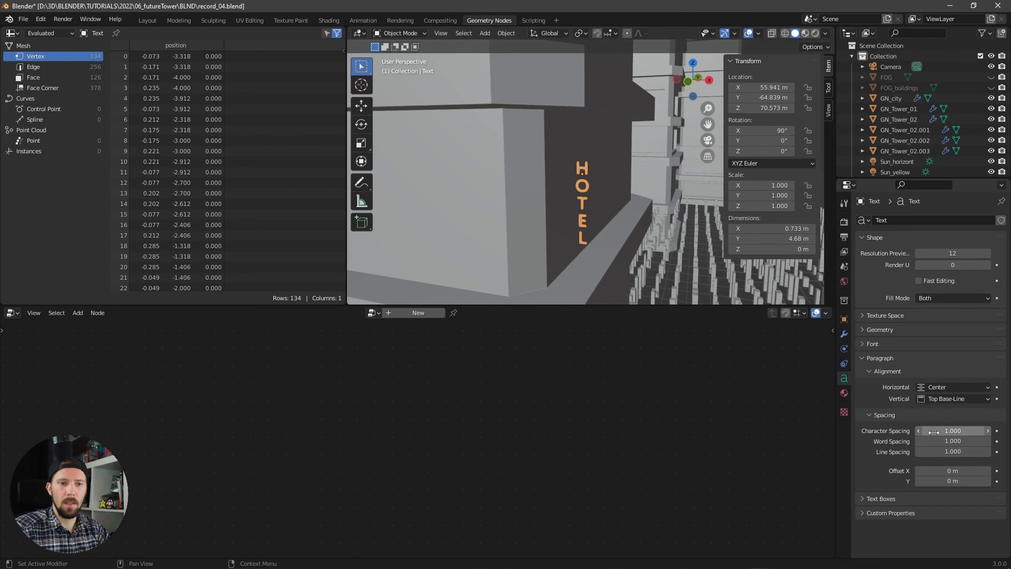
pyautogui.click(863, 345)
pyautogui.moveTo(953, 436); pyautogui.dragTo(1005, 431)
pyautogui.scroll(-5, 599, 230)
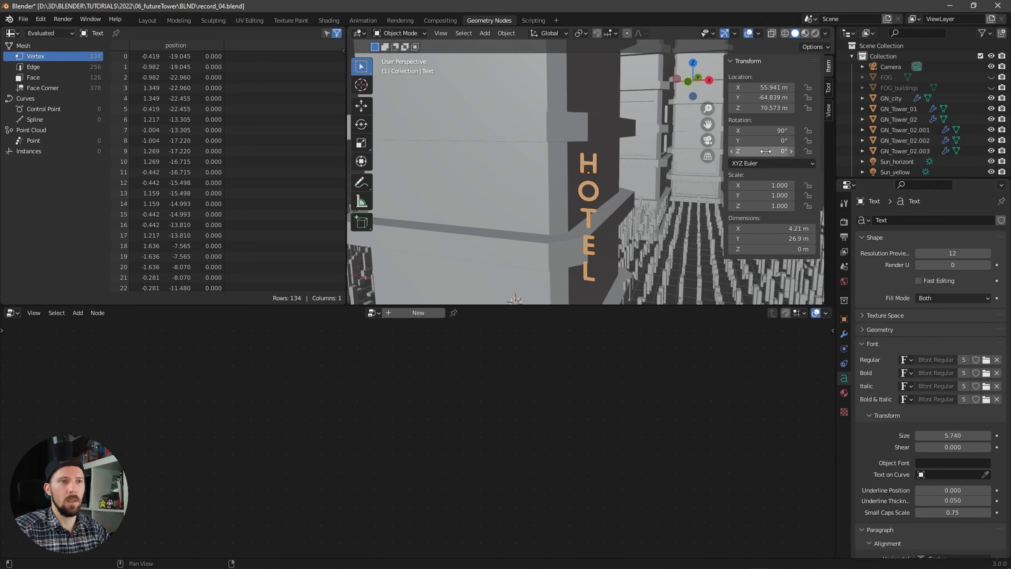
pyautogui.moveTo(766, 151); pyautogui.dragTo(790, 154)
pyautogui.click(781, 152)
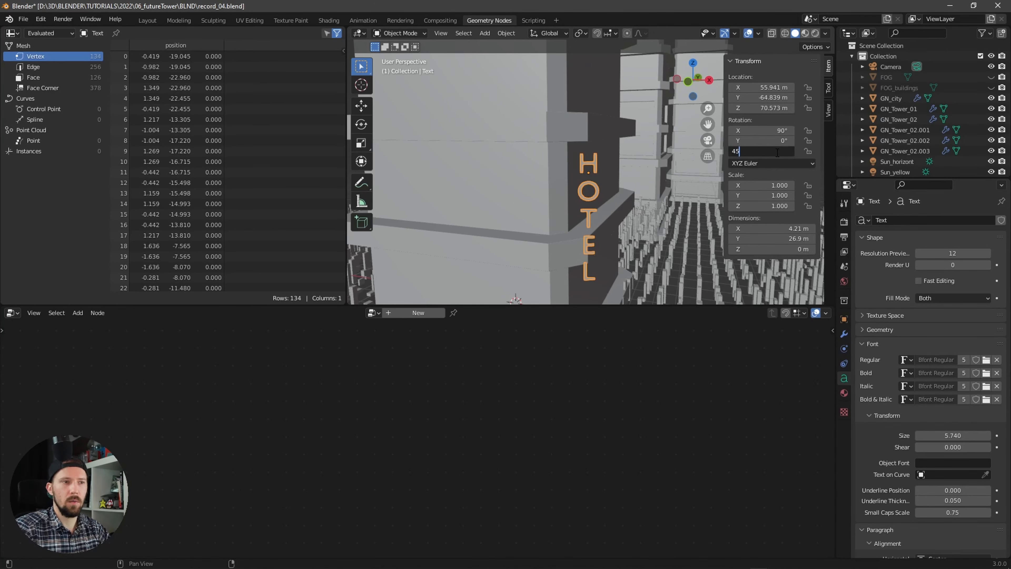
pyautogui.write('45')
pyautogui.press('Return')
# - Move the HOTEL text onto the main tower's beveled corner, at about X 37.6 m, Y -38.2 m, Z 109 m
pyautogui.moveTo(621, 207); pyautogui.dragTo(649, 200, button='middle')
pyautogui.press('g')
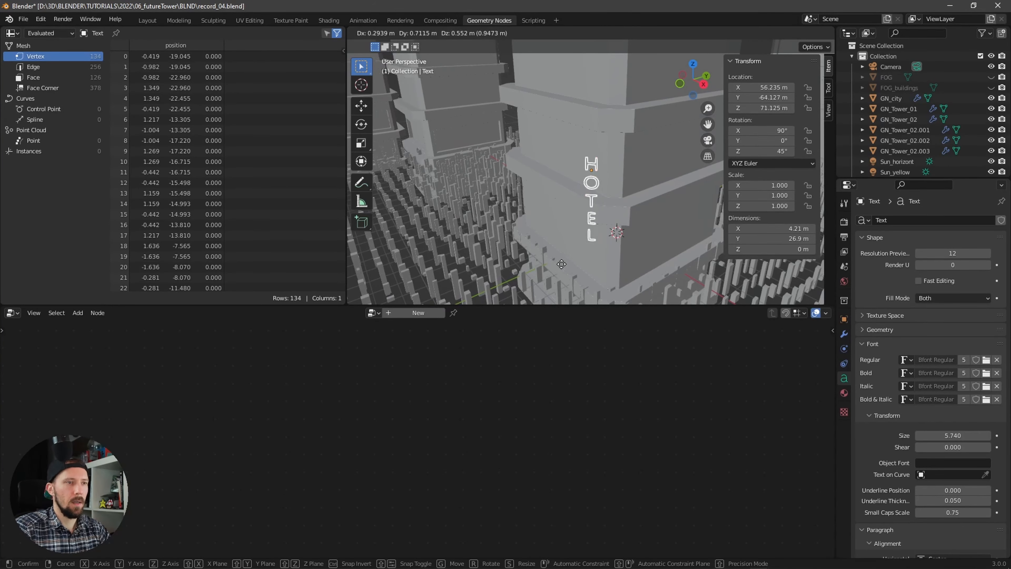
pyautogui.click(606, 152)
pyautogui.moveTo(627, 181)
pyautogui.mouseDown(button='middle')
pyautogui.moveTo(624, 167)
pyautogui.moveTo(701, 169)
pyautogui.moveTo(600, 196)
pyautogui.moveTo(621, 205)
pyautogui.moveTo(681, 184)
pyautogui.moveTo(614, 218)
pyautogui.moveTo(486, 234)
pyautogui.moveTo(560, 244)
pyautogui.mouseUp(button='middle')
pyautogui.press('g')
pyautogui.press('x')
pyautogui.click(649, 156)
pyautogui.press('g')
pyautogui.click(653, 204)
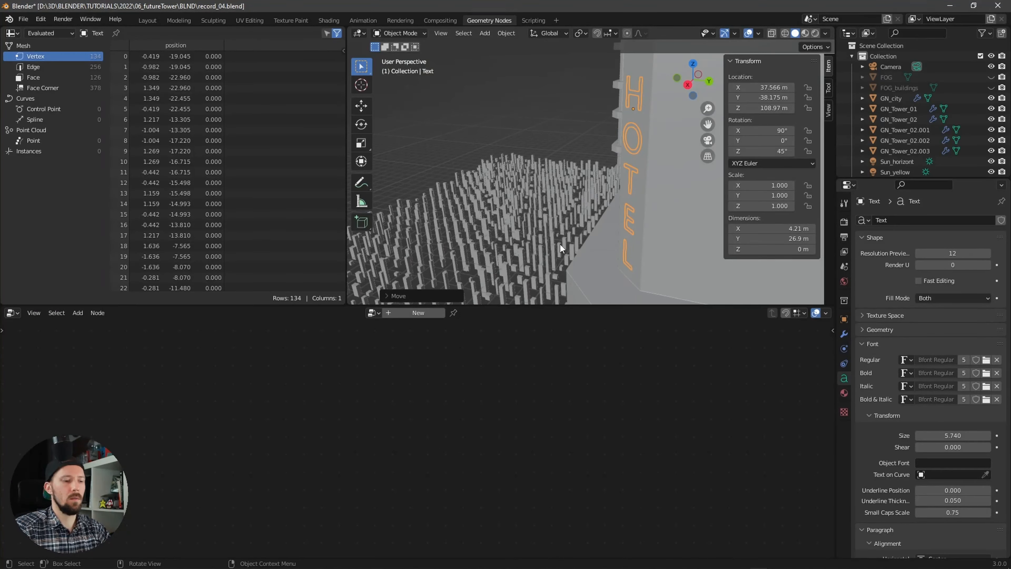
pyautogui.press('z')
pyautogui.click(690, 211)
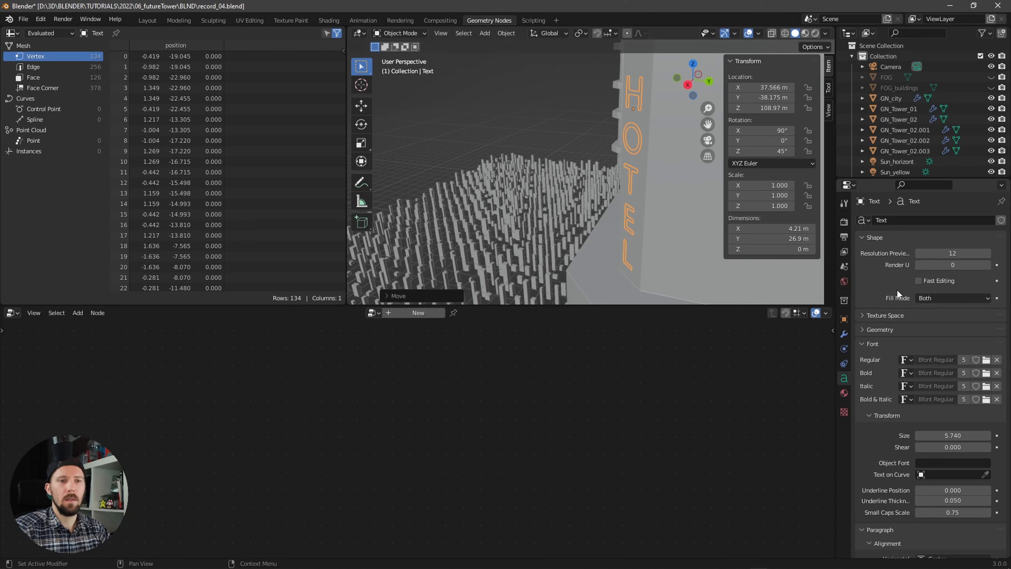
# - Increase the HOTEL text's font size to 7.47 and extrude its geometry 0.4 m
pyautogui.moveTo(952, 435); pyautogui.dragTo(980, 435)
pyautogui.scroll(-6, 885, 420)
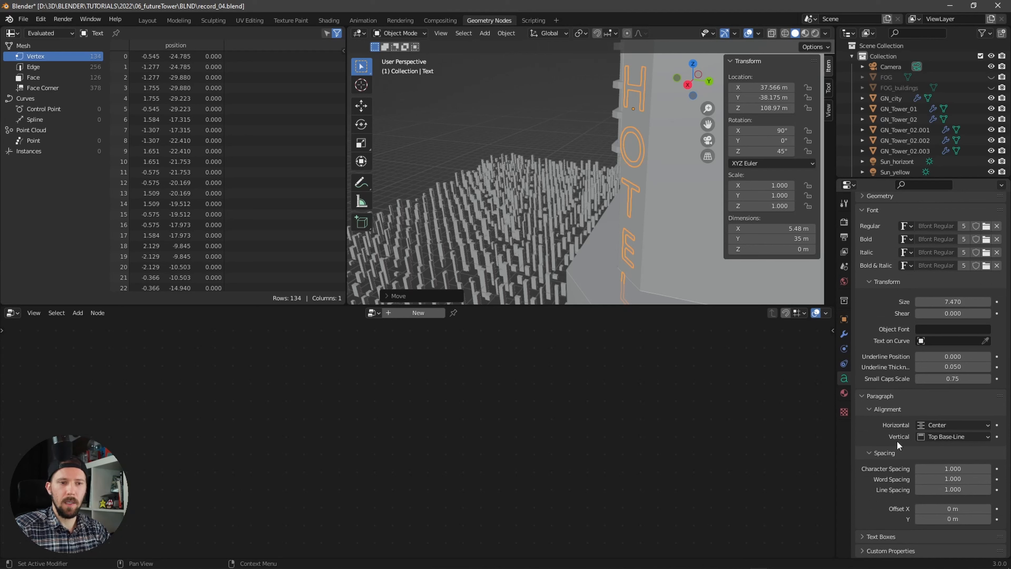
pyautogui.scroll(11, 917, 372)
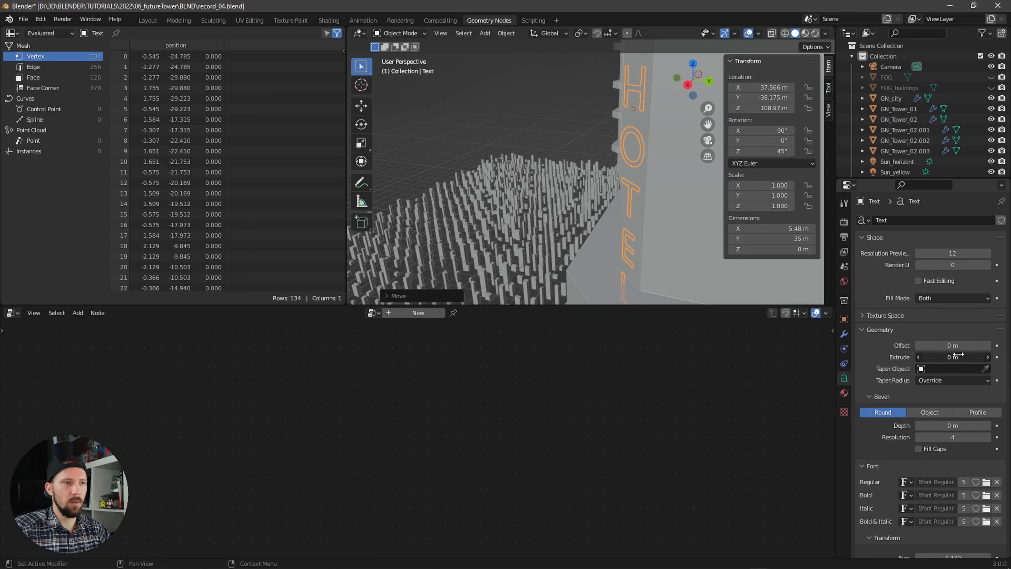
pyautogui.moveTo(958, 354); pyautogui.dragTo(972, 350)
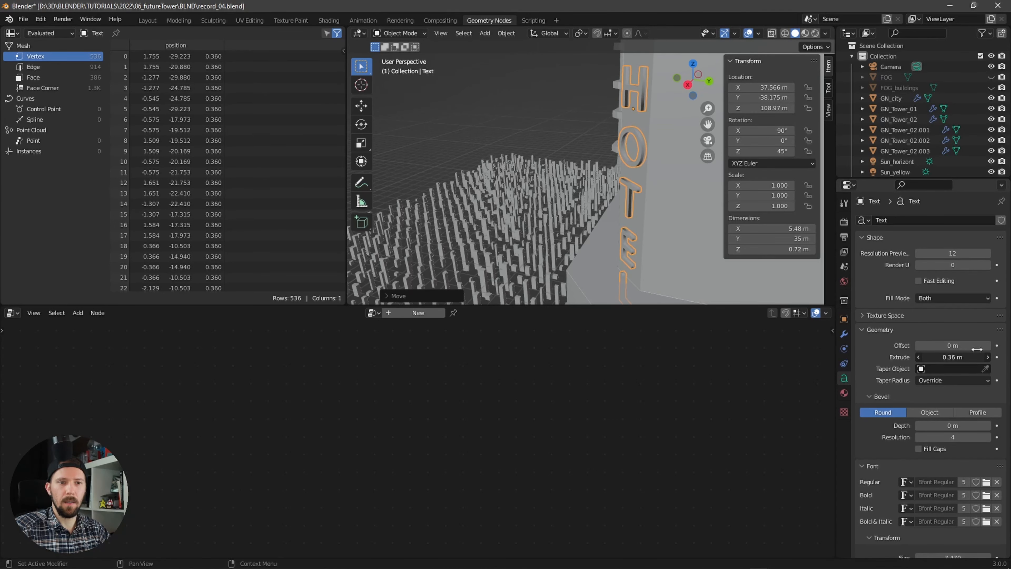
# - Move the HOTEL text up the tower's corner to about X 37.8 m, Y -37.8 m, Z 115.4 m and check it through the camera
pyautogui.scroll(3, 633, 202)
pyautogui.press('g')
pyautogui.press('z')
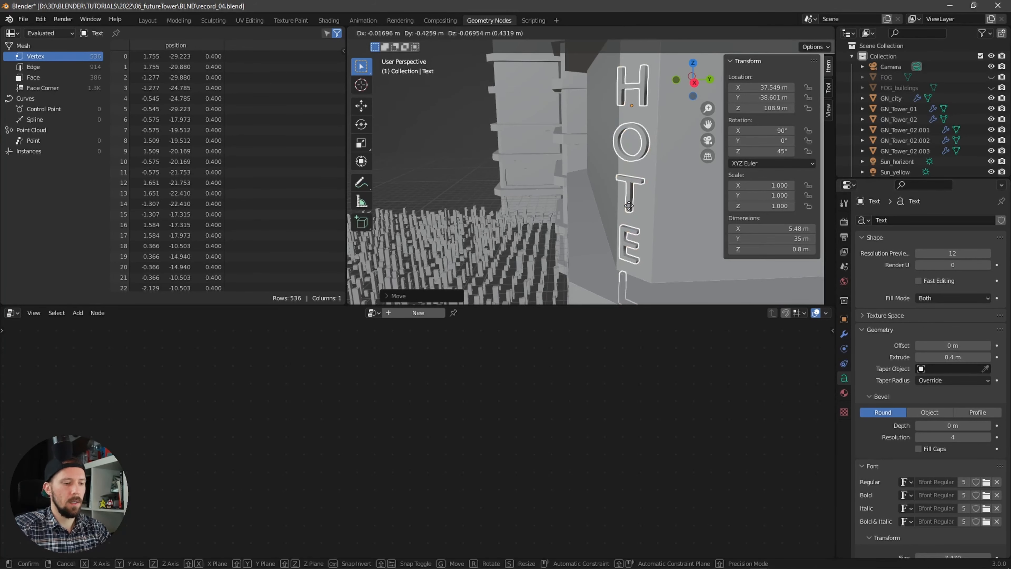
pyautogui.click(651, 146)
pyautogui.moveTo(651, 147); pyautogui.dragTo(661, 179, button='middle')
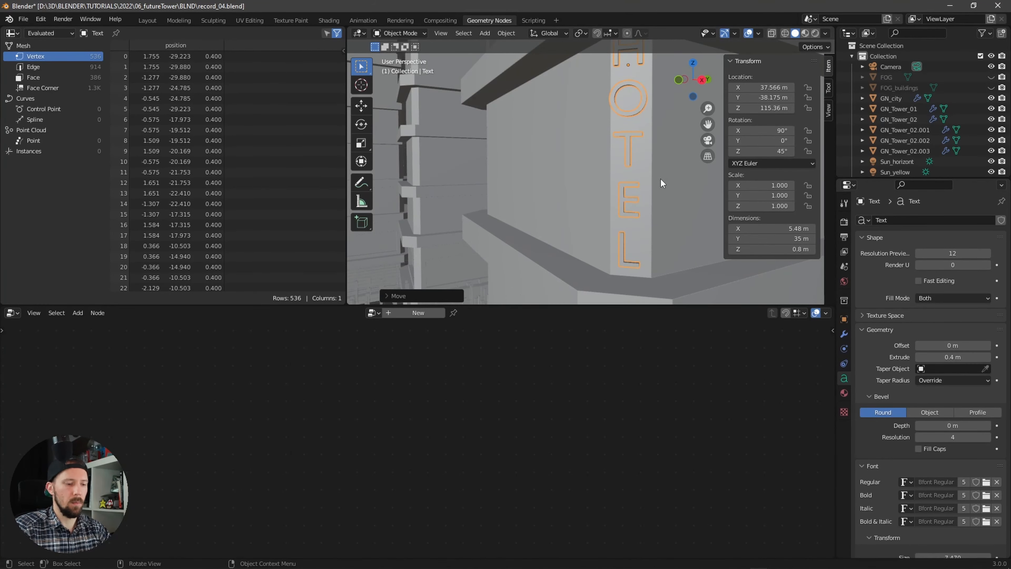
pyautogui.press('g')
pyautogui.click(679, 175)
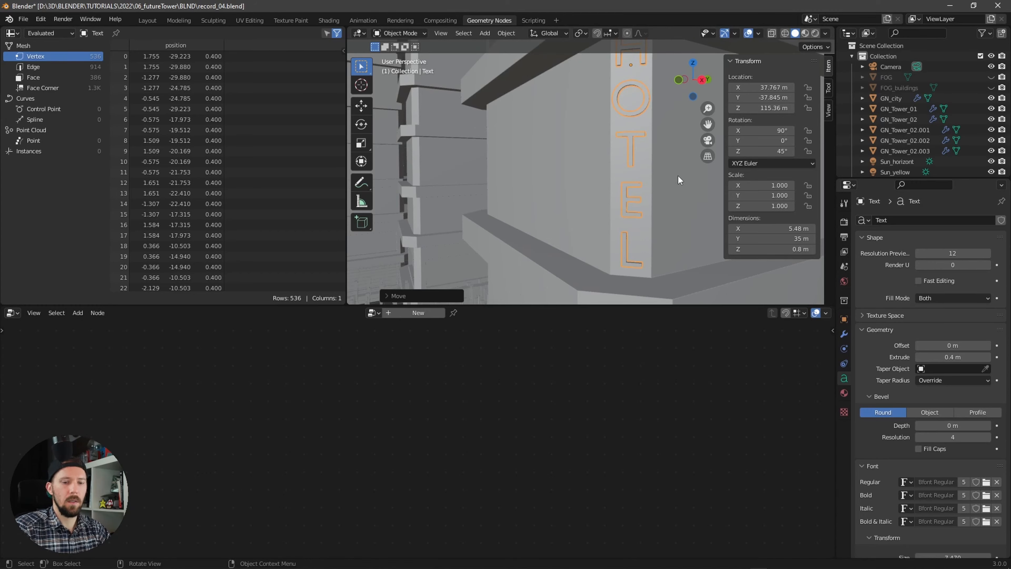
pyautogui.press('KP_0')
pyautogui.scroll(2, 601, 203)
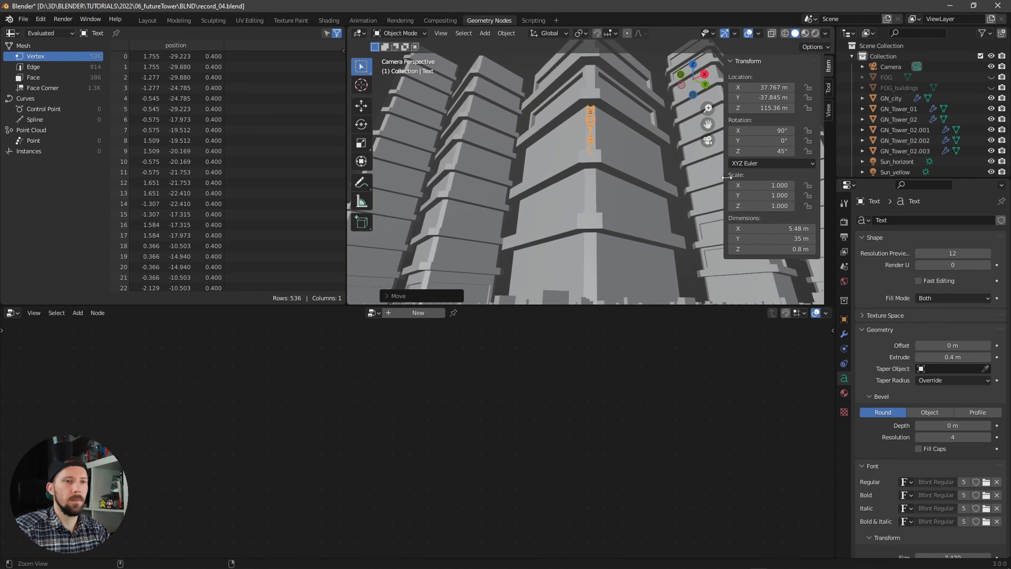
# - Preview the scene in rendered shading and give the HOTEL text a new material named M_Neon in the Shading workspace
pyautogui.press('z')
pyautogui.click(586, 184)
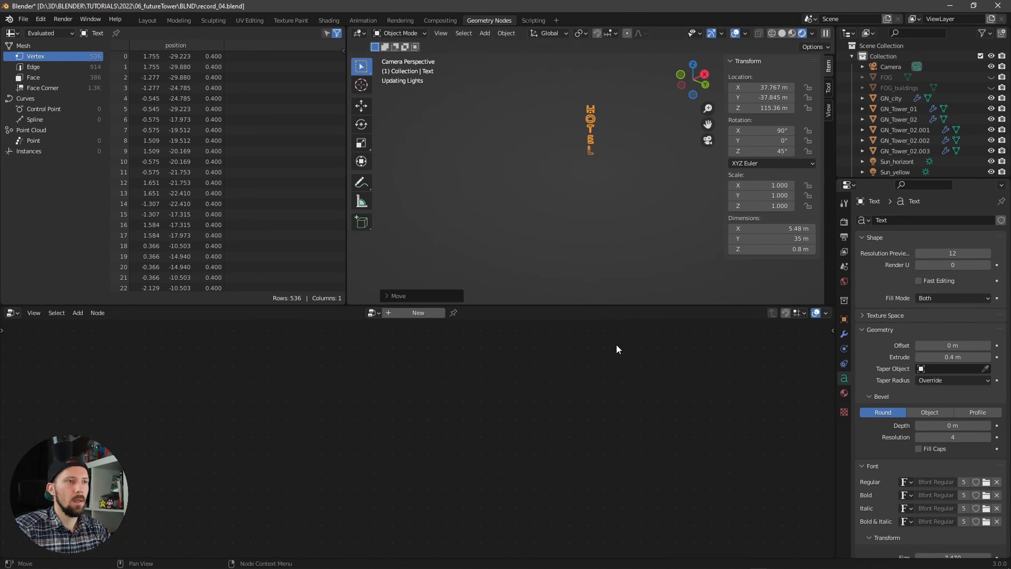
pyautogui.scroll(-2, 904, 103)
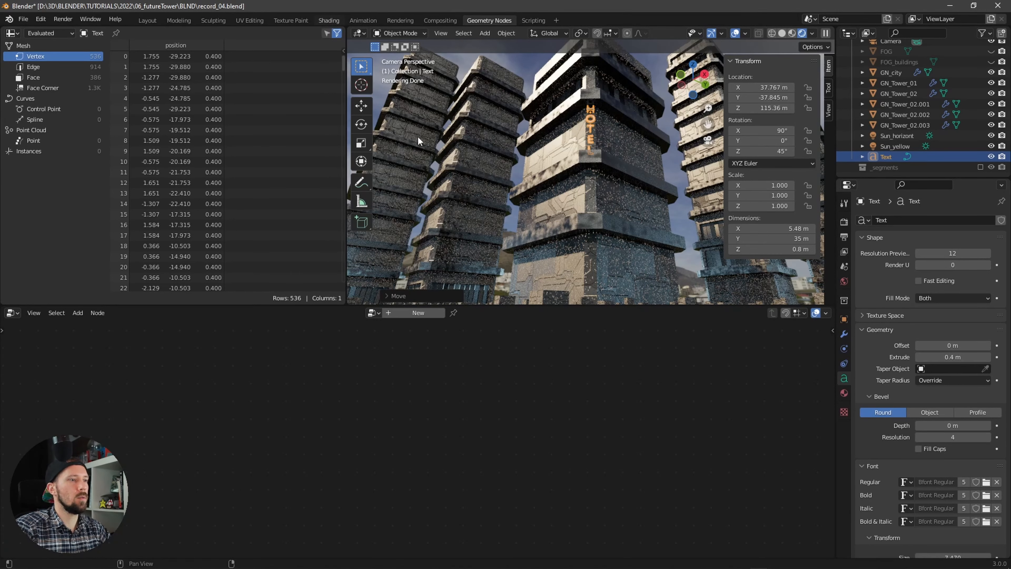
pyautogui.click(329, 20)
pyautogui.doubleClick(498, 336)
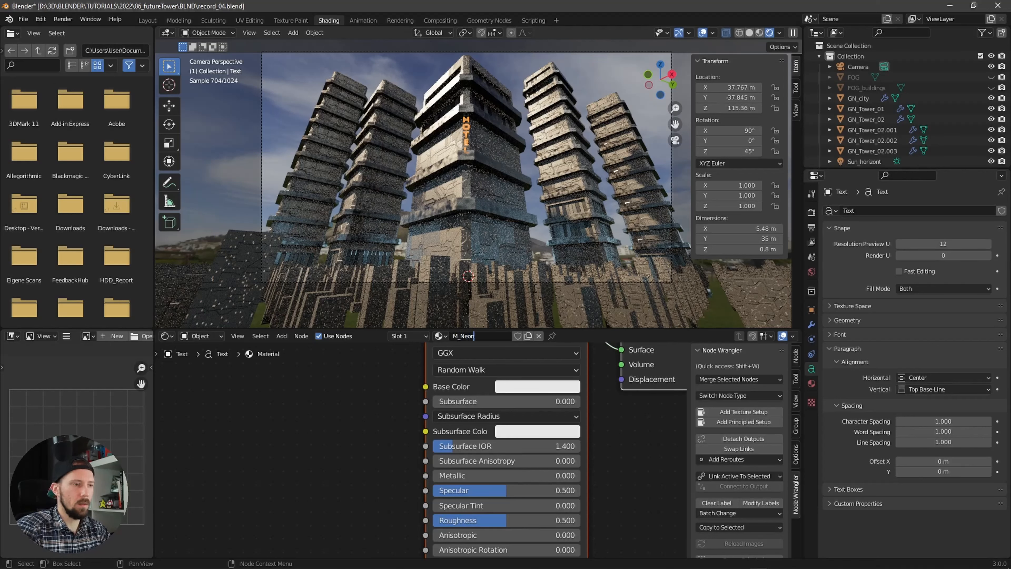
pyautogui.write('M_Neon')
pyautogui.press('Return')
# - Set M_Neon's emission to a fully saturated pinkish red with an emission strength of 15.3
pyautogui.scroll(-4, 438, 435)
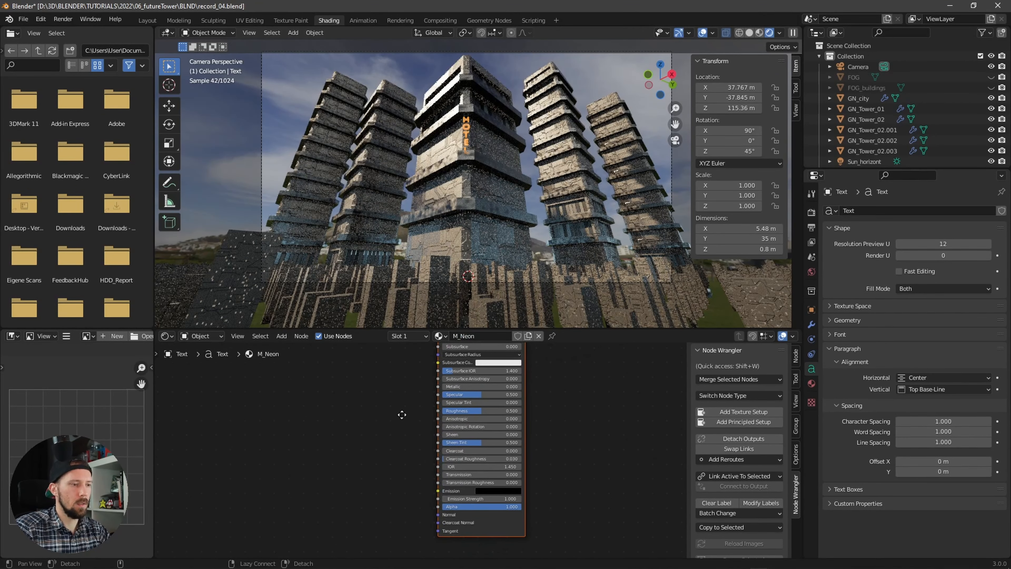
pyautogui.moveTo(401, 415); pyautogui.dragTo(395, 403, button='middle')
pyautogui.click(485, 478)
pyautogui.moveTo(532, 412); pyautogui.dragTo(532, 376)
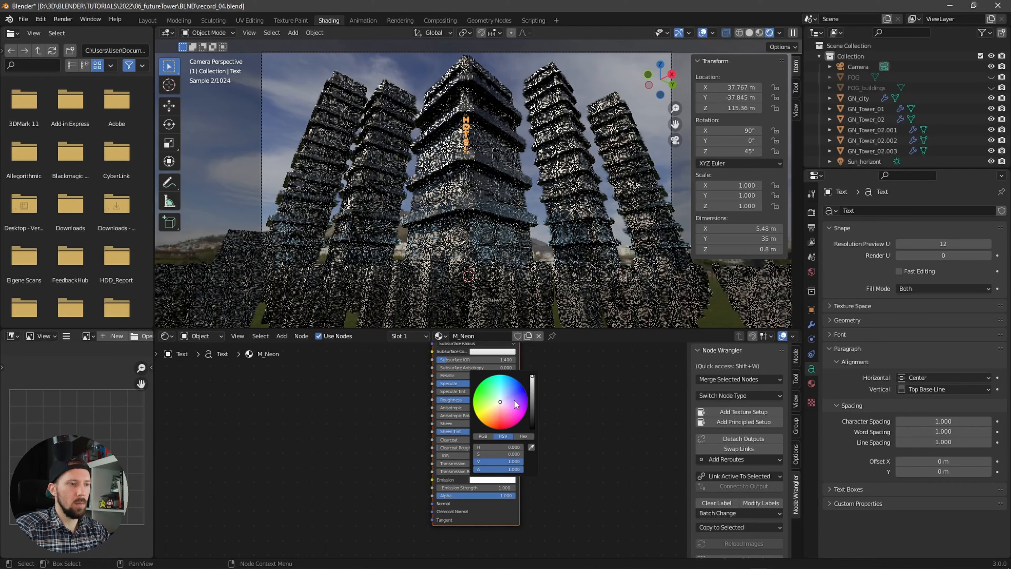
pyautogui.click(516, 425)
pyautogui.moveTo(517, 425); pyautogui.dragTo(509, 430)
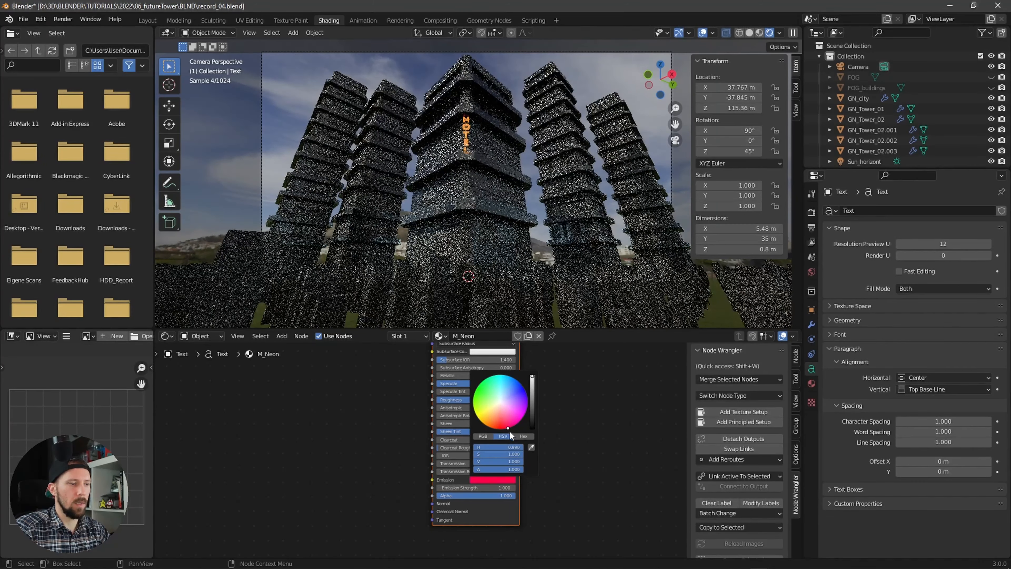
pyautogui.moveTo(481, 488); pyautogui.dragTo(560, 479)
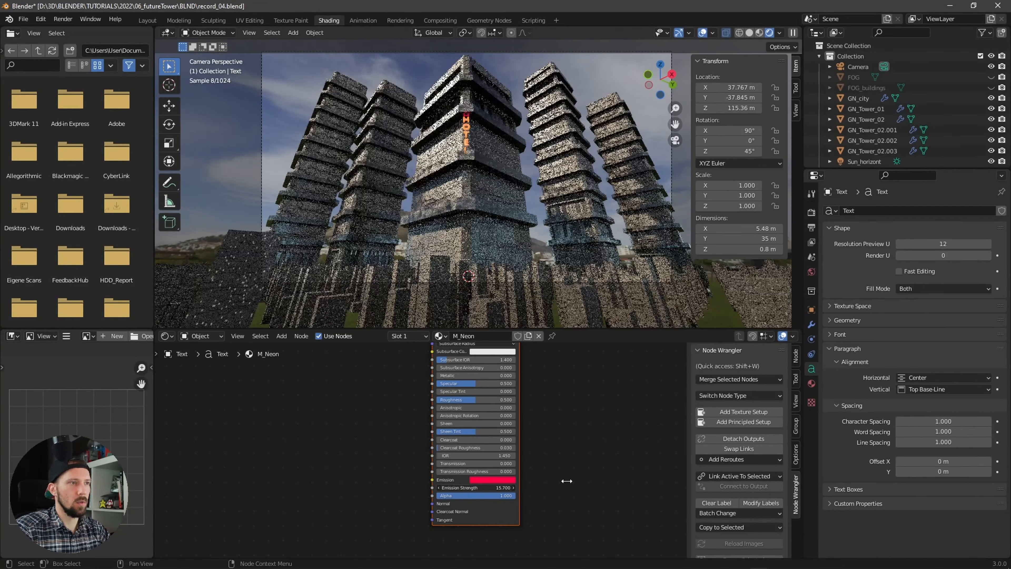
# - Show the FOG and FOG_buildings objects and disable the viewport overlays to check the neon glow in the fog
pyautogui.moveTo(991, 77); pyautogui.dragTo(992, 88)
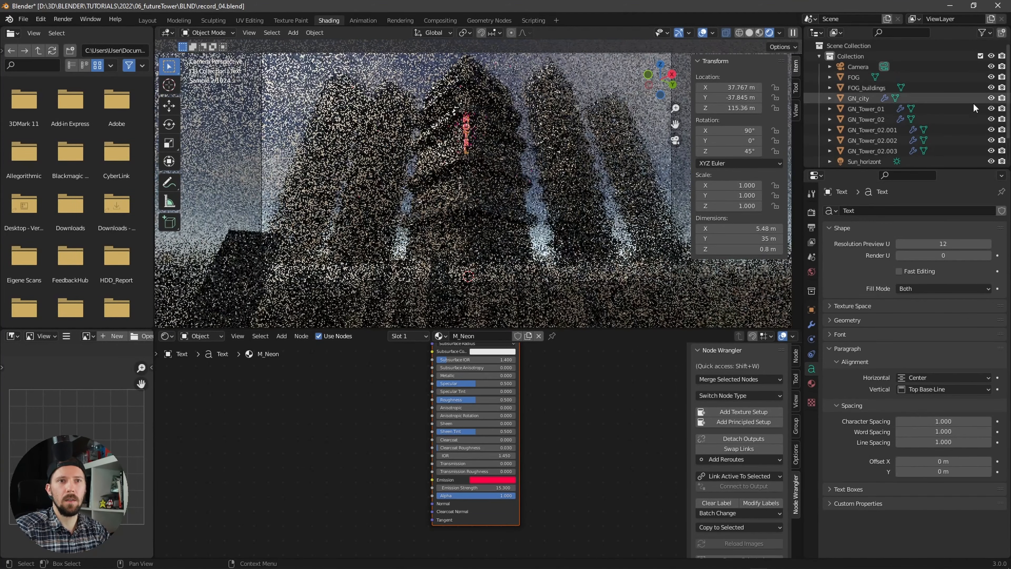
pyautogui.click(703, 33)
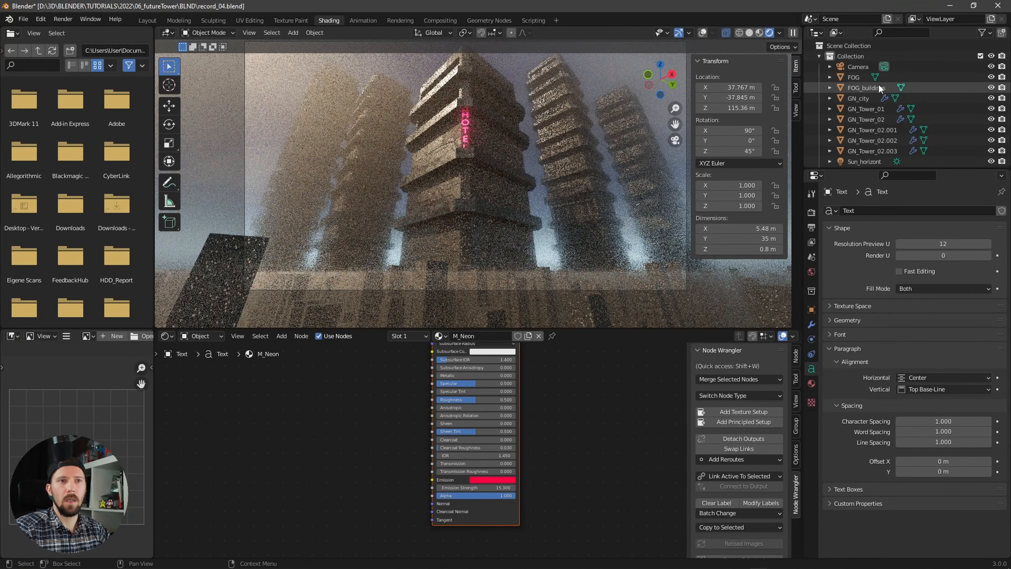
pyautogui.scroll(-3, 894, 130)
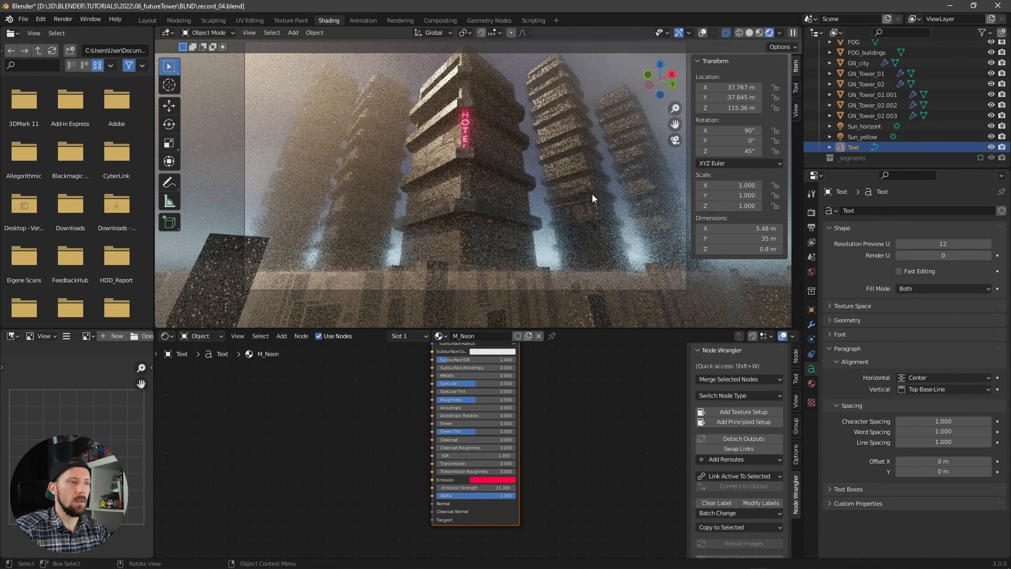
# - Duplicate the HOTEL text and place the copy at about X 77.9 m, Y 31.7 m, Z 78.4 m
pyautogui.hotkey('shift', 'd')
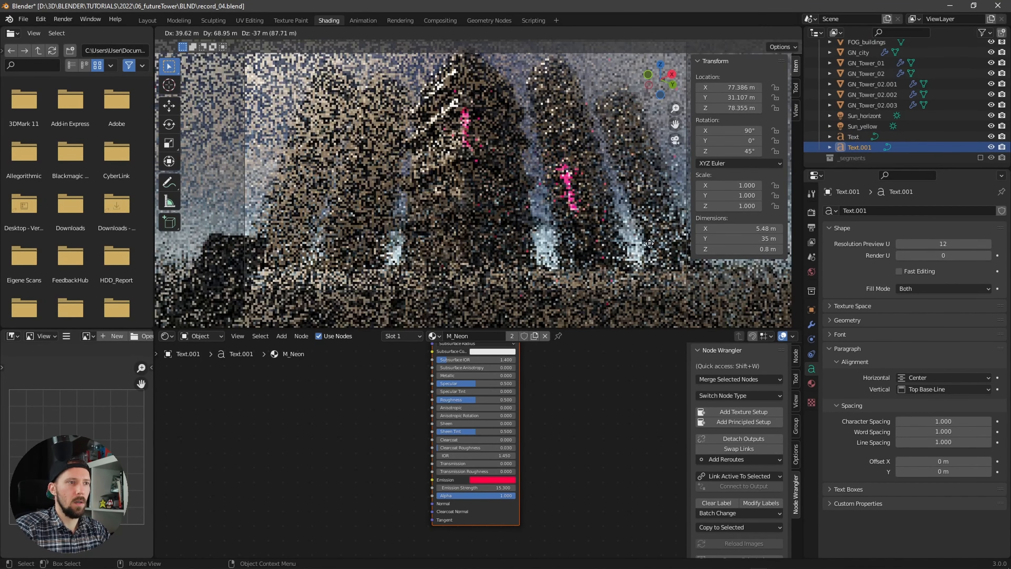
pyautogui.click(615, 233)
pyautogui.scroll(5, 598, 239)
# - Switch to solid shading, hide FOG and FOG_buildings, and set the duplicated text's Z rotation to 0°
pyautogui.press('z')
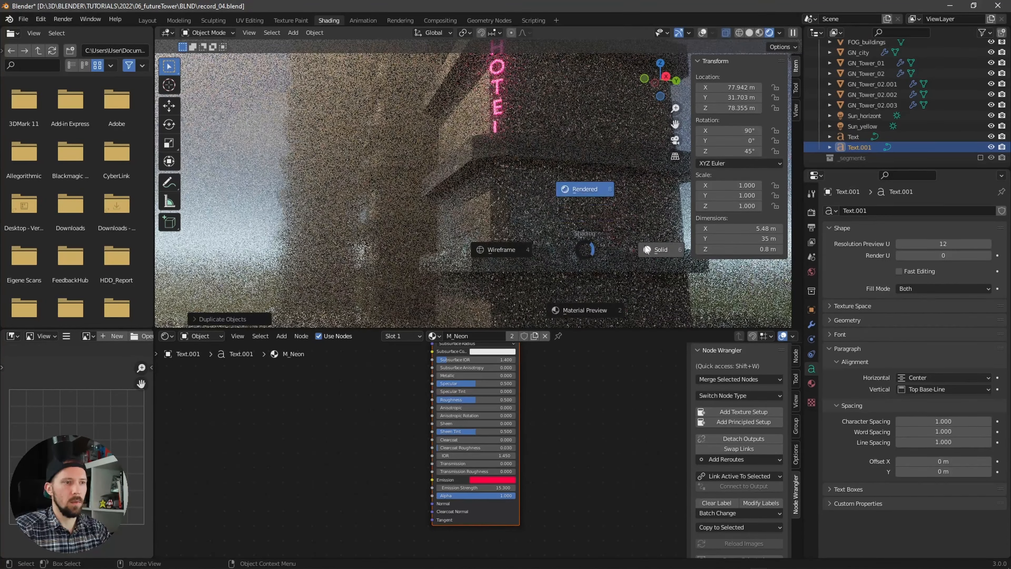
pyautogui.scroll(5, 969, 78)
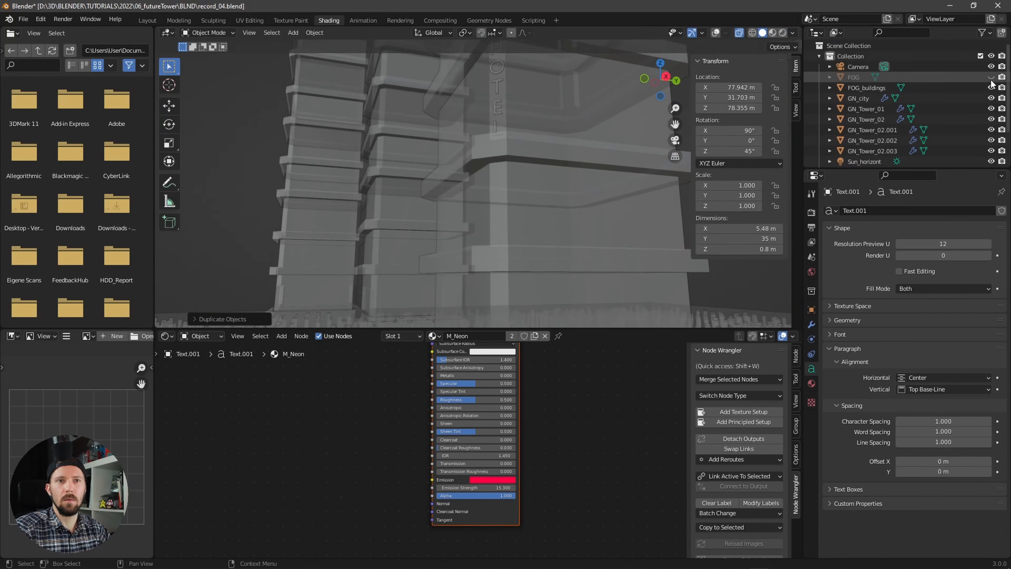
pyautogui.scroll(-8, 597, 241)
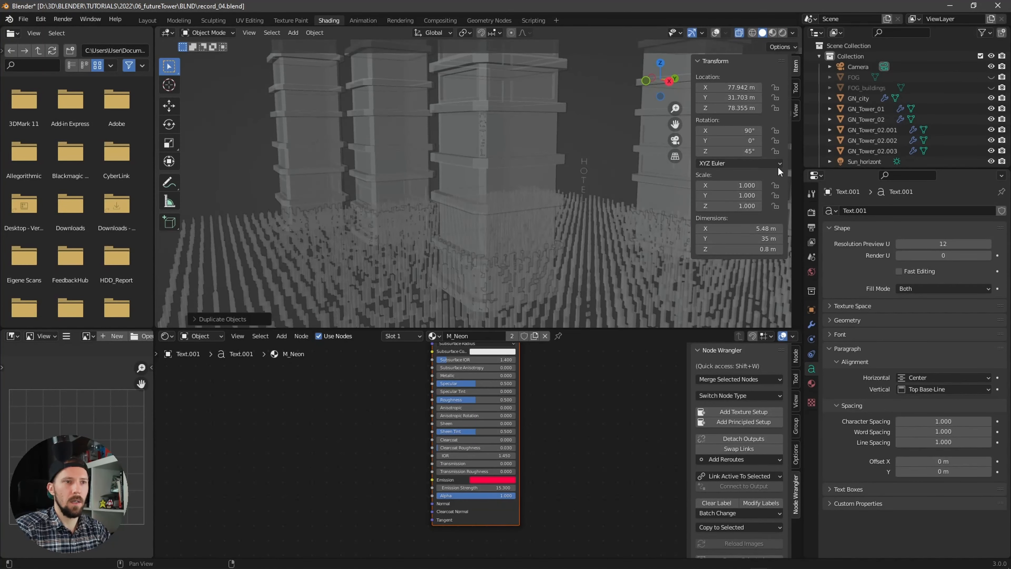
pyautogui.press('Escape')
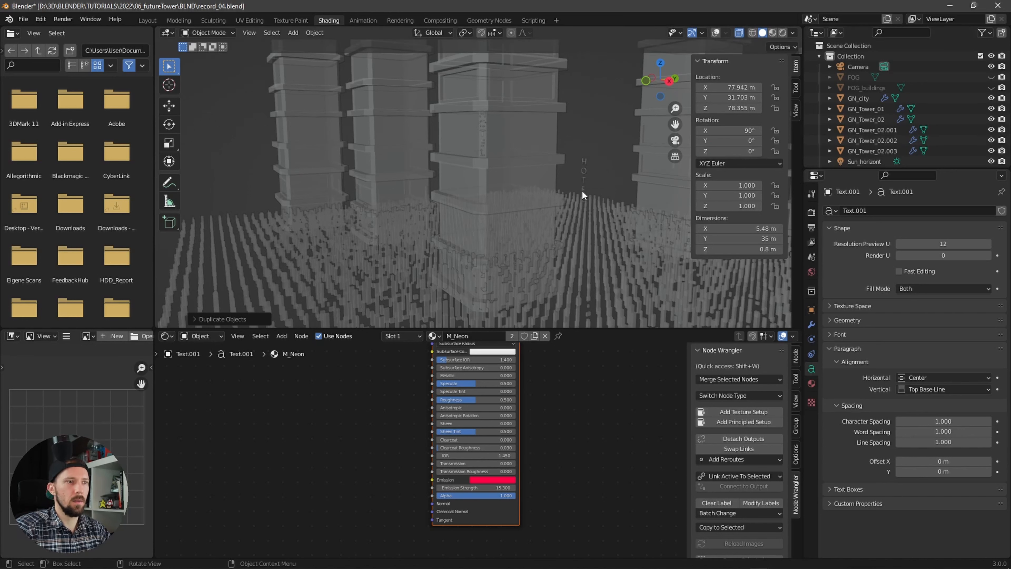
pyautogui.scroll(-4, 896, 105)
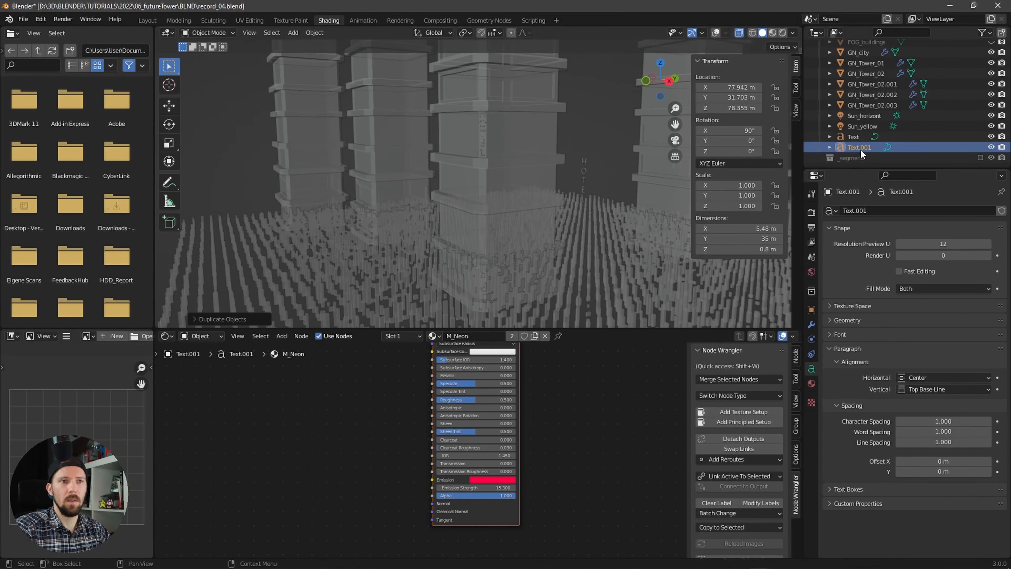
# - Replace the duplicated text's content with the single-line word POLICE
pyautogui.press('Tab')
pyautogui.press('BackSpace')
pyautogui.press('BackSpace')
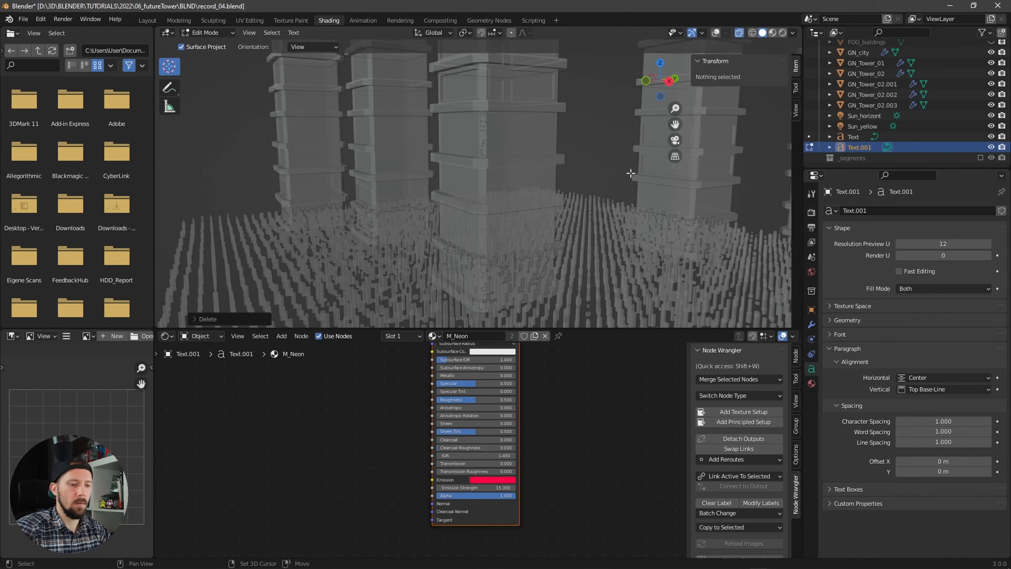
pyautogui.write('POLICE')
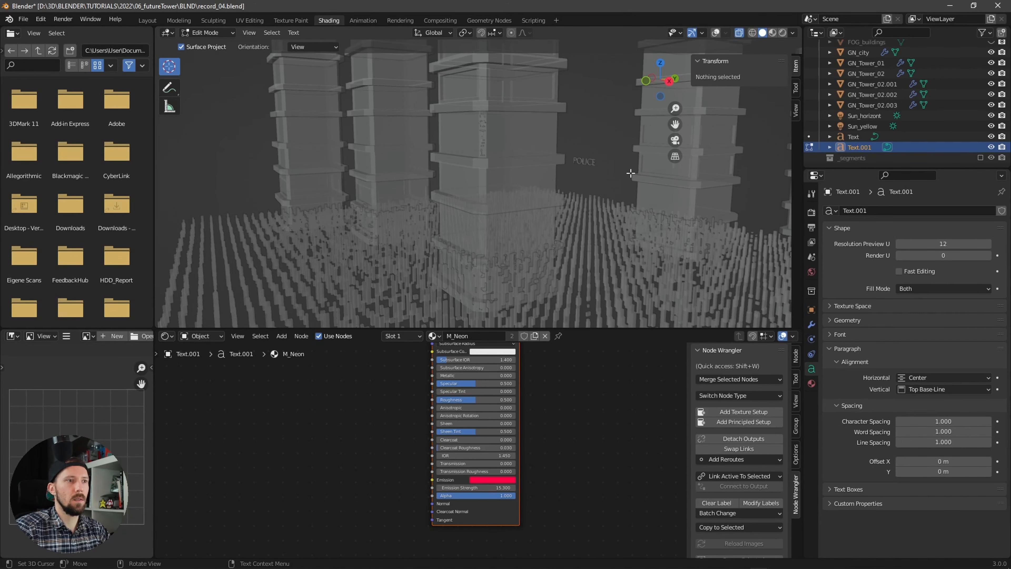
pyautogui.press('Tab')
# - Move the POLICE text to the rear tower's front face, at about X 22.6 m, Y 225.2 m, Z 78.1 m
pyautogui.press('g')
pyautogui.press('y')
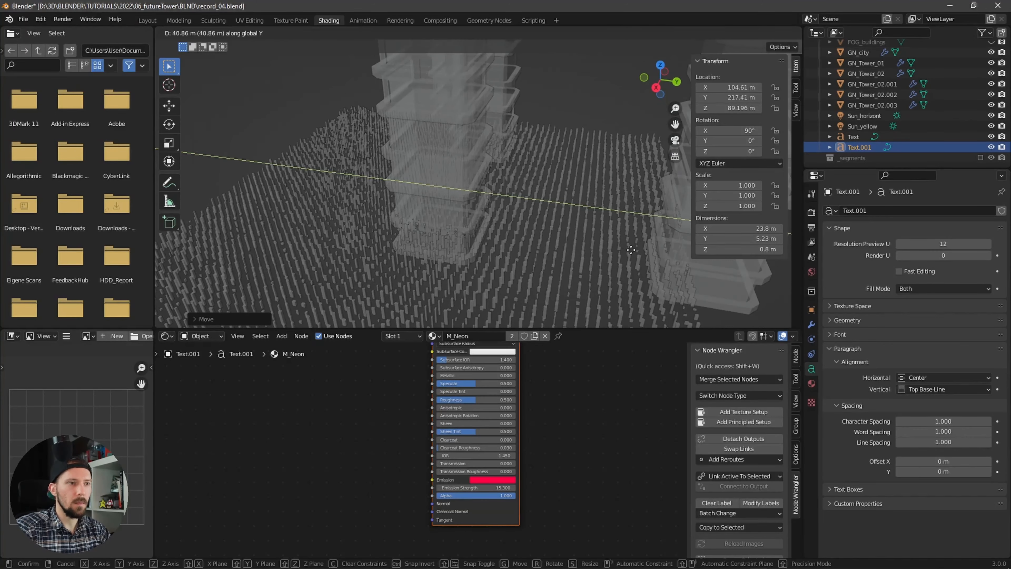
pyautogui.click(638, 250)
pyautogui.moveTo(639, 249); pyautogui.dragTo(658, 248, button='middle')
pyautogui.hotkey('alt', 'z')
pyautogui.press('g')
pyautogui.press('x')
pyautogui.click(548, 219)
pyautogui.press('KP_Decimal')
pyautogui.press('g')
pyautogui.press('z')
pyautogui.click(554, 317)
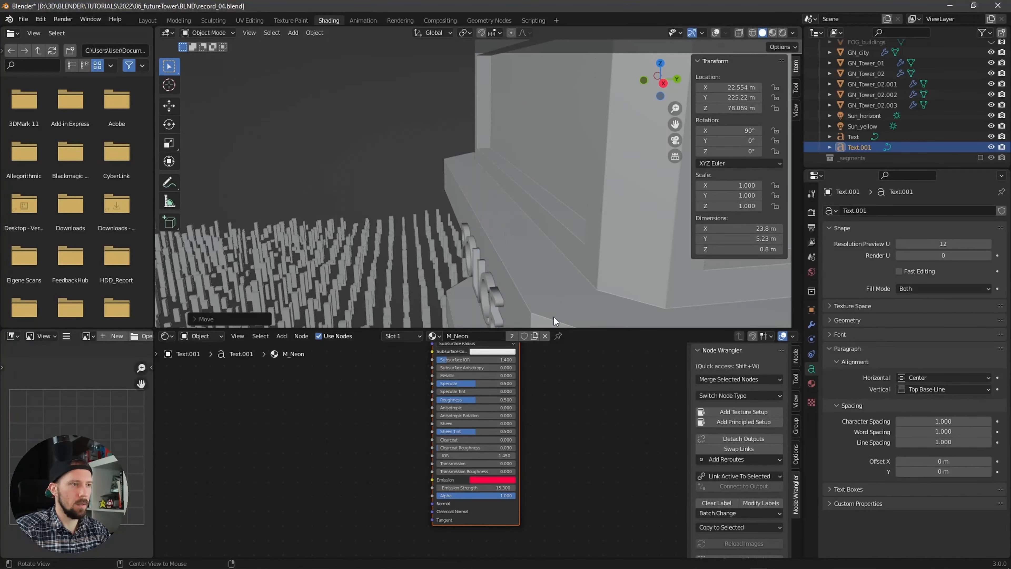
# - Push the POLICE text closer against the tower wall, to about Y 226.4 m, and check it through the camera
pyautogui.keyDown('alt'); pyautogui.keyDown('shift'); pyautogui.moveTo(553, 317); pyautogui.dragTo(555, 212); pyautogui.keyUp('shift'); pyautogui.keyUp('alt')
pyautogui.press('g')
pyautogui.press('y')
pyautogui.click(559, 208)
pyautogui.press('KP_0')
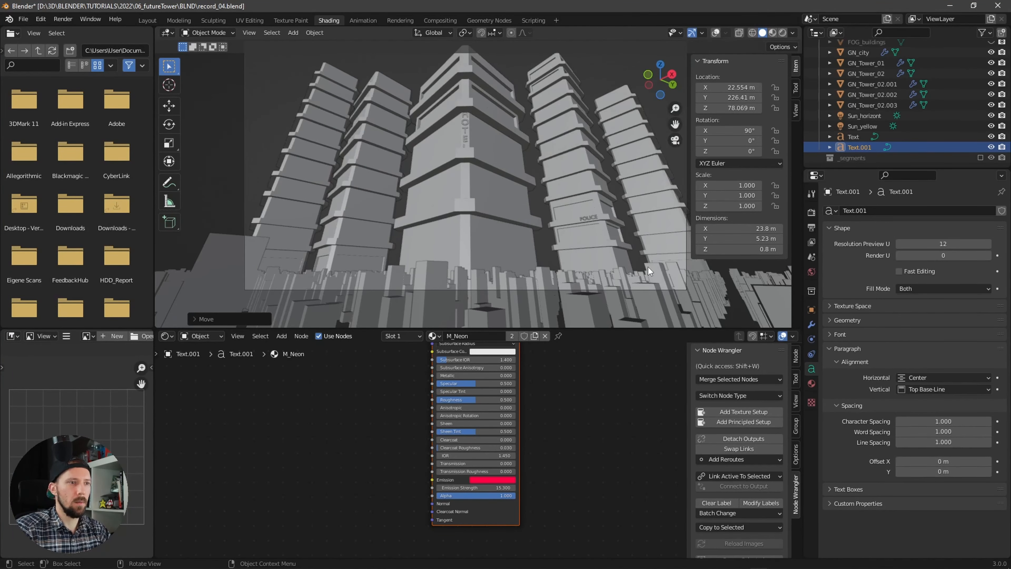
# - Give the POLICE text its own copy of the neon material and set its emission color to bright blue
pyautogui.click(532, 338)
pyautogui.doubleClick(471, 334)
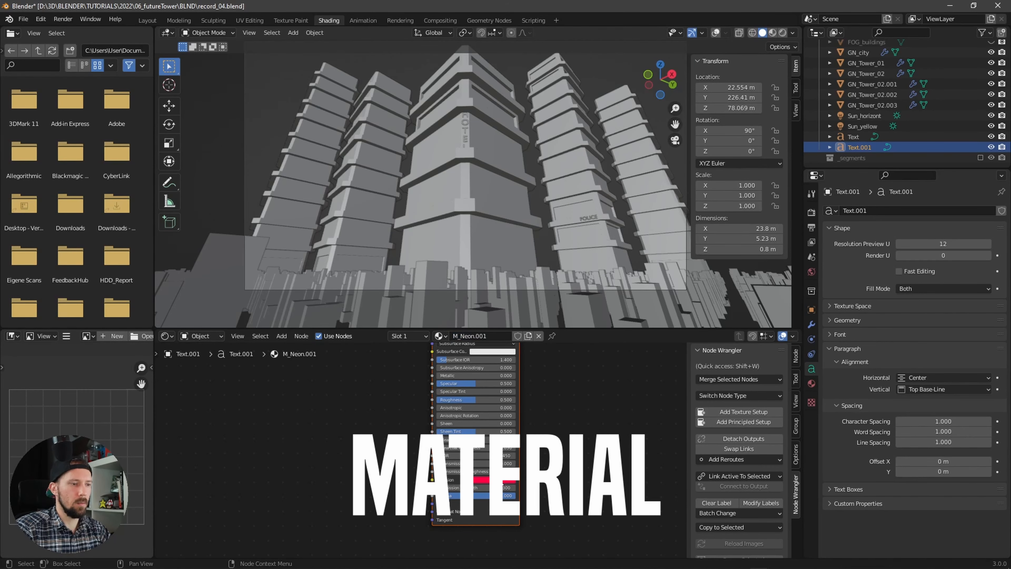
pyautogui.click(493, 480)
pyautogui.click(516, 373)
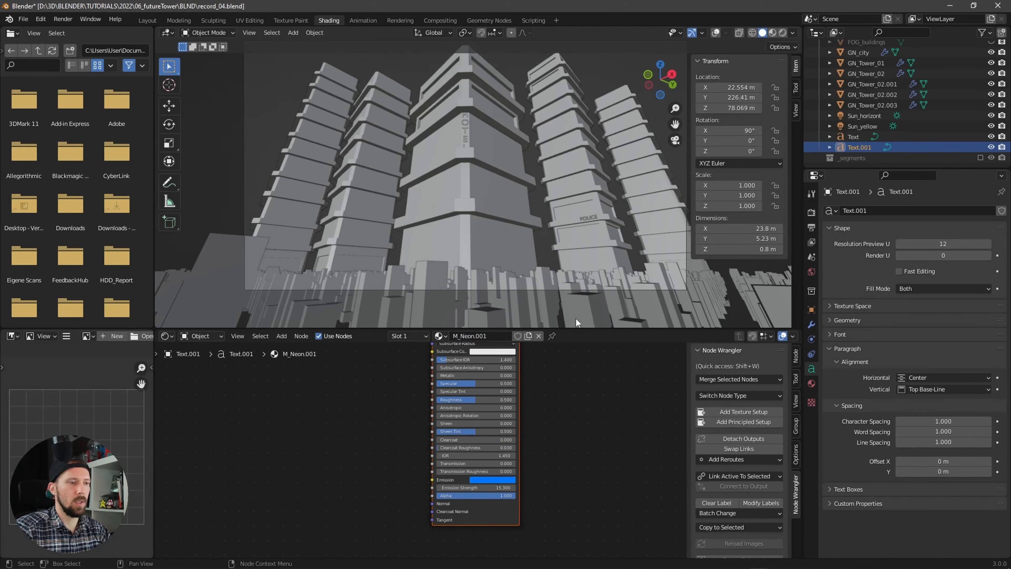
# - Preview both neon signs in rendered shading with FOG and FOG_buildings shown, and save the scene as record_05.blend
pyautogui.press('z')
pyautogui.click(589, 164)
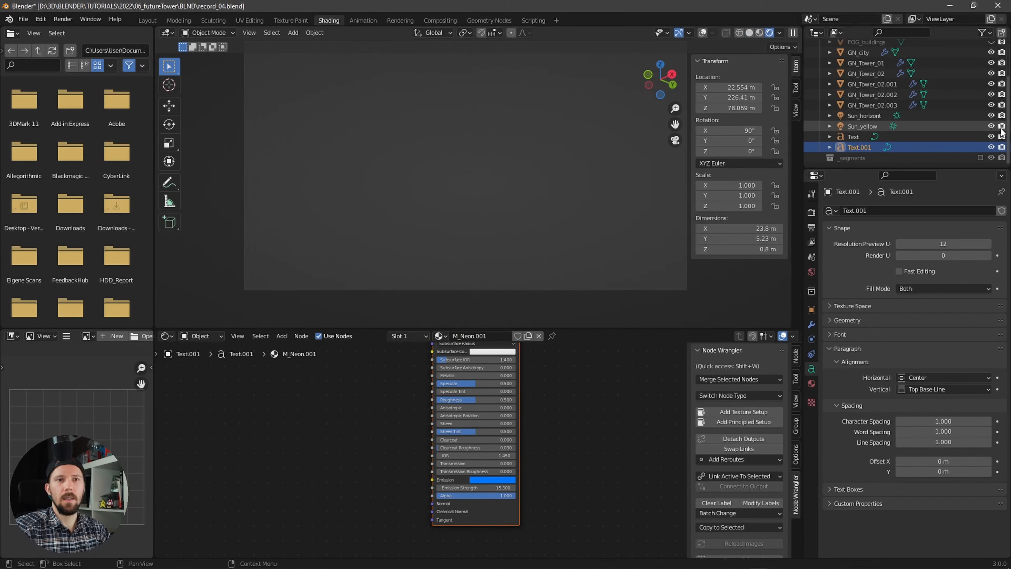
pyautogui.scroll(3, 990, 89)
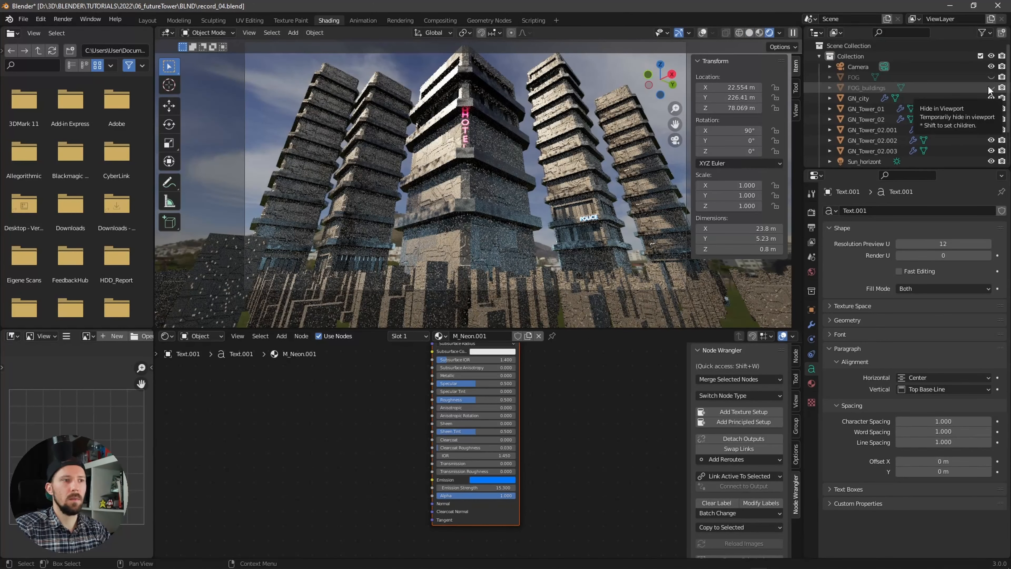
pyautogui.moveTo(991, 78); pyautogui.dragTo(991, 89)
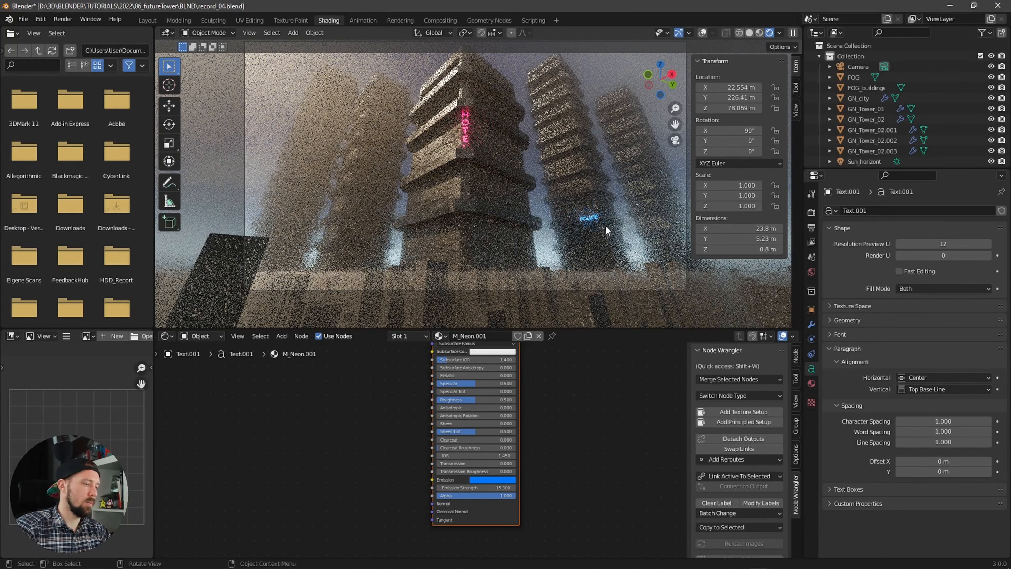
pyautogui.hotkey('ctrl', 'alt', 's')
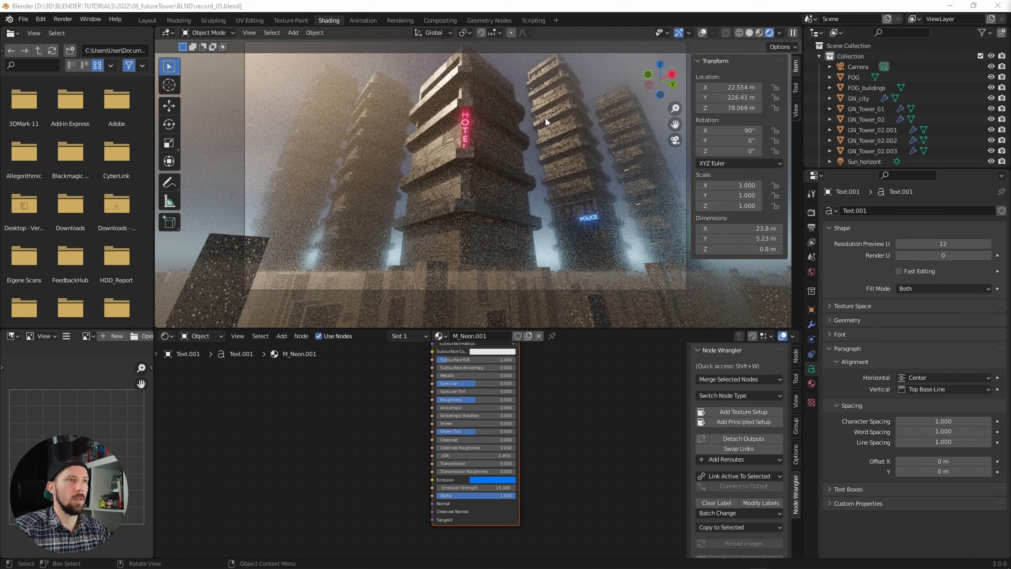
pyautogui.click(601, 7)
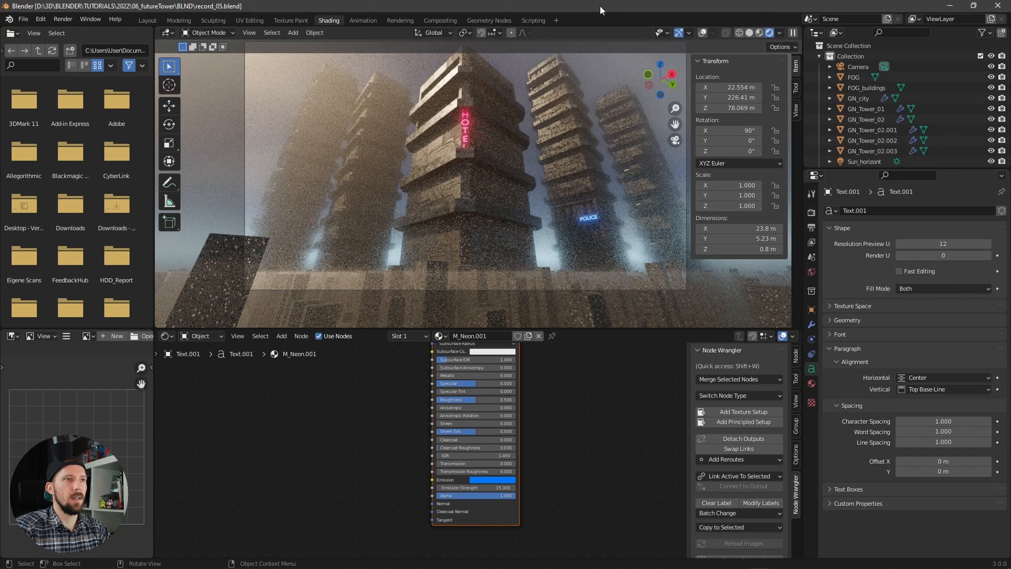
# - Return to solid shading and hide the FOG and FOG_buildings objects
pyautogui.press('z')
pyautogui.click(593, 215)
pyautogui.scroll(-3, 852, 105)
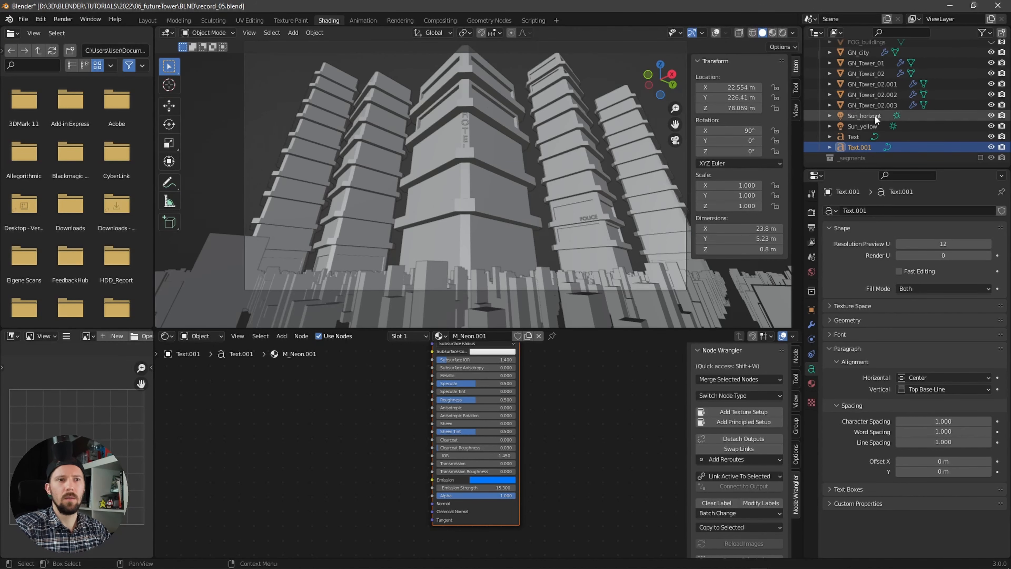
pyautogui.scroll(3, 872, 115)
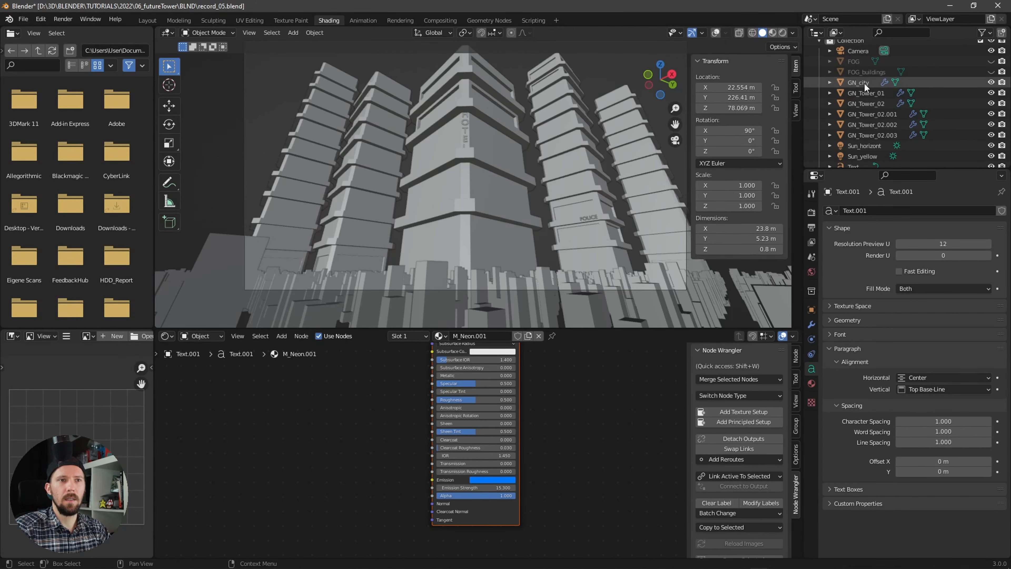
# - Duplicate the GN_city object in place and rename the copy GN_car
pyautogui.click(865, 82)
pyautogui.hotkey('shift', 'd')
pyautogui.press('Escape')
pyautogui.doubleClick(865, 96)
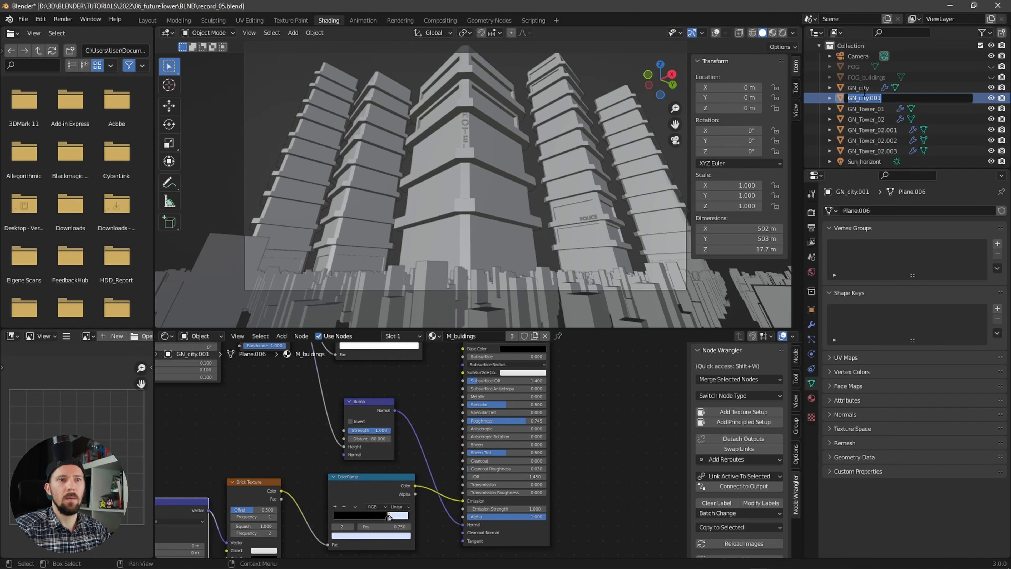
pyautogui.write('r')
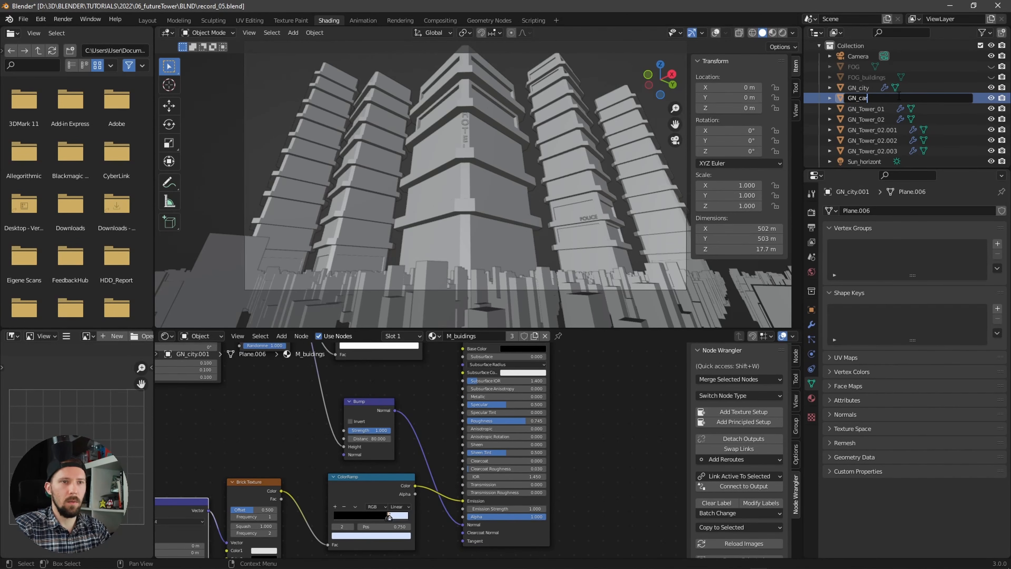
pyautogui.press('Return')
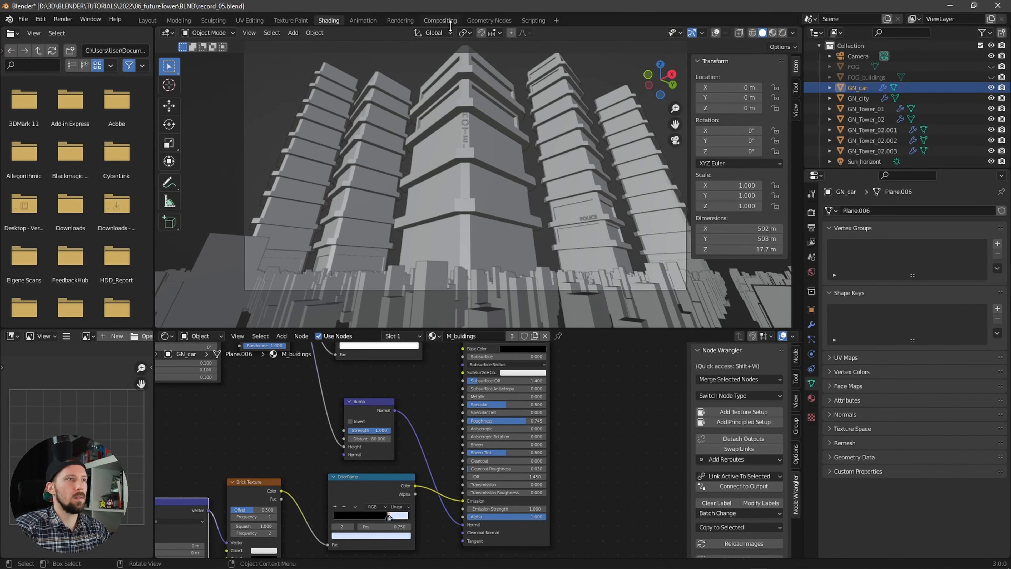
# - Open GN_car's node tree in the Geometry Nodes workspace with the viewport in solid shading
pyautogui.click(489, 20)
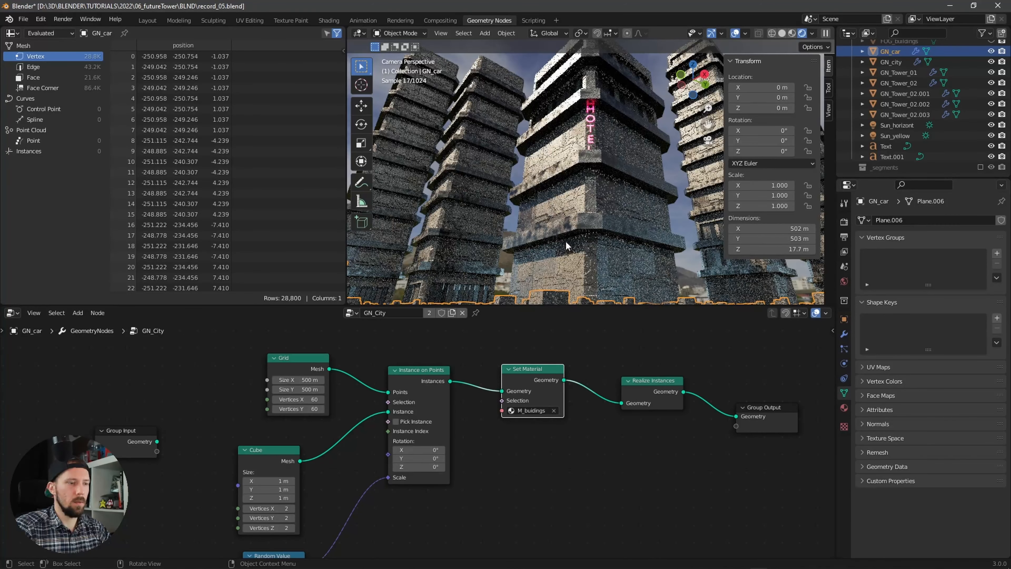
pyautogui.press('z')
pyautogui.click(646, 235)
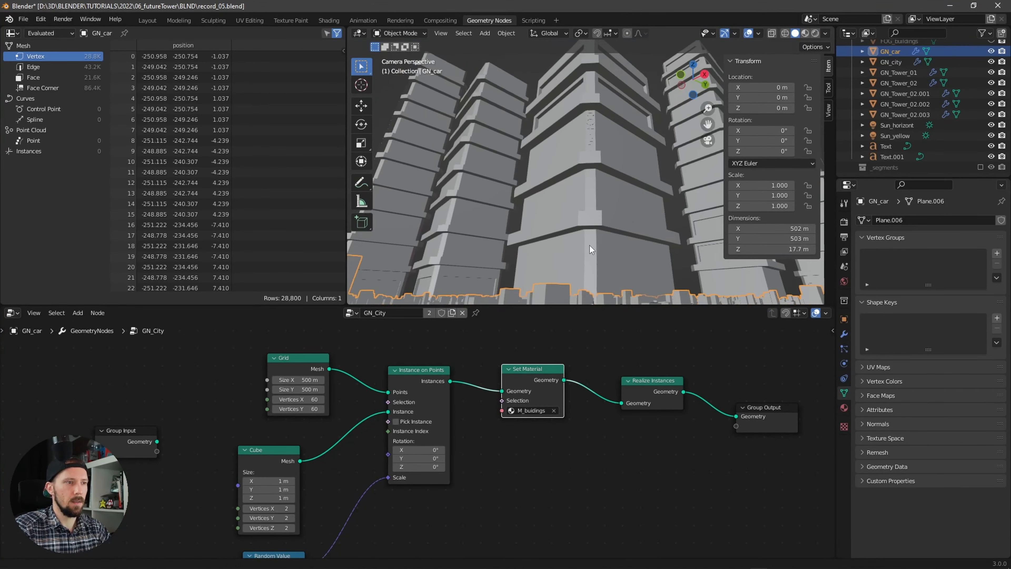
# - Make GN_car's shared GN_City node group a single-user copy and rename the copy GN_cars
pyautogui.scroll(-1, 469, 435)
pyautogui.scroll(-1, 502, 466)
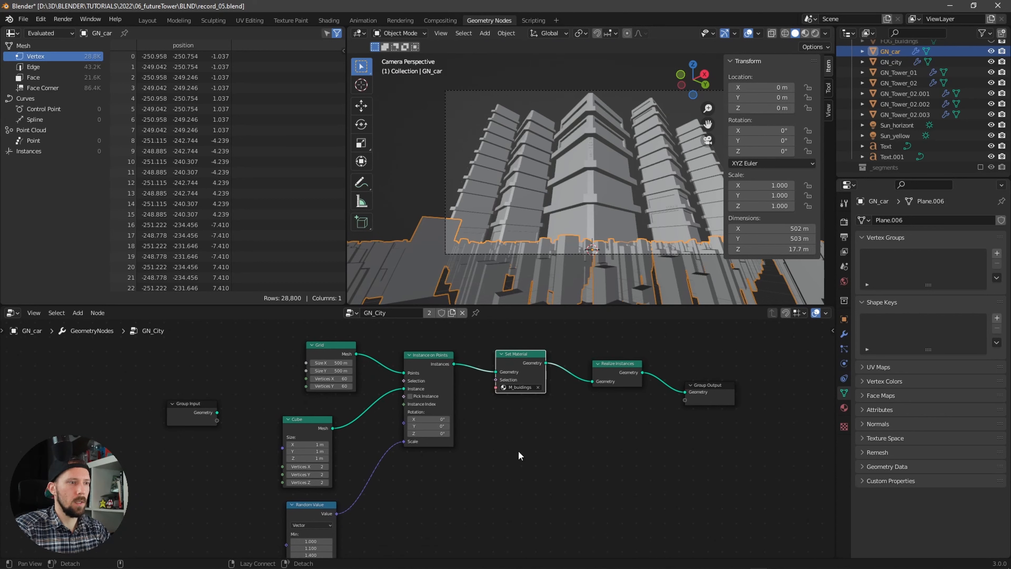
pyautogui.doubleClick(376, 313)
pyautogui.press('Escape')
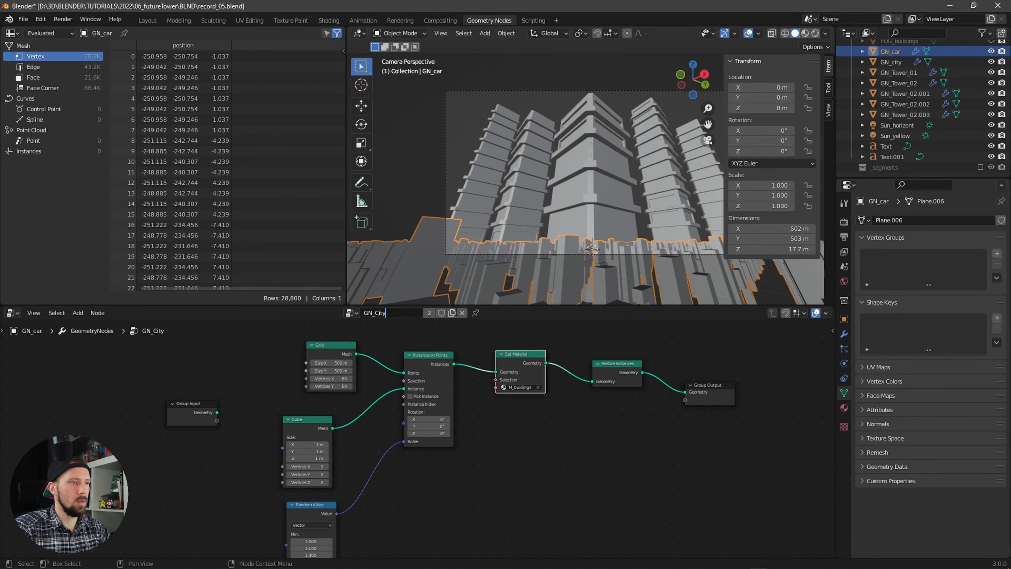
pyautogui.click(429, 313)
pyautogui.doubleClick(394, 313)
pyautogui.write('GN_cars')
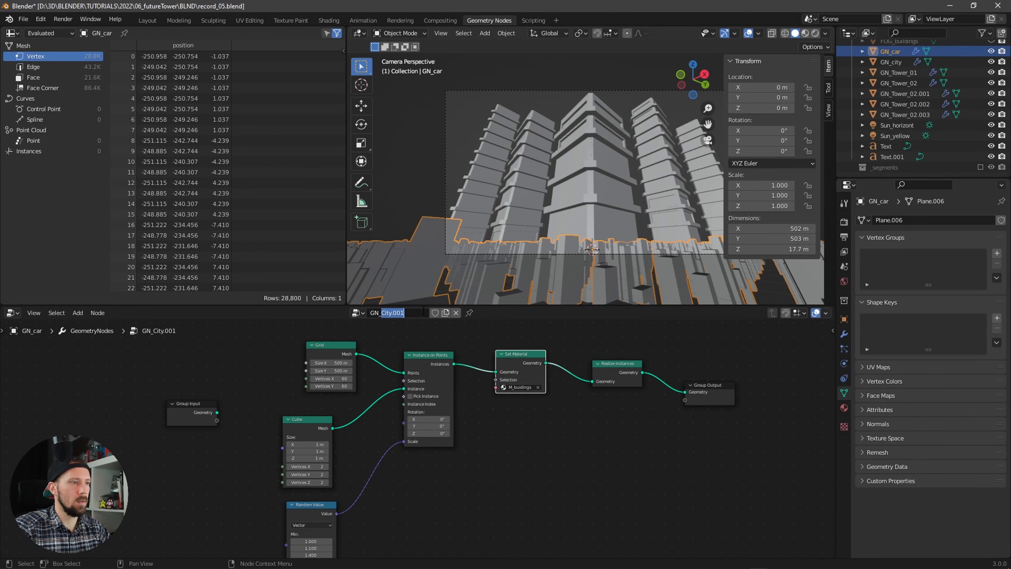
pyautogui.press('Return')
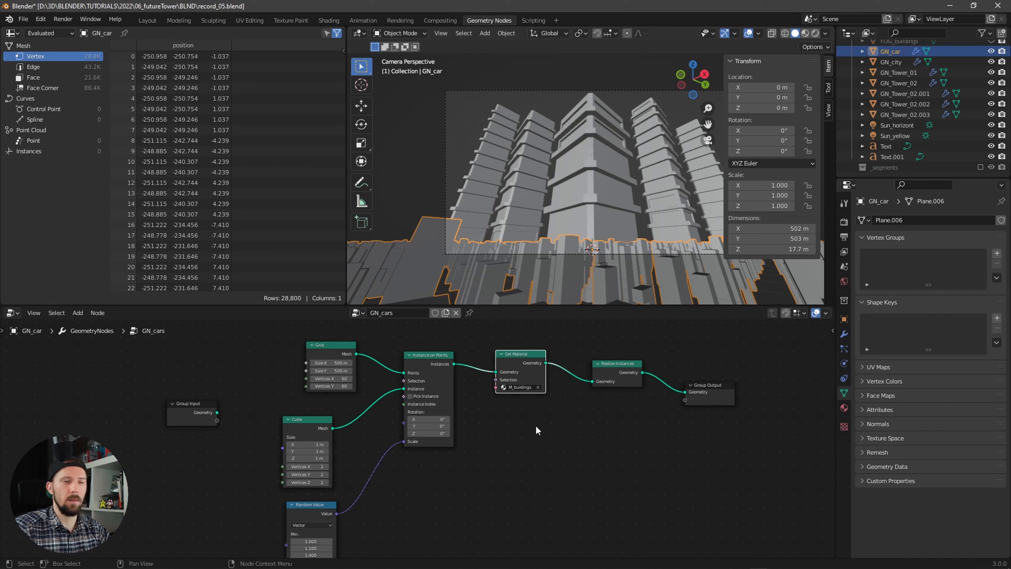
# - Set the Grid node in GN_cars to a Size X of 55 m and a Size Y of 500 m
pyautogui.moveTo(452, 478); pyautogui.dragTo(531, 471, button='middle')
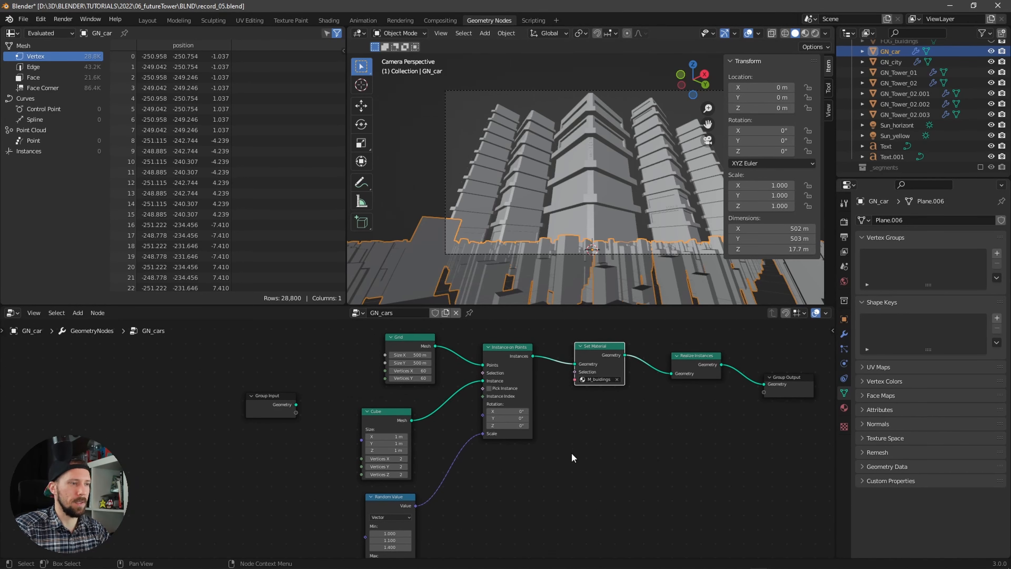
pyautogui.click(426, 355)
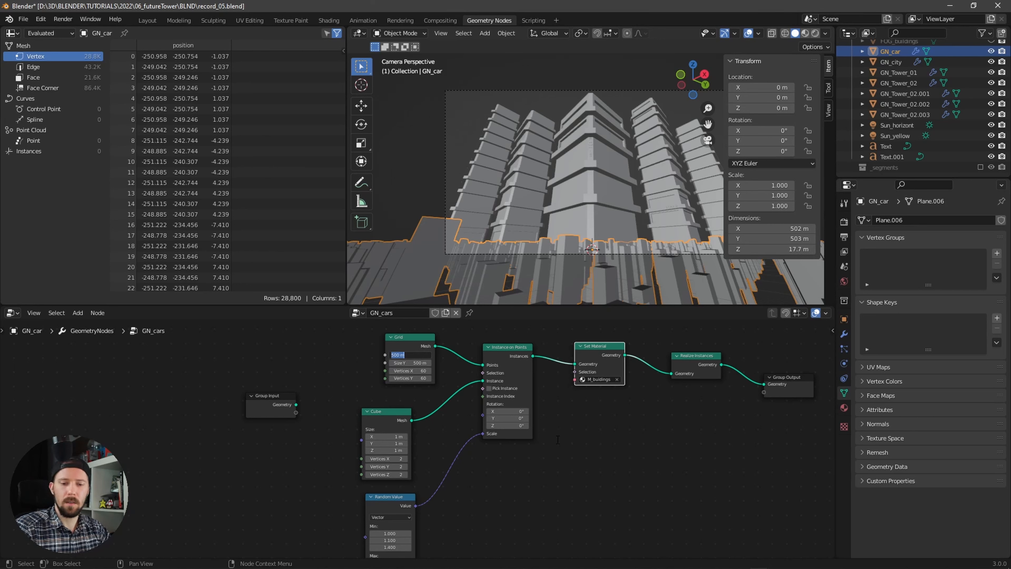
pyautogui.write('55')
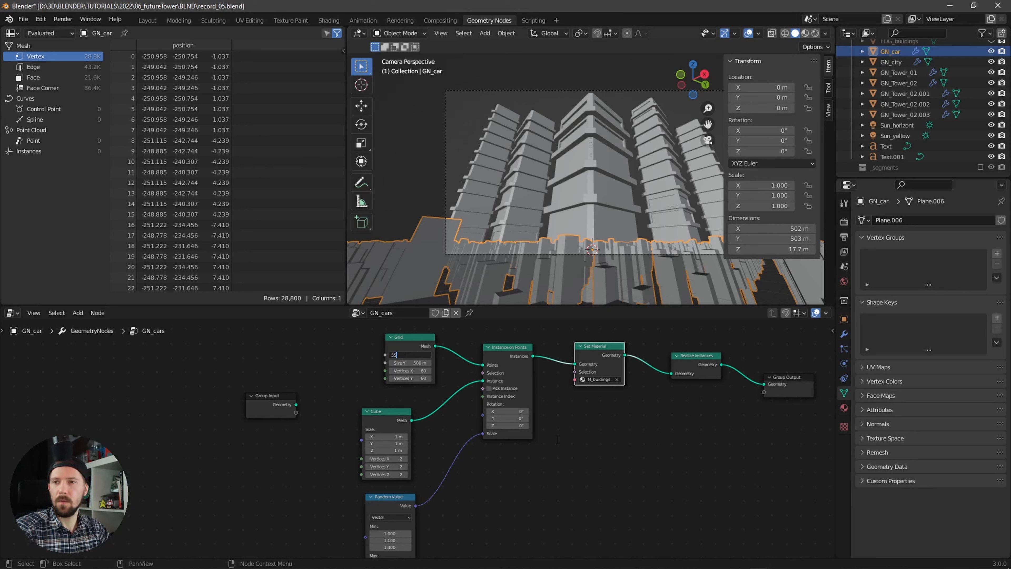
pyautogui.press('Return')
pyautogui.click(429, 362)
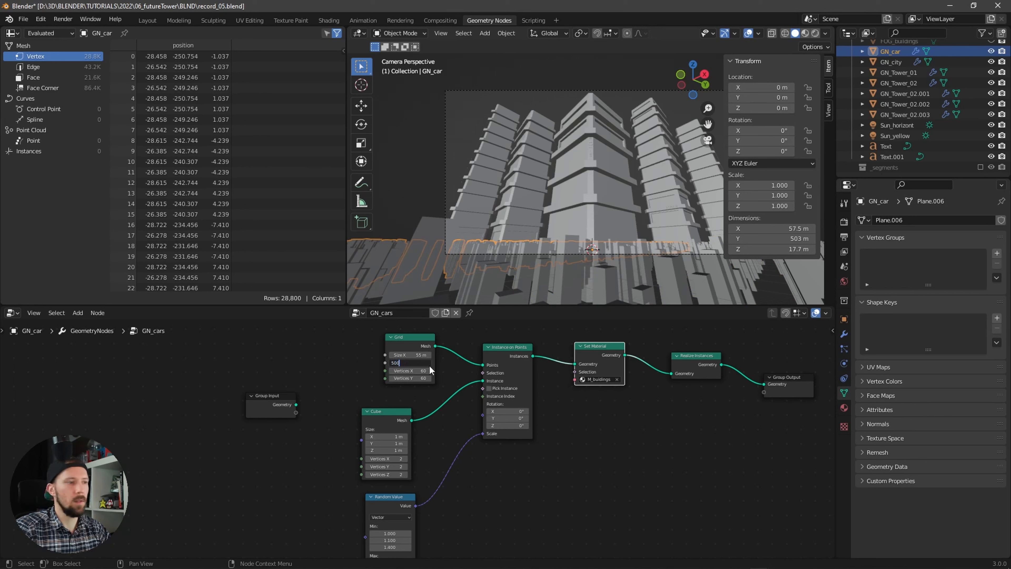
pyautogui.press('Return')
# - Set both Vertices X and Vertices Y of the Grid node to 30
pyautogui.click(423, 370)
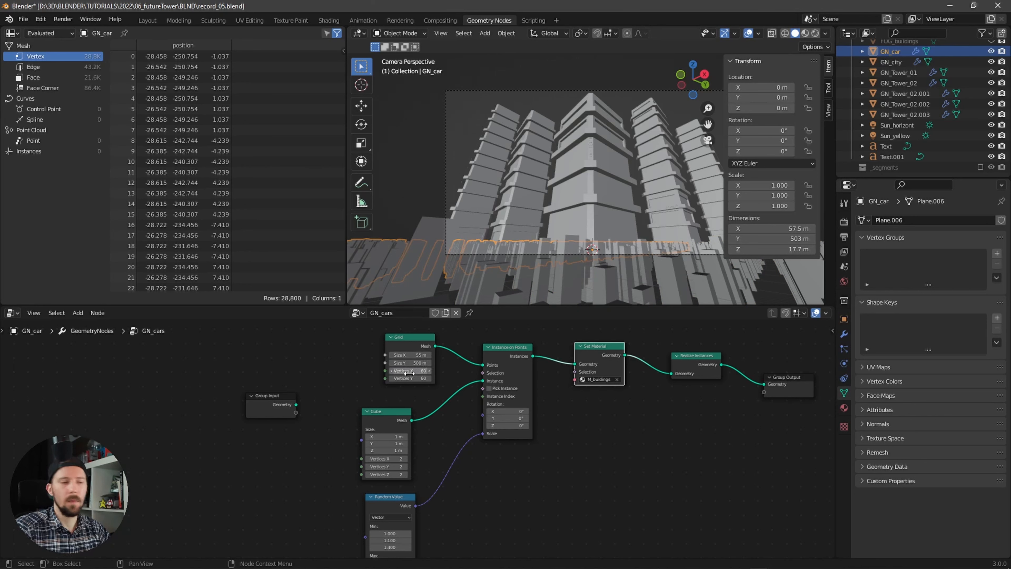
pyautogui.write('30')
pyautogui.press('Tab')
pyautogui.write('30')
pyautogui.press('Return')
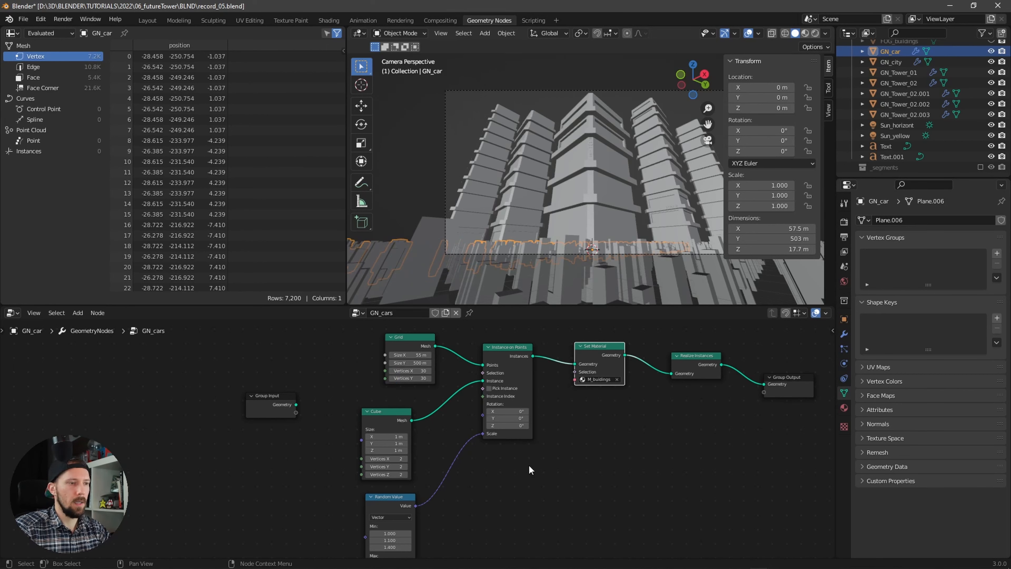
pyautogui.moveTo(529, 466); pyautogui.dragTo(546, 459, button='middle')
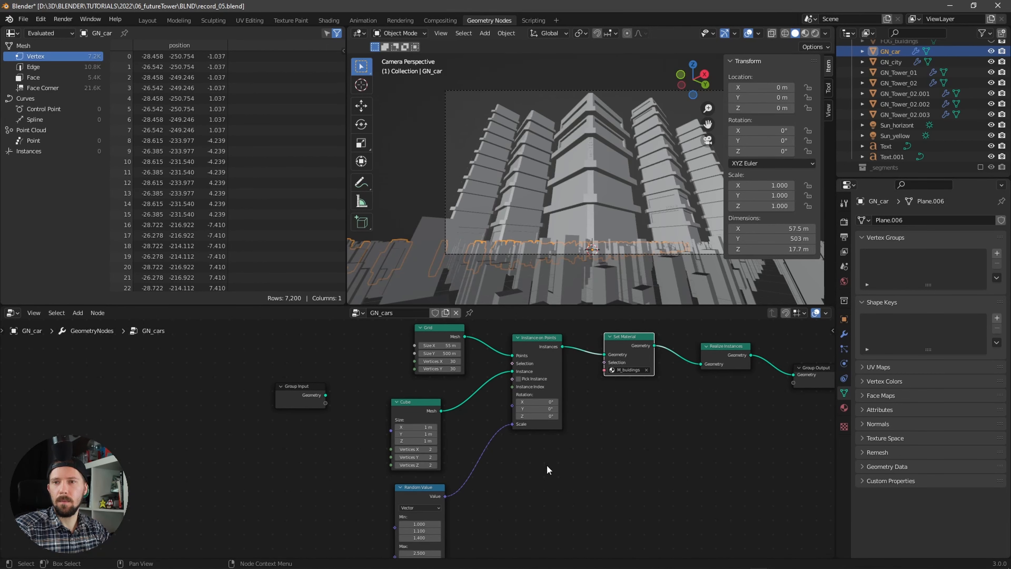